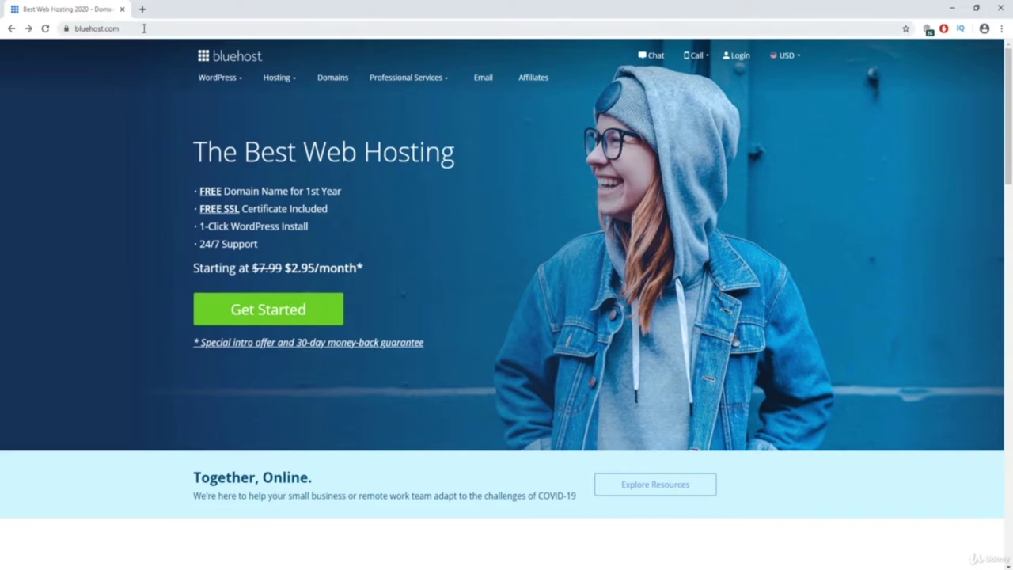
# Step: Go from the Bluehost home page to the hosting plans and pricing page via Get Started
pyautogui.click(288, 319)
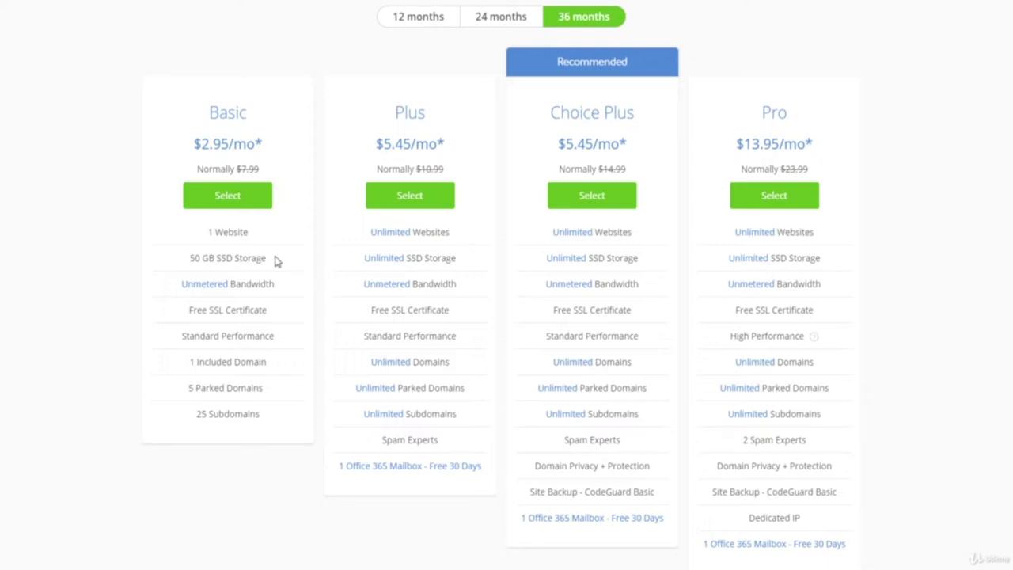
# Step: Highlight the Basic plan's 50 GB SSD Storage line to compare it against the other plans
pyautogui.moveTo(190, 257); pyautogui.dragTo(275, 262)
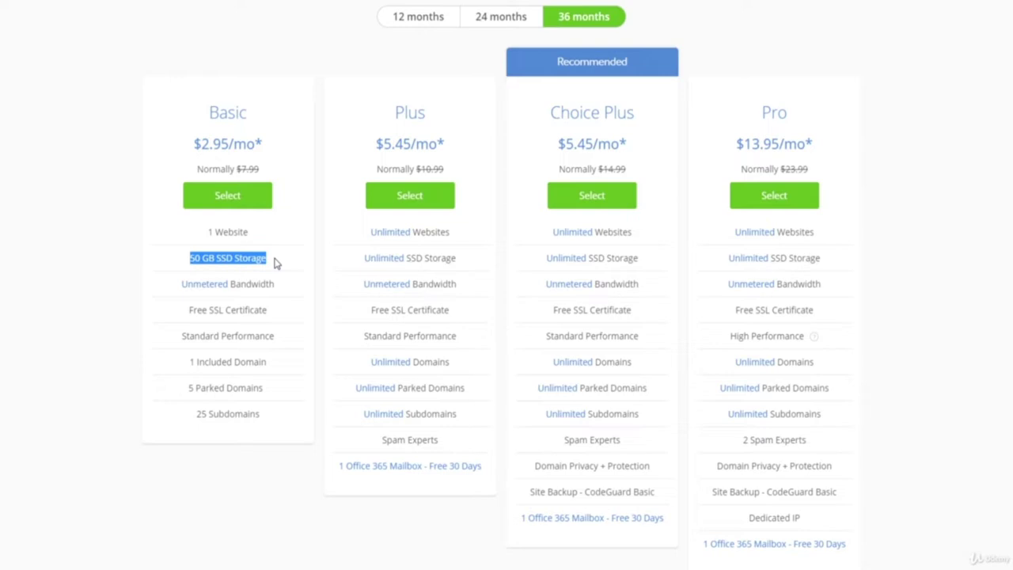
pyautogui.click(276, 262)
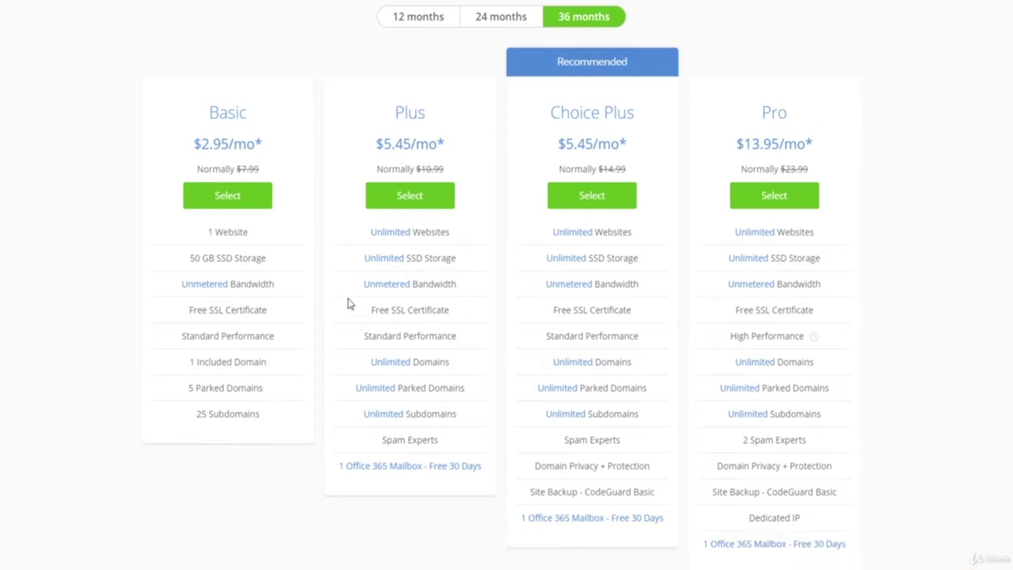
pyautogui.moveTo(267, 259); pyautogui.dragTo(190, 258)
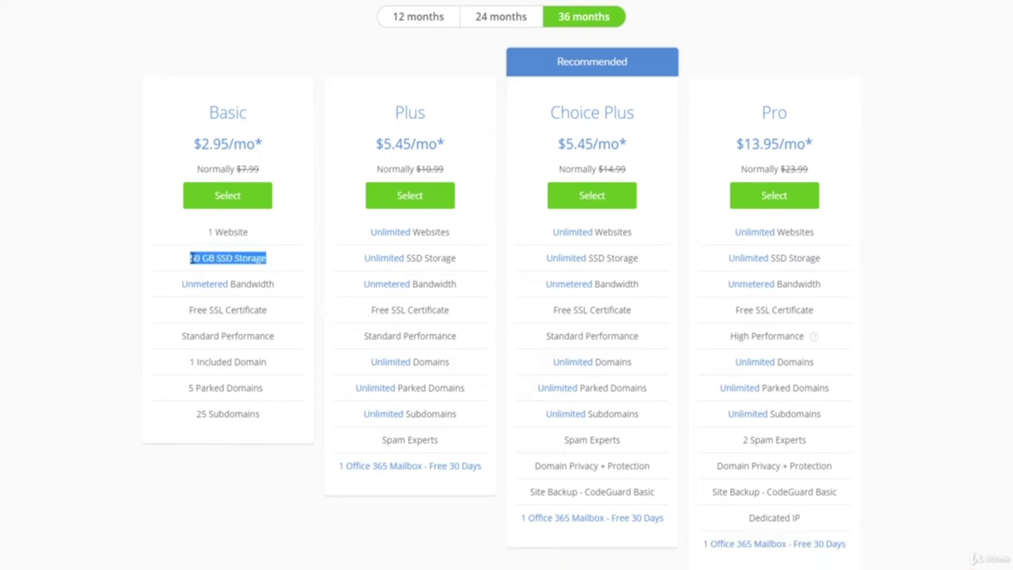
pyautogui.click(190, 257)
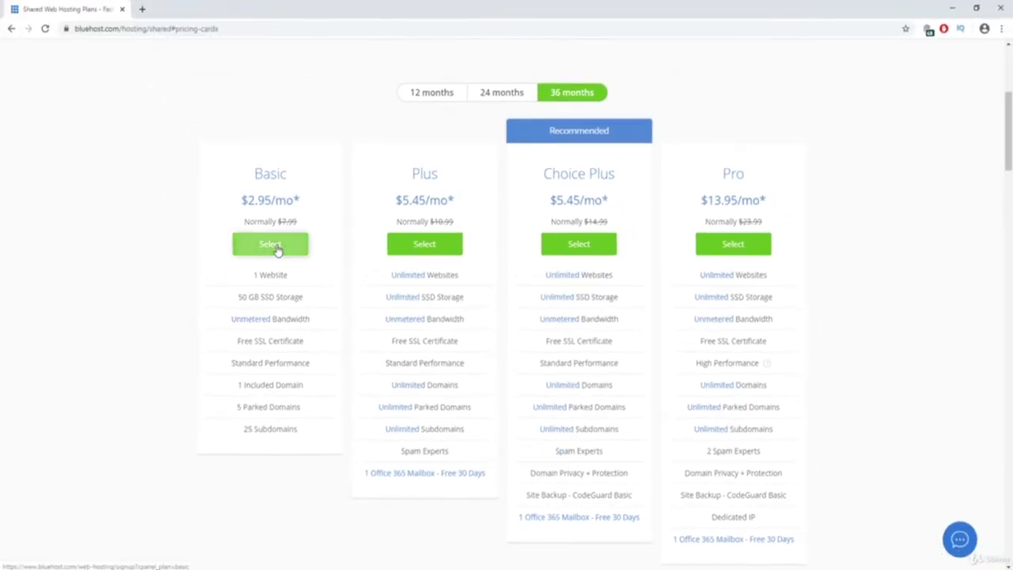
# Step: Select the Basic plan and check that the new domain websitemakrs.com is available
pyautogui.click(277, 249)
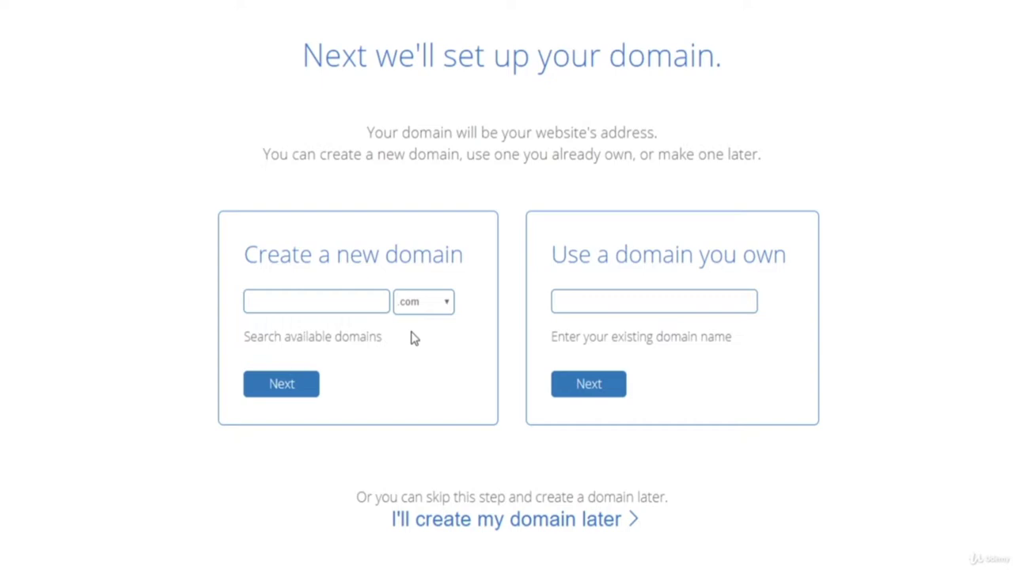
pyautogui.click(364, 301)
pyautogui.write('w')
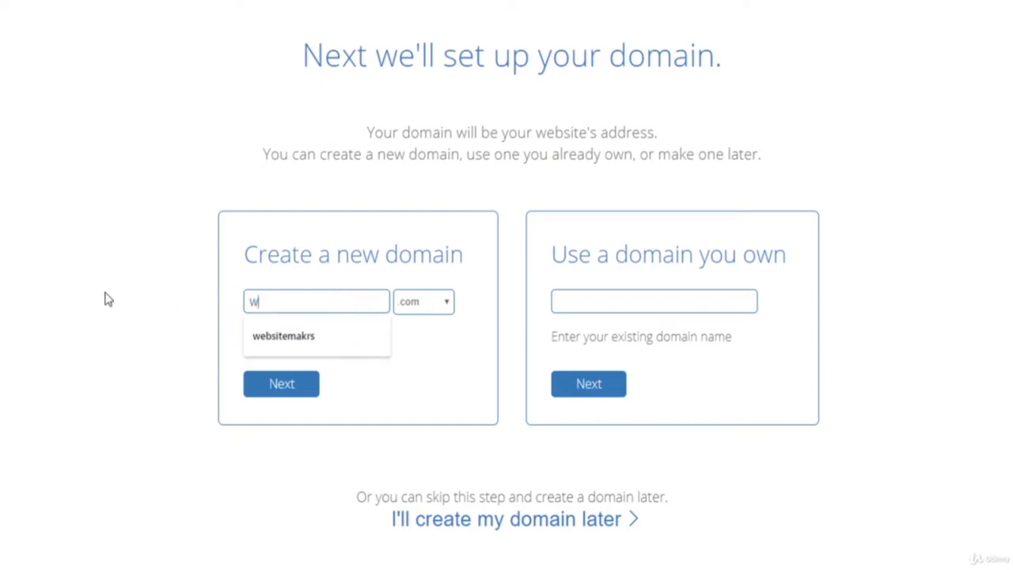
pyautogui.write('ebsitemakrs')
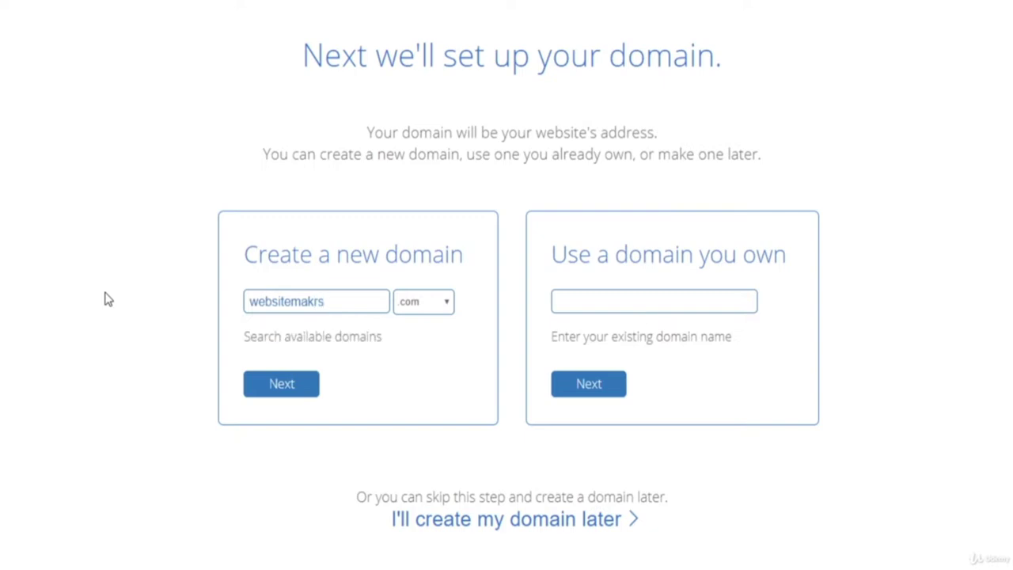
pyautogui.click(440, 307)
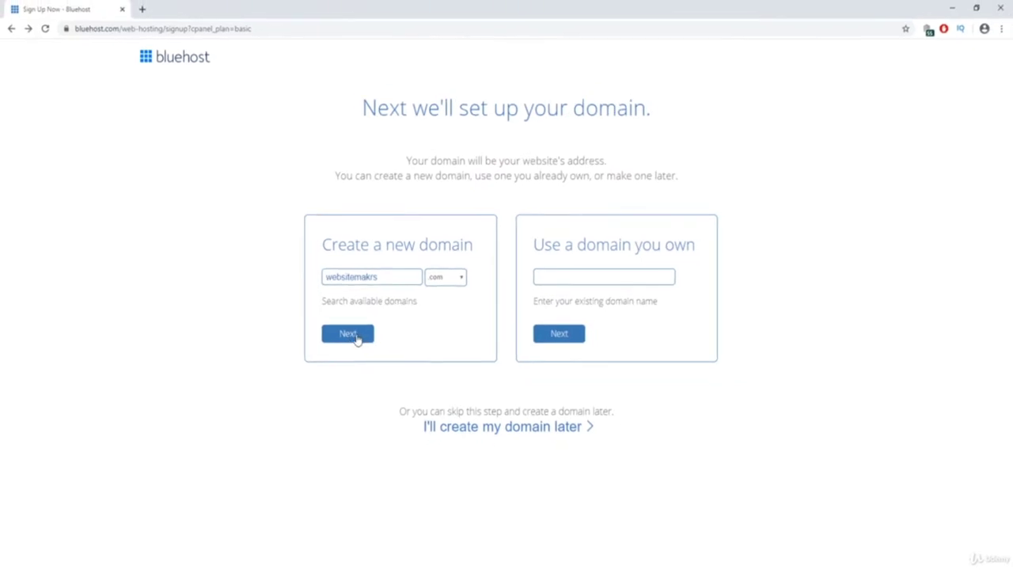
pyautogui.click(355, 338)
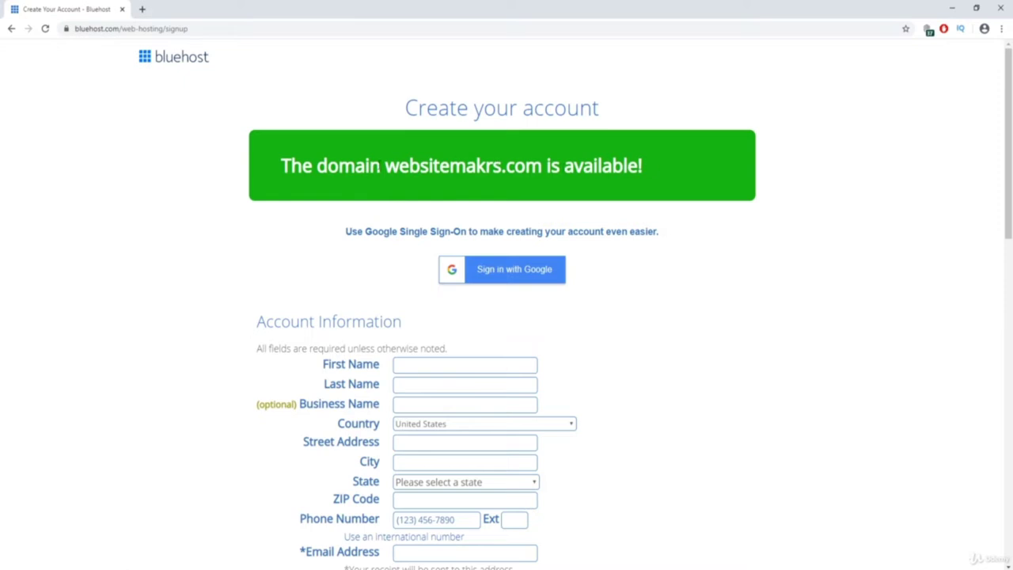
# Step: Set the Account Plan to Basic 12 Month Price - $4.95/mo
pyautogui.scroll(-3, 611, 332)
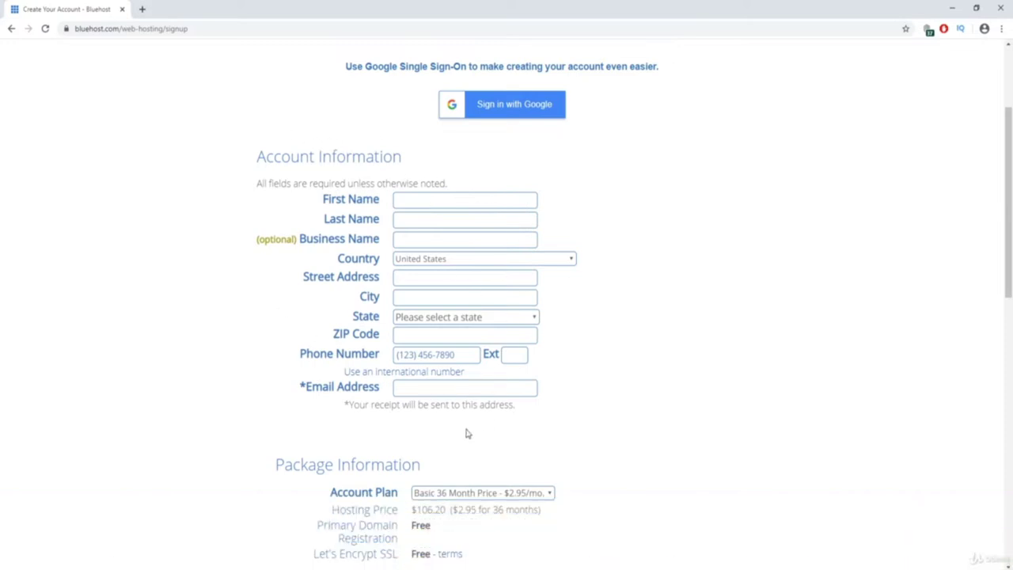
pyautogui.scroll(-4, 466, 430)
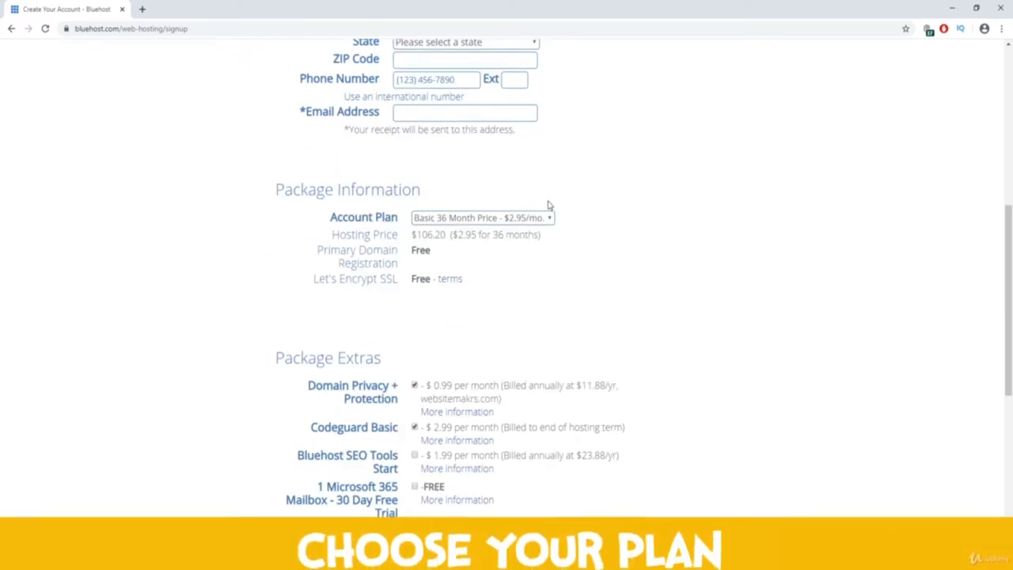
pyautogui.click(513, 222)
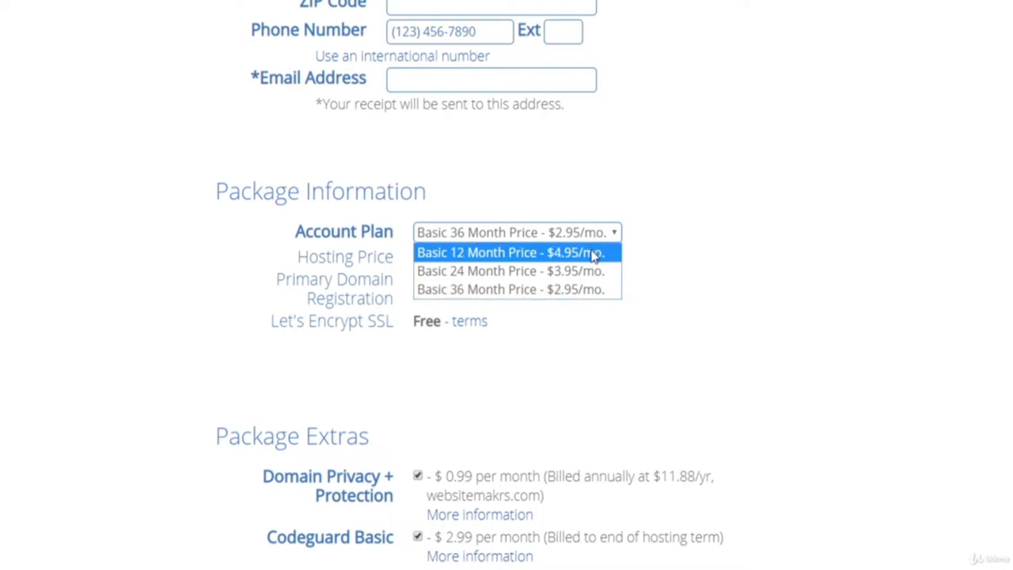
pyautogui.click(420, 253)
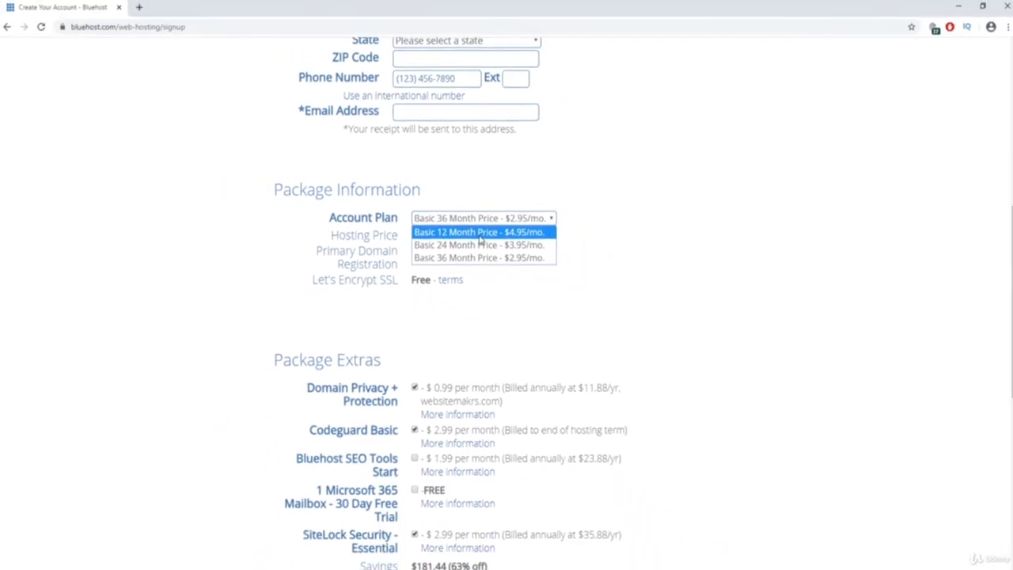
# Step: Highlight the $59.40 hosting price, the free domain registration and the free SSL certificate
pyautogui.moveTo(414, 235); pyautogui.dragTo(430, 235)
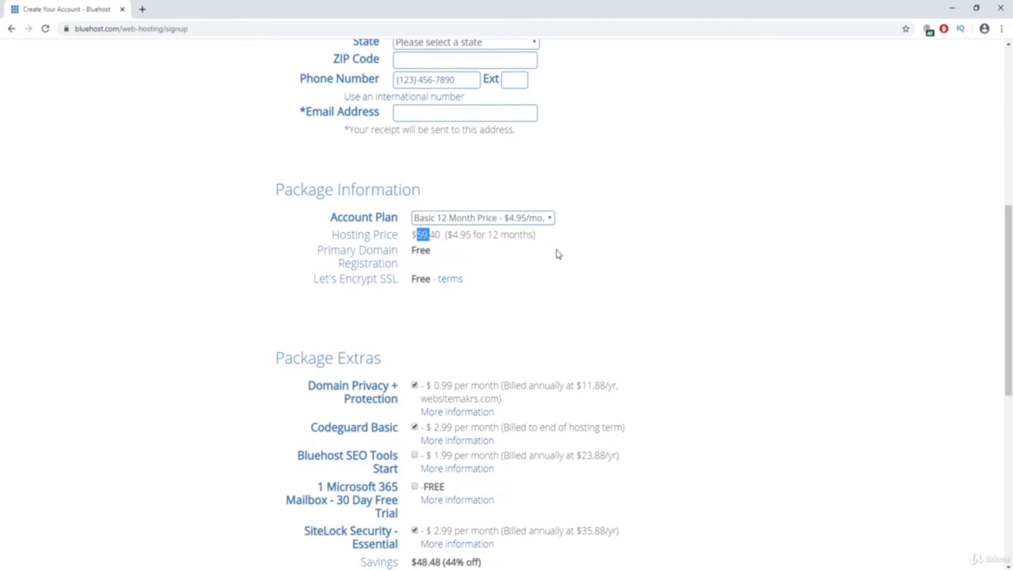
pyautogui.click(412, 238)
pyautogui.moveTo(404, 250); pyautogui.dragTo(431, 250)
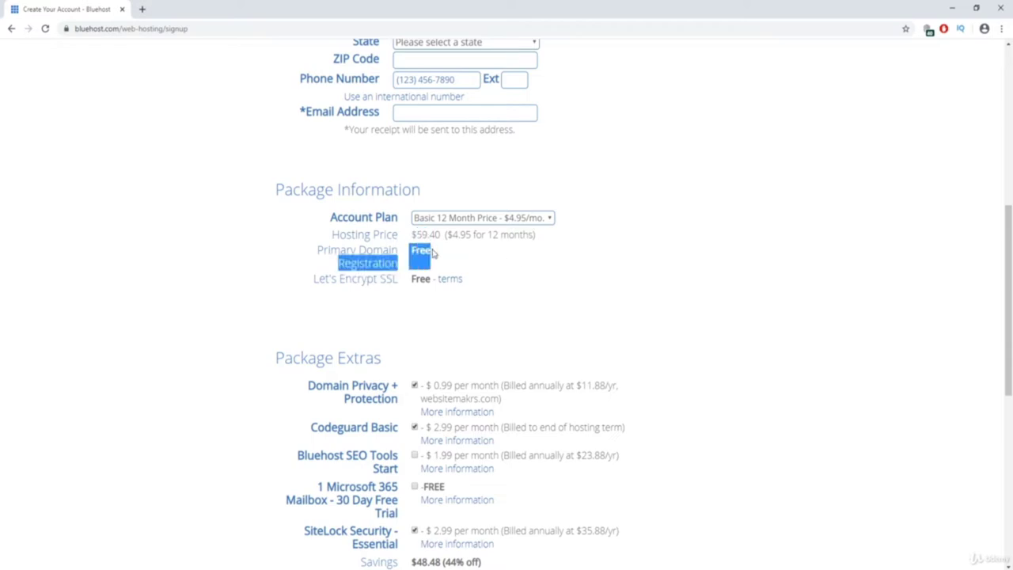
pyautogui.click(475, 264)
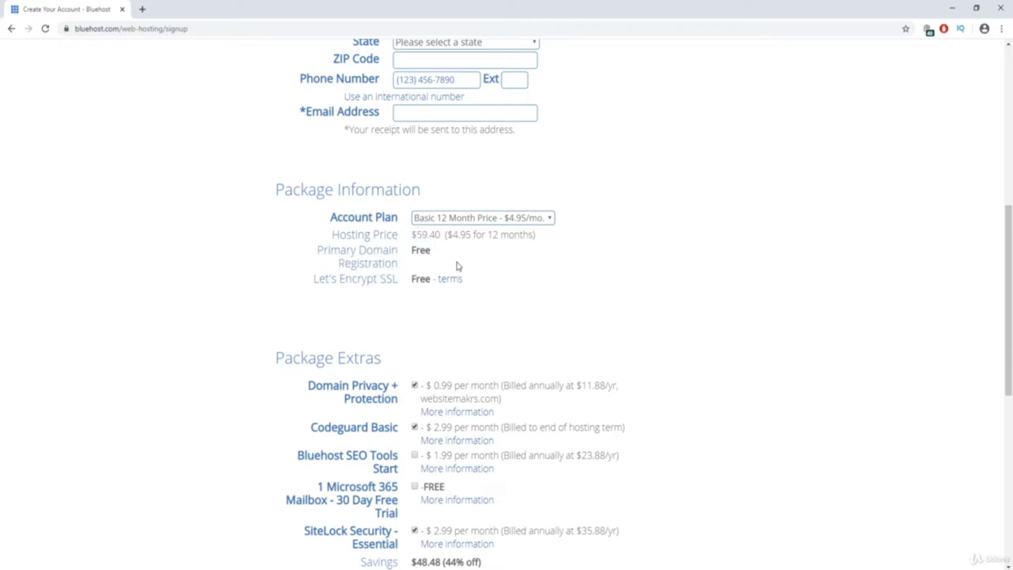
pyautogui.moveTo(409, 282); pyautogui.dragTo(431, 280)
pyautogui.click(519, 299)
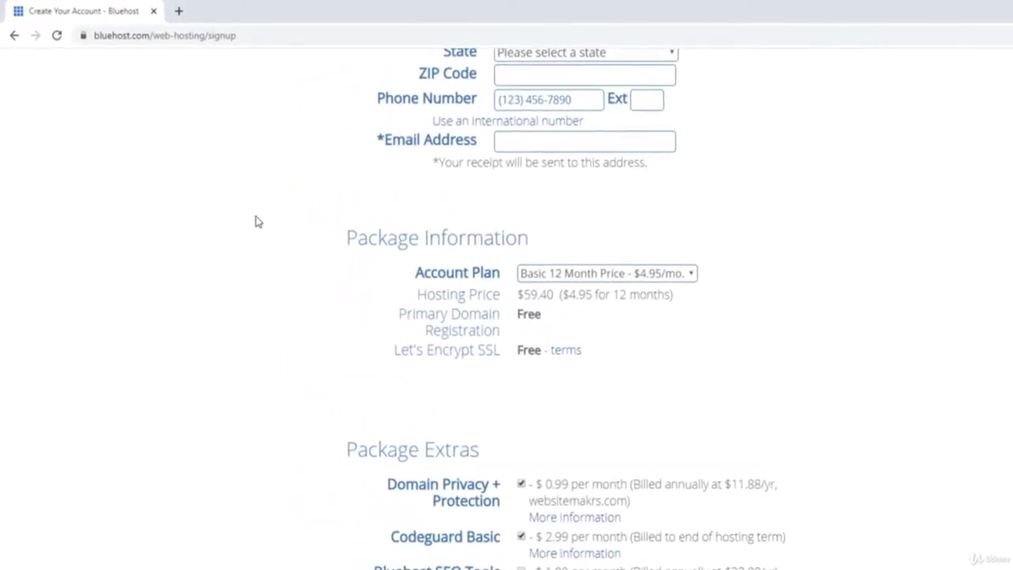
pyautogui.click(83, 35)
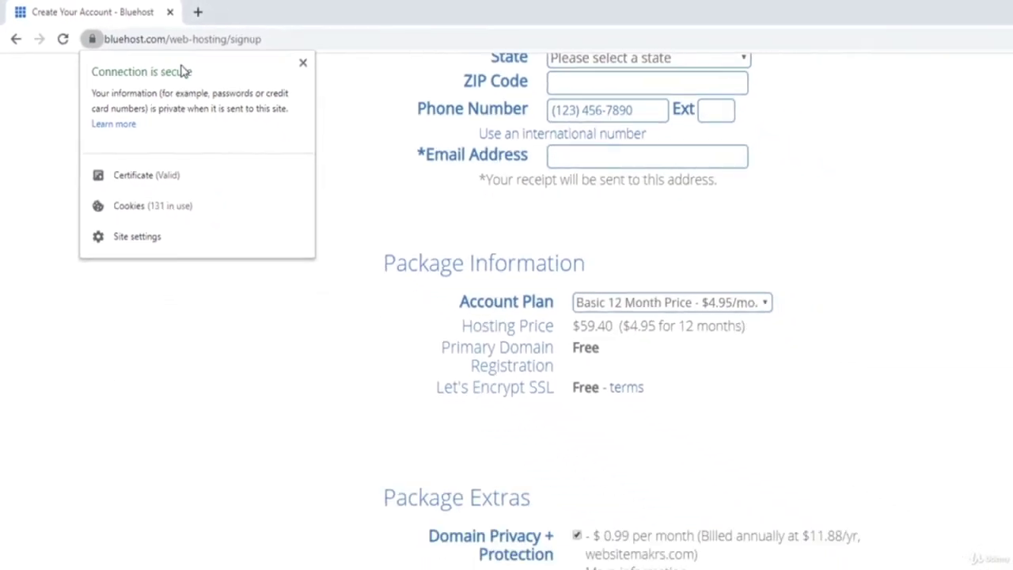
pyautogui.click(387, 357)
pyautogui.scroll(-3, 387, 357)
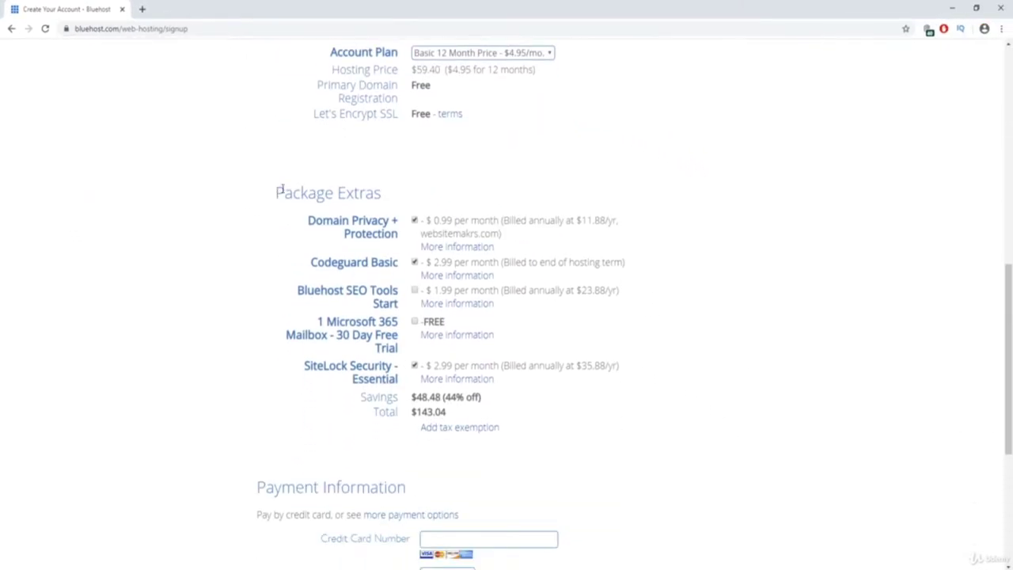
pyautogui.moveTo(274, 194); pyautogui.dragTo(430, 196)
# Step: Uncheck Codeguard Basic and SiteLock Security - Essential, bringing the total to $71.28
pyautogui.click(431, 196)
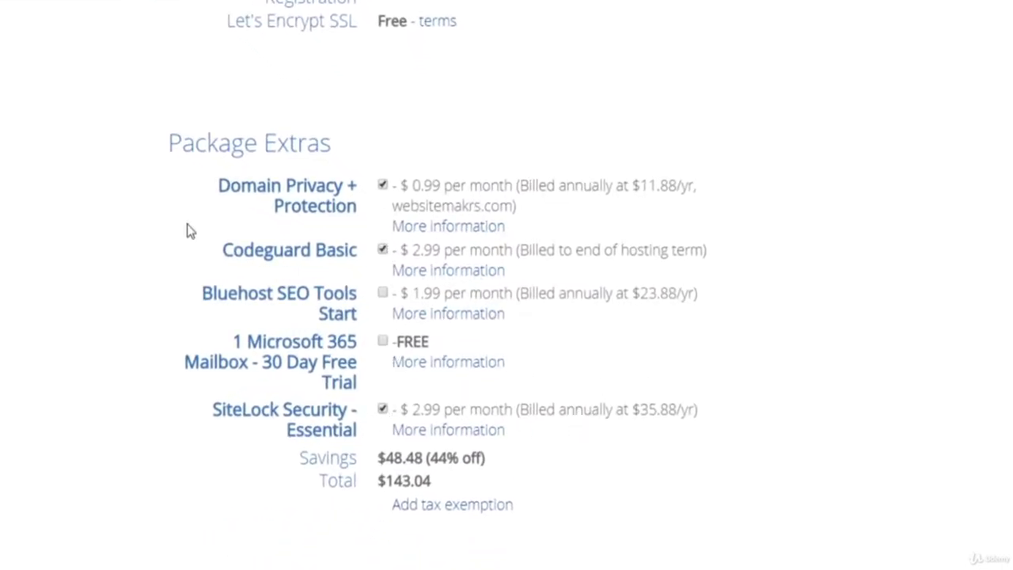
pyautogui.click(383, 250)
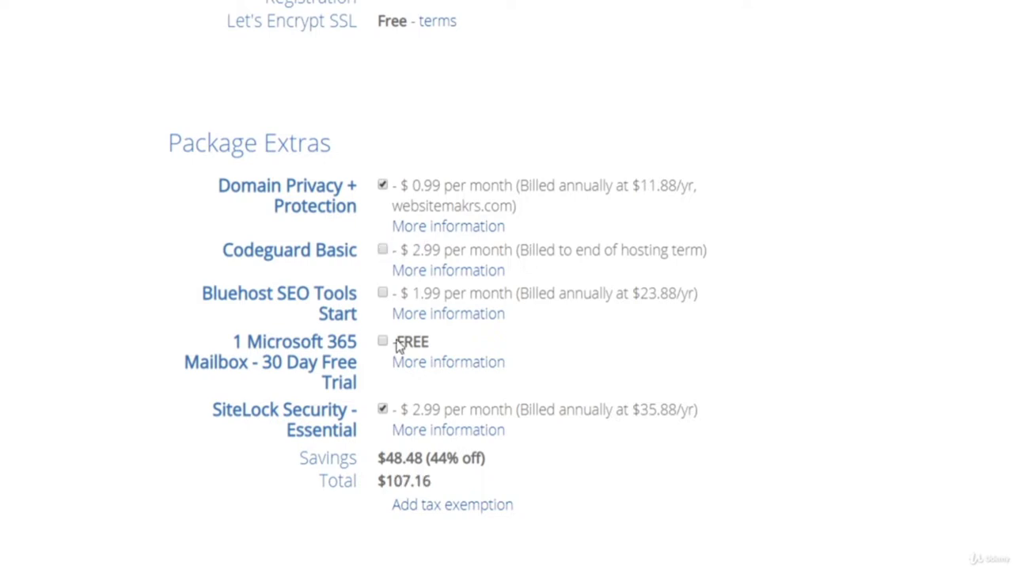
pyautogui.click(382, 410)
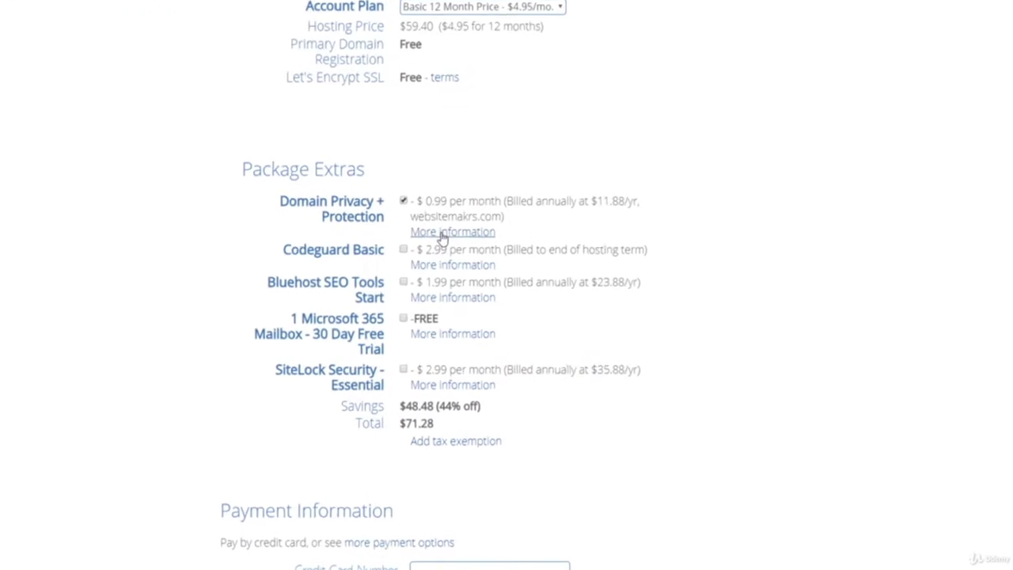
pyautogui.click(447, 248)
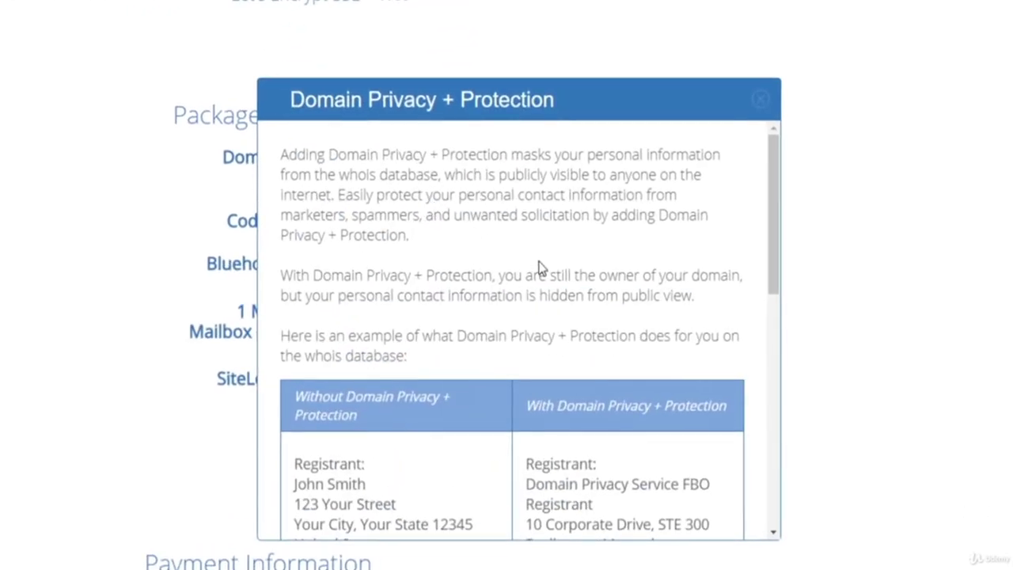
pyautogui.scroll(-3, 538, 268)
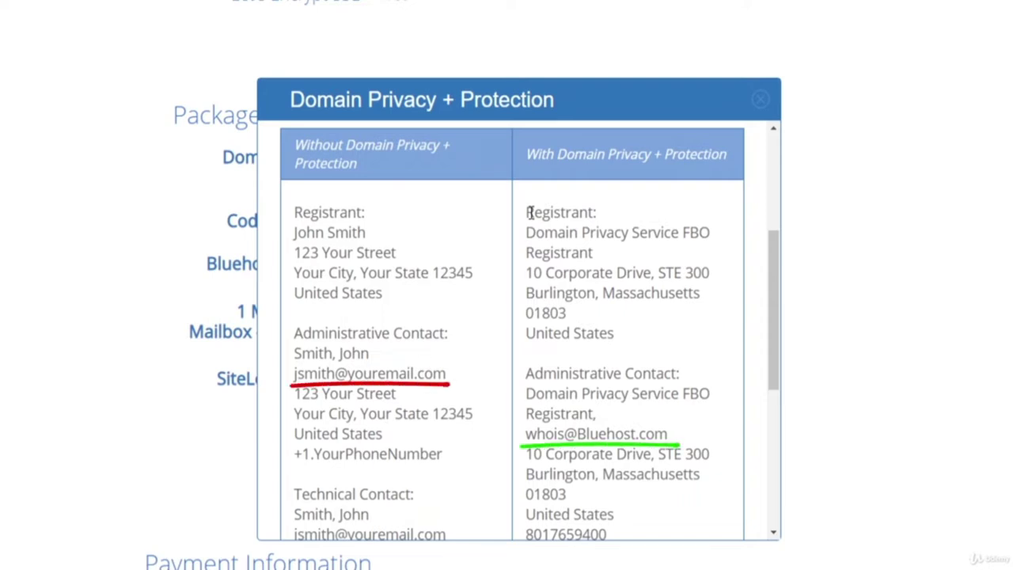
pyautogui.moveTo(772, 285); pyautogui.dragTo(625, 197)
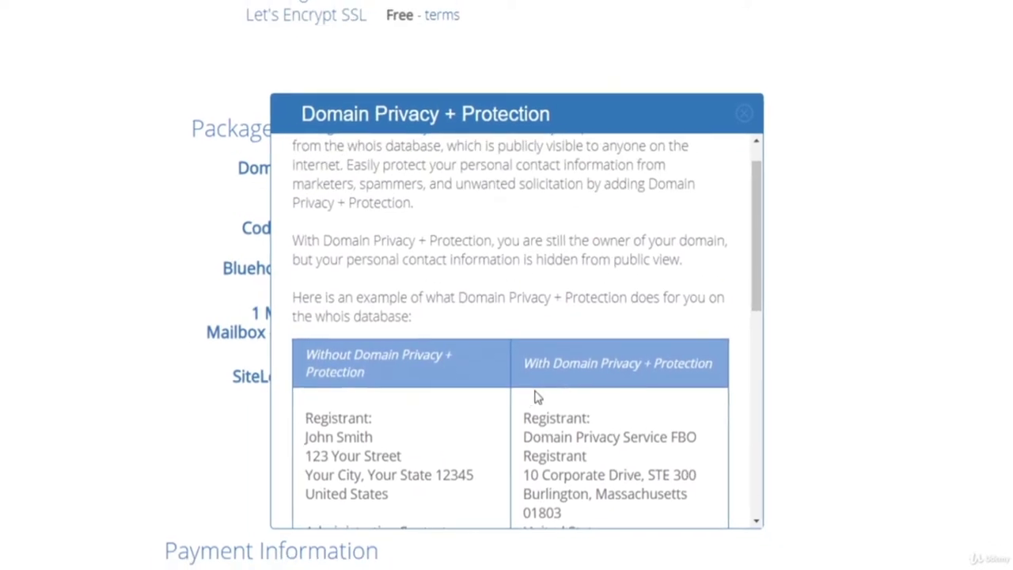
pyautogui.click(759, 98)
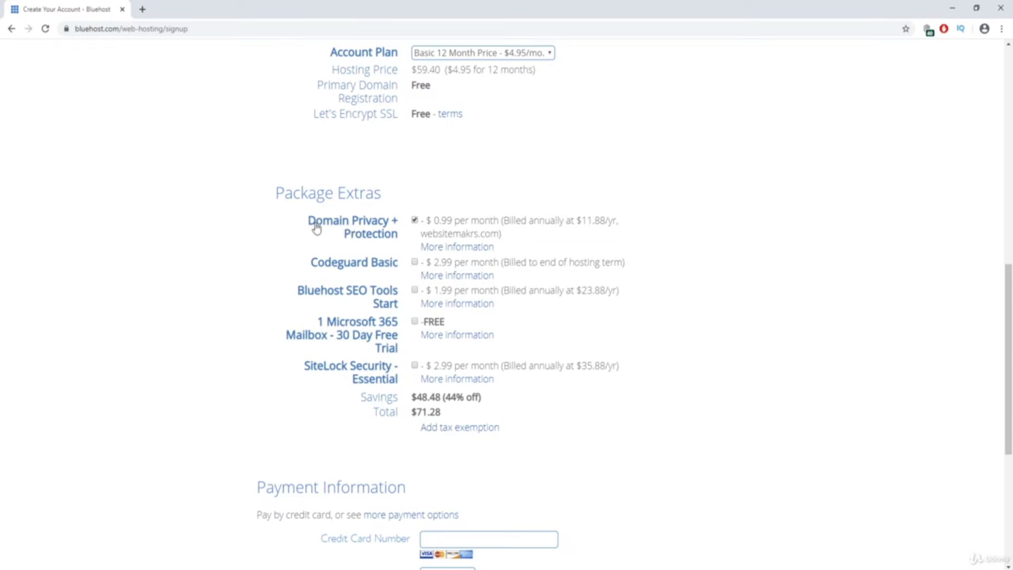
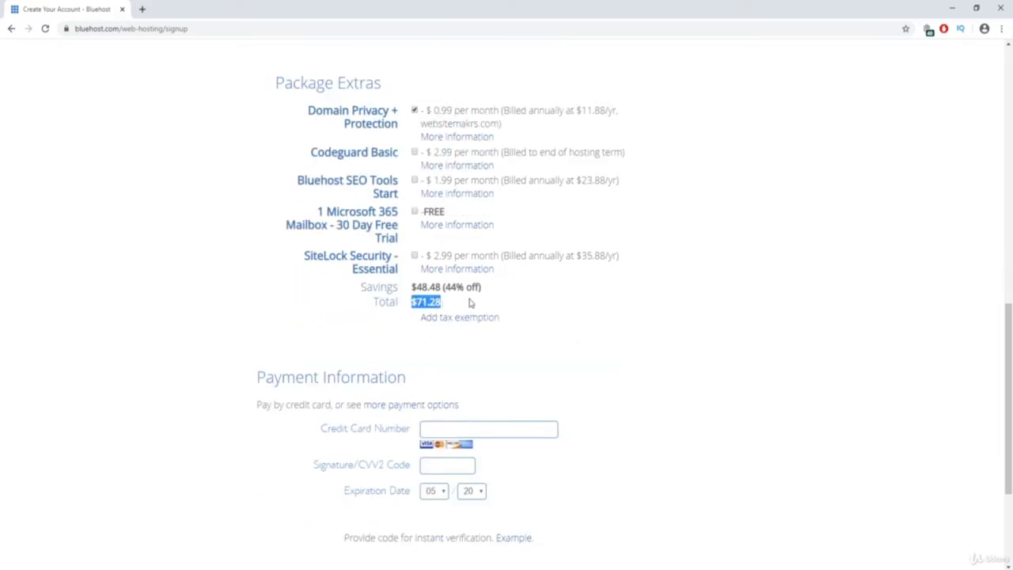
# Step: Review the $48.48 savings, accept the Terms of Service and submit the hosting order
pyautogui.click(526, 317)
pyautogui.moveTo(494, 293); pyautogui.dragTo(411, 288)
pyautogui.click(538, 300)
pyautogui.scroll(-3, 350, 260)
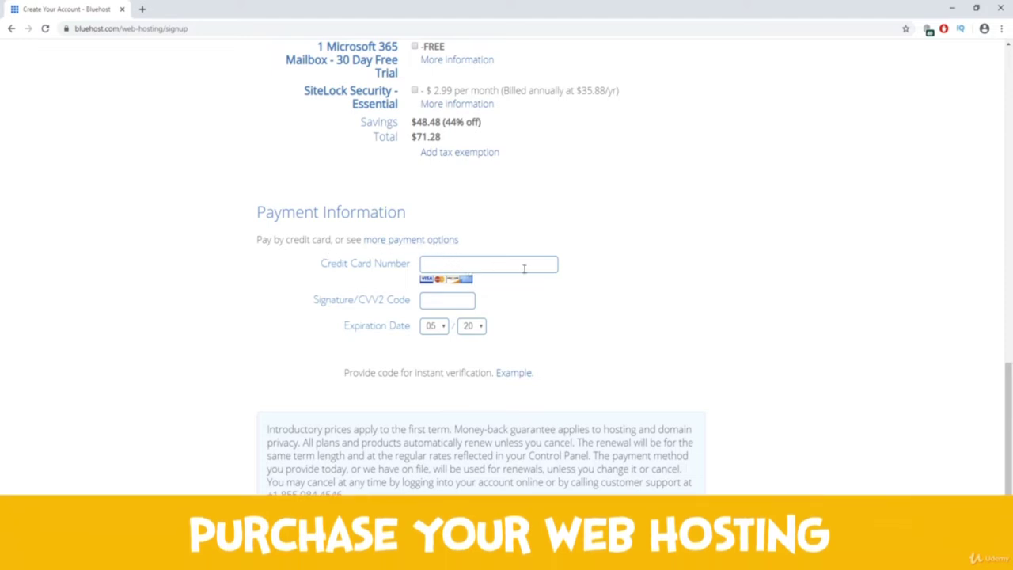
pyautogui.scroll(-1, 588, 407)
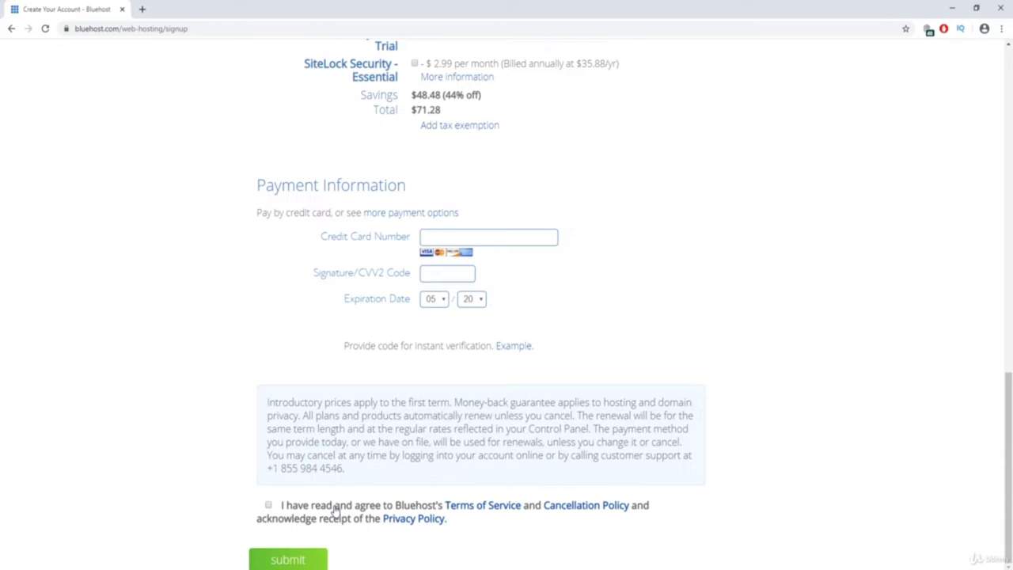
pyautogui.click(269, 505)
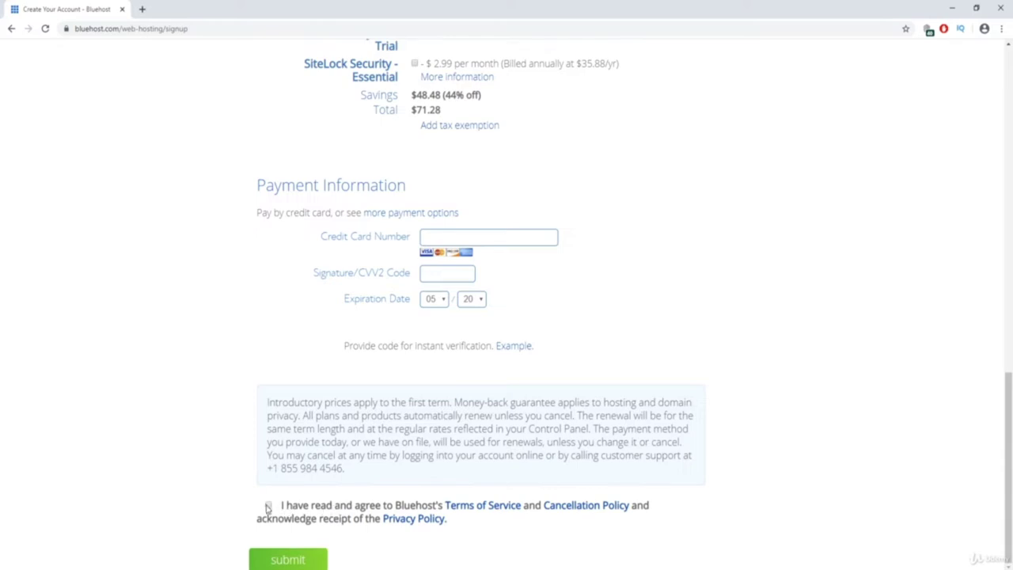
pyautogui.click(292, 560)
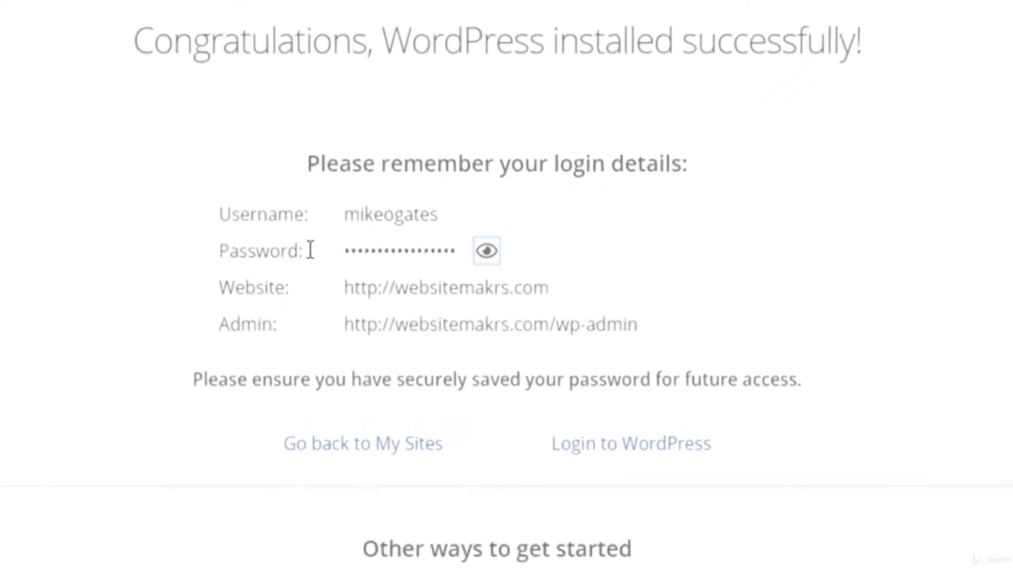
pyautogui.click(485, 253)
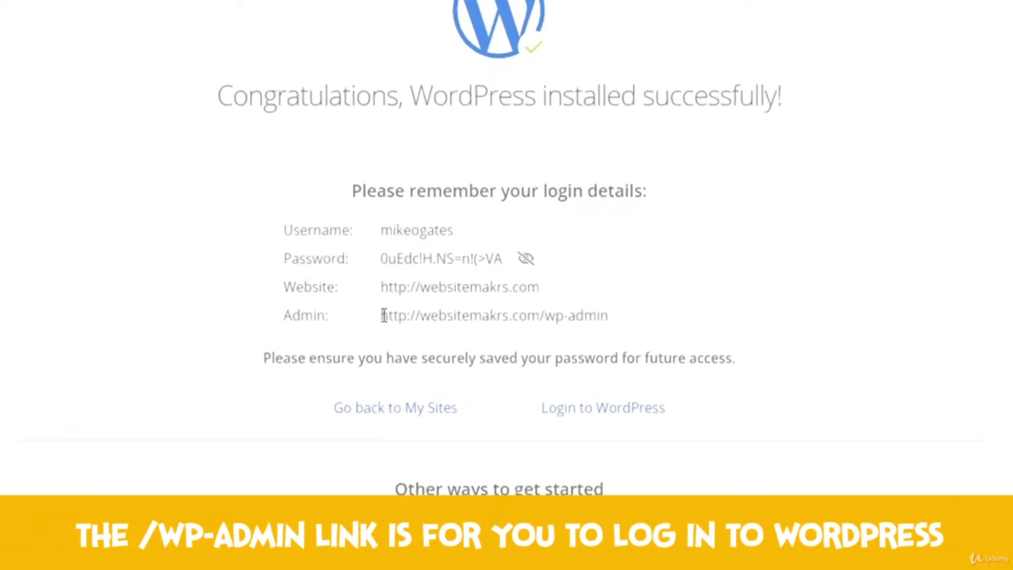
pyautogui.moveTo(382, 284); pyautogui.dragTo(541, 286)
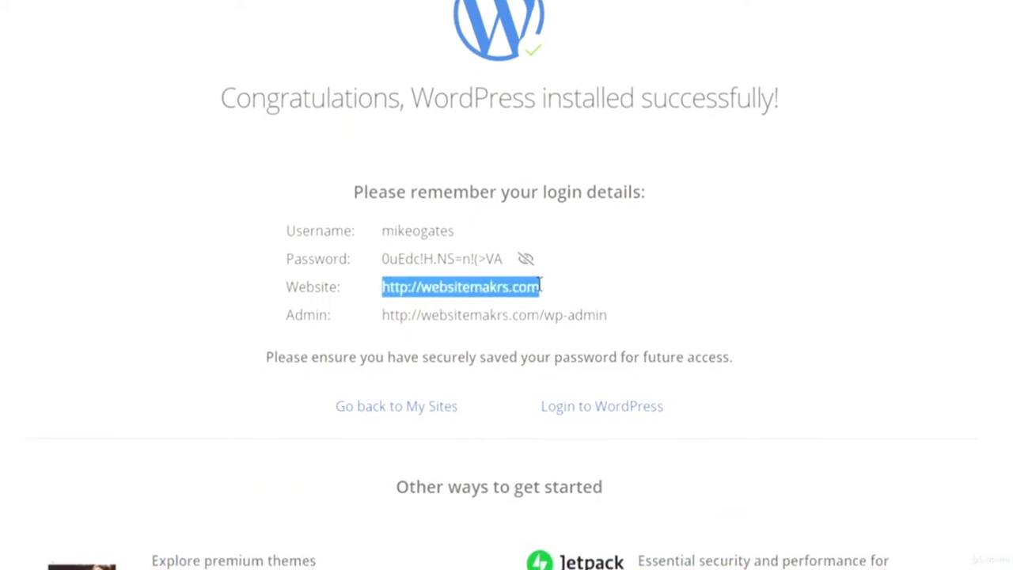
pyautogui.rightClick(541, 287)
pyautogui.click(565, 315)
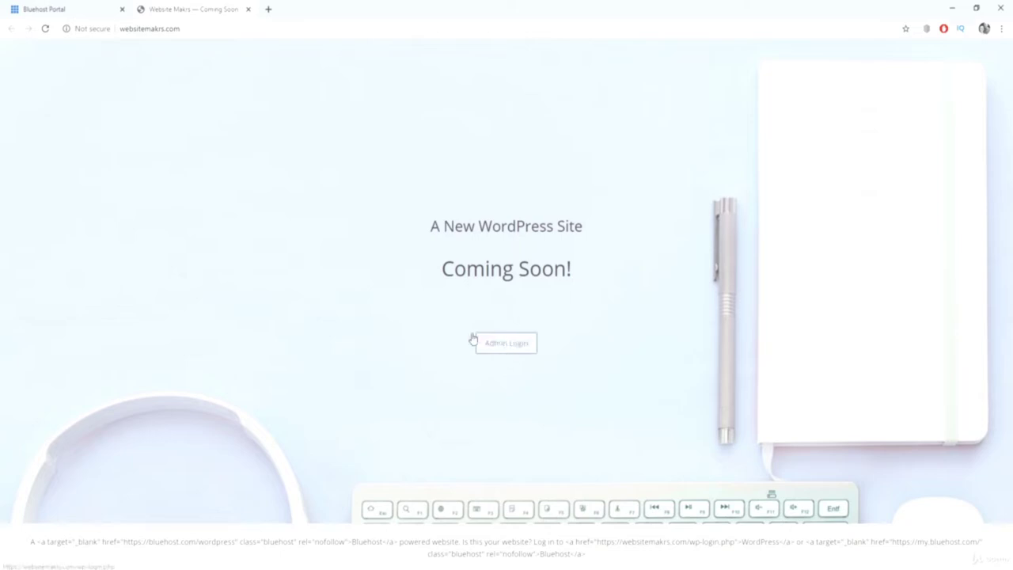
# Step: Load websitemakrs.com/wp-admin and paste the Bluehost username into the login form
pyautogui.write('/wp-')
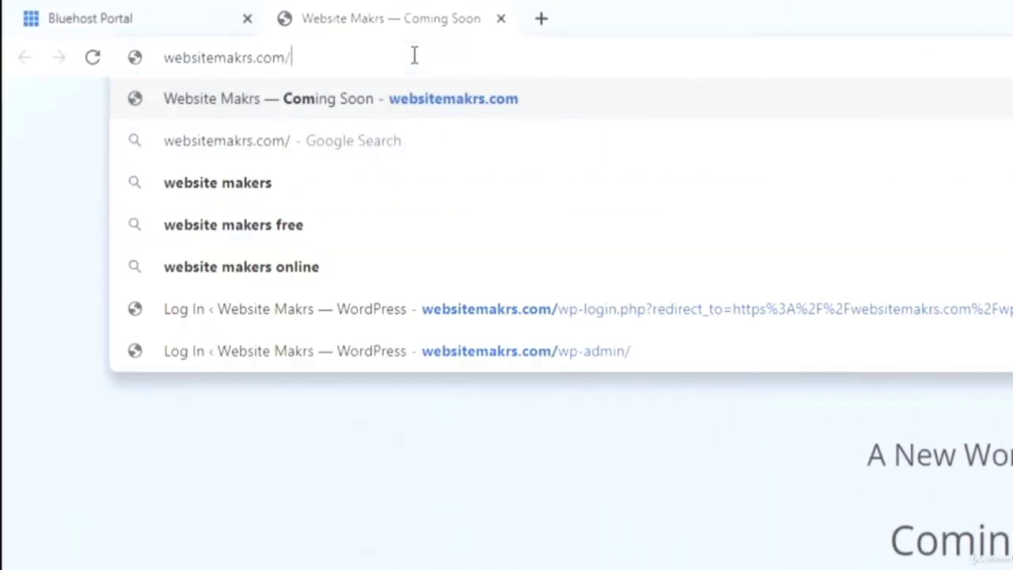
pyautogui.write('admin')
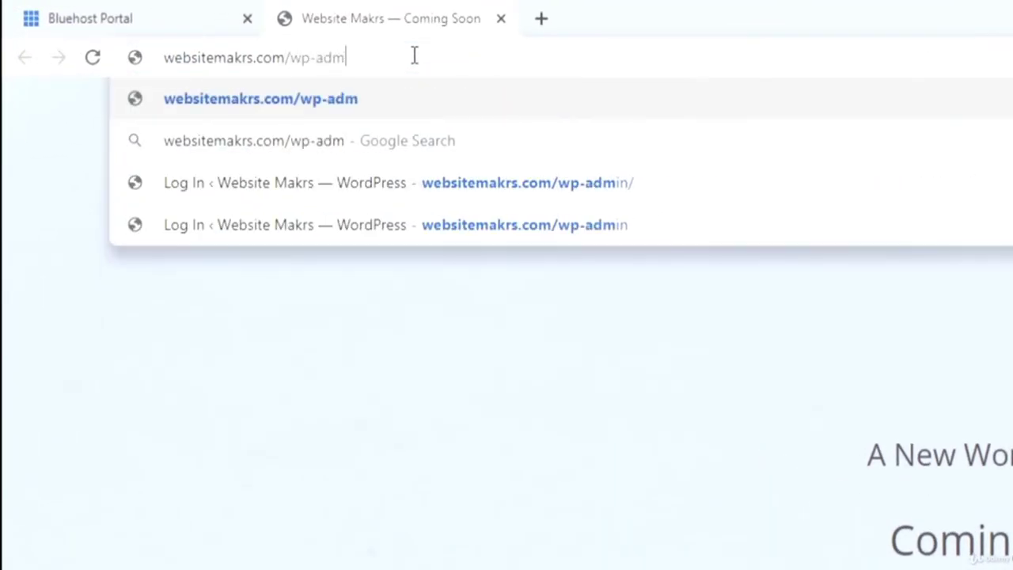
pyautogui.press('Return')
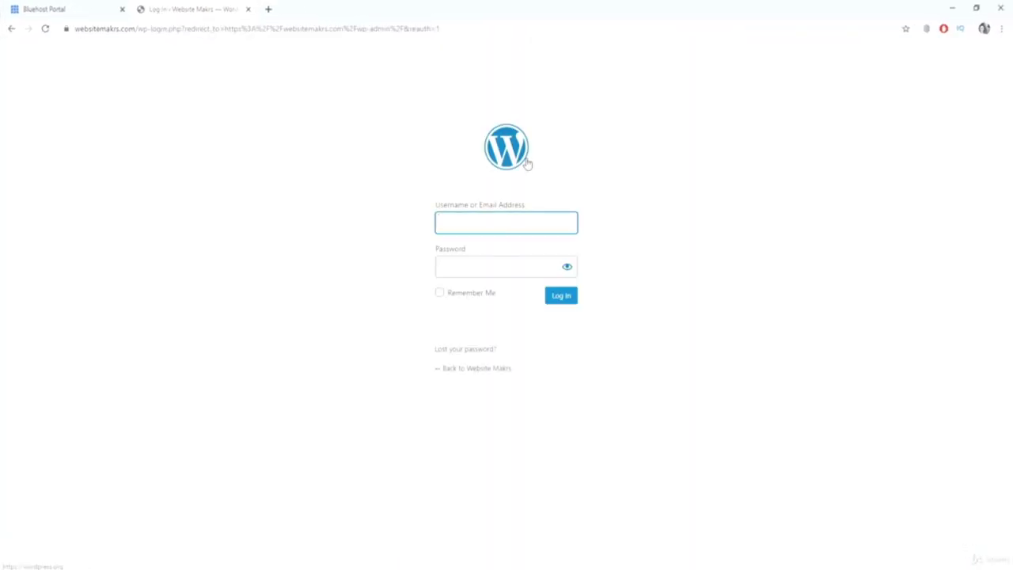
pyautogui.click(89, 14)
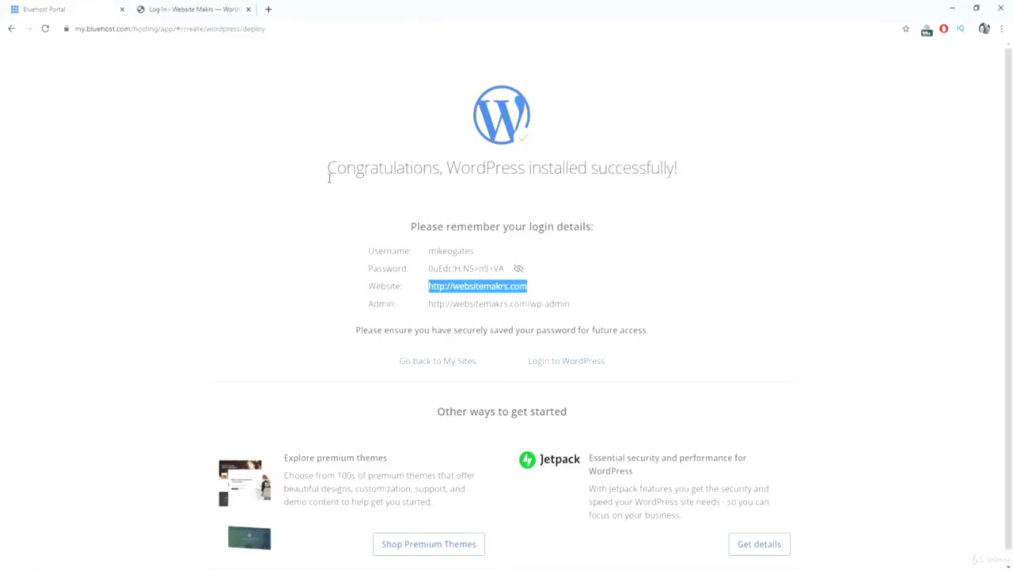
pyautogui.doubleClick(451, 250)
pyautogui.rightClick(454, 251)
pyautogui.click(466, 262)
pyautogui.click(210, 8)
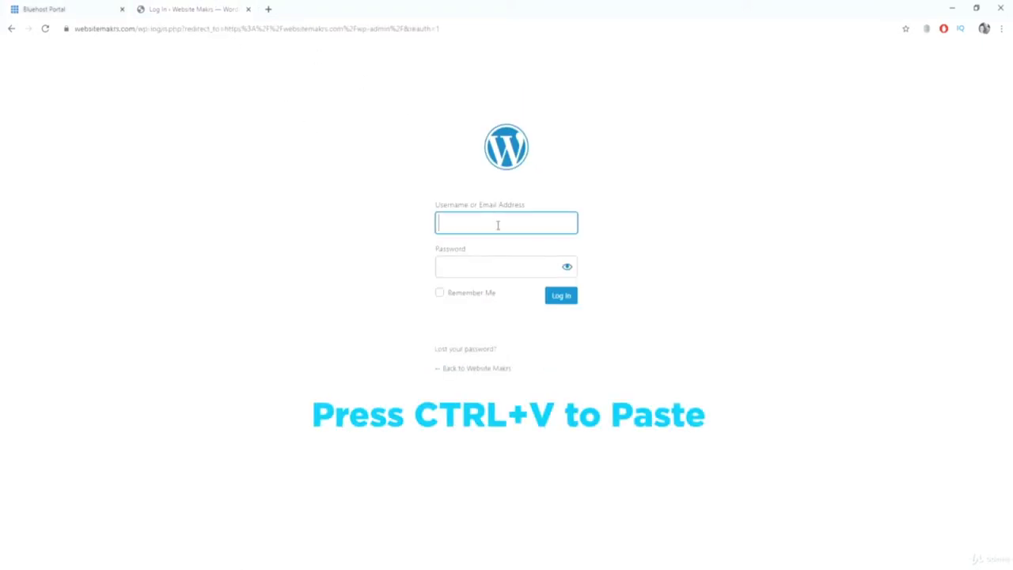
pyautogui.hotkey('ctrl', 'v')
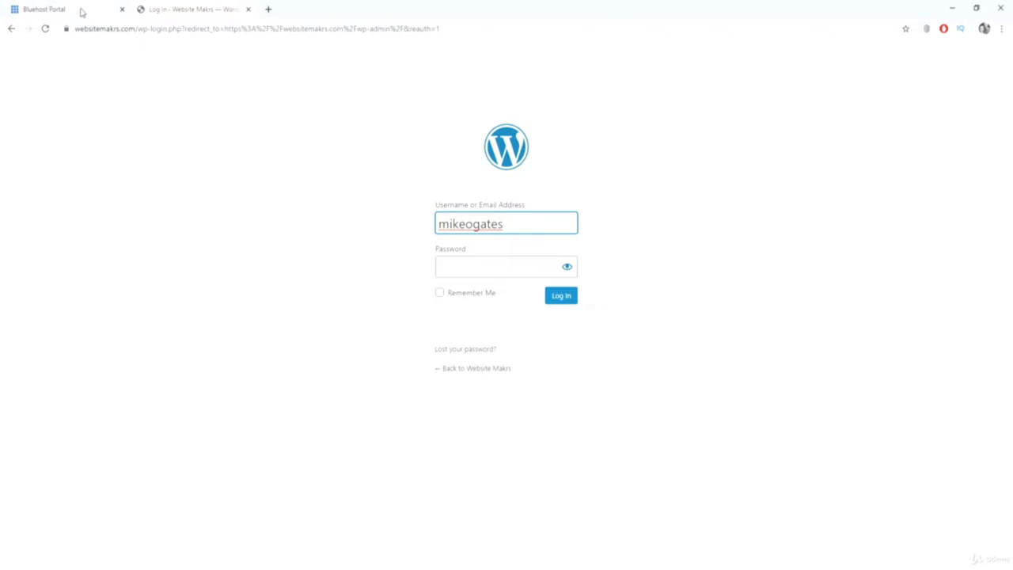
# Step: Paste the copied Bluehost password, tick Remember Me and log in to WordPress
pyautogui.click(83, 12)
pyautogui.click(461, 268)
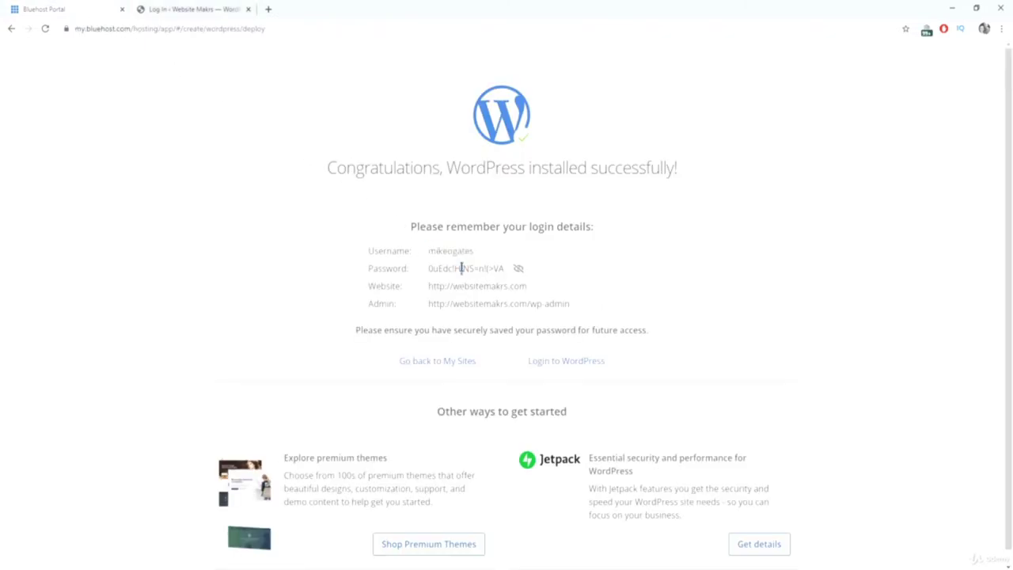
pyautogui.tripleClick(461, 268)
pyautogui.rightClick(461, 266)
pyautogui.click(484, 276)
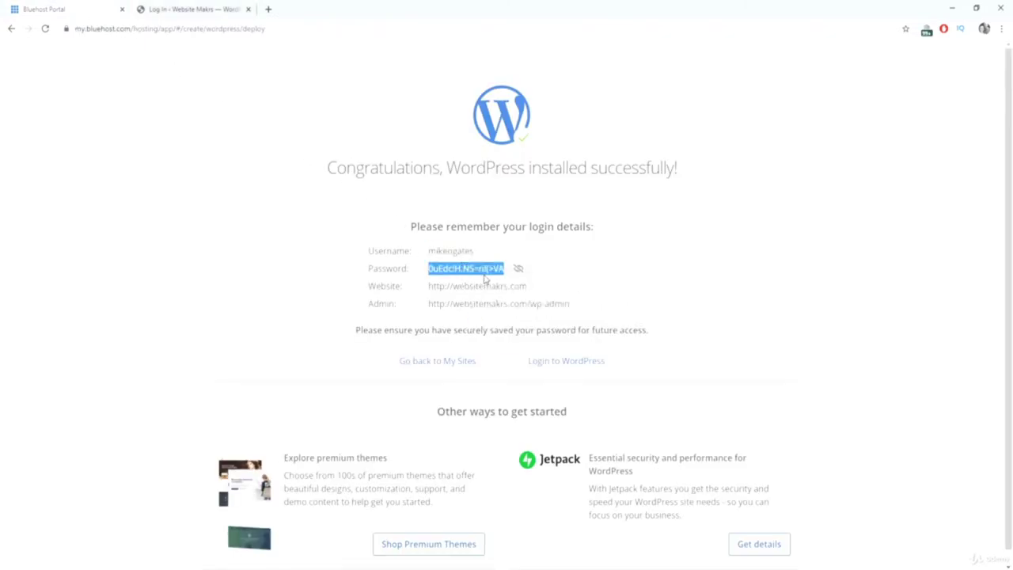
pyautogui.click(202, 8)
pyautogui.click(481, 269)
pyautogui.hotkey('ctrl', 'v')
pyautogui.click(567, 266)
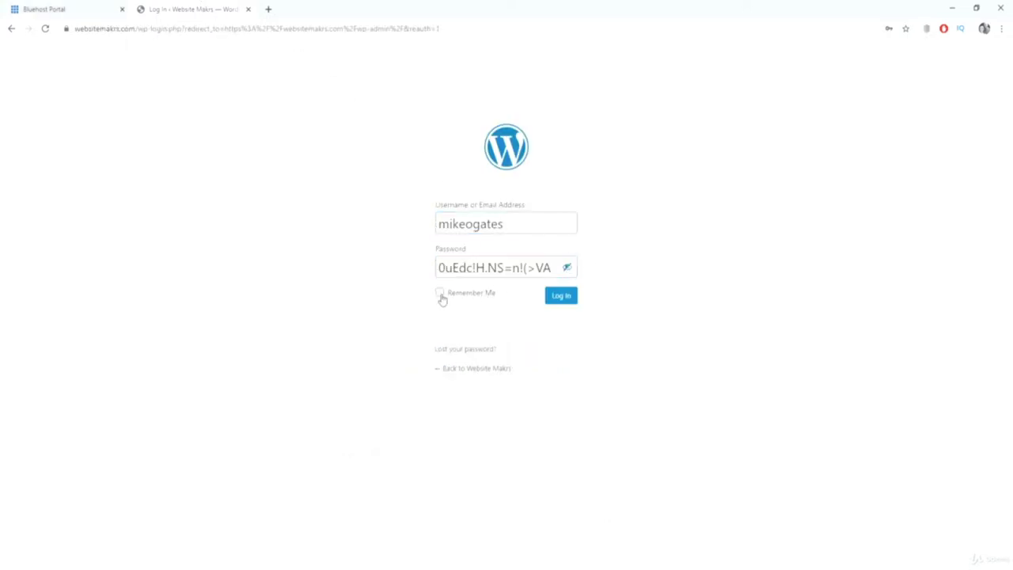
pyautogui.click(442, 296)
pyautogui.click(564, 301)
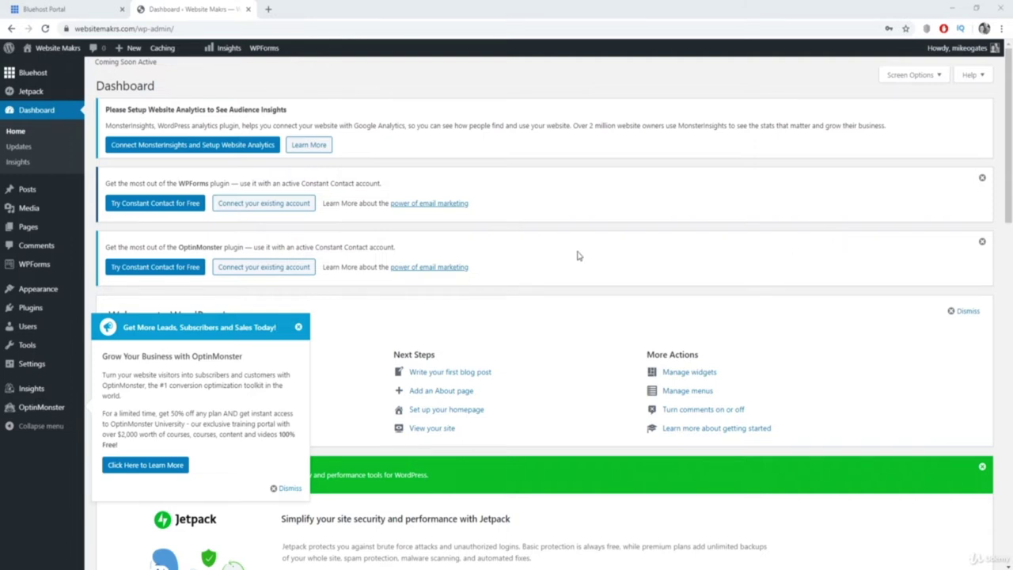
# Step: Close the OptinMonster popup and dismiss the OptinMonster and WPForms Constant Contact notices
pyautogui.click(298, 327)
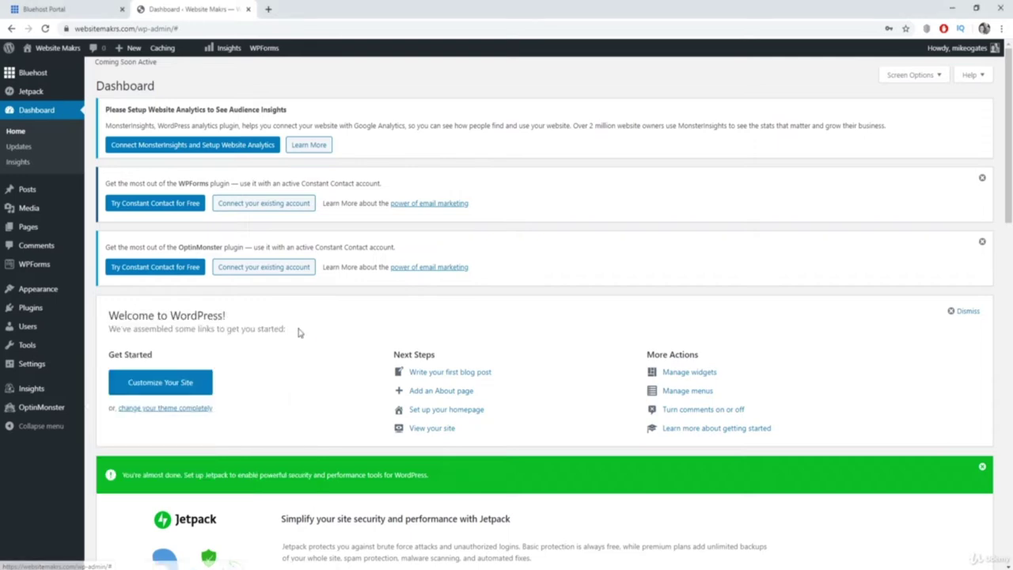
pyautogui.click(982, 241)
pyautogui.click(981, 178)
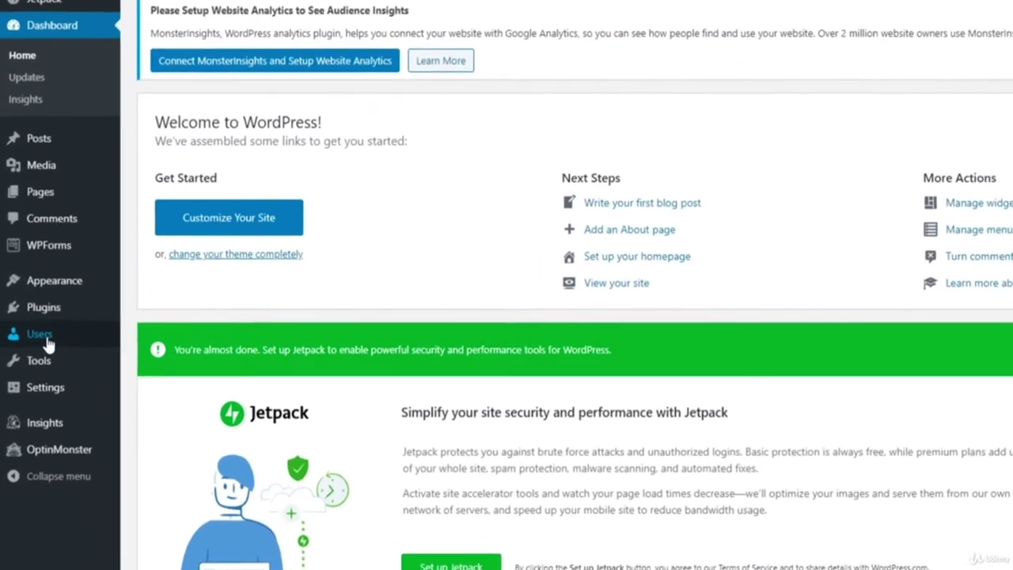
pyautogui.moveTo(35, 332)
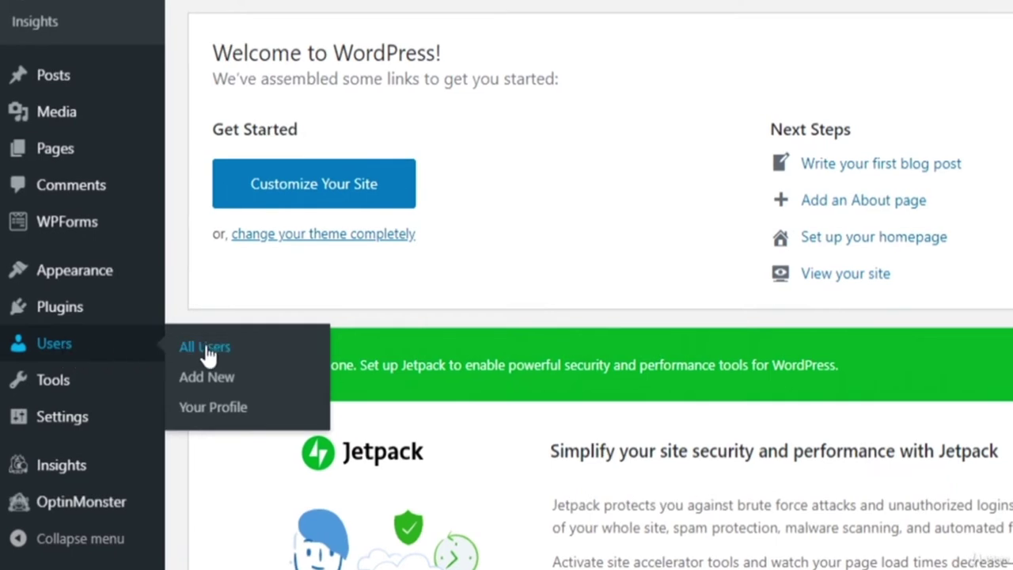
# Step: Open the admin user's profile from All Users
pyautogui.click(207, 348)
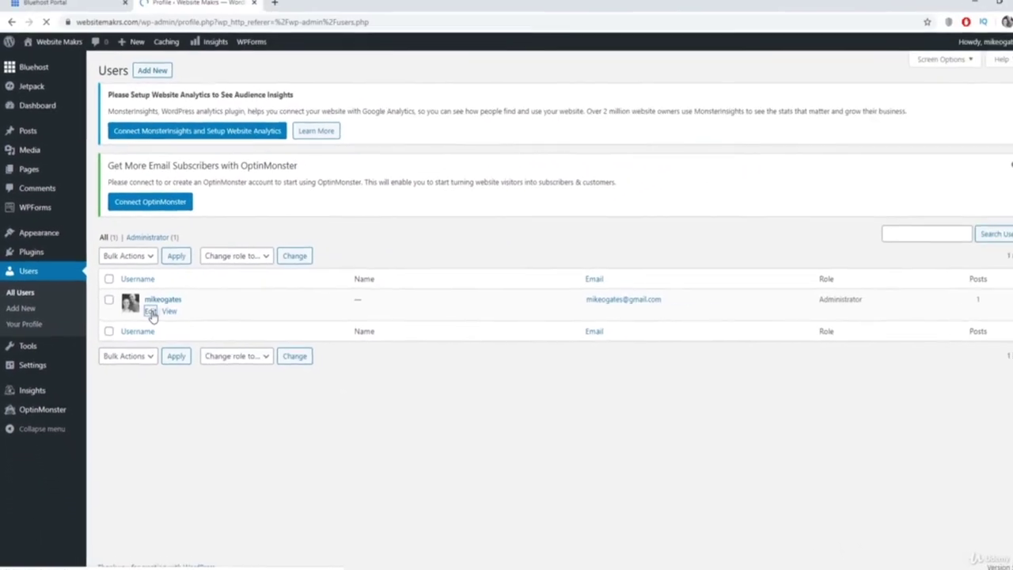
pyautogui.click(199, 313)
pyautogui.scroll(-7, 425, 304)
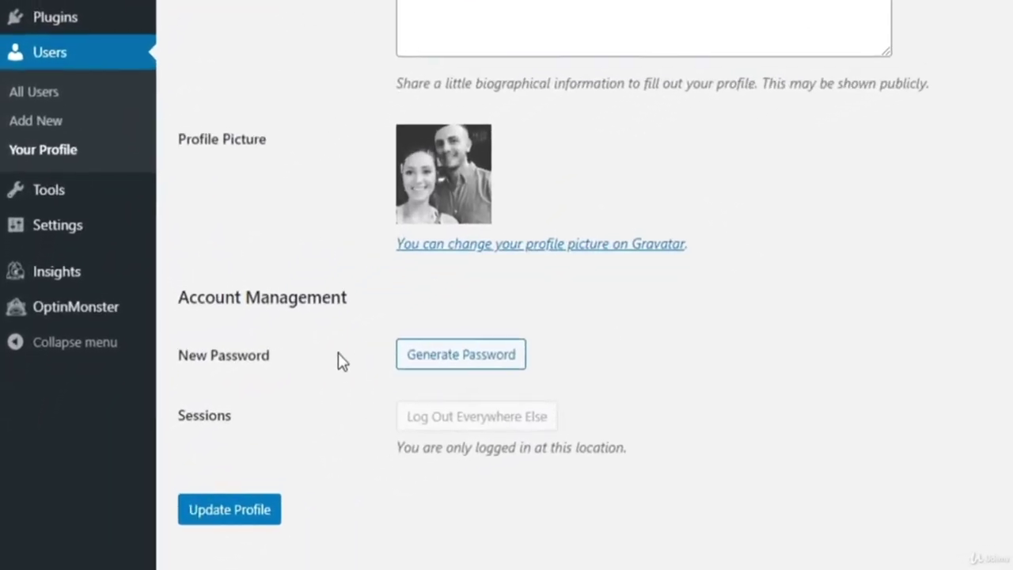
# Step: Replace the generated password with your own new password and update the profile
pyautogui.click(502, 348)
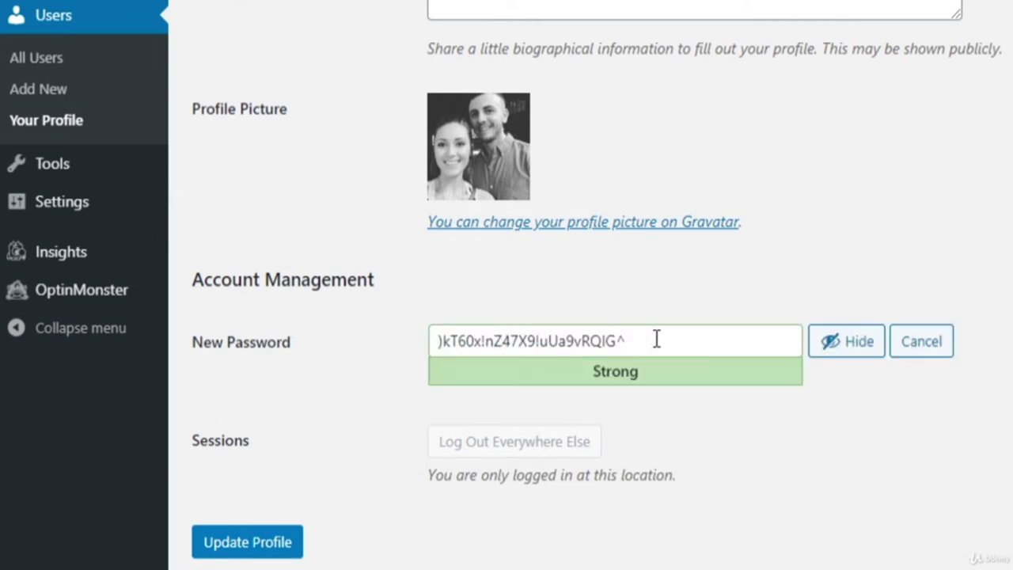
pyautogui.moveTo(719, 341); pyautogui.dragTo(390, 327)
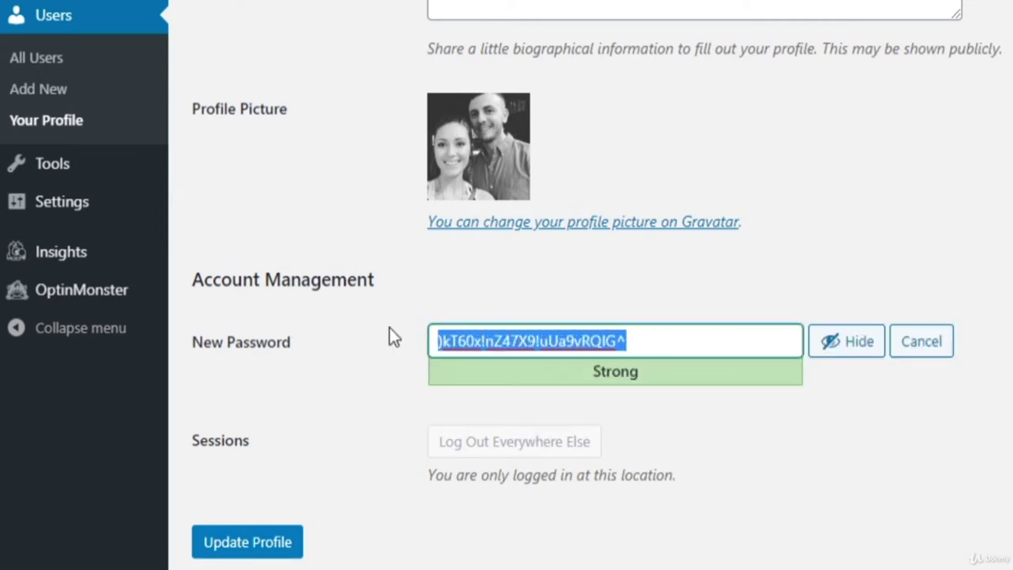
pyautogui.press('BackSpace')
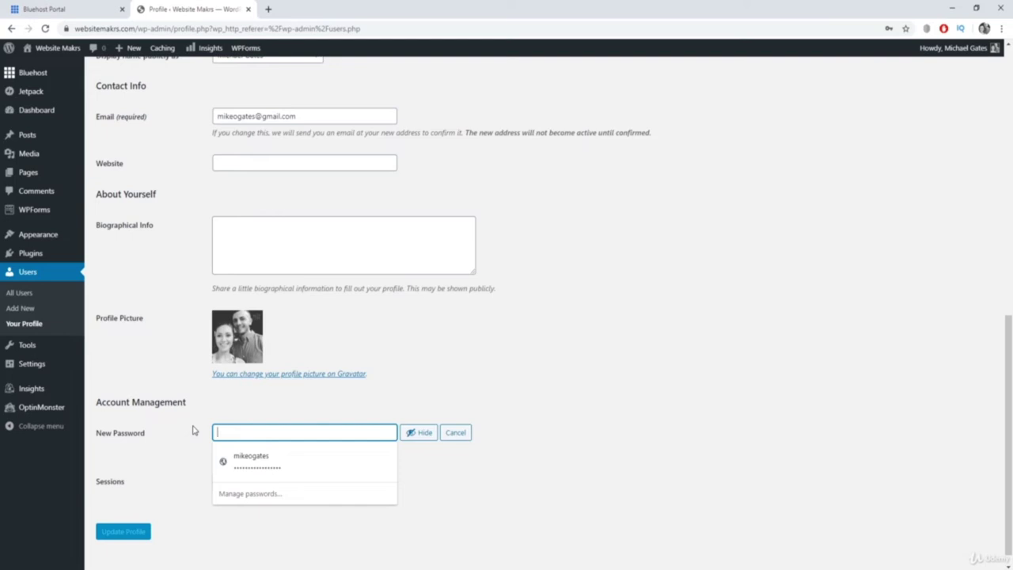
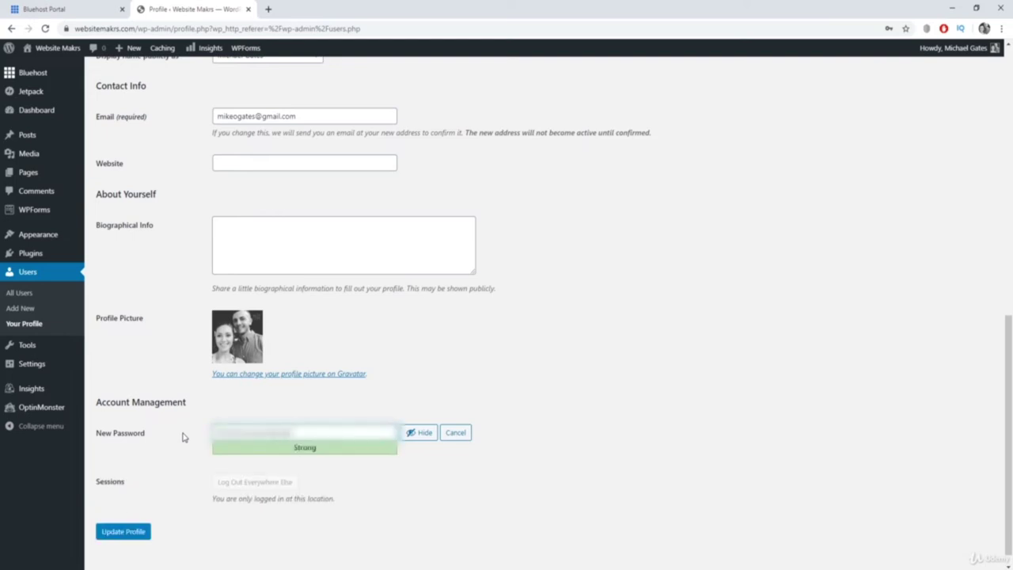
pyautogui.click(126, 532)
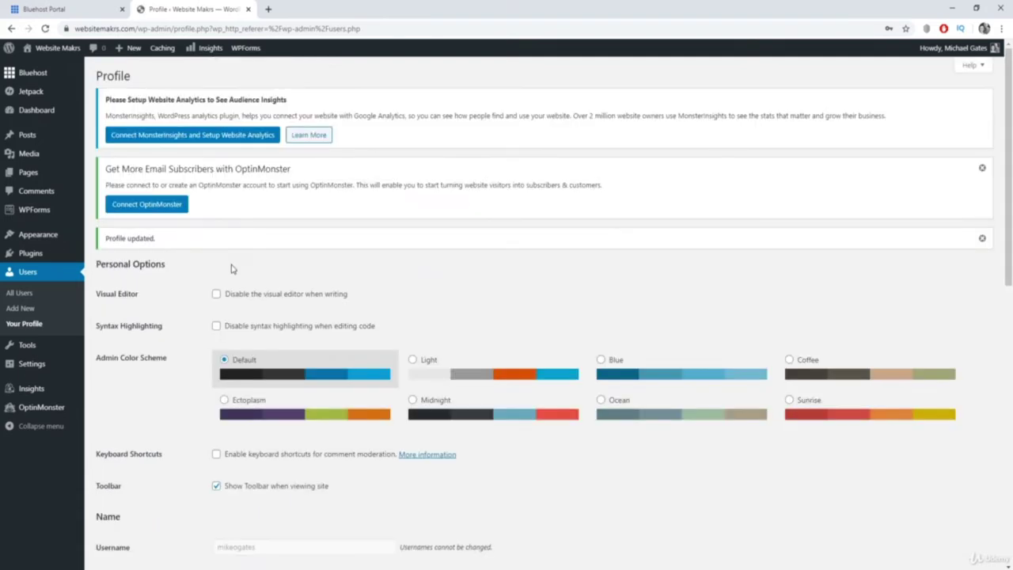
pyautogui.scroll(-1, 443, 242)
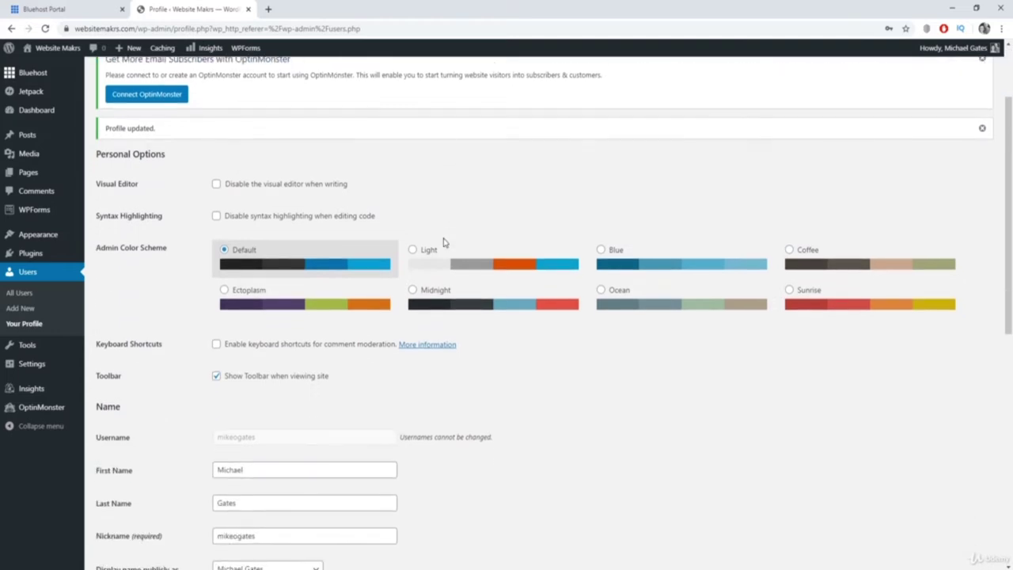
pyautogui.scroll(1, 443, 242)
pyautogui.moveTo(56, 110)
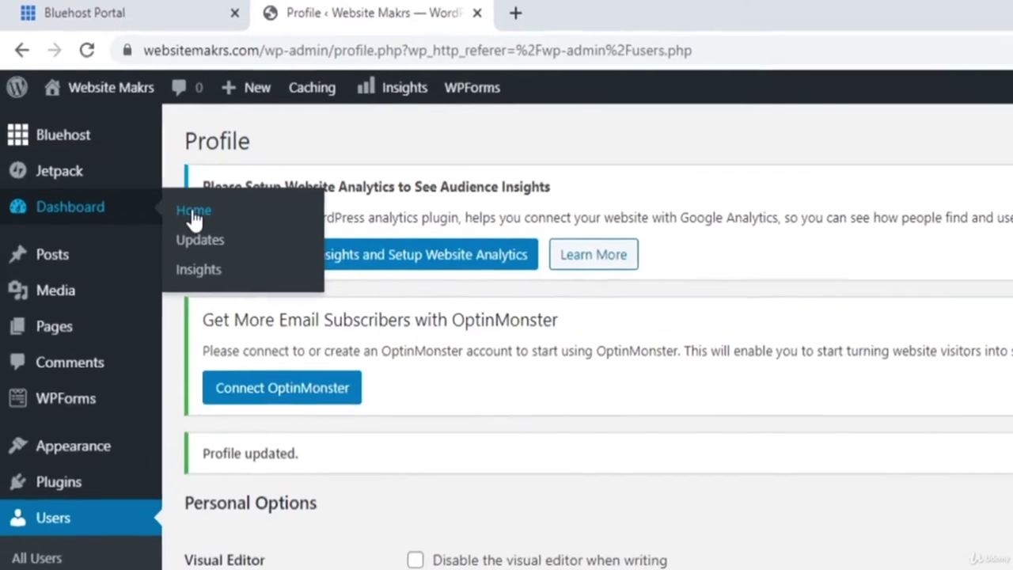
# Step: Return to the Dashboard, then view the live Website Makrs front page with its Hello world! post
pyautogui.click(103, 116)
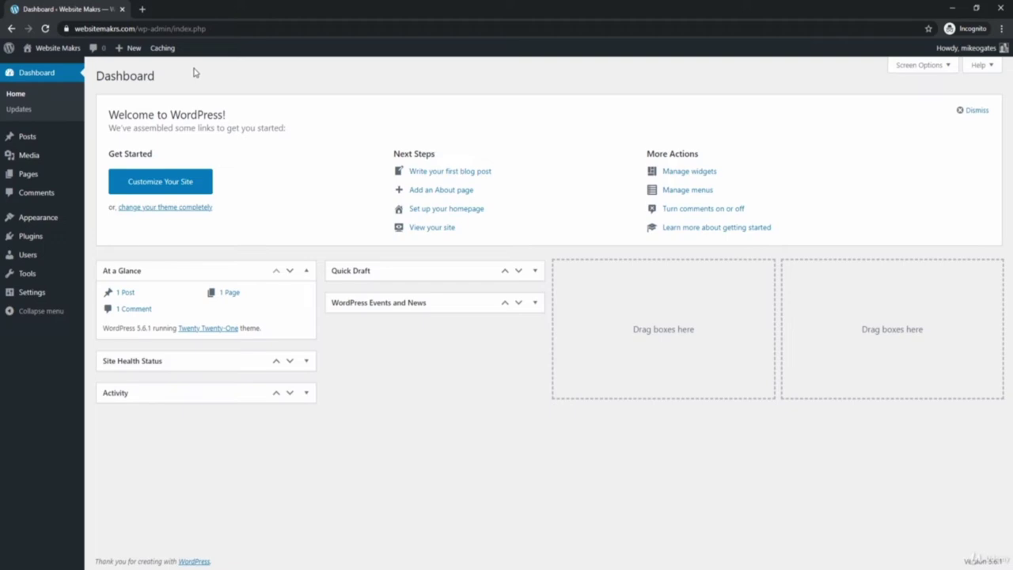
pyautogui.moveTo(49, 56)
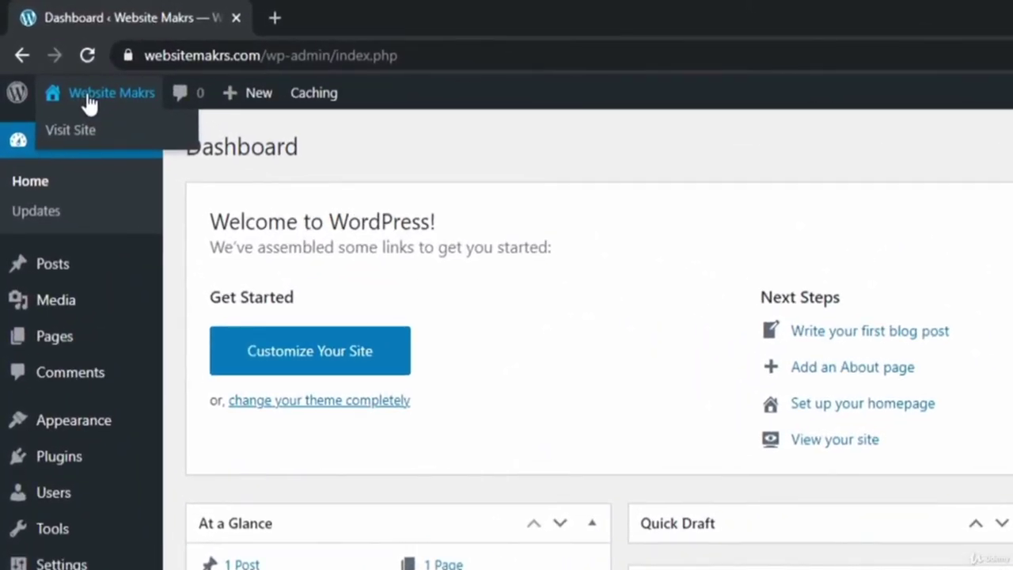
pyautogui.click(74, 134)
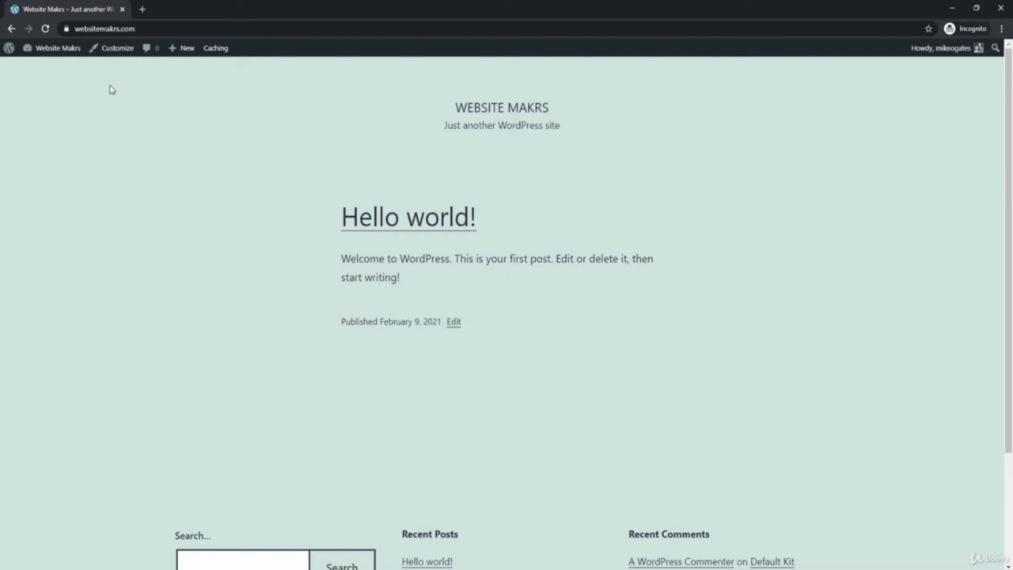
pyautogui.moveTo(56, 57)
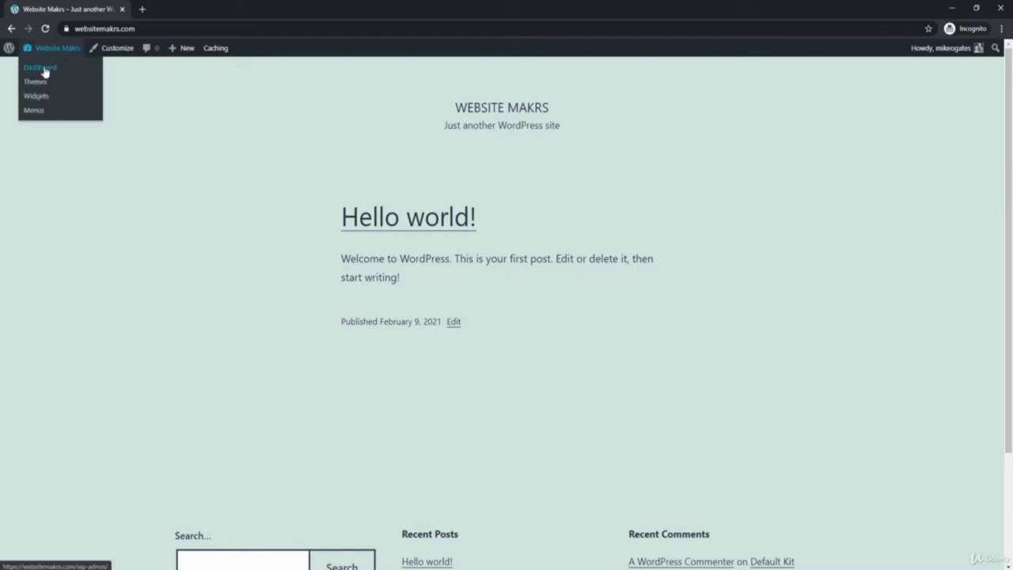
# Step: Go from the site's Dashboard to Appearance > Themes > Add New
pyautogui.click(43, 69)
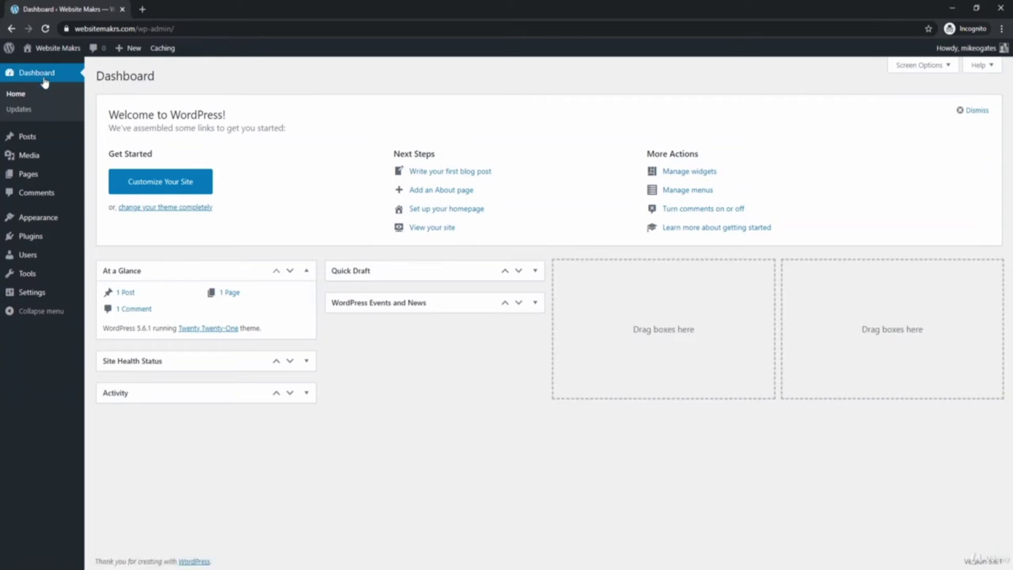
pyautogui.moveTo(35, 226)
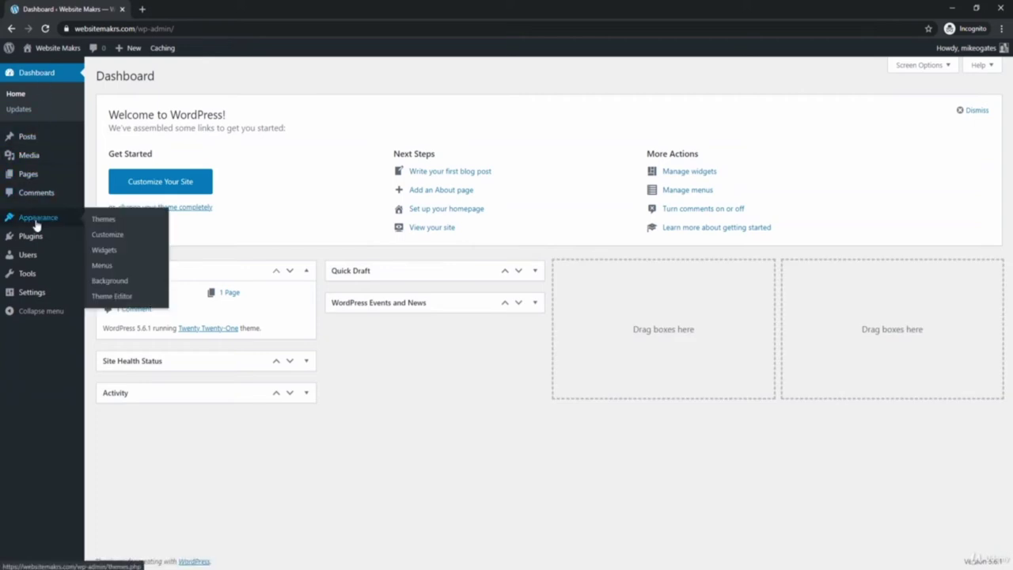
pyautogui.click(107, 227)
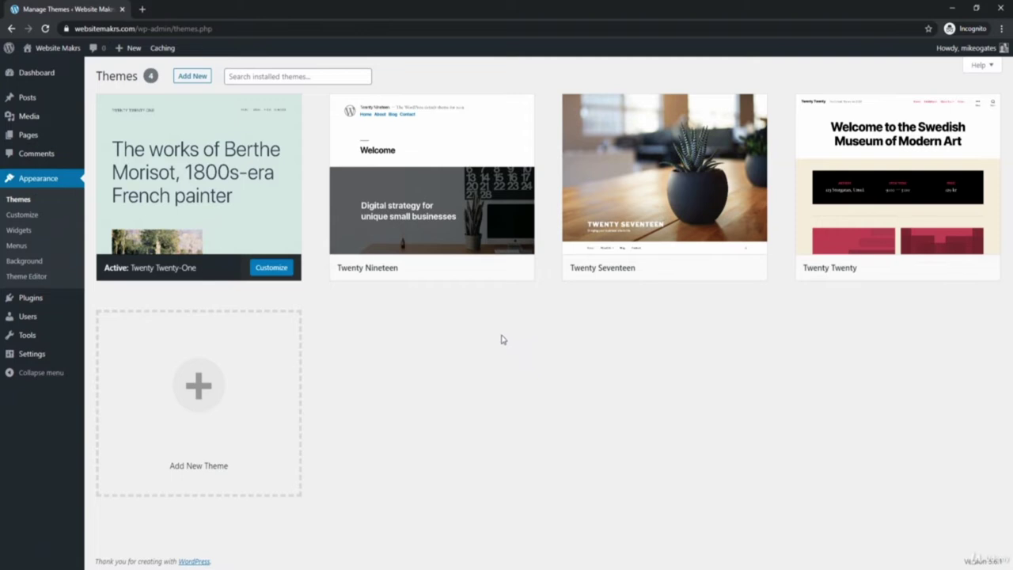
pyautogui.click(198, 392)
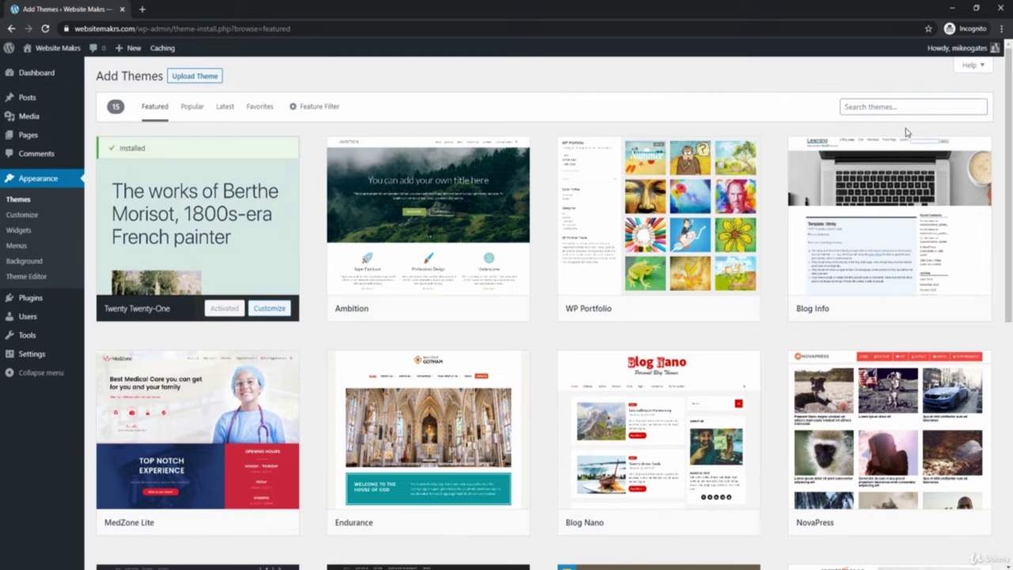
# Step: Search themes for 'astra', then install and activate the Astra theme
pyautogui.click(876, 106)
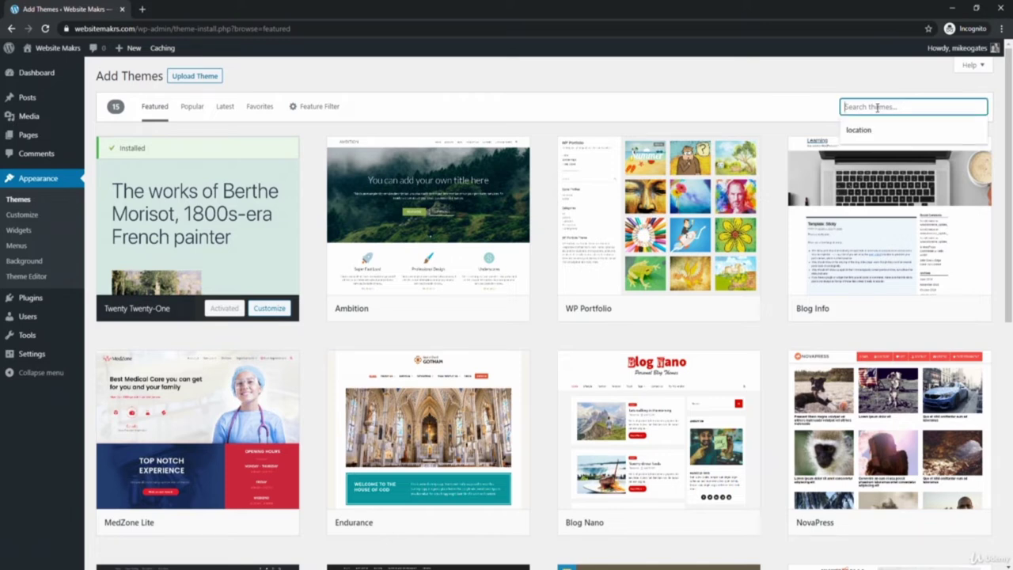
pyautogui.write('as')
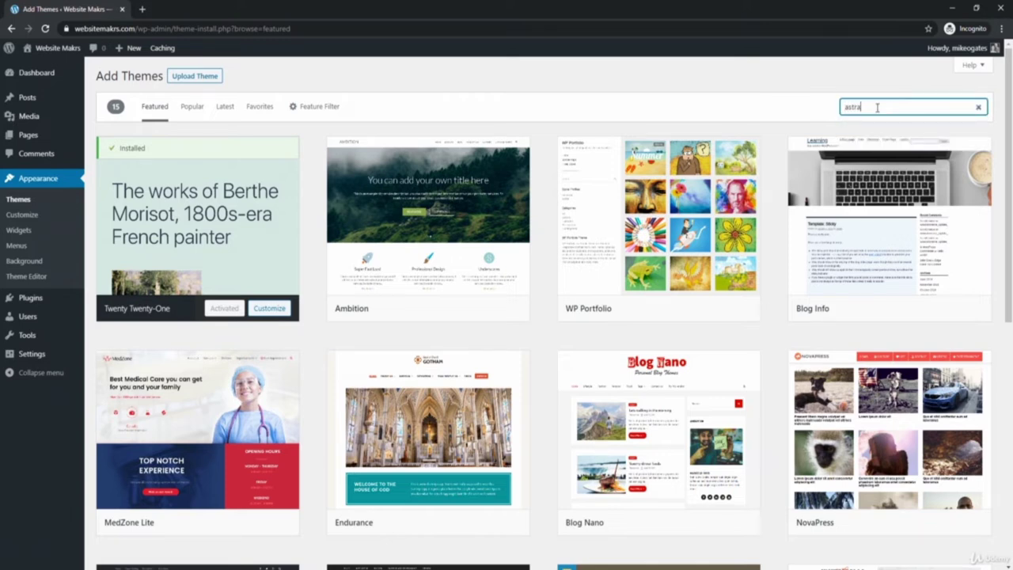
pyautogui.write('tra')
pyautogui.moveTo(277, 167)
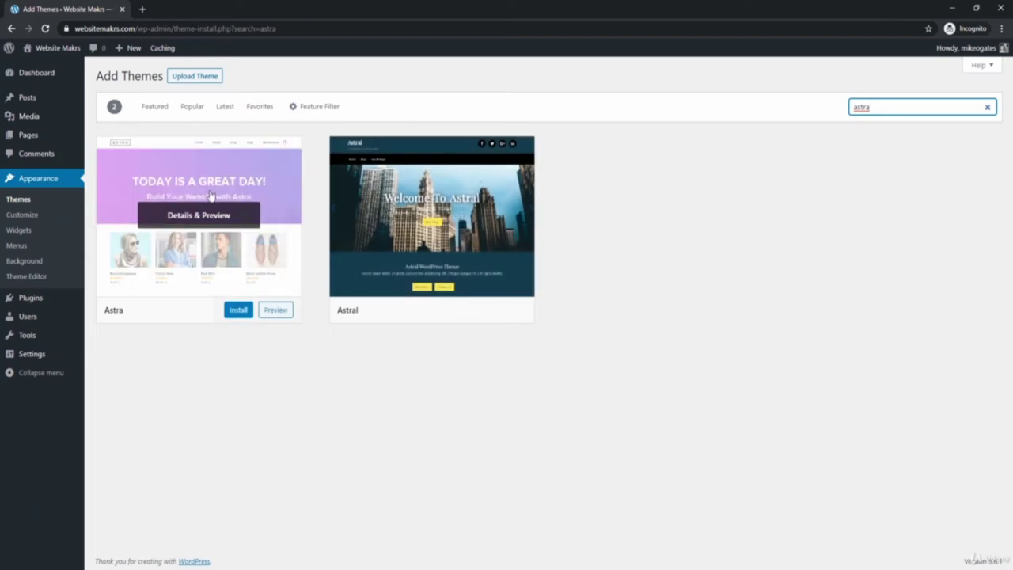
pyautogui.click(239, 311)
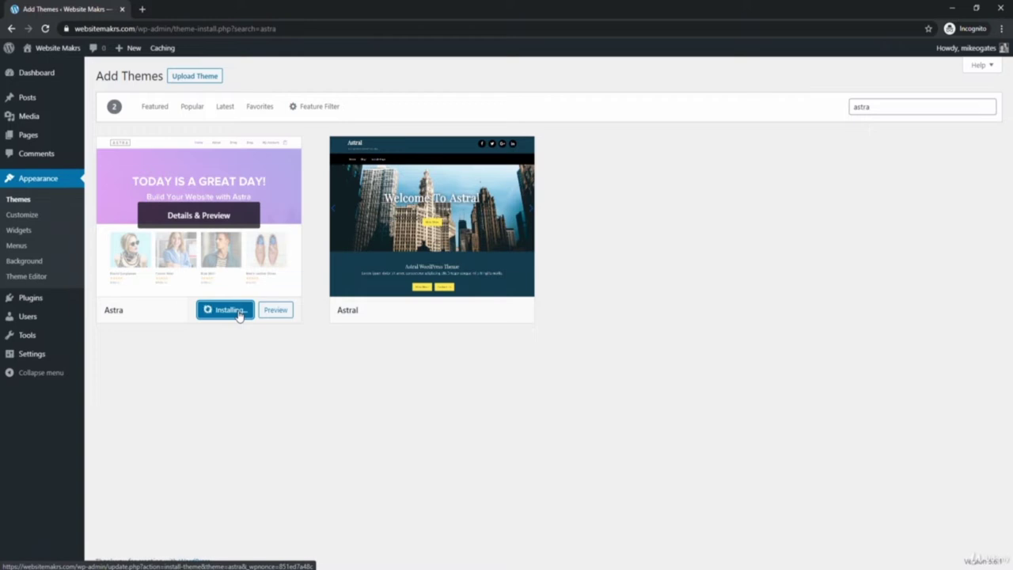
pyautogui.click(221, 311)
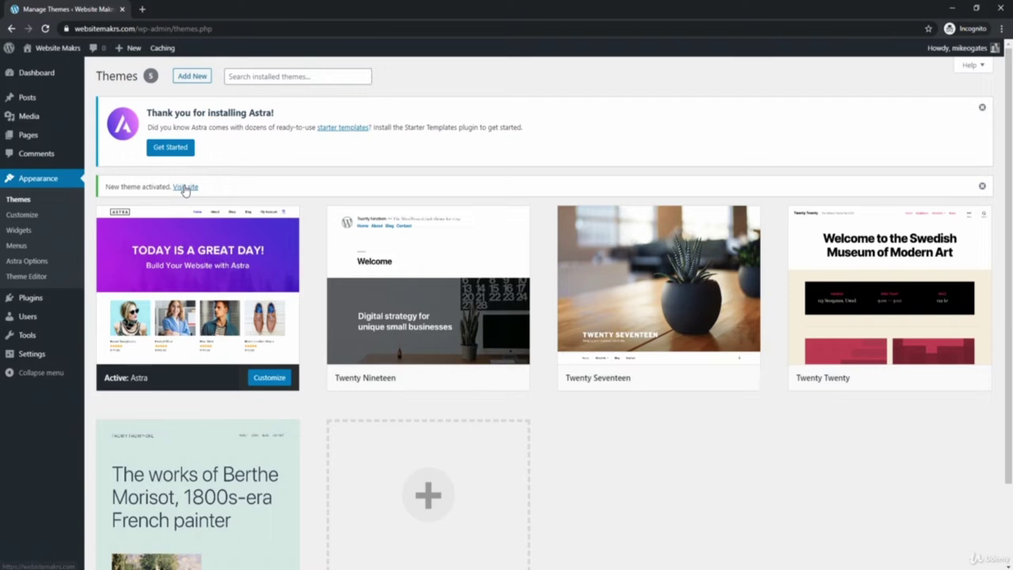
pyautogui.rightClick(185, 188)
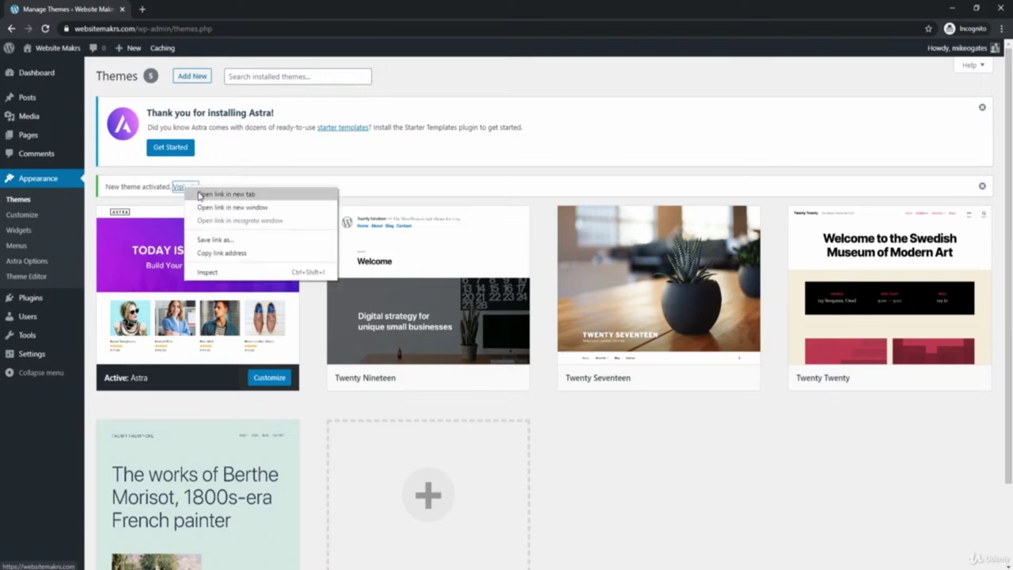
pyautogui.click(226, 193)
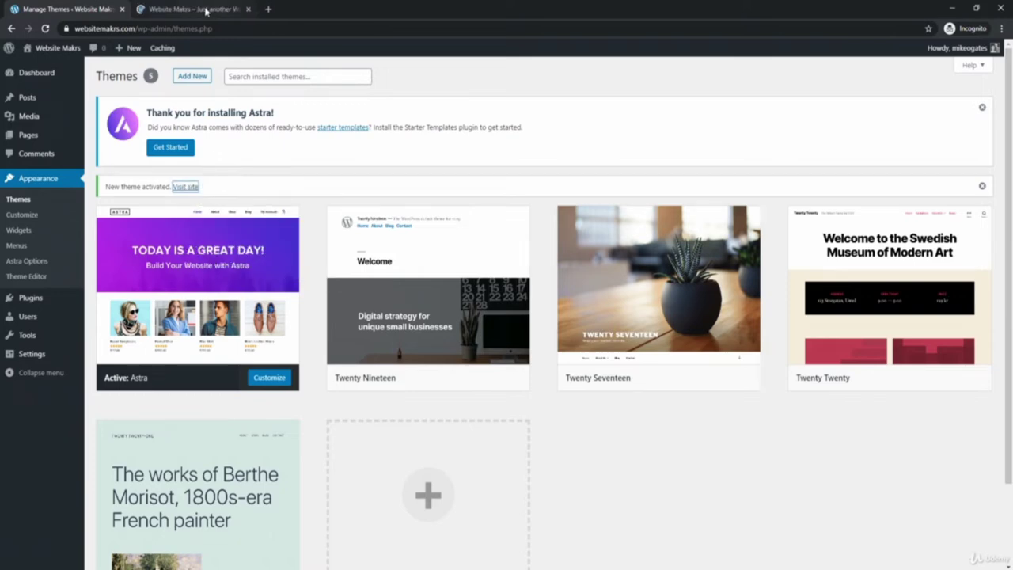
pyautogui.click(204, 10)
pyautogui.scroll(-2, 197, 145)
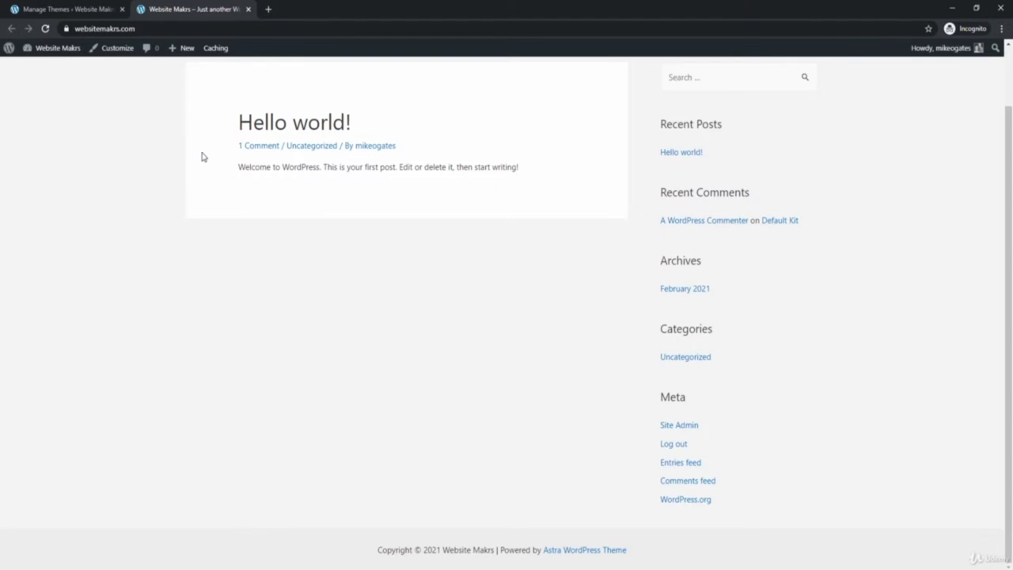
pyautogui.scroll(1, 208, 166)
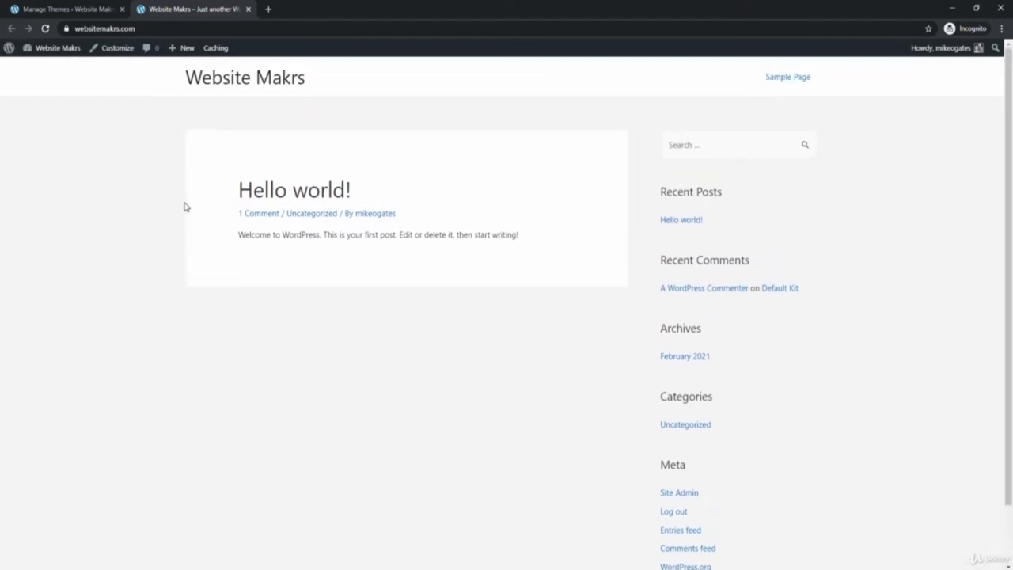
pyautogui.click(248, 10)
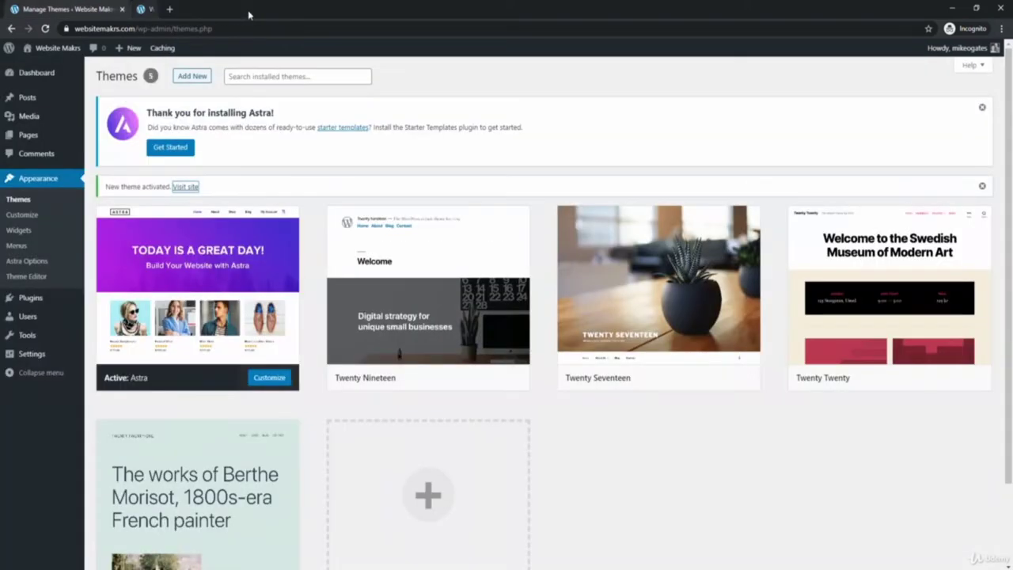
# Step: Search plugins for 'elementor', install and activate Elementor Website Builder, then return to Add Plugins
pyautogui.moveTo(24, 299)
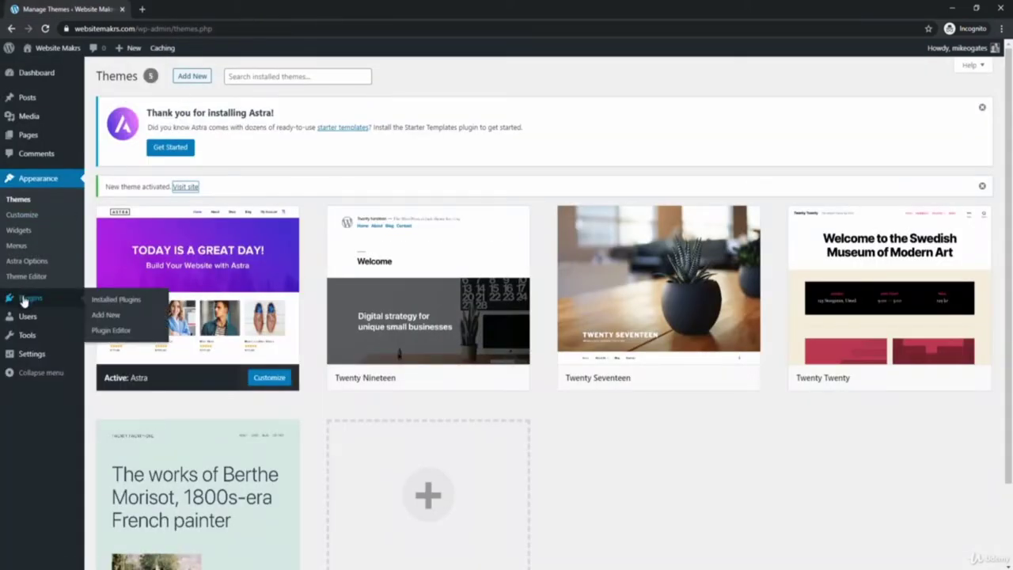
pyautogui.click(108, 314)
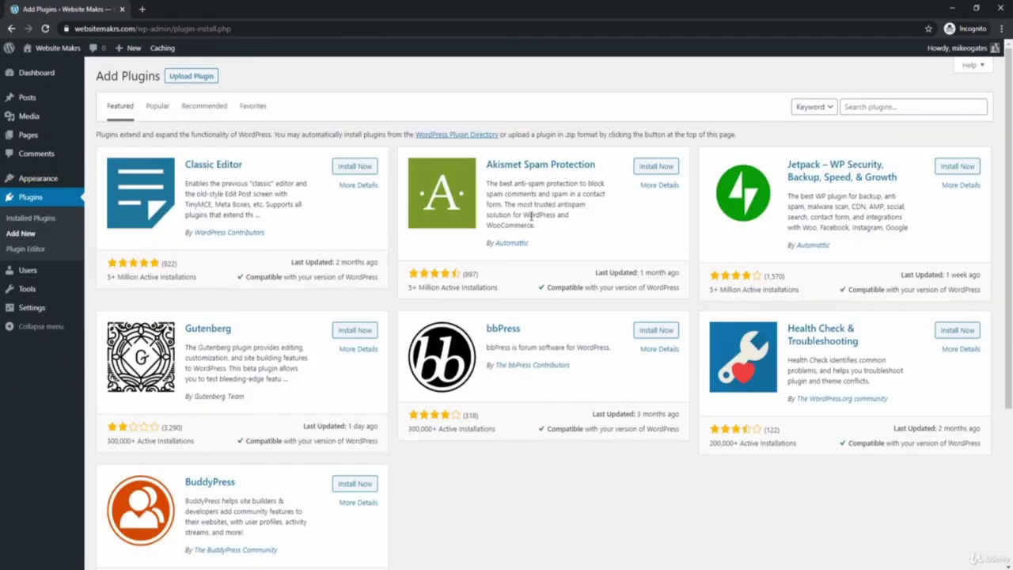
pyautogui.click(868, 109)
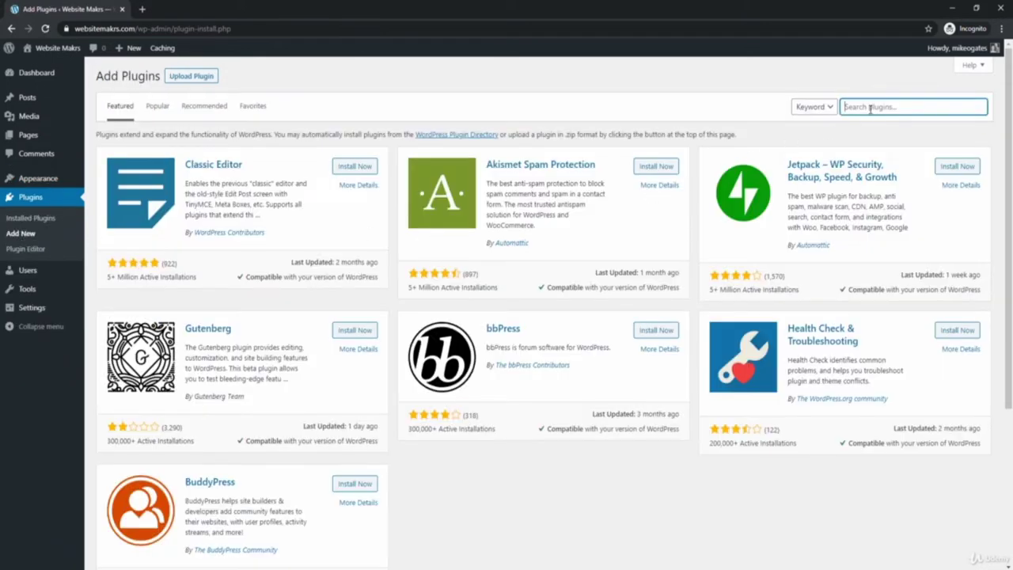
pyautogui.write('elementor')
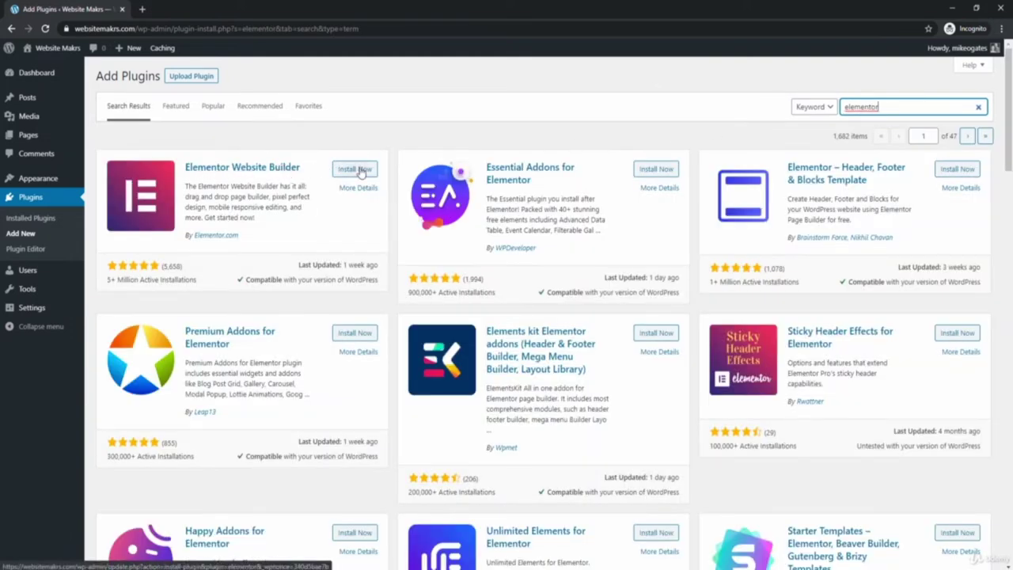
pyautogui.click(357, 170)
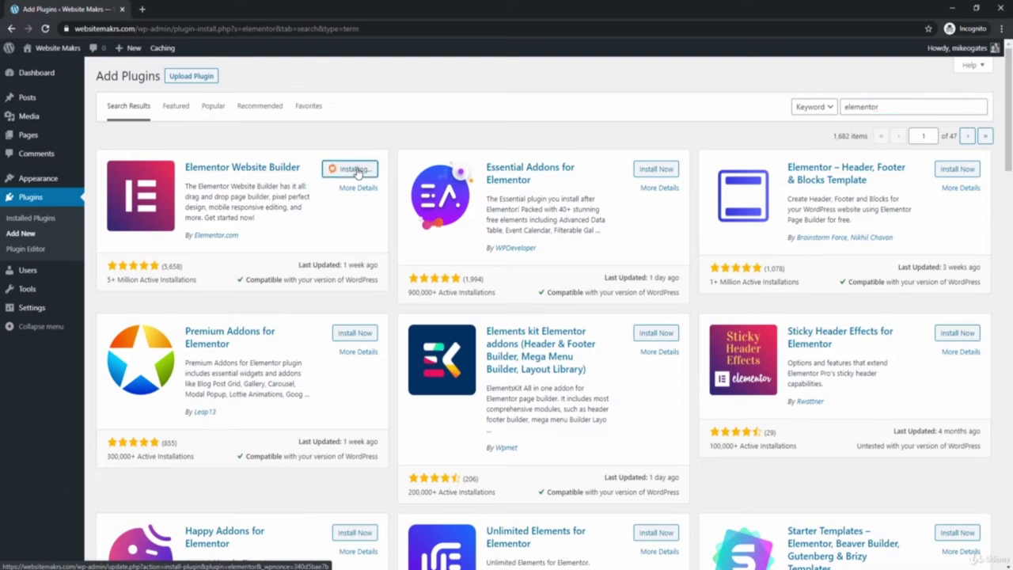
pyautogui.click(357, 171)
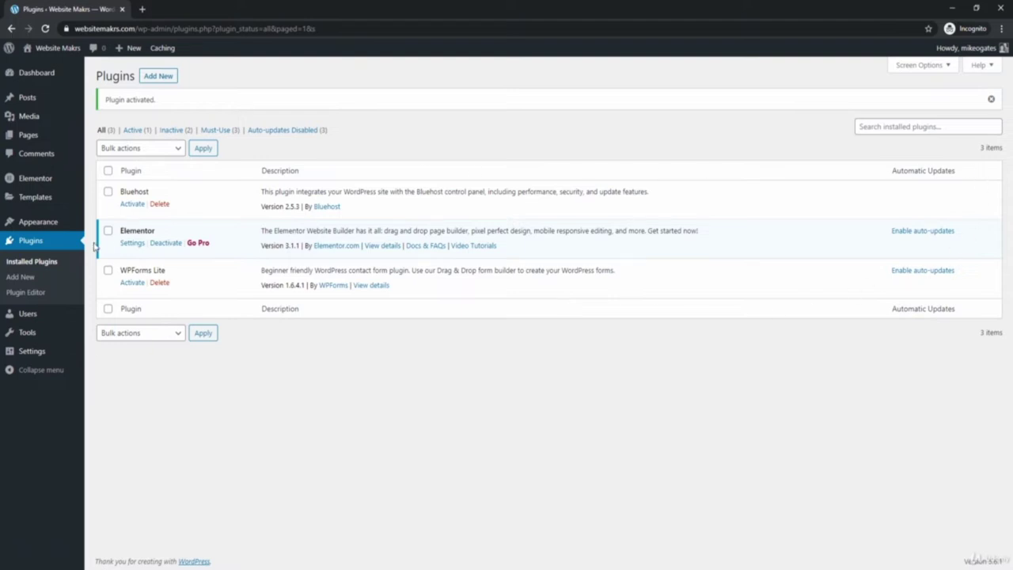
pyautogui.click(17, 278)
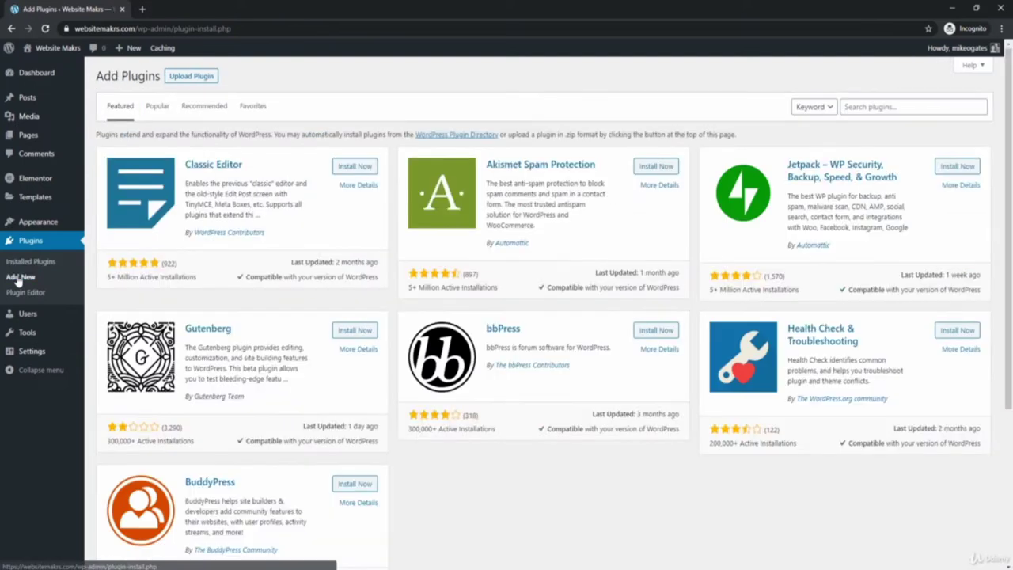
# Step: Search plugins for 'start', then install and activate Starter Templates
pyautogui.click(860, 109)
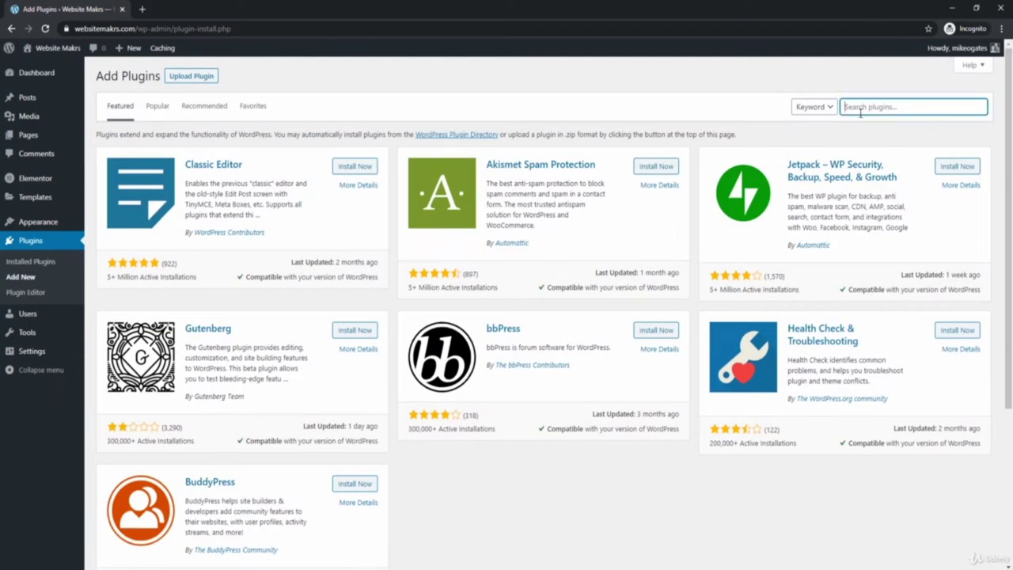
pyautogui.write('starter template')
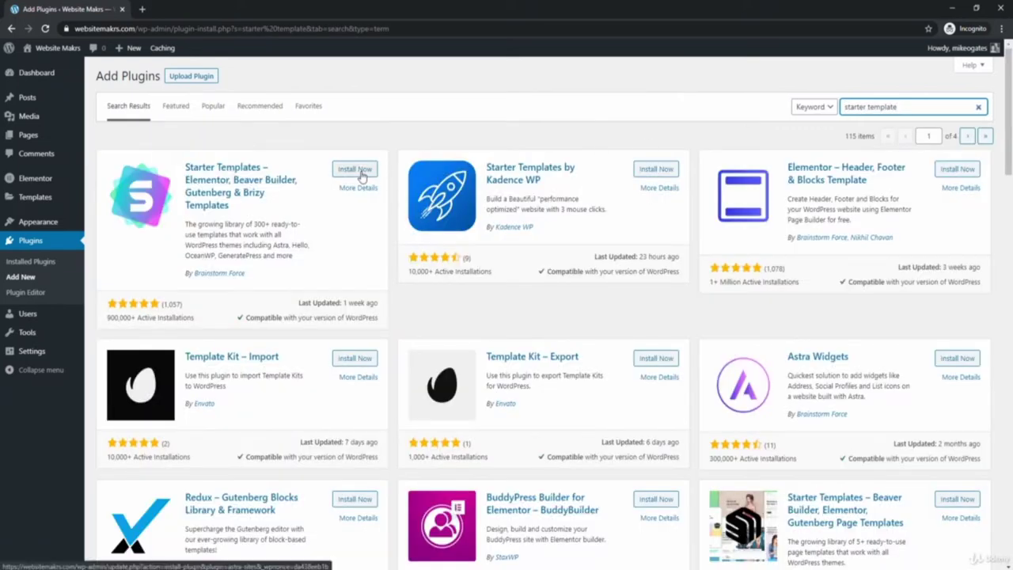
pyautogui.click(357, 169)
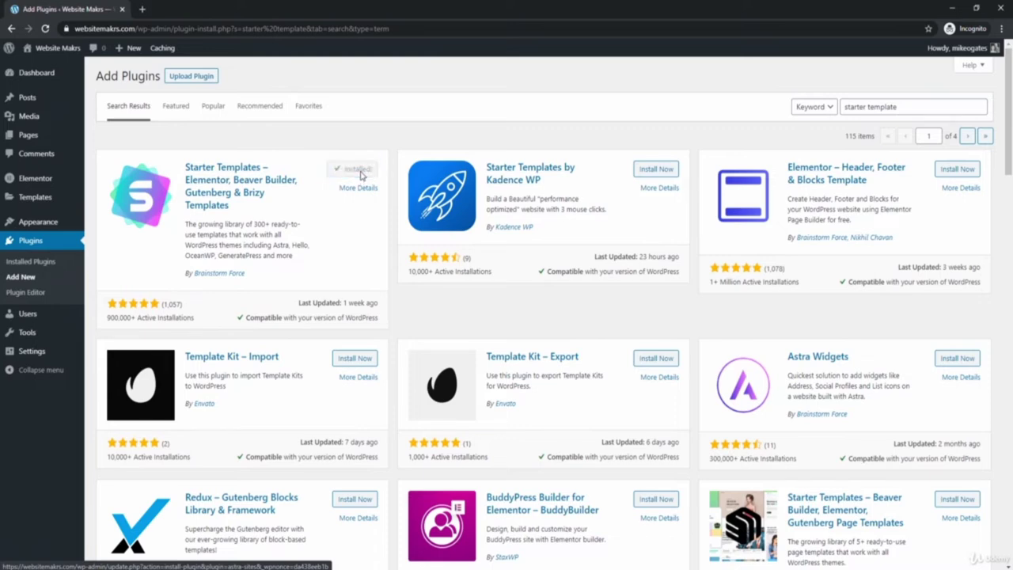
pyautogui.click(359, 171)
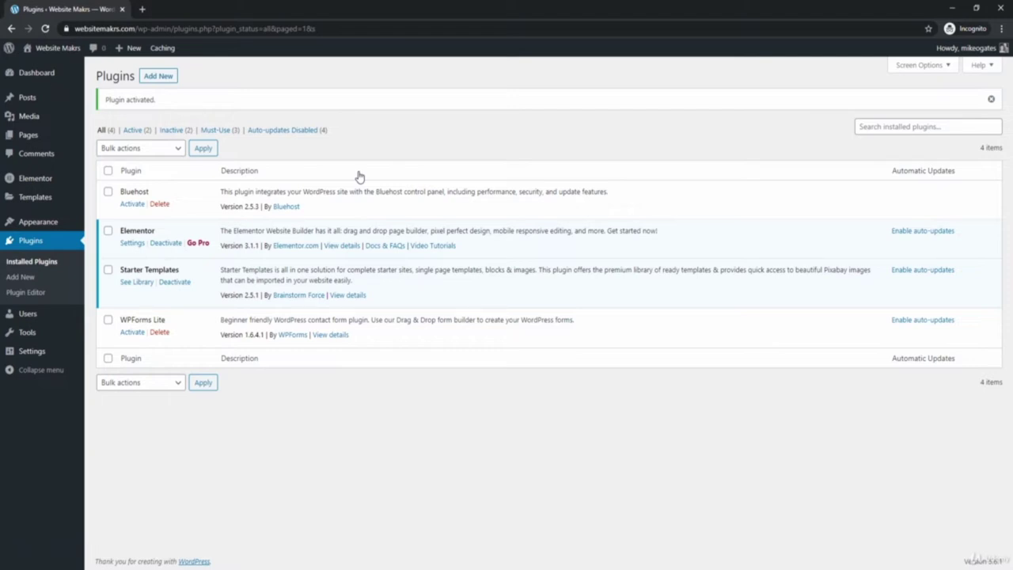
# Step: Open the Starter Templates library and choose Elementor as the page builder
pyautogui.click(136, 283)
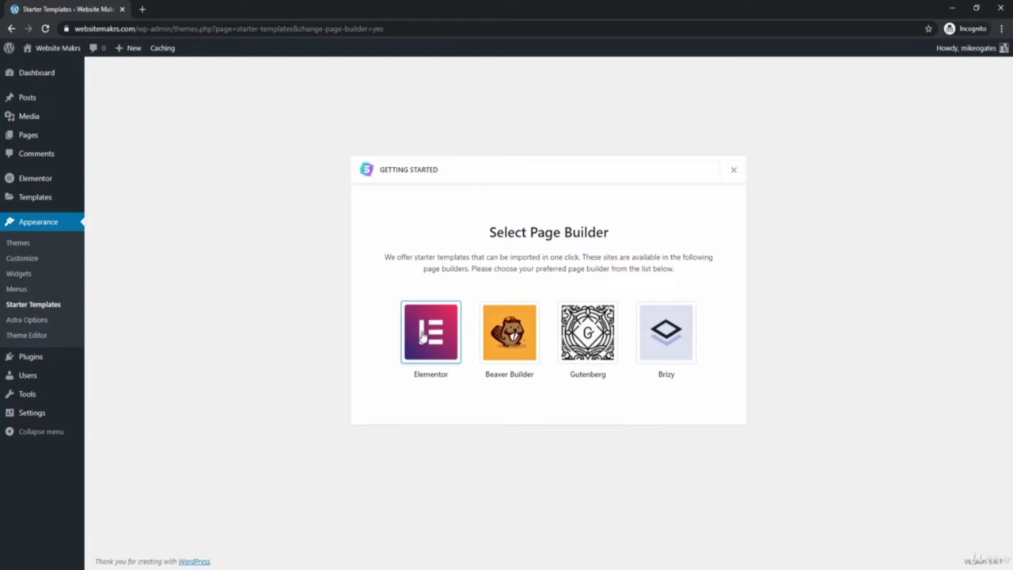
pyautogui.click(427, 335)
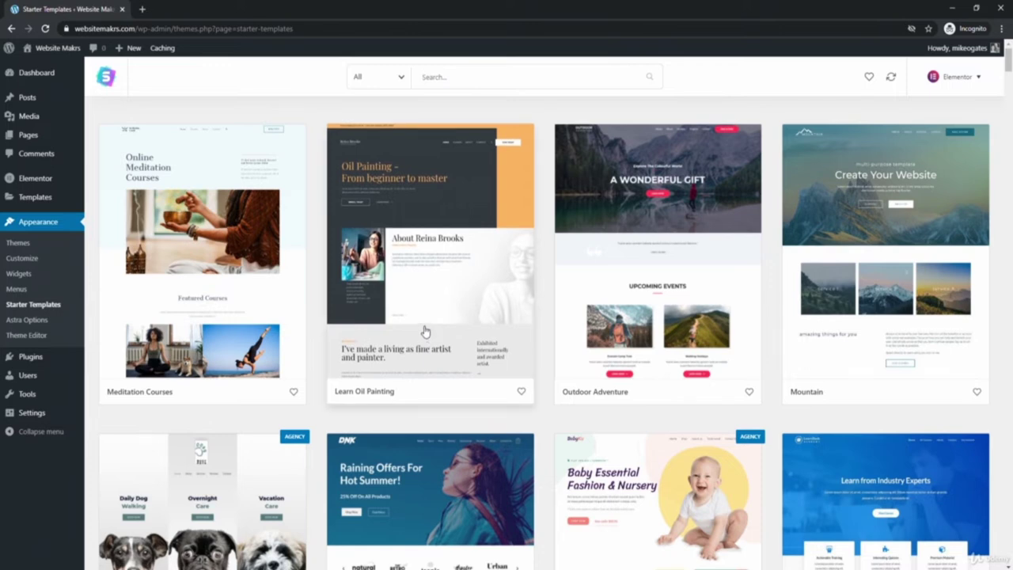
# Step: Filter the Starter Templates gallery to Free designs using the All category dropdown
pyautogui.click(399, 82)
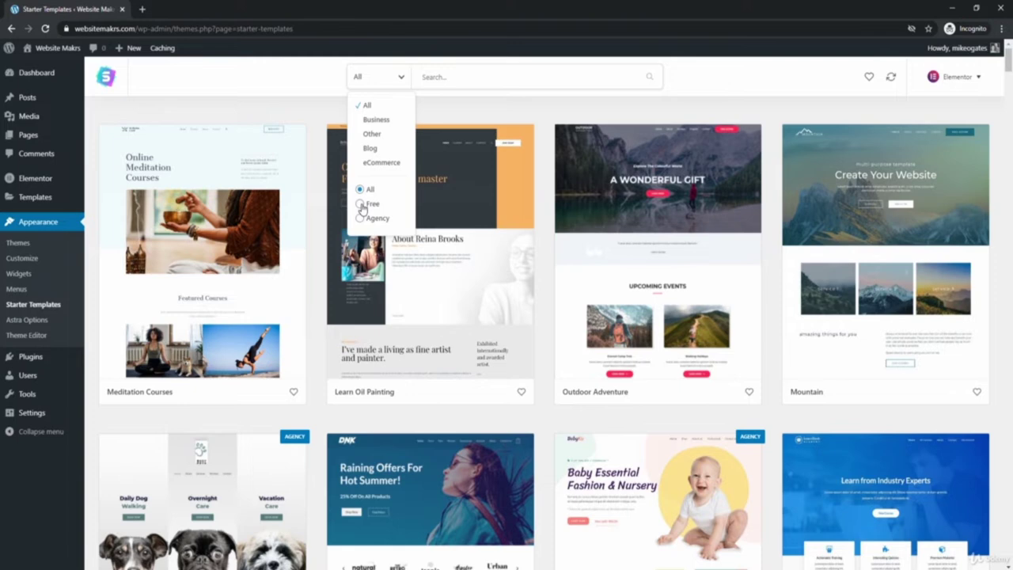
pyautogui.click(362, 205)
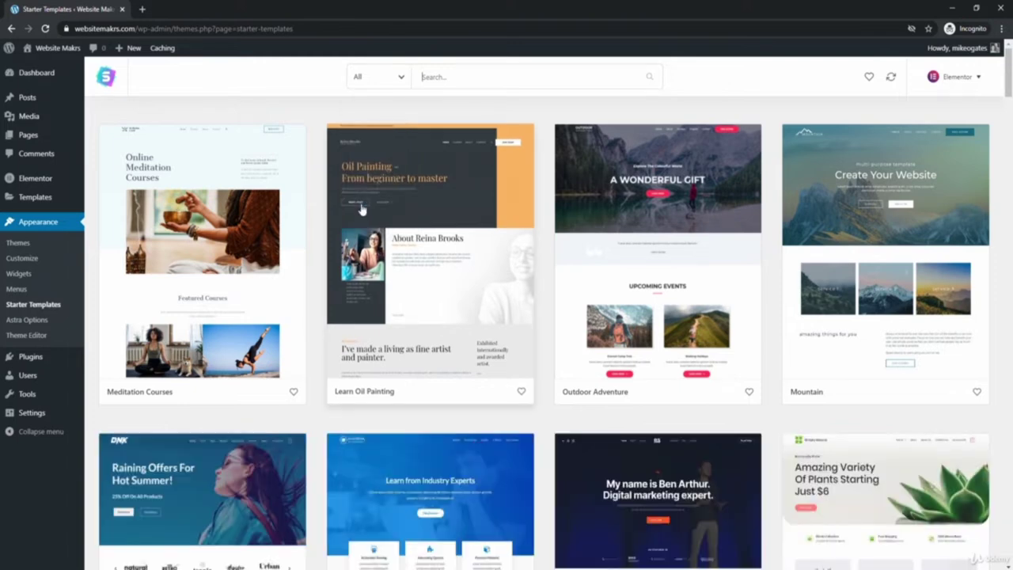
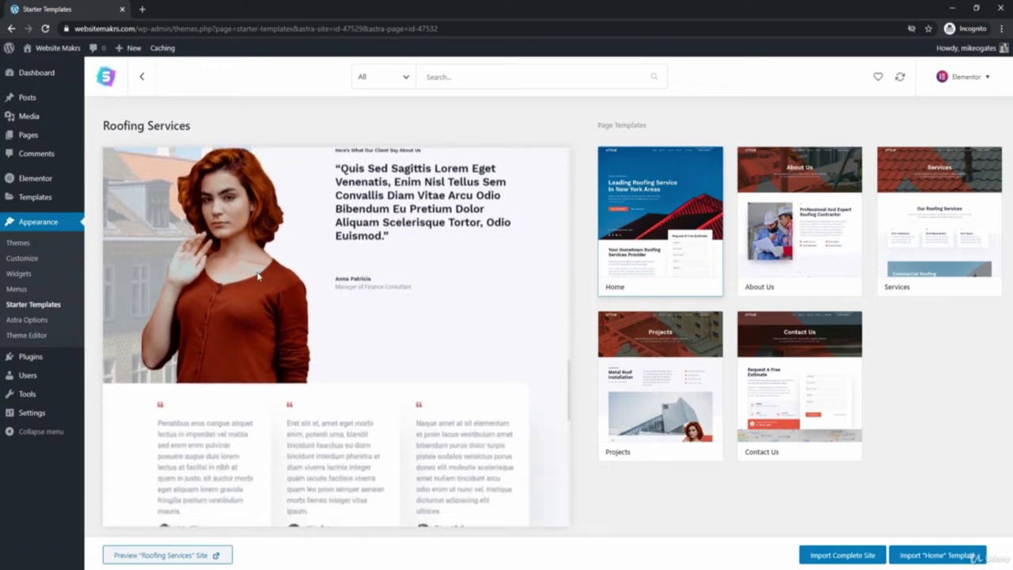
pyautogui.scroll(-4, 257, 276)
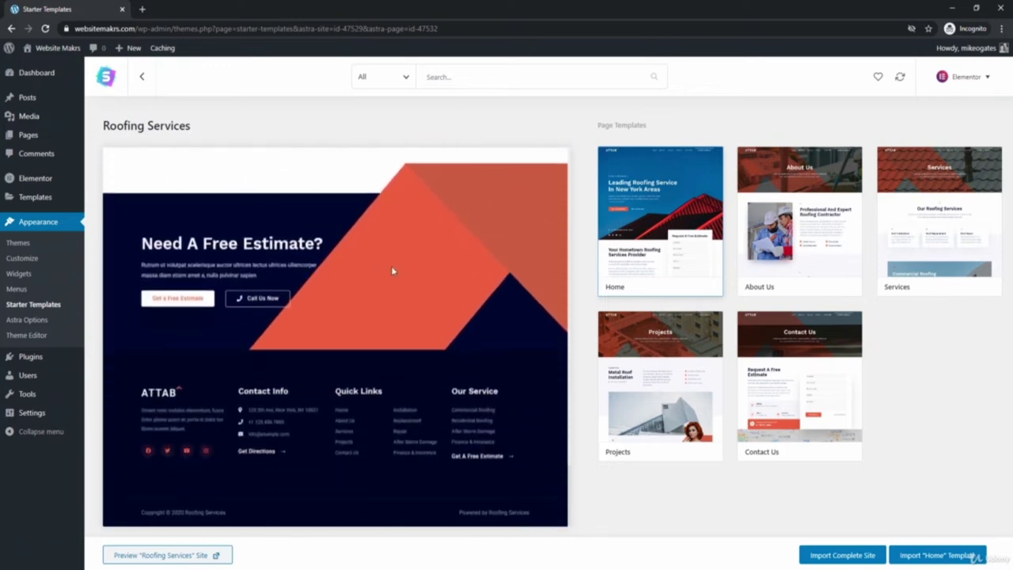
# Step: Preview the starter site's About Us, Services, Projects, Contact Us and Home page templates
pyautogui.click(790, 207)
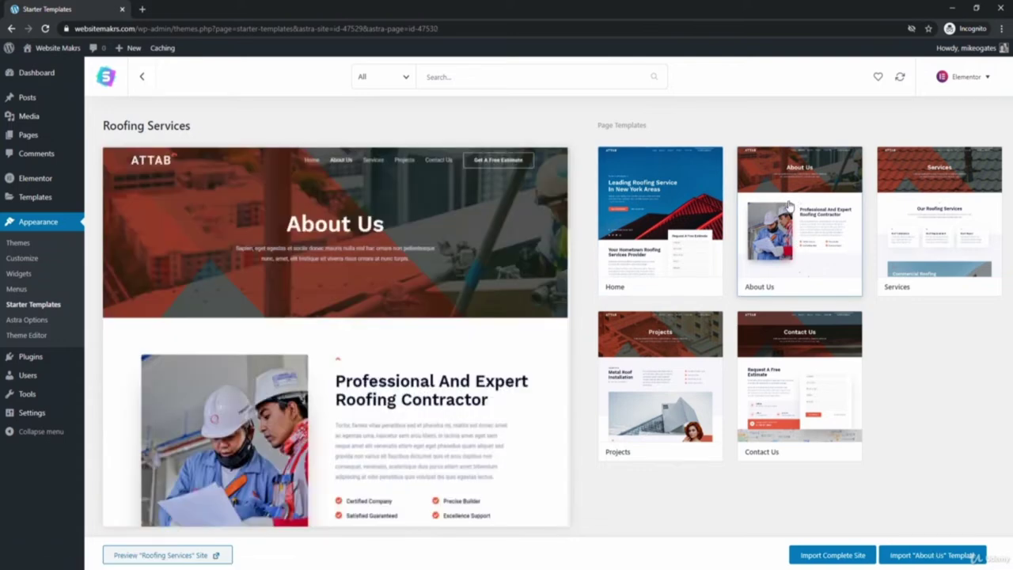
pyautogui.scroll(-3, 514, 229)
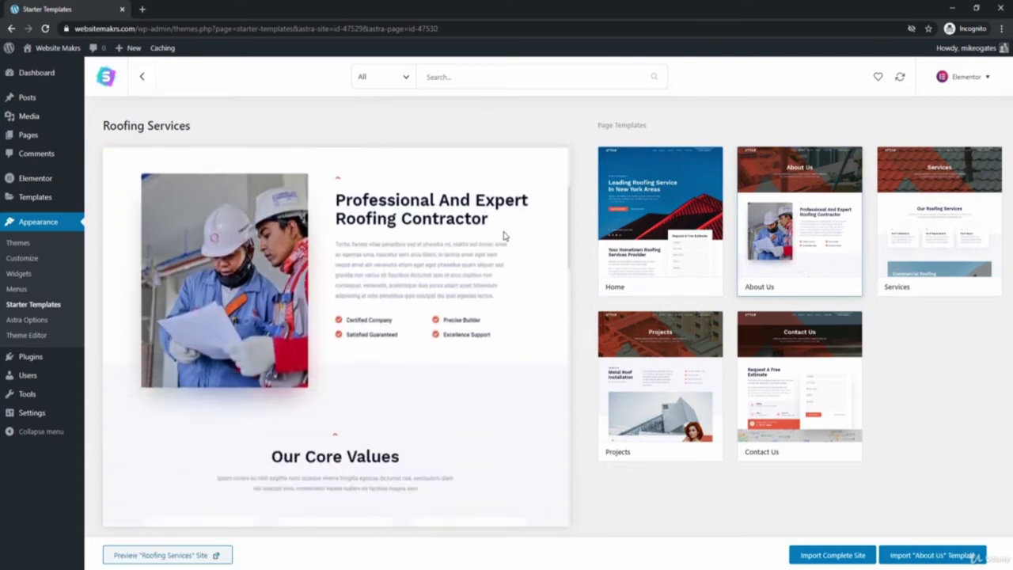
pyautogui.scroll(-3, 500, 233)
pyautogui.click(939, 222)
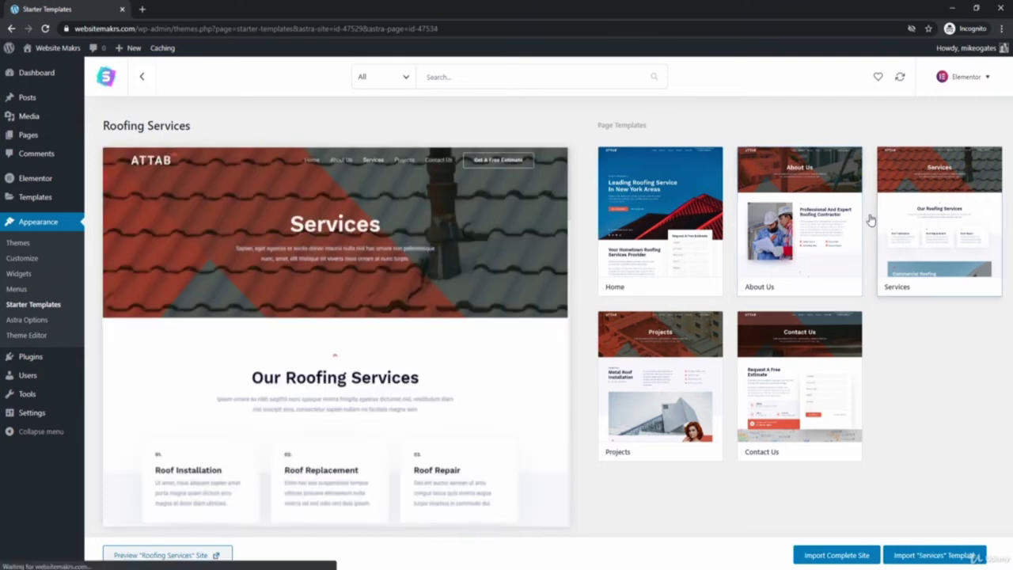
pyautogui.scroll(-8, 468, 252)
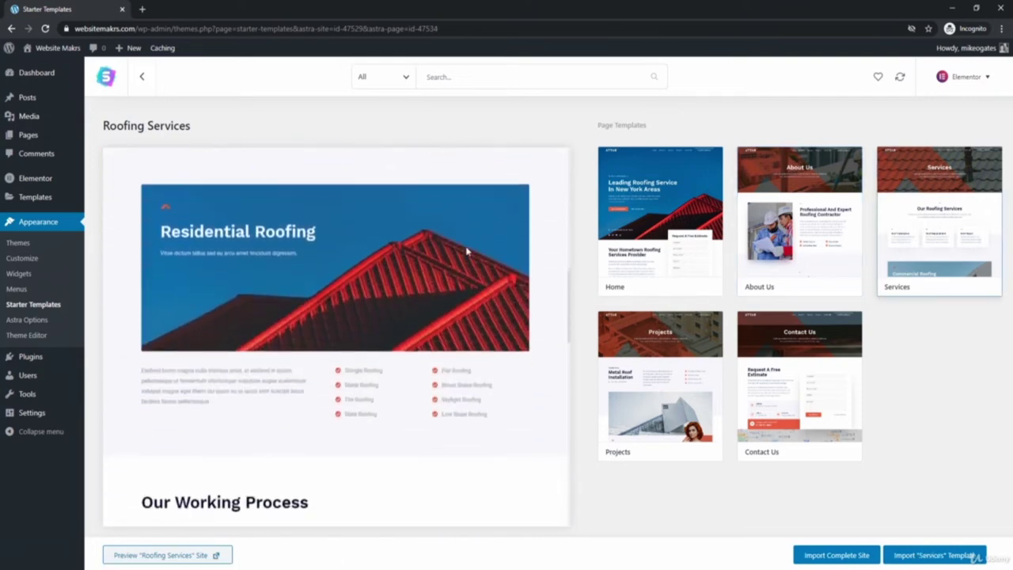
pyautogui.click(608, 340)
pyautogui.click(797, 364)
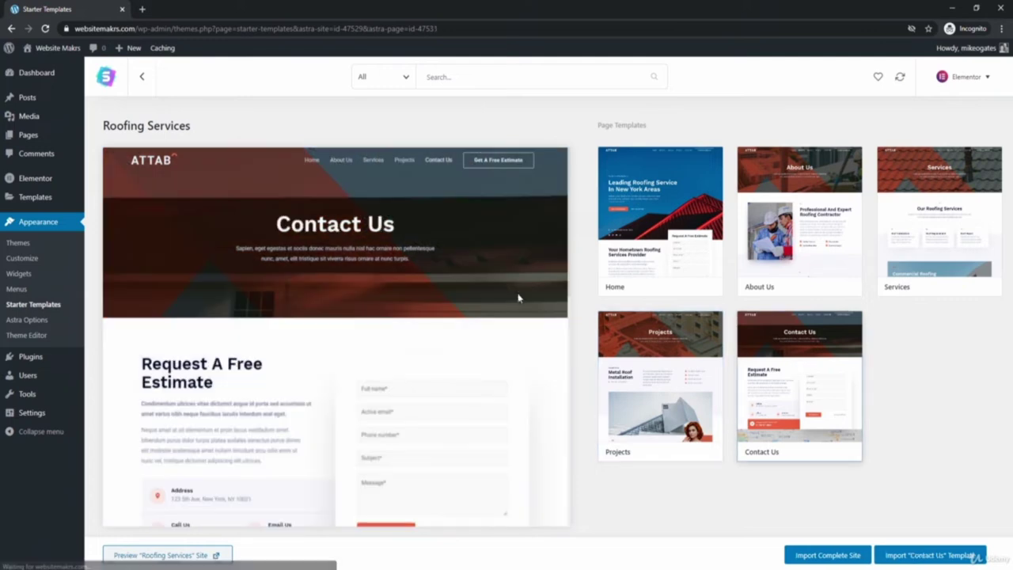
pyautogui.scroll(-2, 514, 299)
pyautogui.scroll(-5, 500, 296)
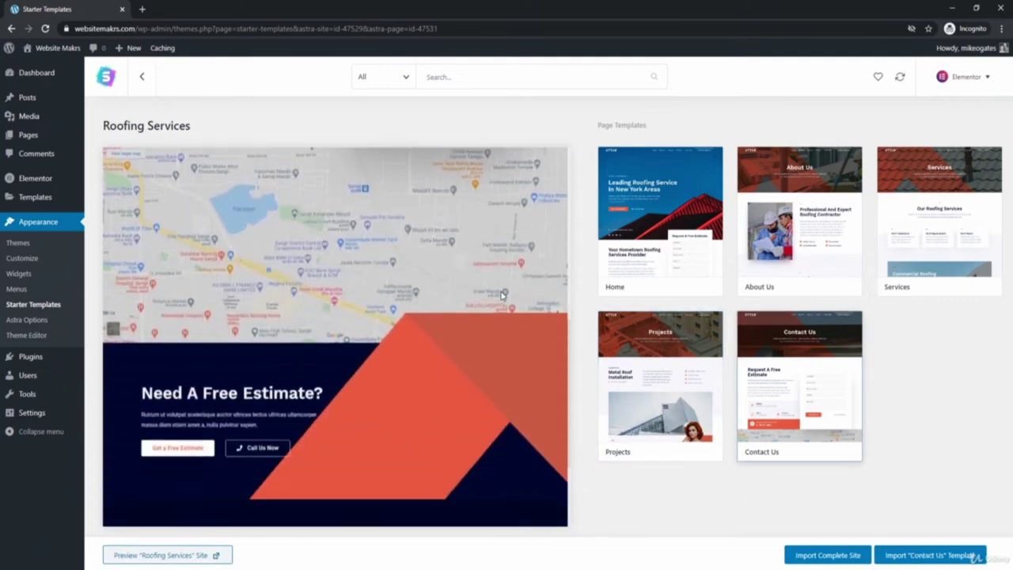
pyautogui.scroll(-2, 500, 296)
pyautogui.scroll(6, 498, 304)
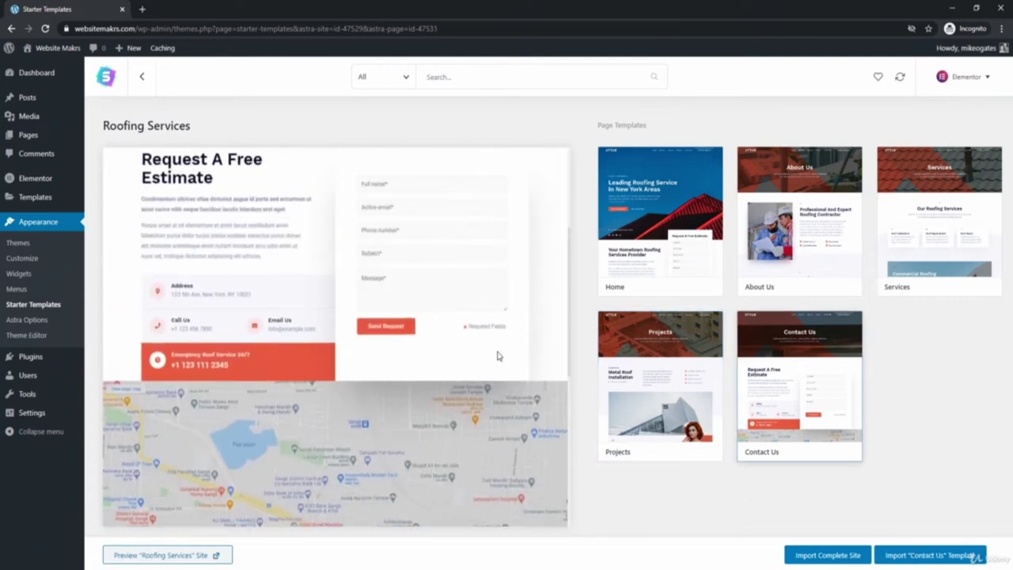
pyautogui.scroll(2, 495, 315)
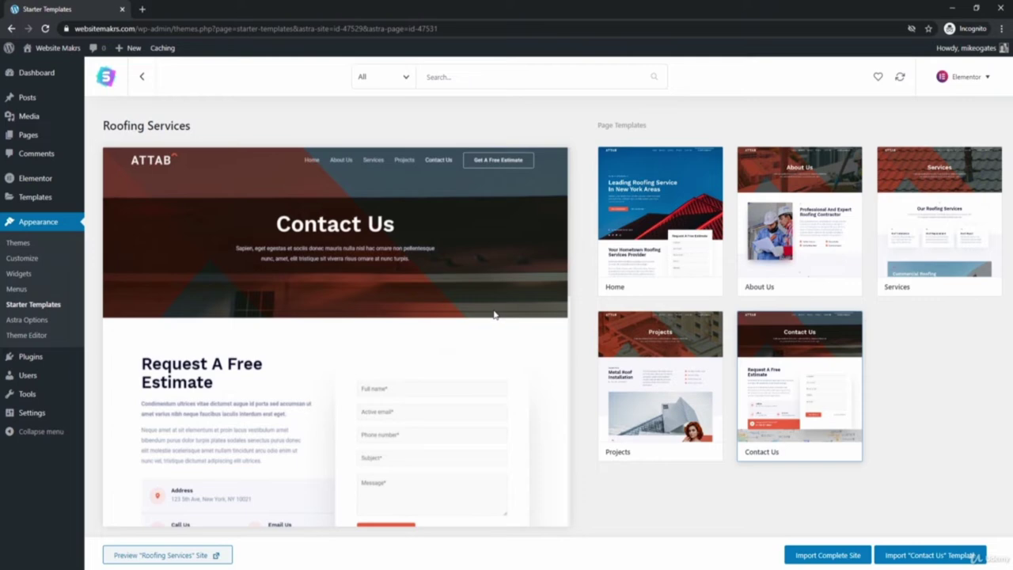
pyautogui.click(638, 244)
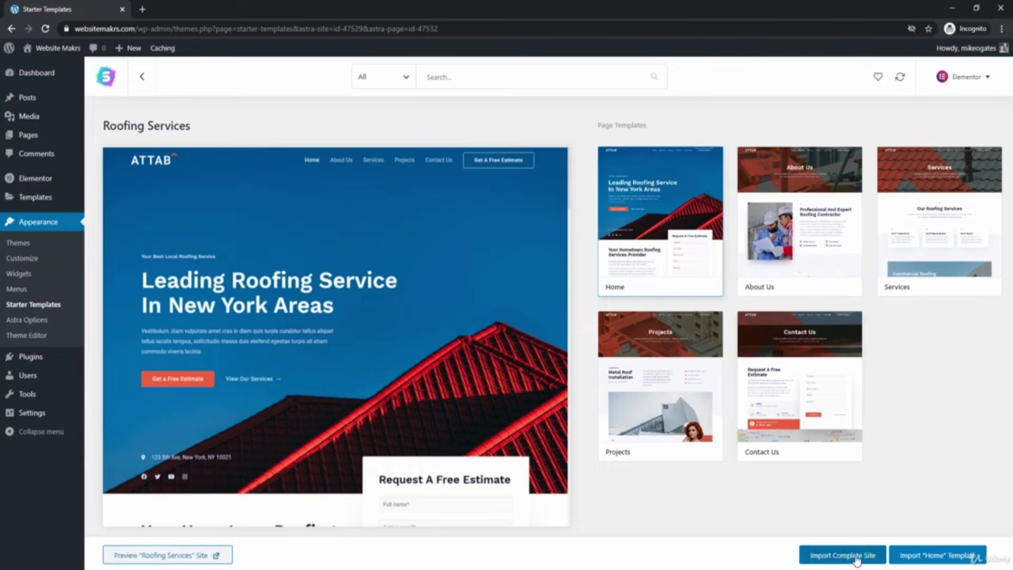
# Step: Import the complete Roofing Services site, skipping sign-up and keeping all import options checked
pyautogui.click(857, 557)
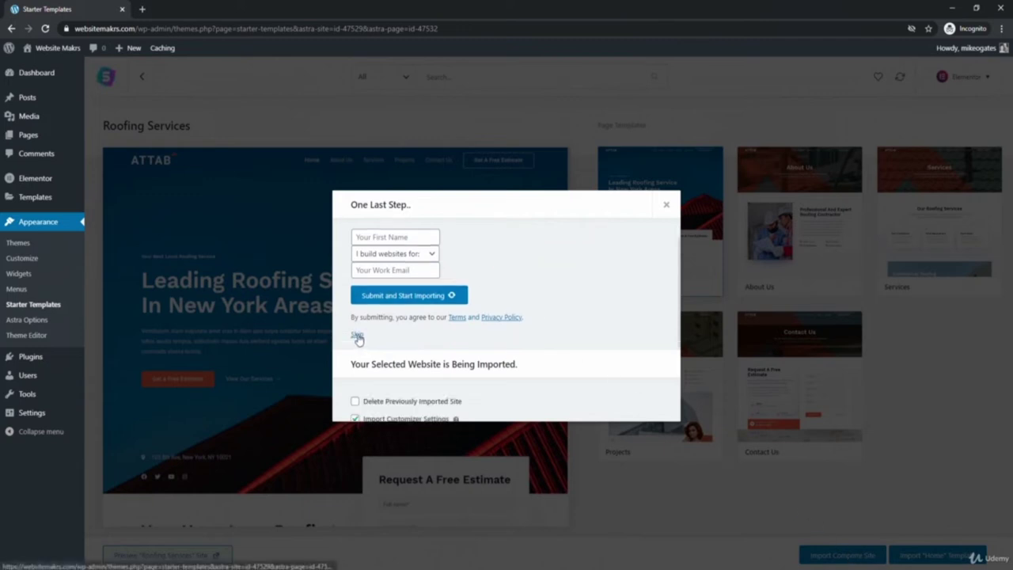
pyautogui.click(357, 336)
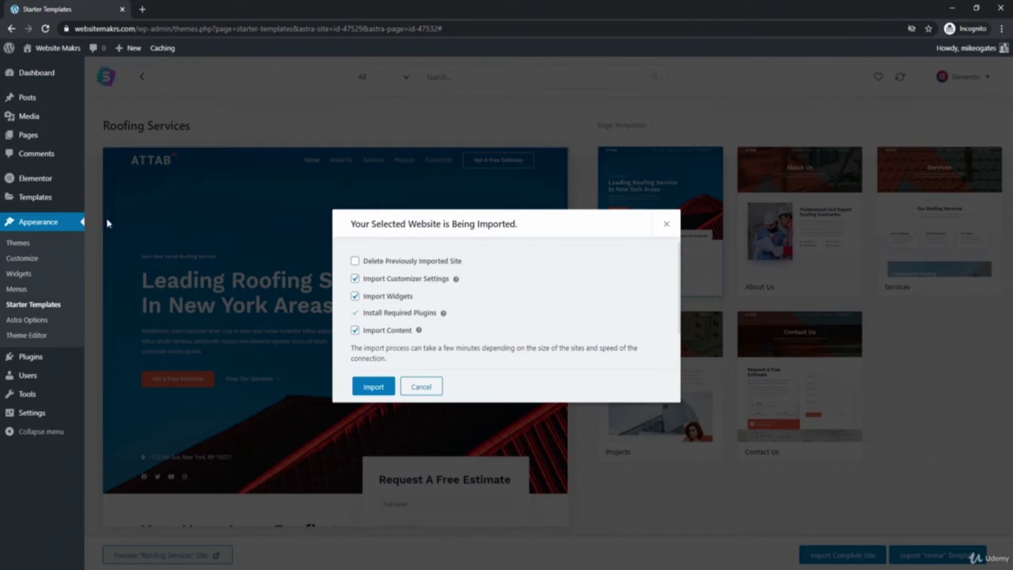
pyautogui.click(374, 388)
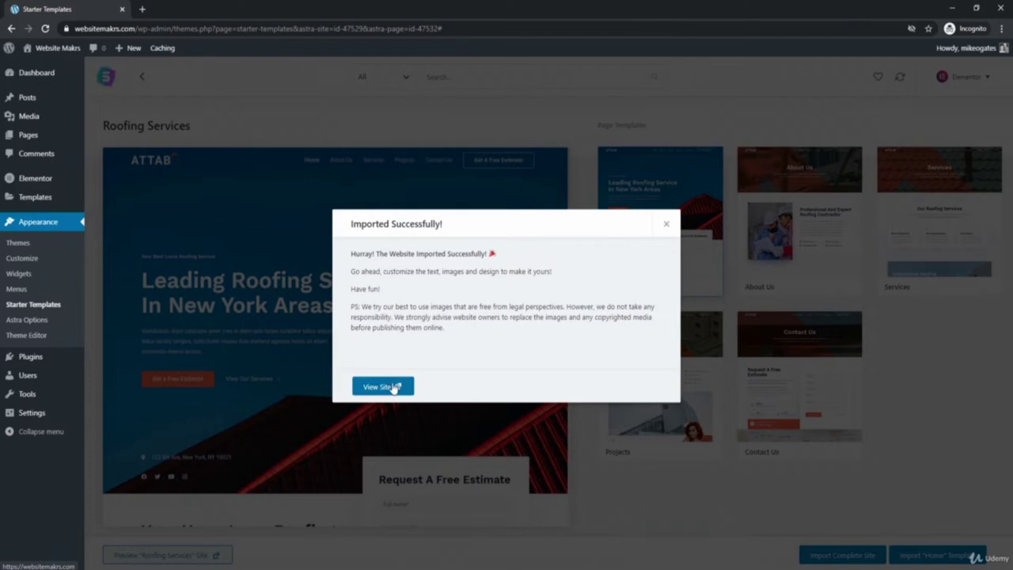
# Step: View the imported site in a new tab and scroll the homepage from hero to footer and back
pyautogui.click(394, 386)
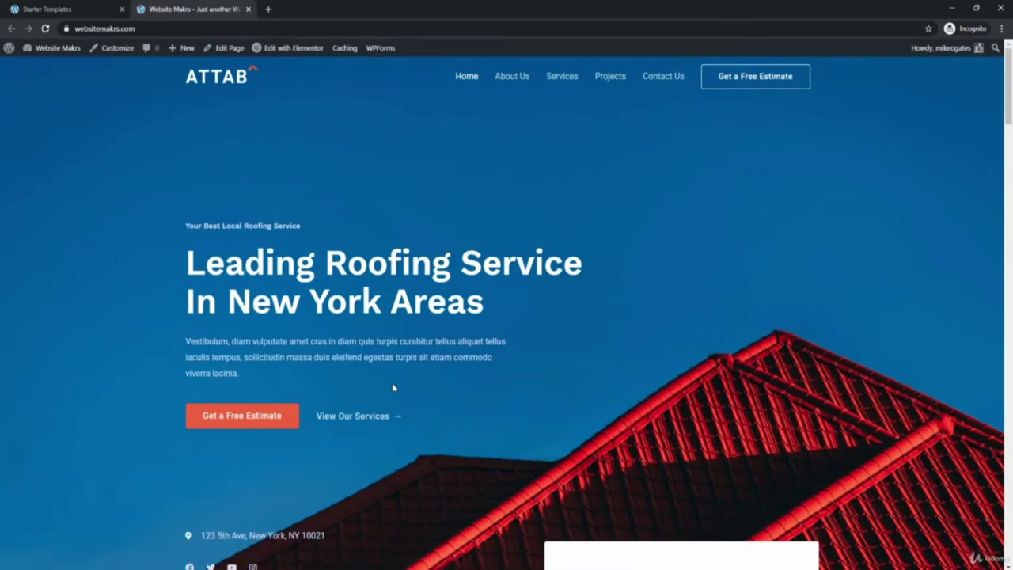
pyautogui.scroll(-6, 253, 316)
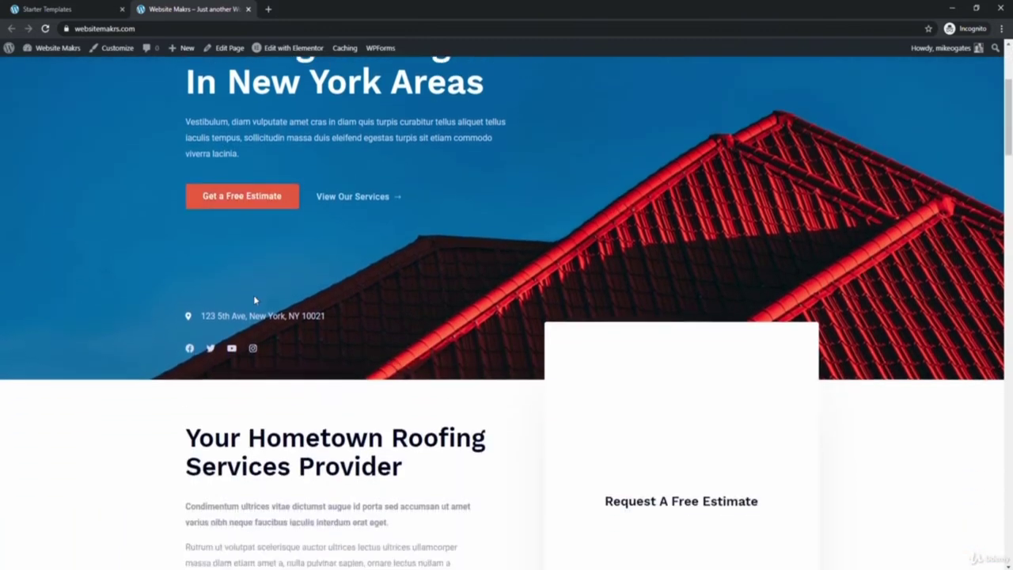
pyautogui.scroll(-2, 275, 308)
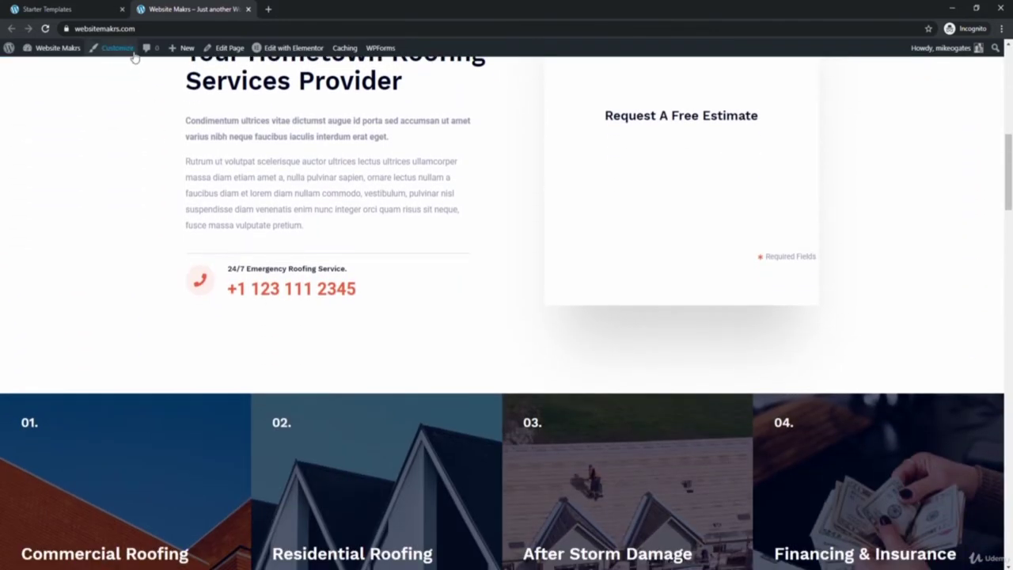
pyautogui.click(126, 29)
pyautogui.moveTo(135, 29); pyautogui.dragTo(131, 28)
pyautogui.click(180, 71)
pyautogui.scroll(-4, 188, 290)
pyautogui.scroll(-6, 185, 293)
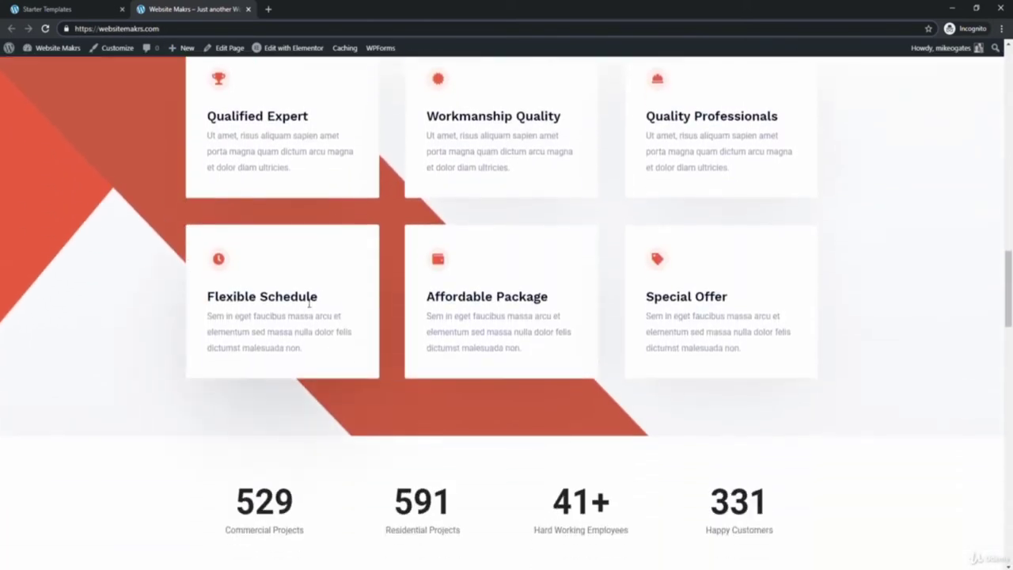
pyautogui.scroll(-3, 309, 304)
pyautogui.scroll(-2, 356, 369)
pyautogui.scroll(-6, 353, 384)
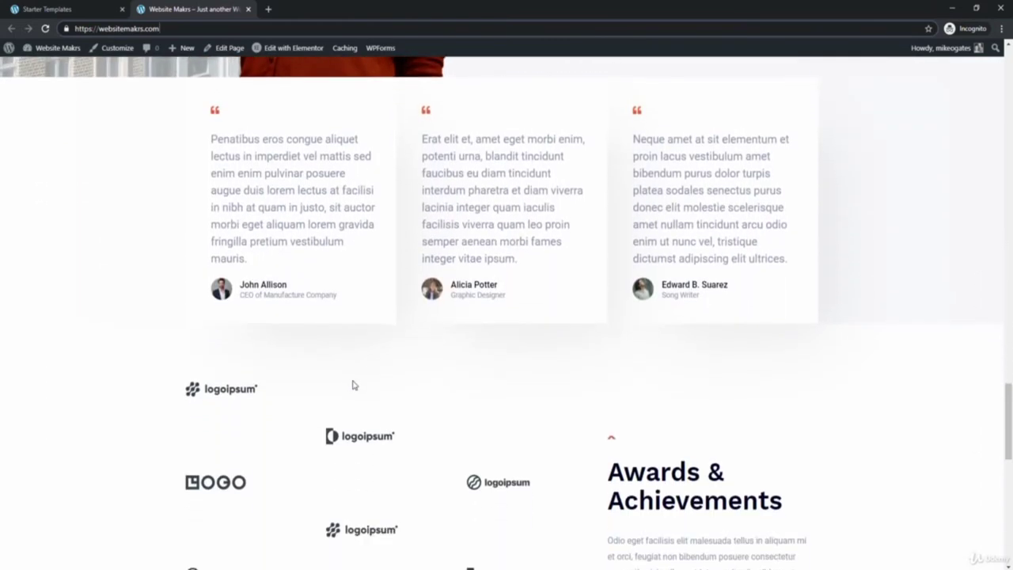
pyautogui.scroll(-8, 352, 383)
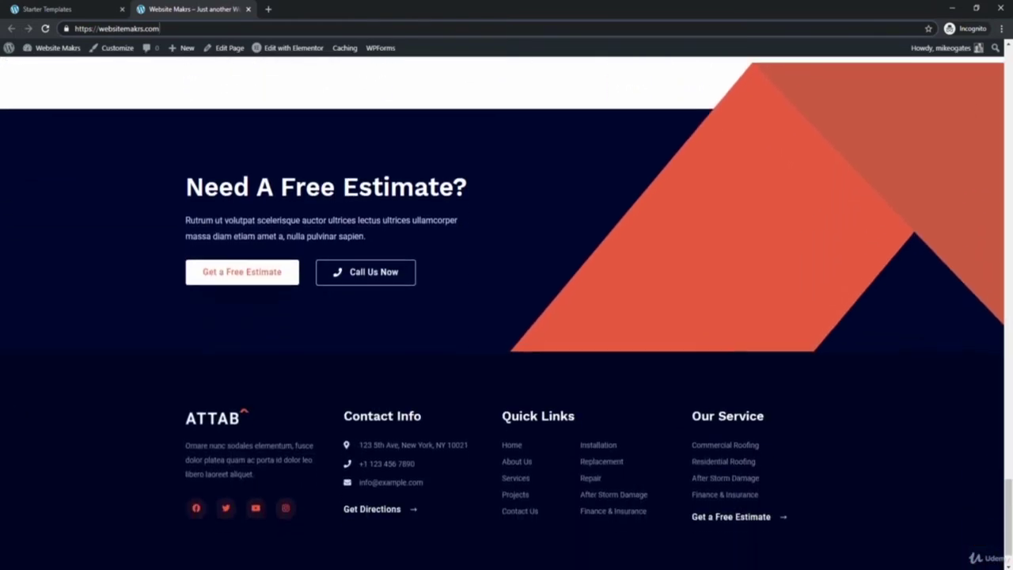
pyautogui.scroll(-1, 394, 382)
pyautogui.moveTo(1008, 503); pyautogui.dragTo(1008, 77)
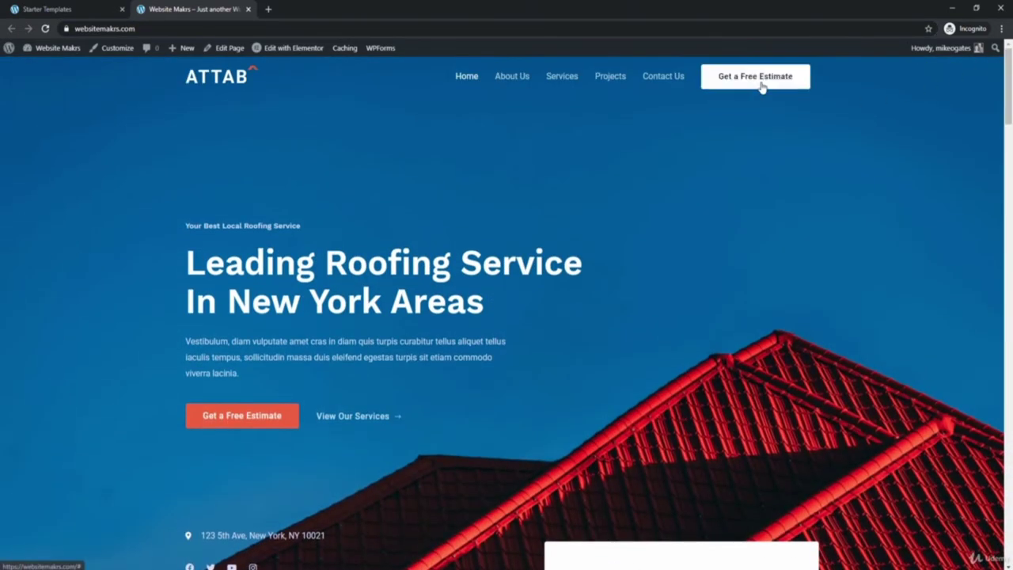
# Step: Browse the About Us page from top to bottom
pyautogui.click(504, 81)
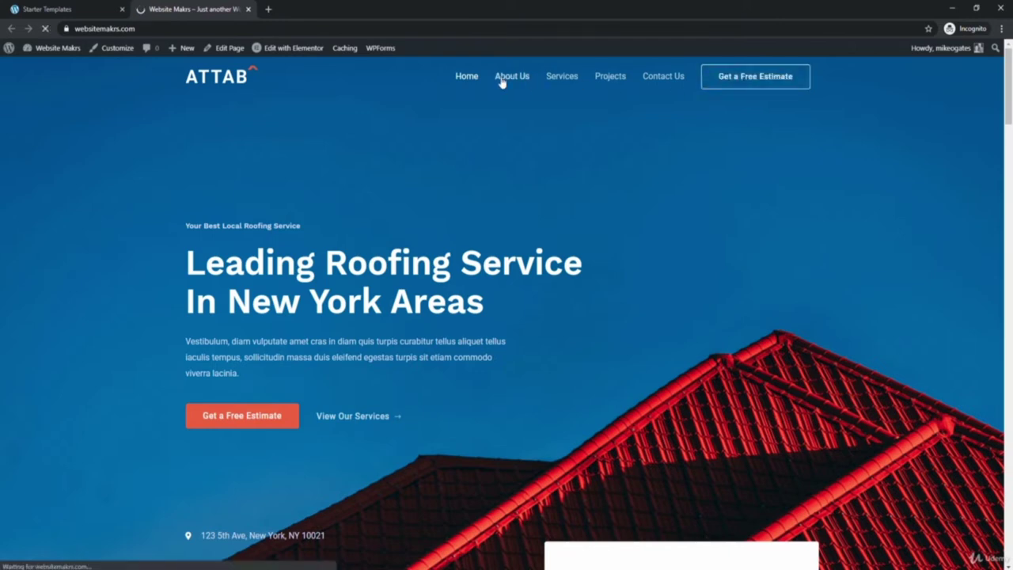
pyautogui.scroll(-1, 409, 235)
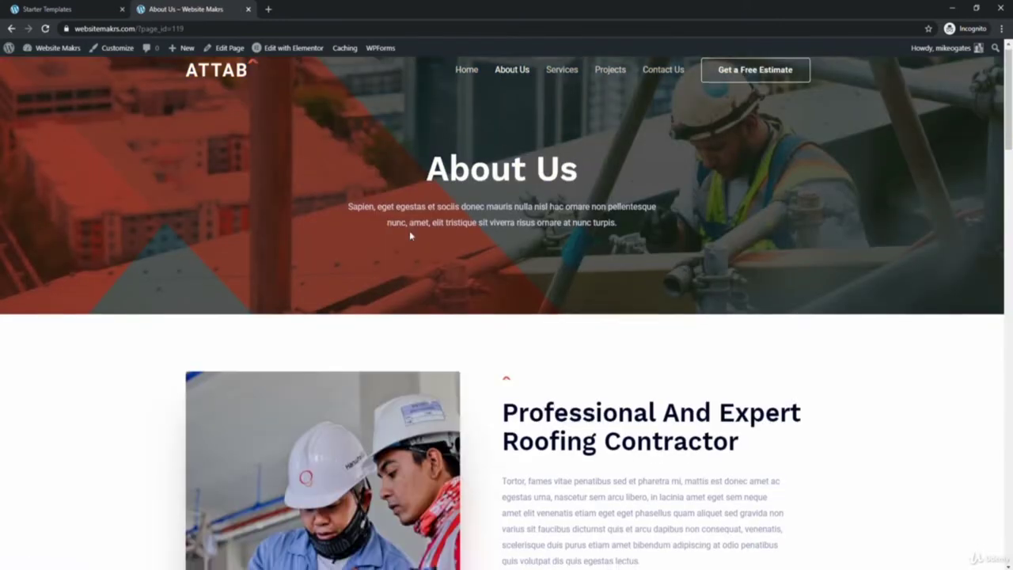
pyautogui.scroll(-15, 409, 232)
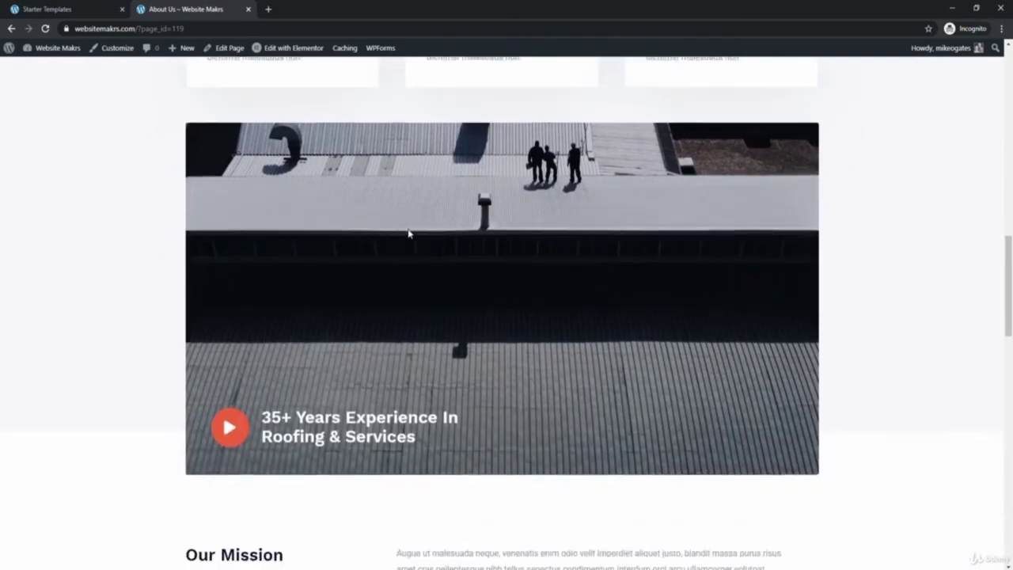
pyautogui.scroll(-13, 409, 233)
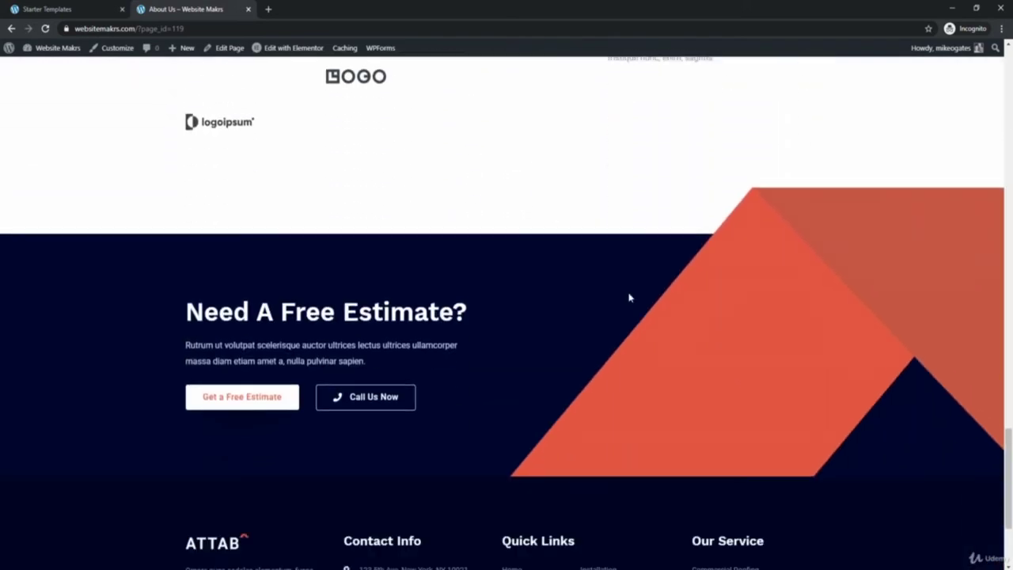
pyautogui.scroll(-2, 630, 297)
pyautogui.moveTo(1008, 490); pyautogui.dragTo(989, 79)
pyautogui.scroll(2, 990, 79)
# Step: Scroll through the Services page and back to the top
pyautogui.click(563, 78)
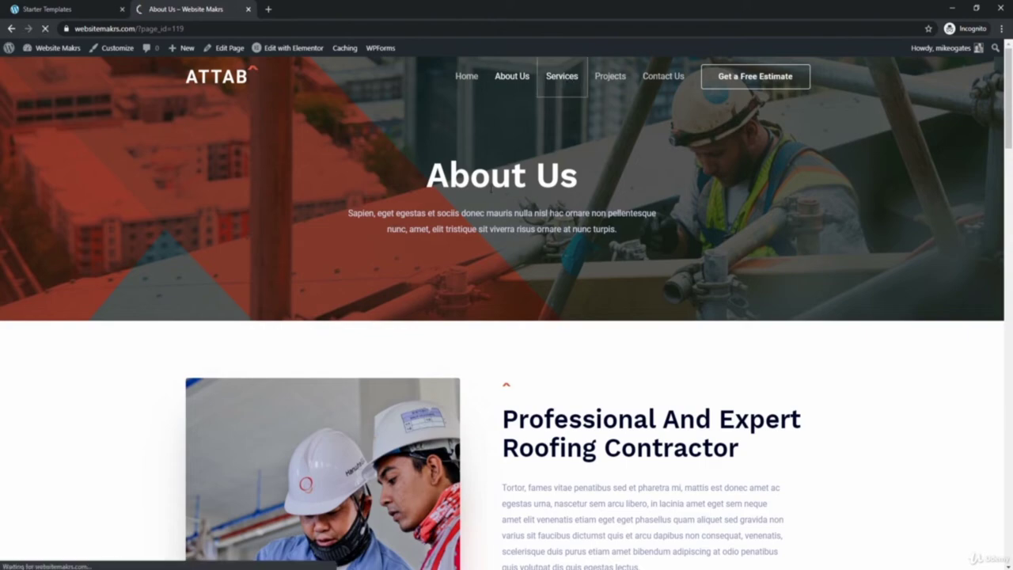
pyautogui.scroll(-5, 475, 267)
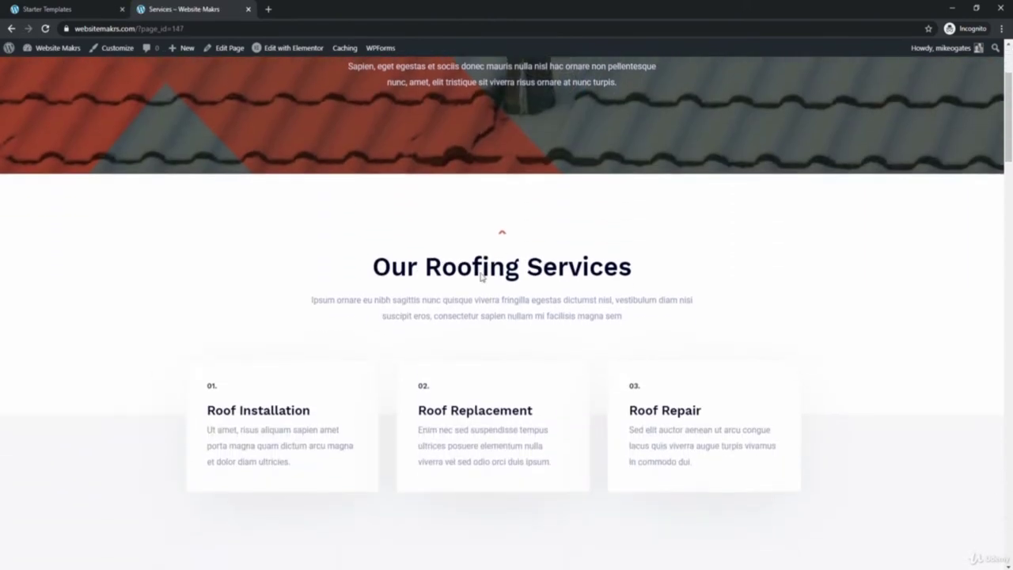
pyautogui.scroll(-10, 481, 276)
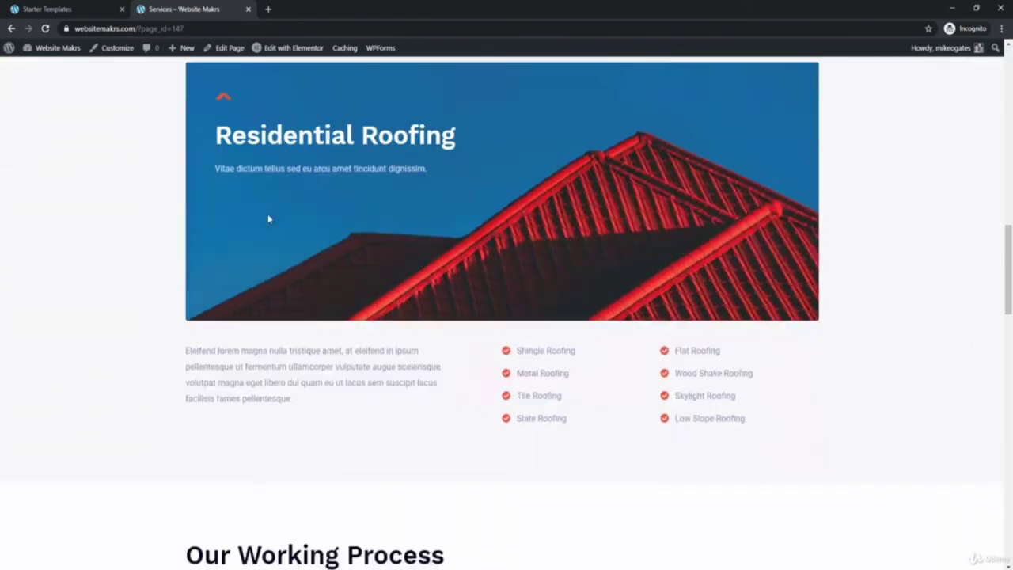
pyautogui.scroll(-4, 462, 248)
pyautogui.scroll(20, 998, 332)
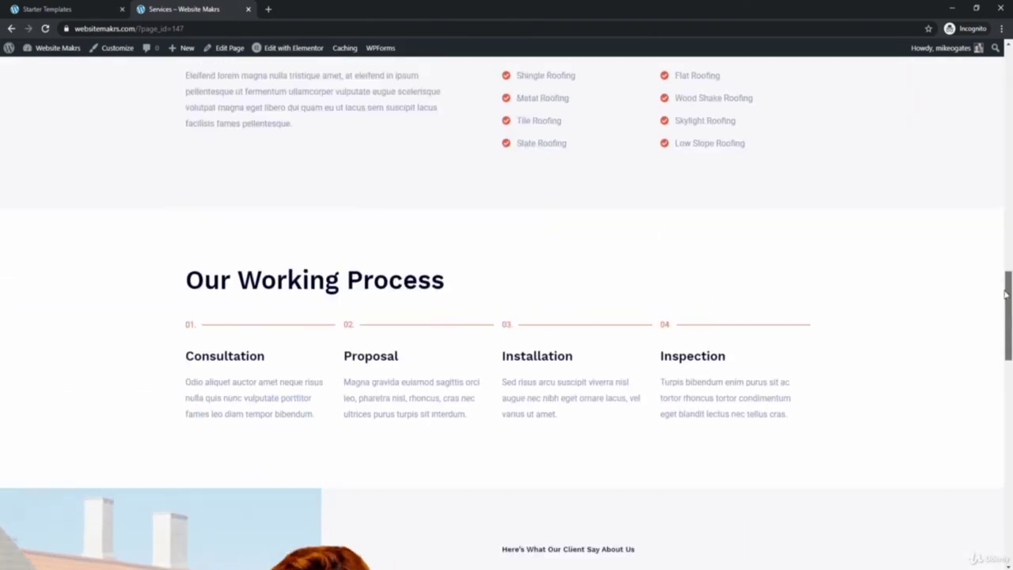
pyautogui.scroll(1, 709, 155)
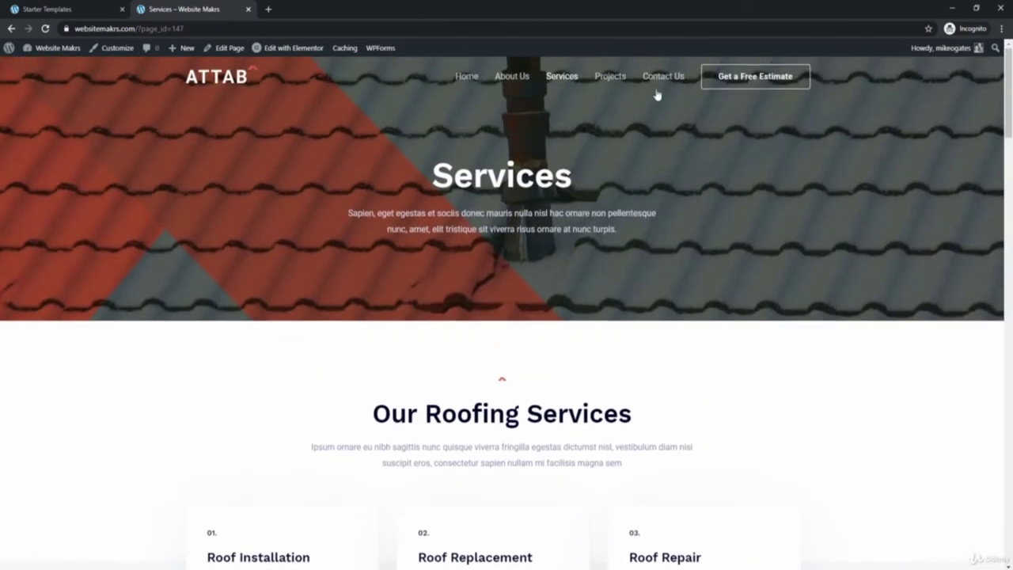
# Step: Review the Contact Us page's estimate section and pan its embedded Google map
pyautogui.click(656, 79)
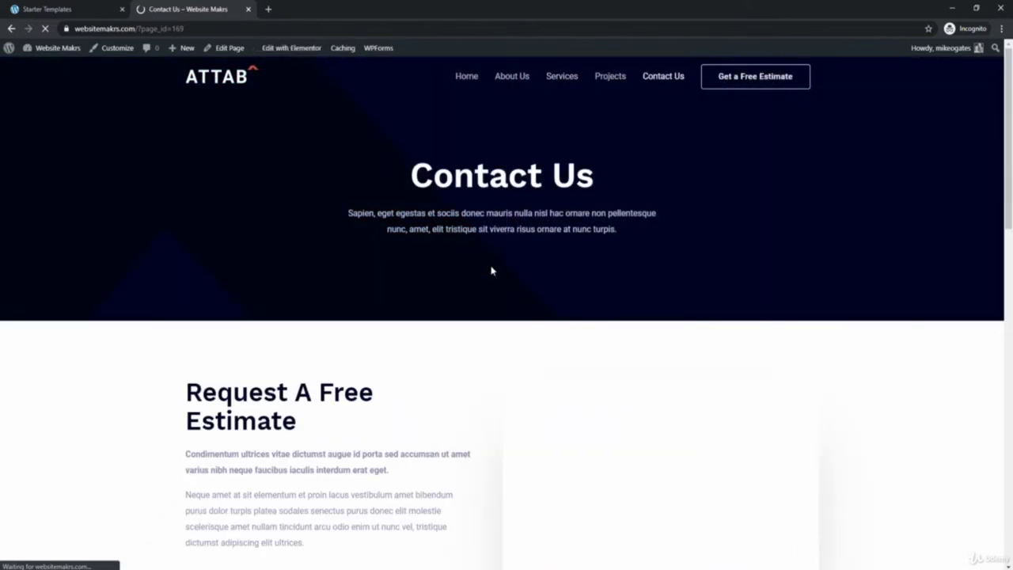
pyautogui.scroll(-5, 485, 290)
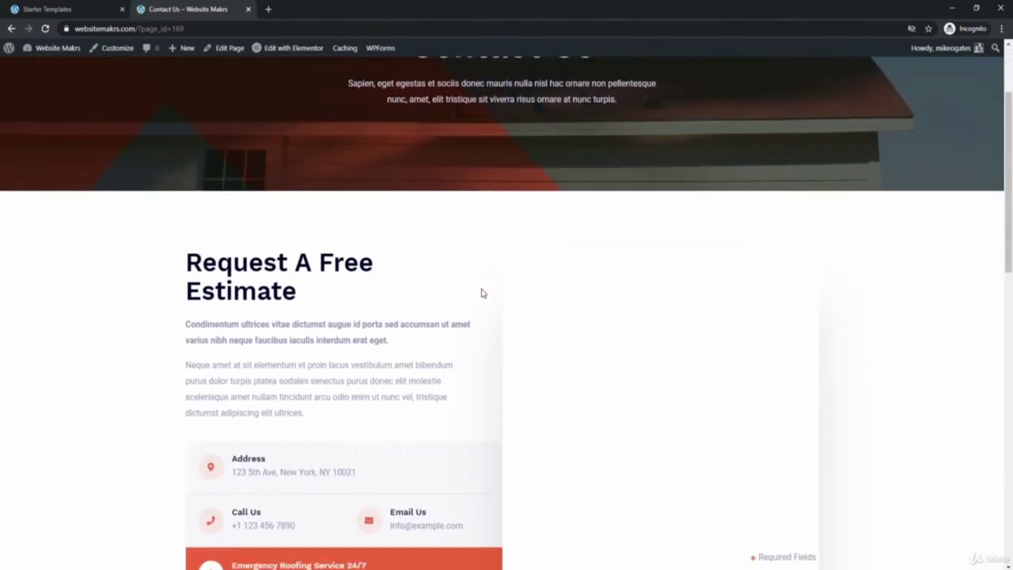
pyautogui.scroll(-4, 474, 287)
pyautogui.scroll(-1, 471, 286)
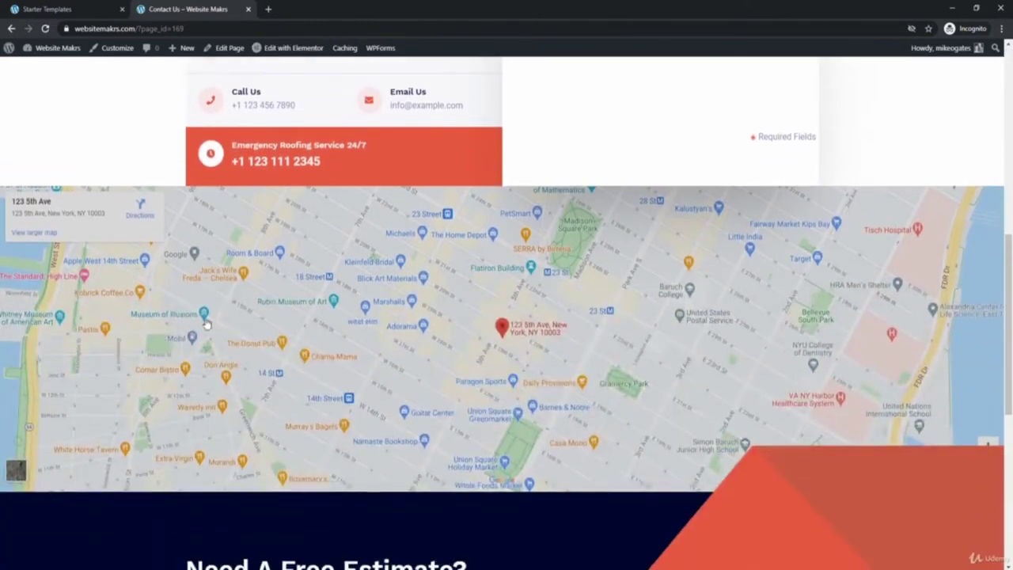
pyautogui.moveTo(504, 338); pyautogui.dragTo(510, 398)
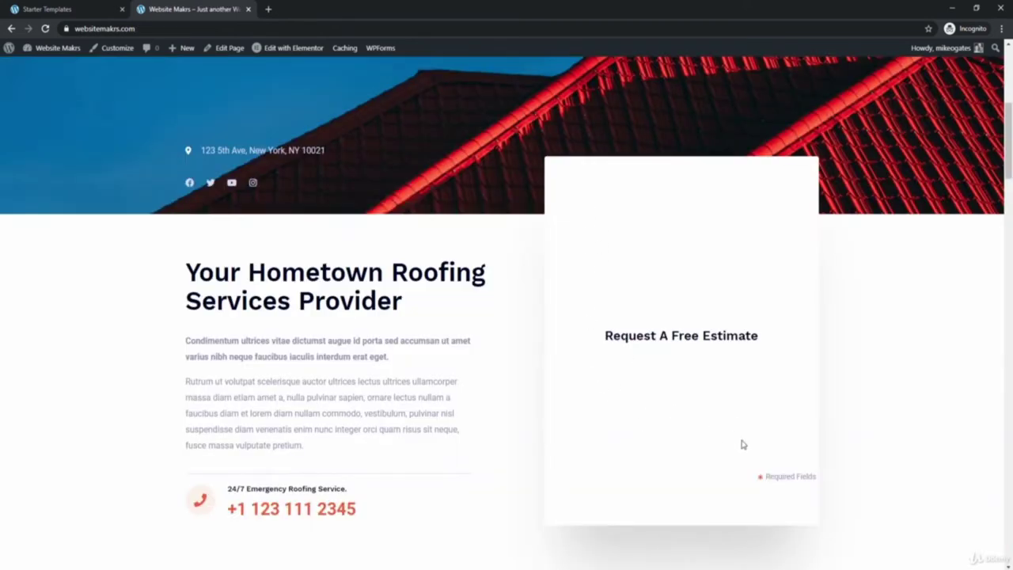
pyautogui.scroll(5, 741, 424)
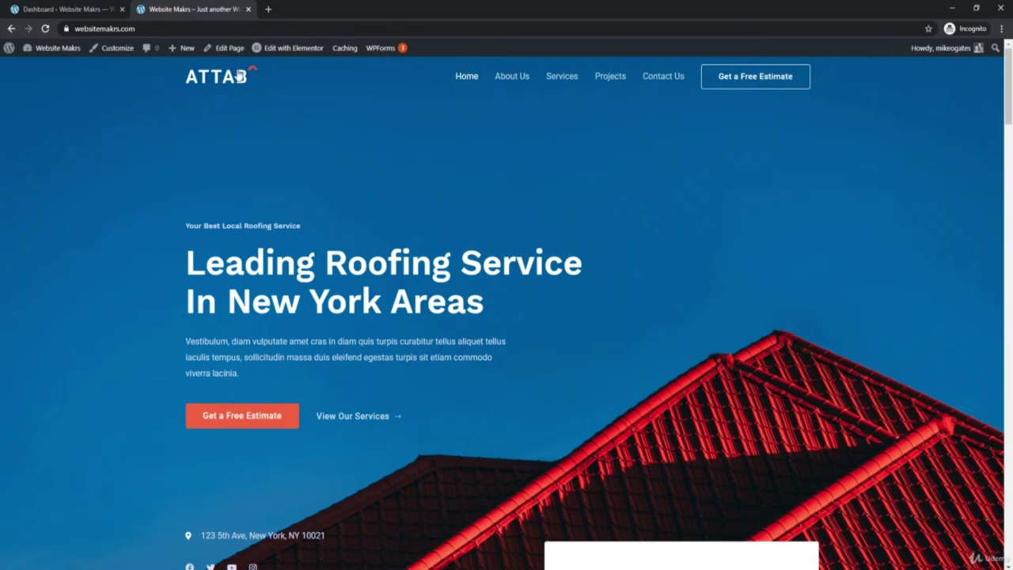
# Step: Open the Customizer's Site Identity settings and the Select logo dialog
pyautogui.click(119, 54)
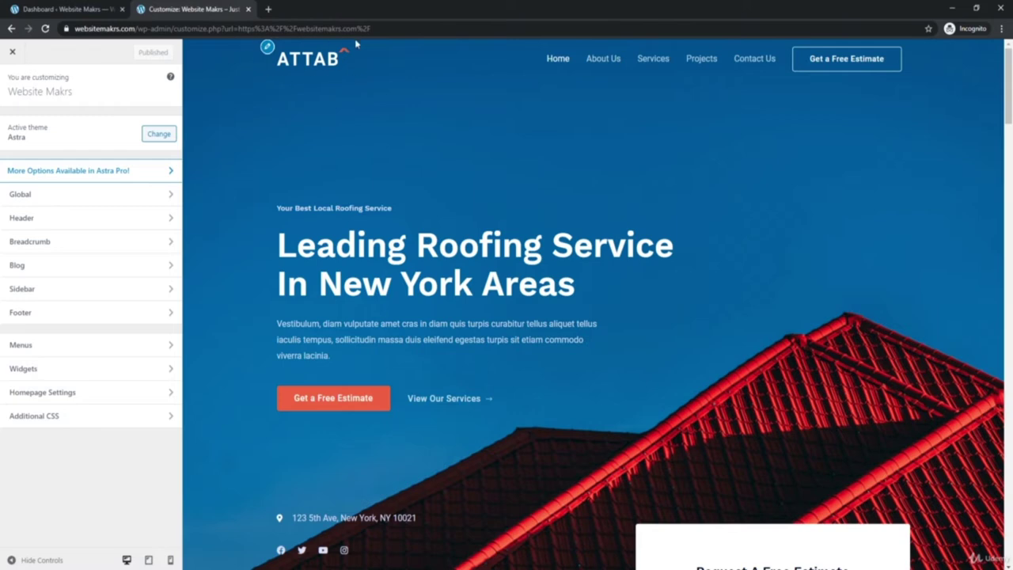
pyautogui.click(268, 48)
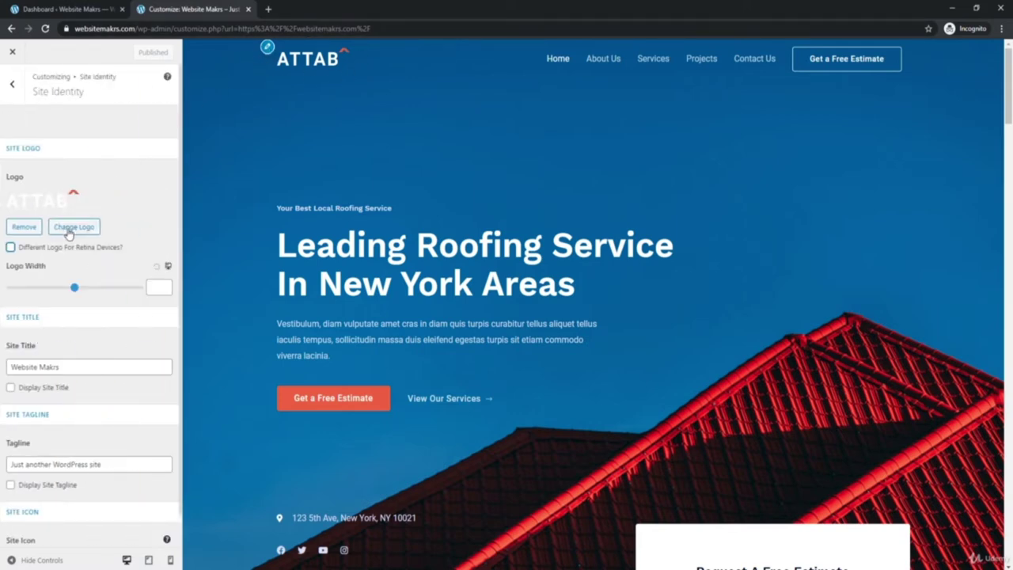
pyautogui.click(69, 230)
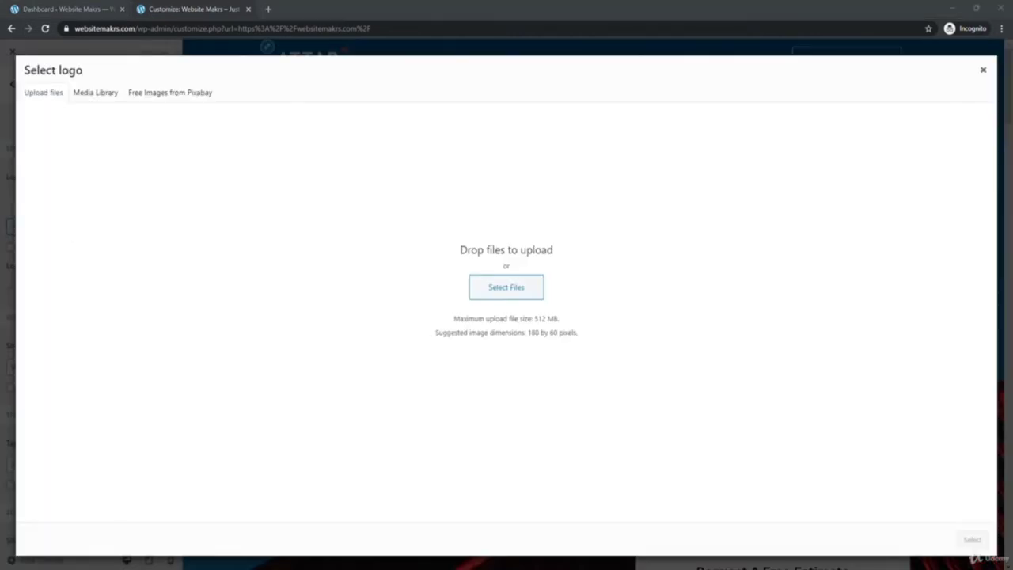
# Step: Upload roof-logosmall.png as the site logo, cropped to cover the whole image
pyautogui.moveTo(1012, 320); pyautogui.dragTo(498, 290)
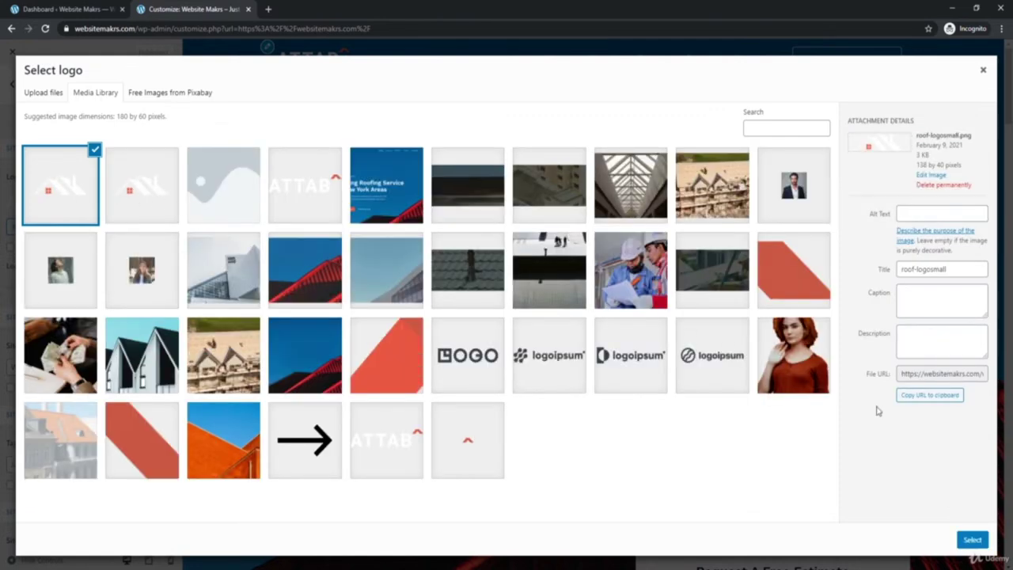
pyautogui.click(971, 540)
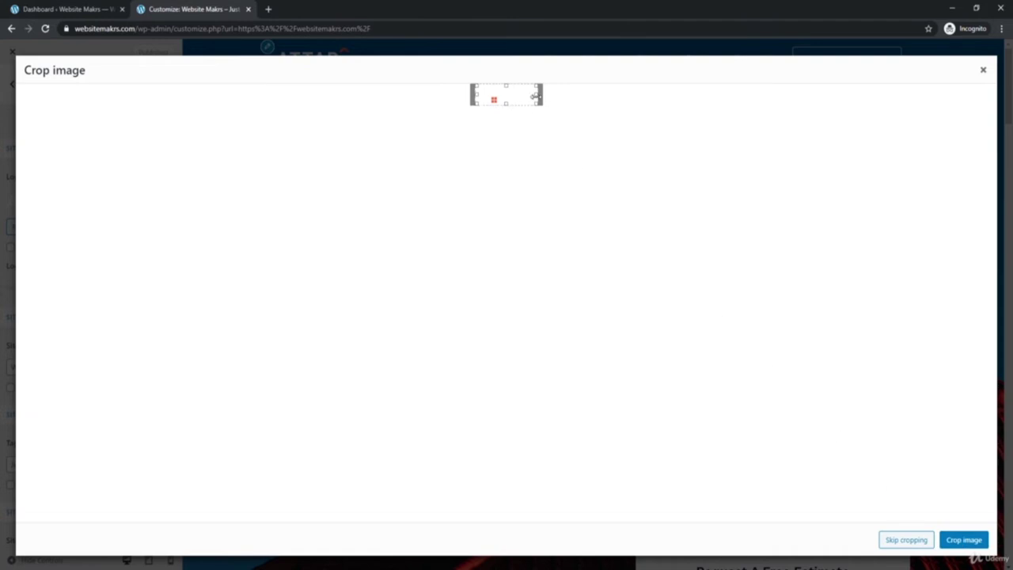
pyautogui.moveTo(535, 96); pyautogui.dragTo(545, 95)
pyautogui.moveTo(475, 98); pyautogui.dragTo(467, 99)
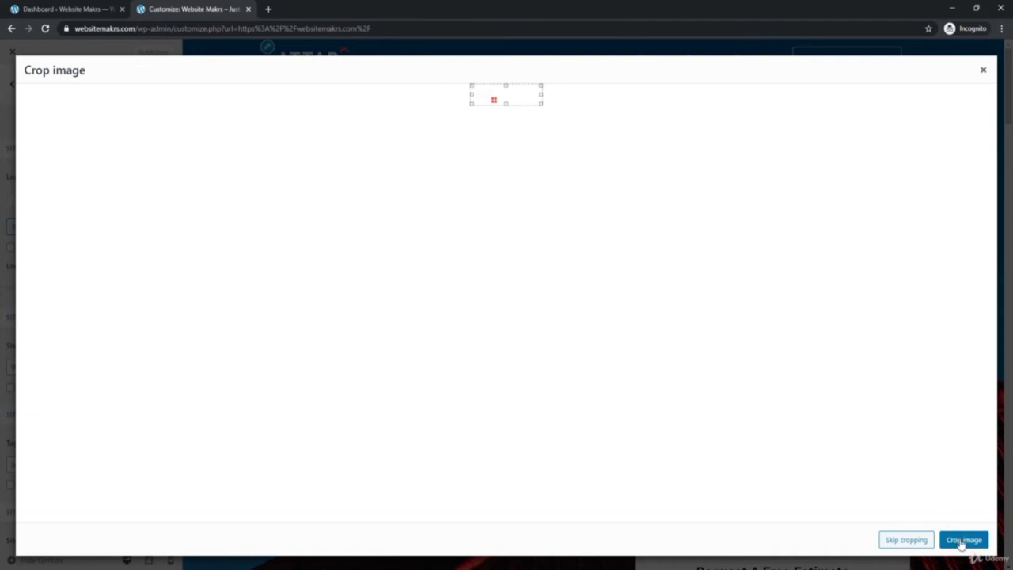
pyautogui.click(966, 542)
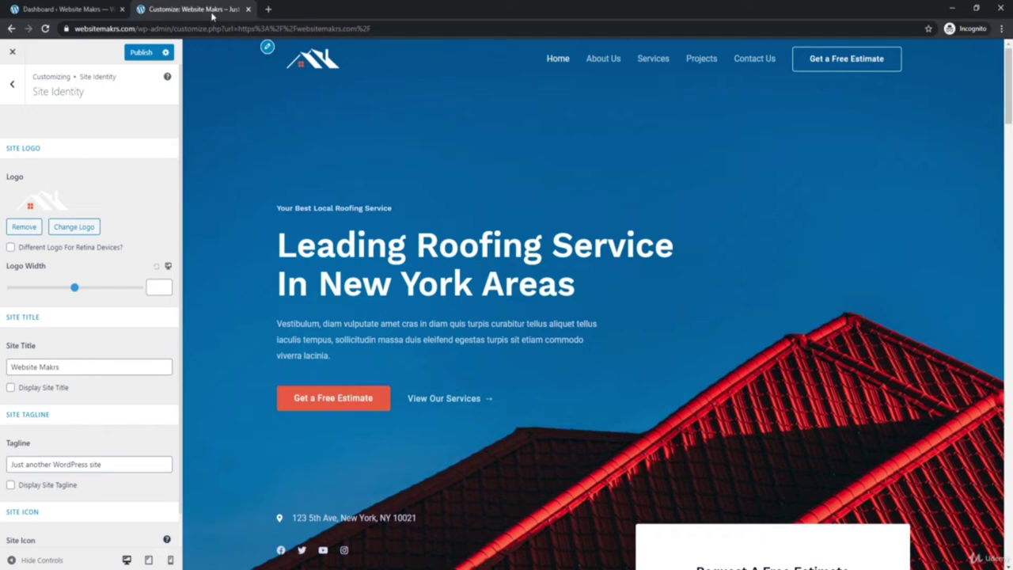
# Step: Load the live websitemakrs.com site in a new browser tab
pyautogui.click(267, 10)
pyautogui.write('websi')
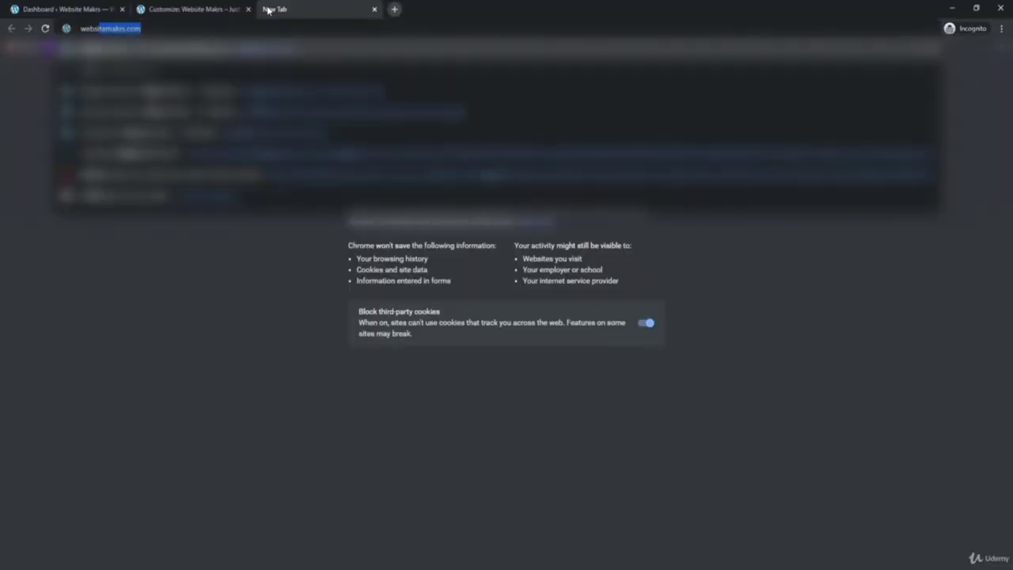
pyautogui.write('te')
pyautogui.press('Return')
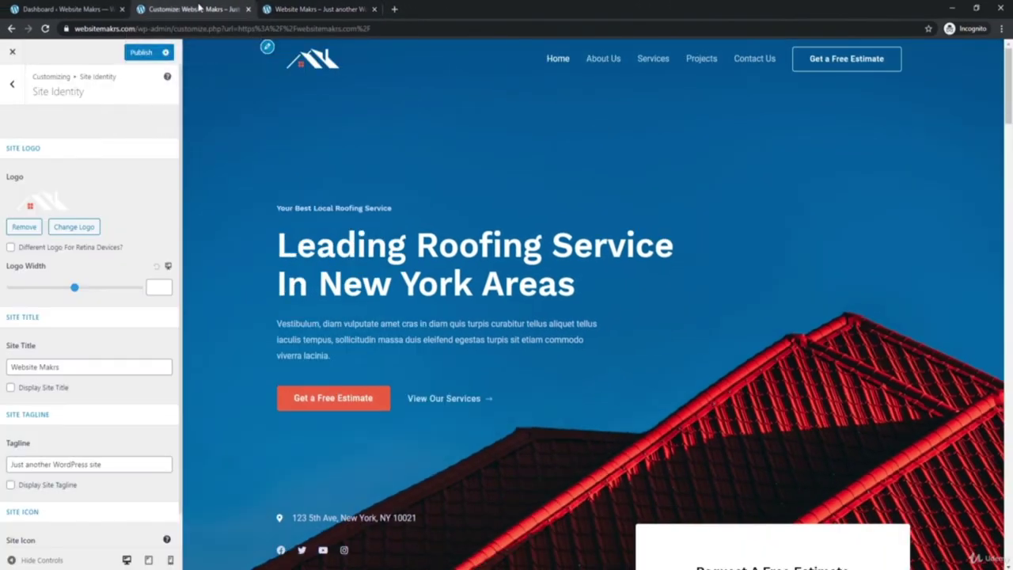
# Step: Publish site title 'San Diego Roofing' and tagline 'Best Local Roofing Service in San Diego, CA'
pyautogui.moveTo(68, 365); pyautogui.dragTo(2, 361)
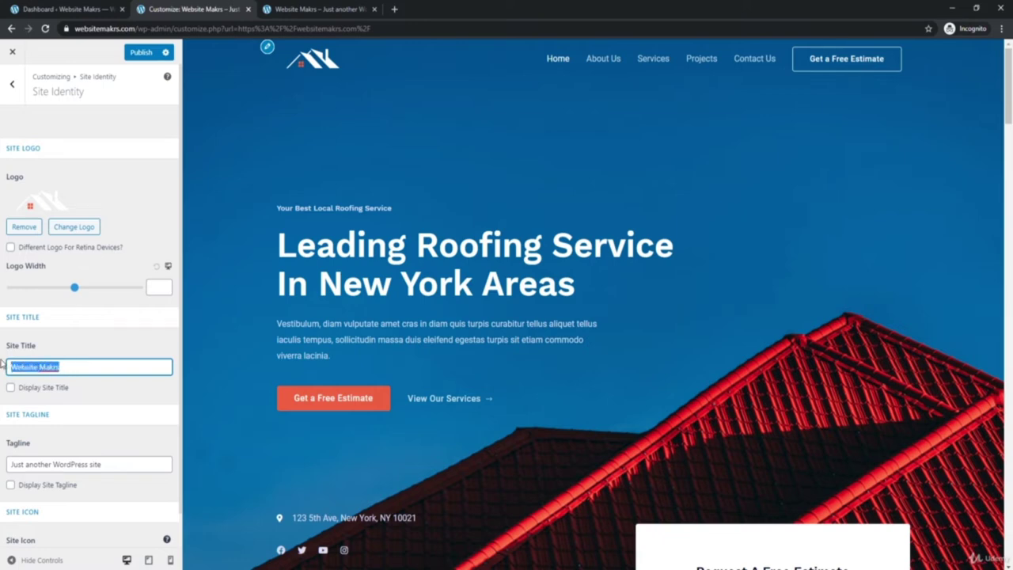
pyautogui.write('San Diego Roof')
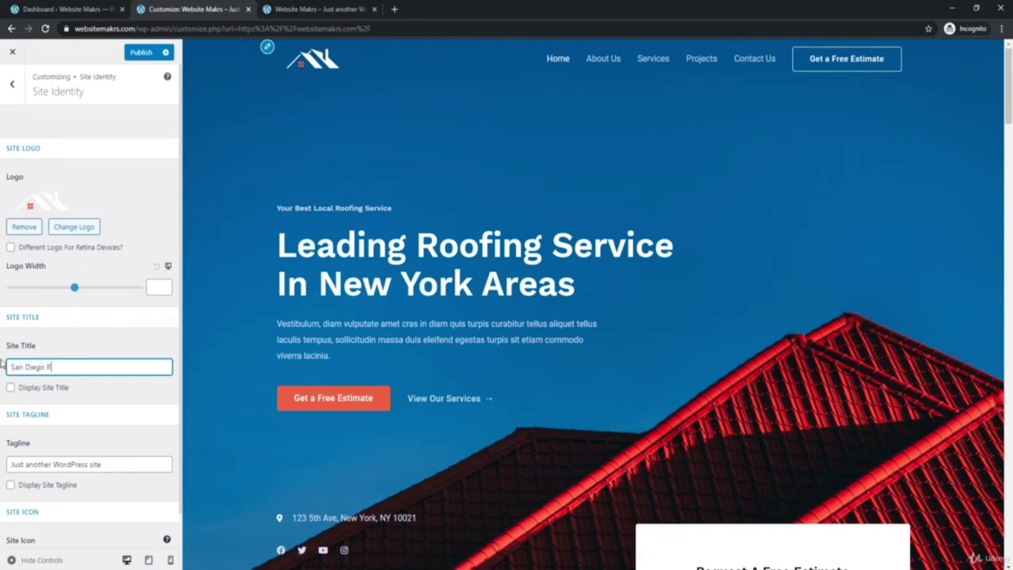
pyautogui.write('ing')
pyautogui.moveTo(110, 464); pyautogui.dragTo(2, 462)
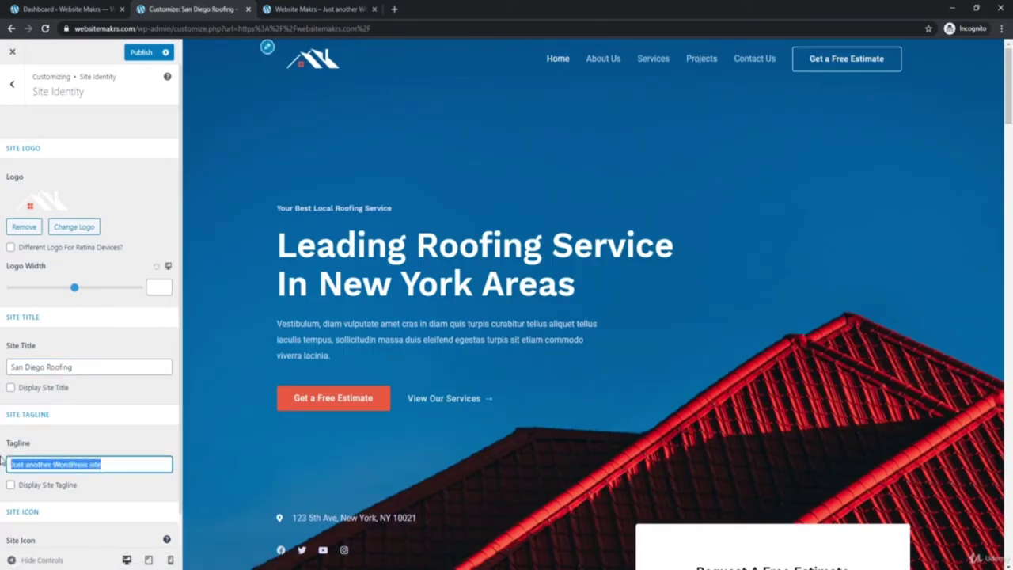
pyautogui.write('Best Local Roofing Service in San Diego, CA')
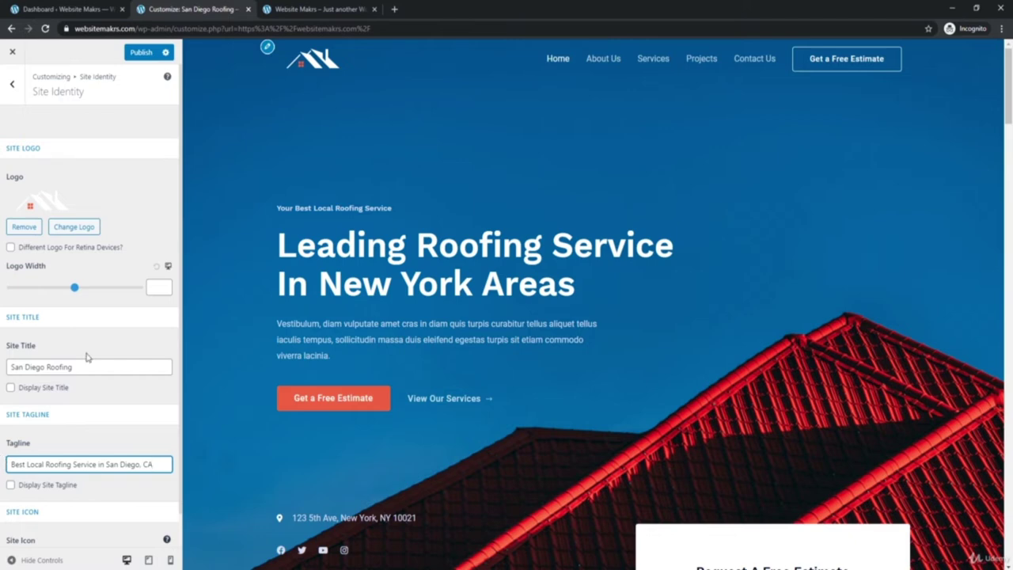
pyautogui.click(140, 53)
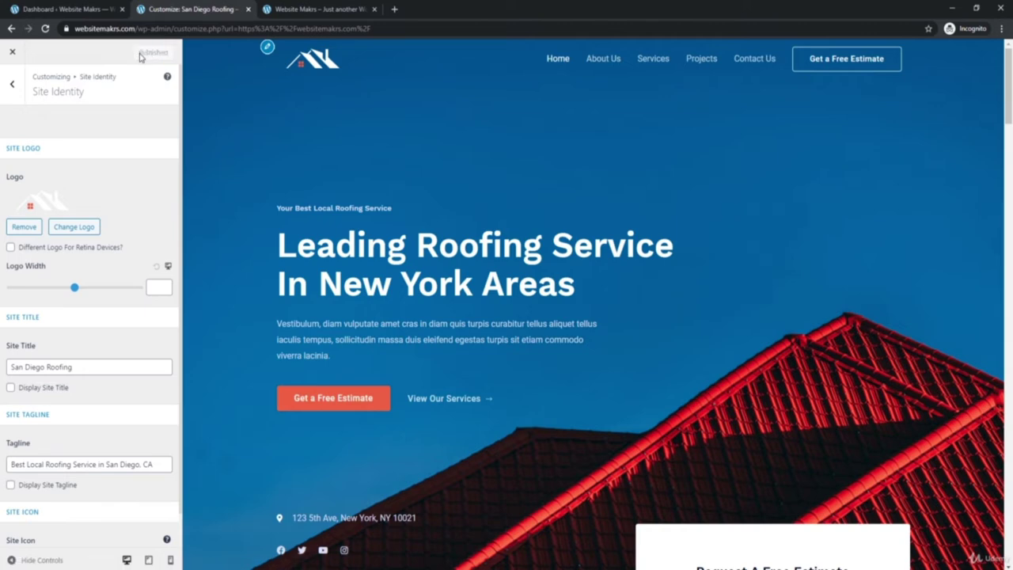
# Step: Reload the live site tab to confirm the roof logo and new title, then return to the Customizer
pyautogui.click(315, 10)
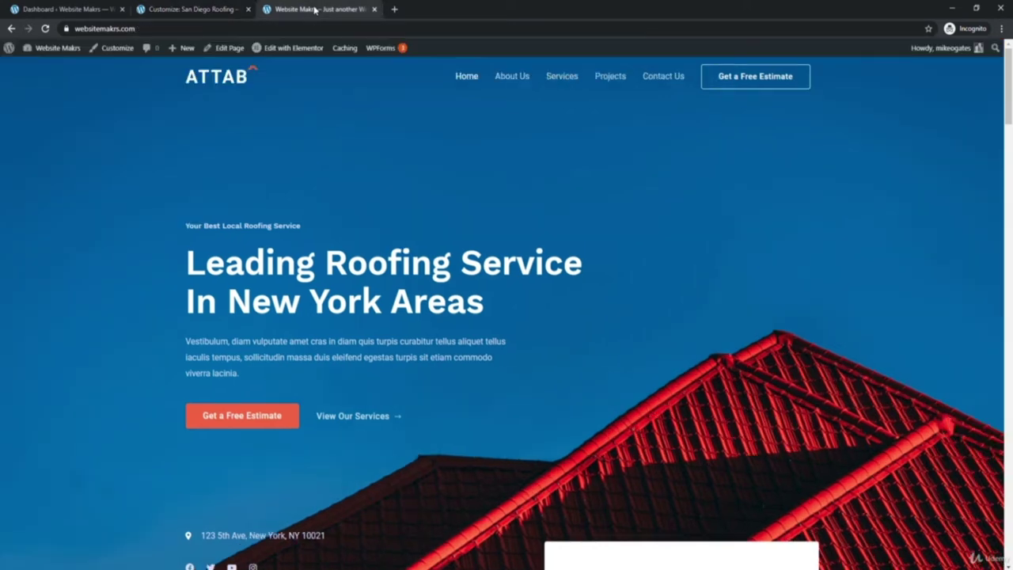
pyautogui.click(45, 28)
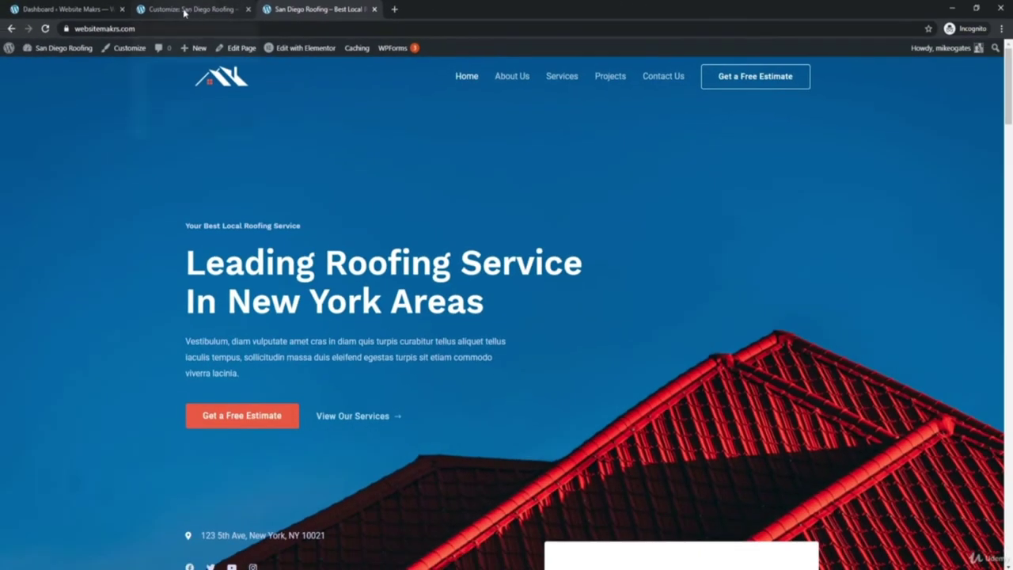
pyautogui.click(184, 11)
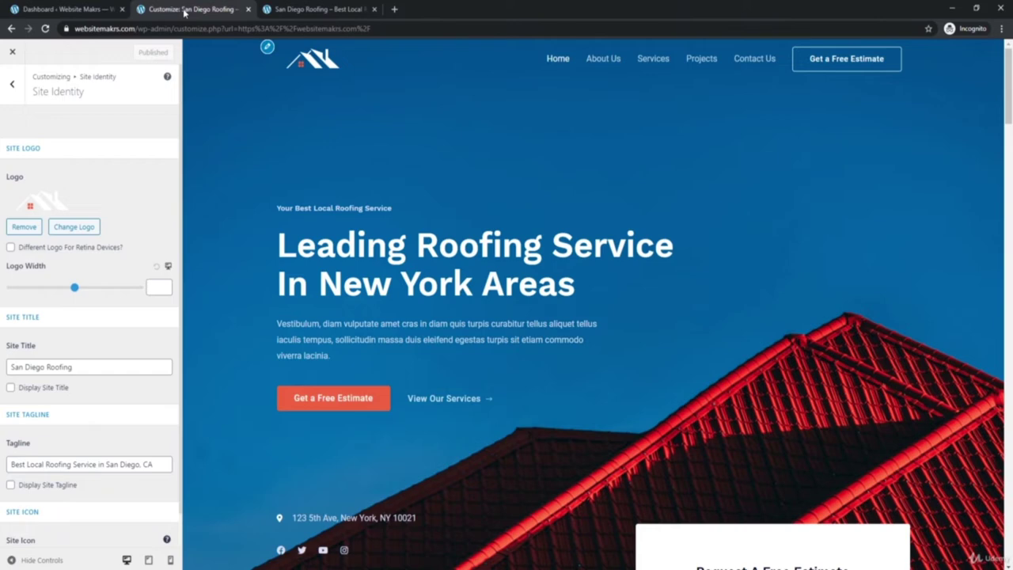
# Step: Upload favicon.png as the site icon, publish it, and close the Customizer
pyautogui.scroll(-1, 105, 301)
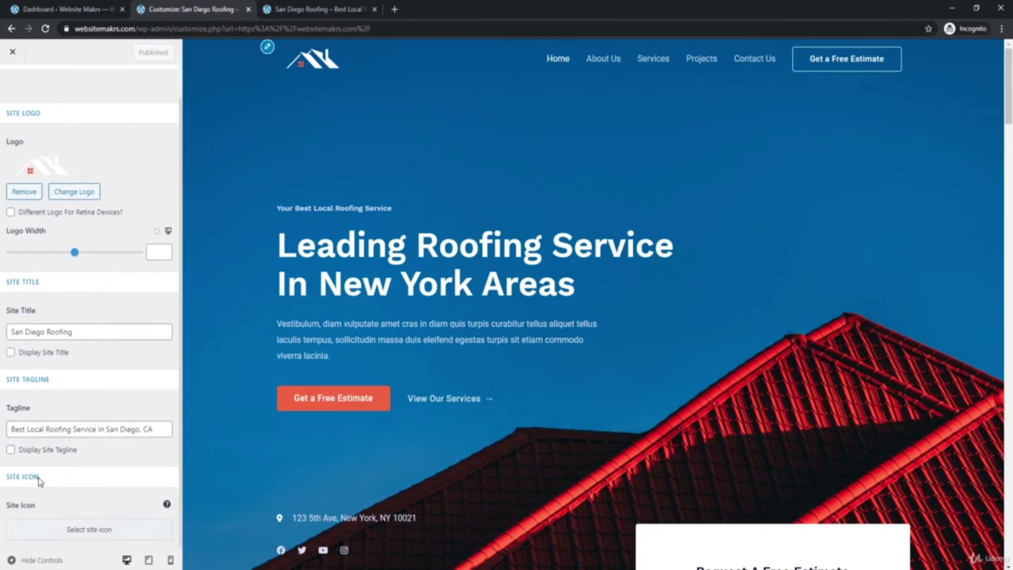
pyautogui.click(90, 529)
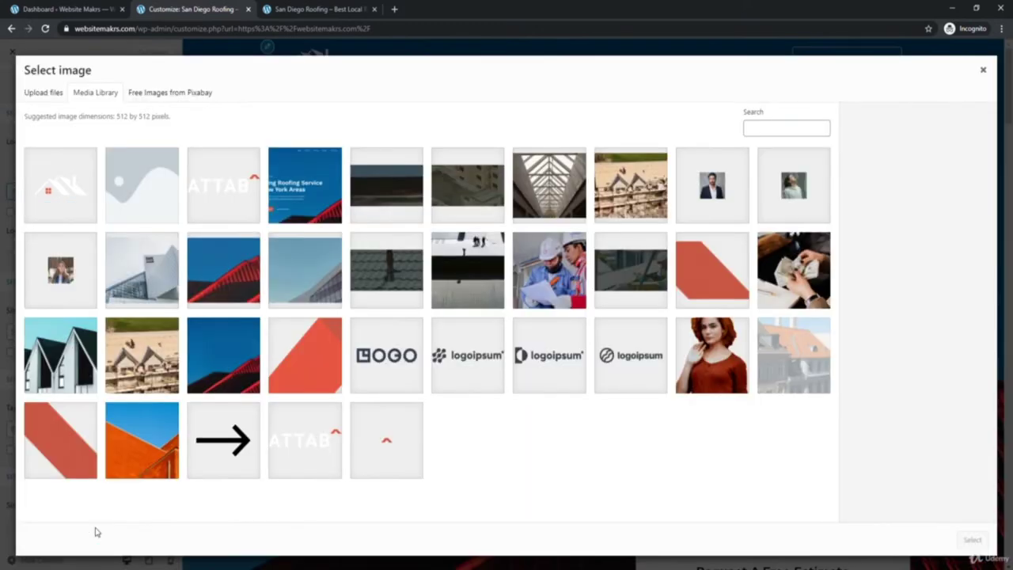
pyautogui.click(53, 100)
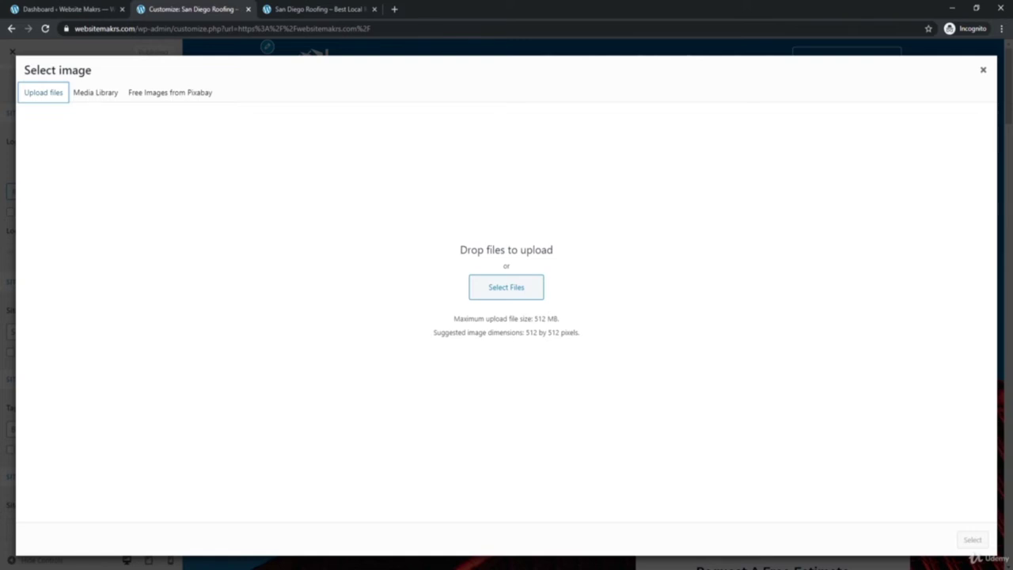
pyautogui.moveTo(1012, 309); pyautogui.dragTo(499, 300)
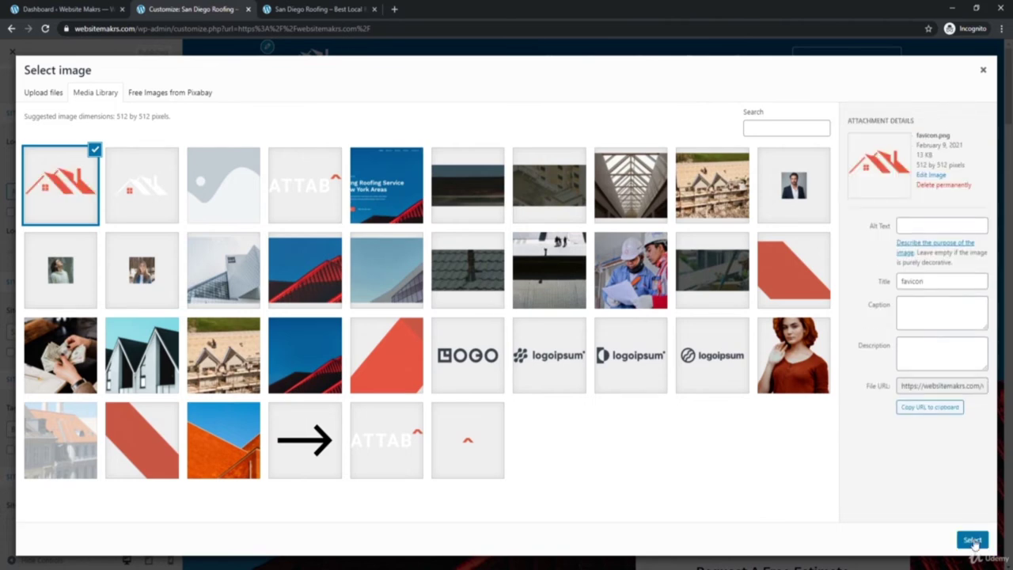
pyautogui.click(973, 541)
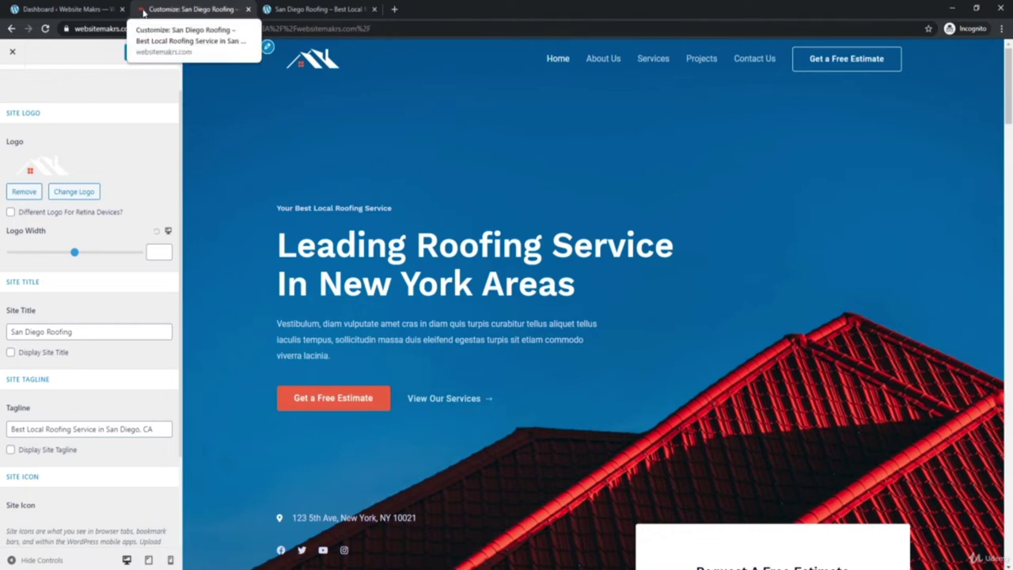
pyautogui.scroll(-2, 56, 493)
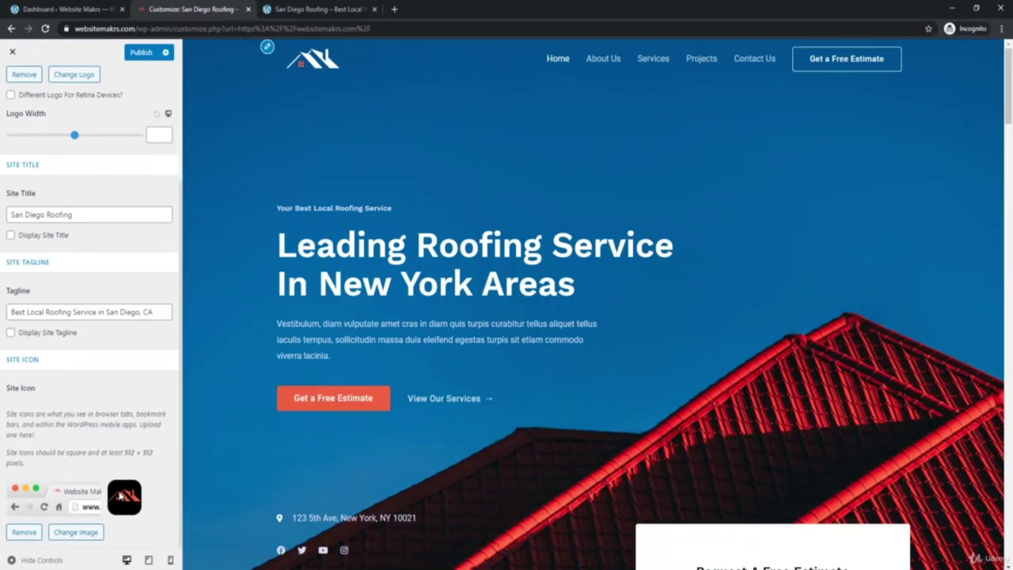
pyautogui.scroll(3, 122, 494)
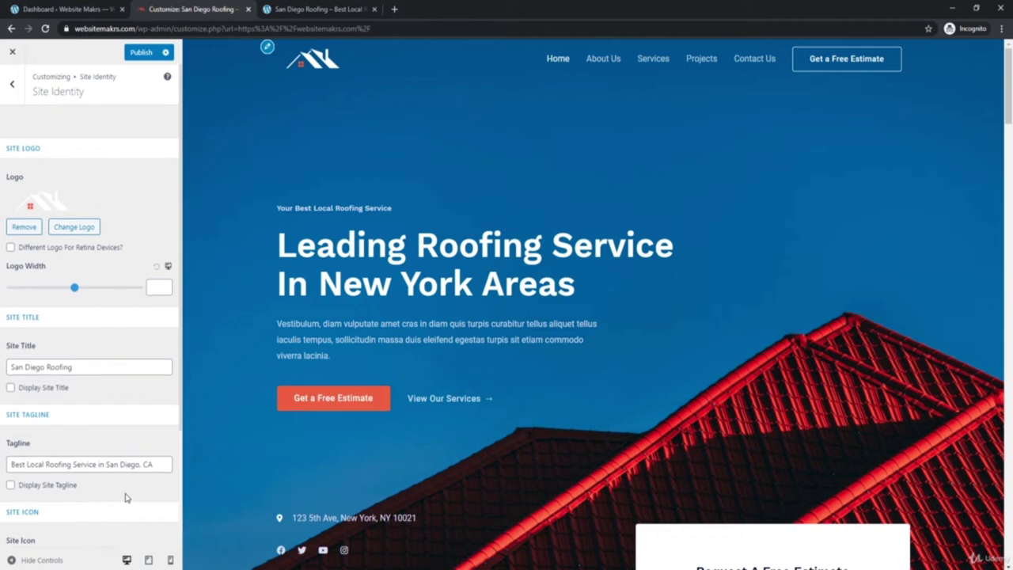
pyautogui.click(140, 55)
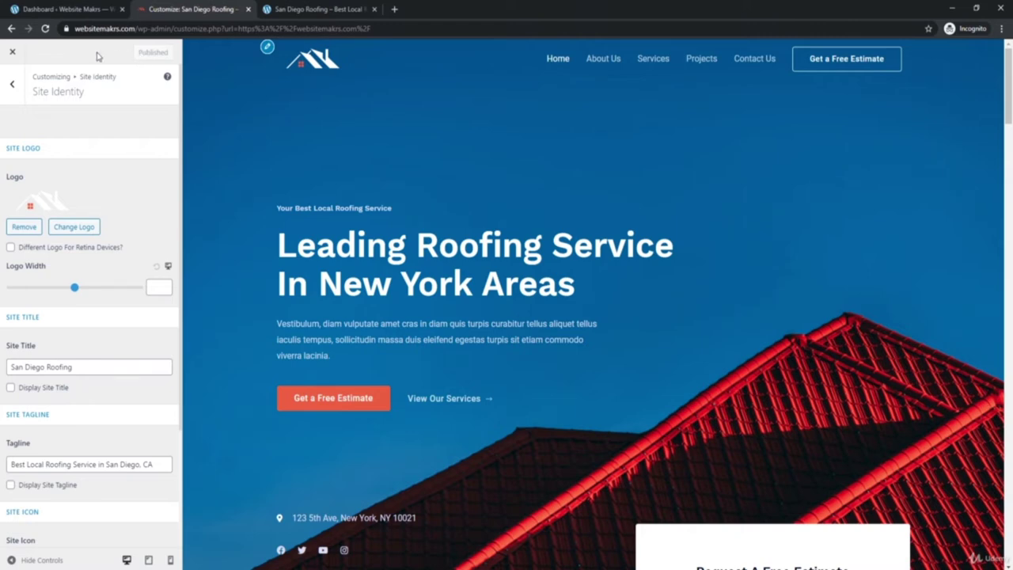
pyautogui.click(14, 52)
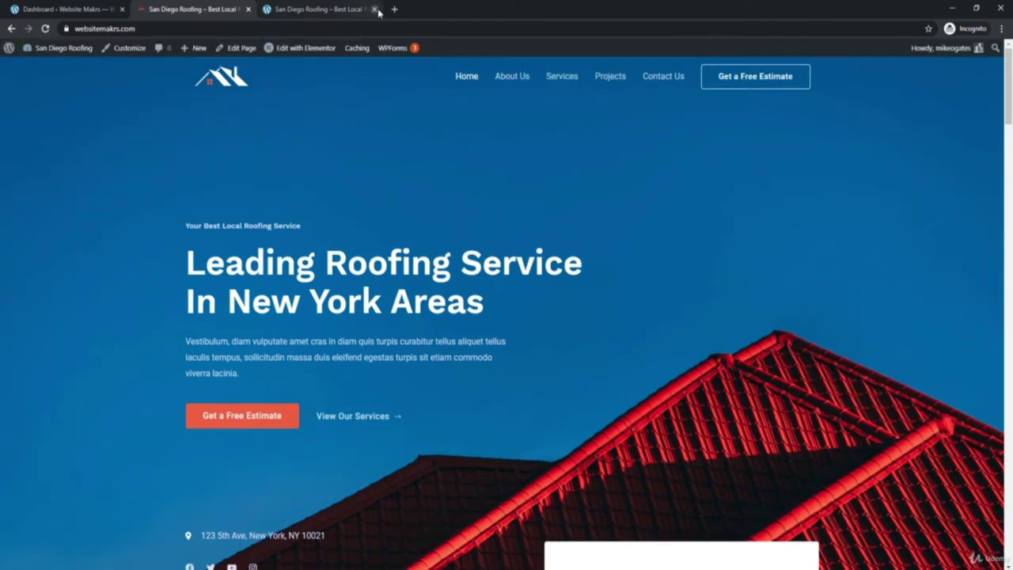
# Step: Close the extra live-site tab, leaving the San Diego Roofing home page ready for Elementor editing
pyautogui.click(376, 10)
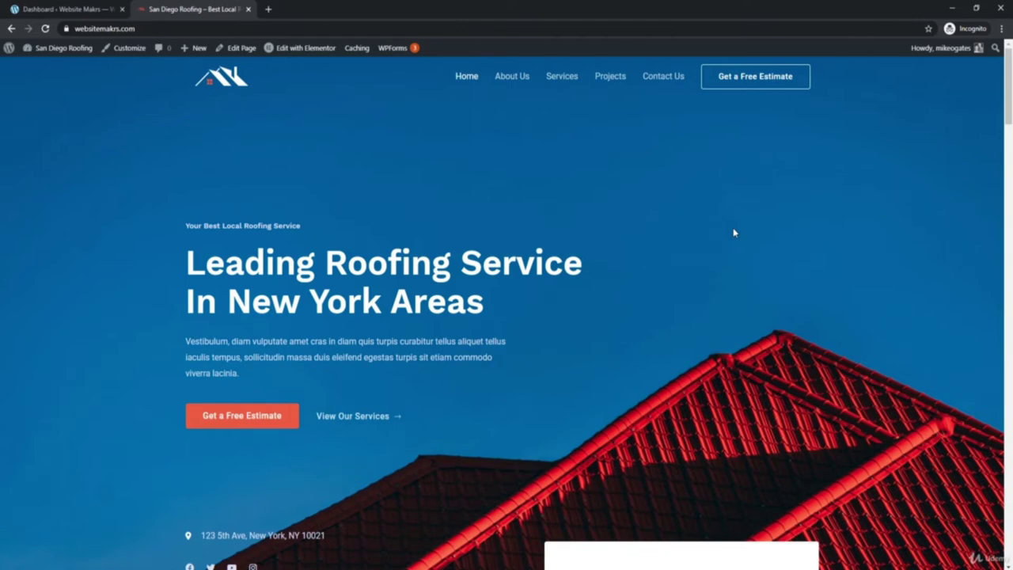
pyautogui.moveTo(300, 57)
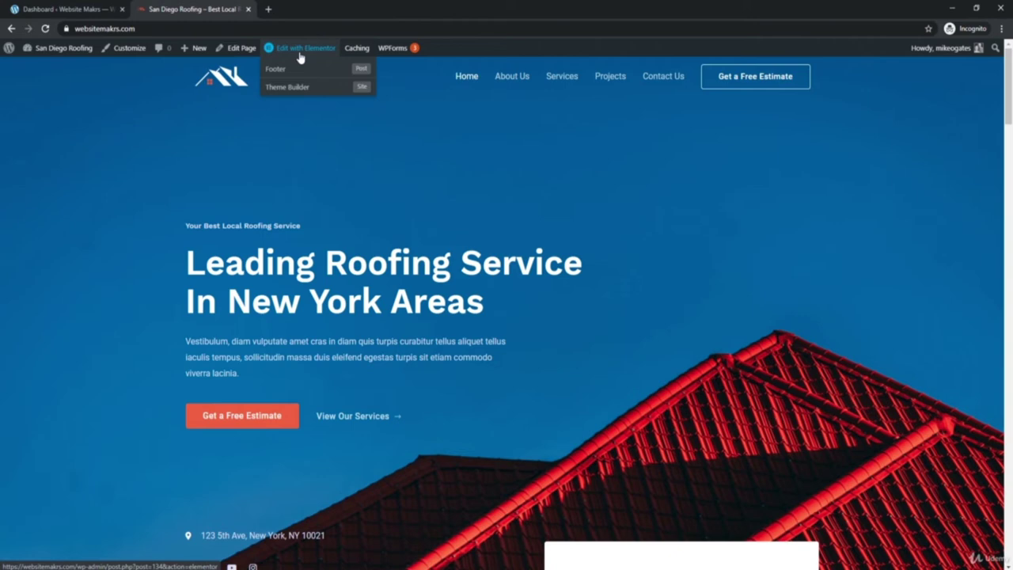
# Step: In Elementor, change the hero heading to 'Leading Roofing Service In San Diego'
pyautogui.click(282, 49)
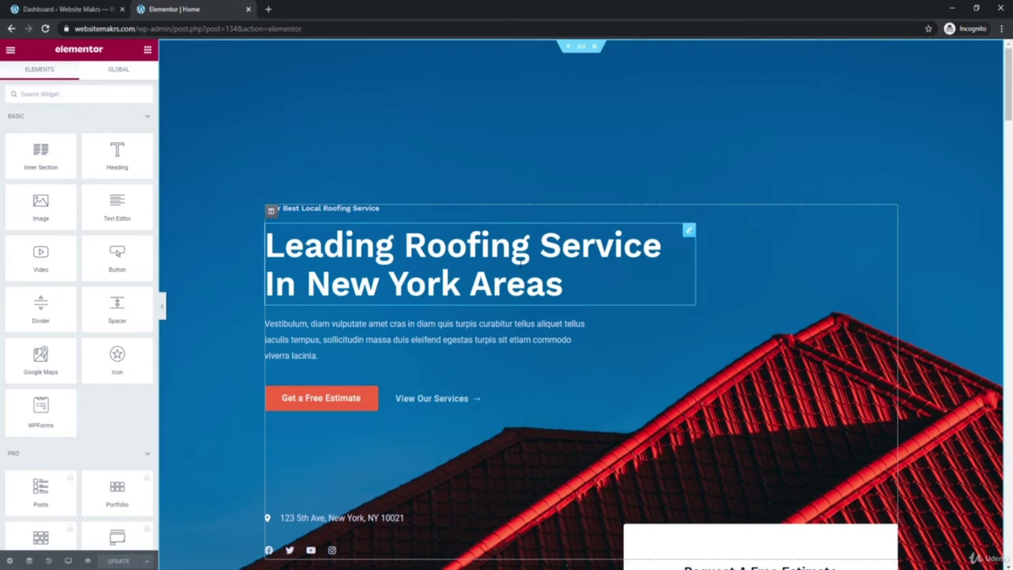
pyautogui.click(563, 283)
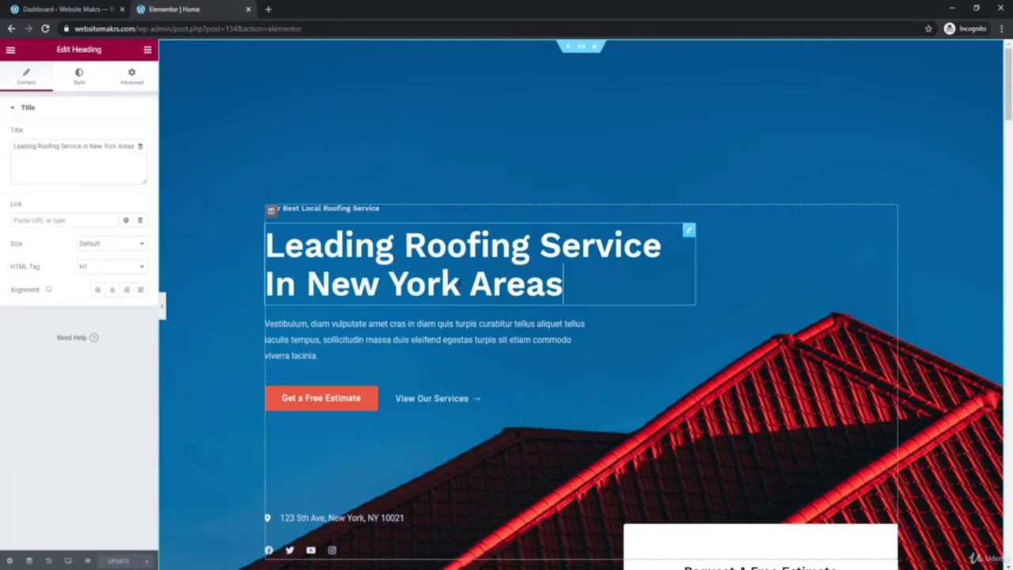
pyautogui.press('BackSpace')
pyautogui.press('BackSpace')
pyautogui.press('BackSpace')
pyautogui.press('BackSpace')
pyautogui.press('BackSpace')
pyautogui.press('BackSpace')
pyautogui.press('BackSpace')
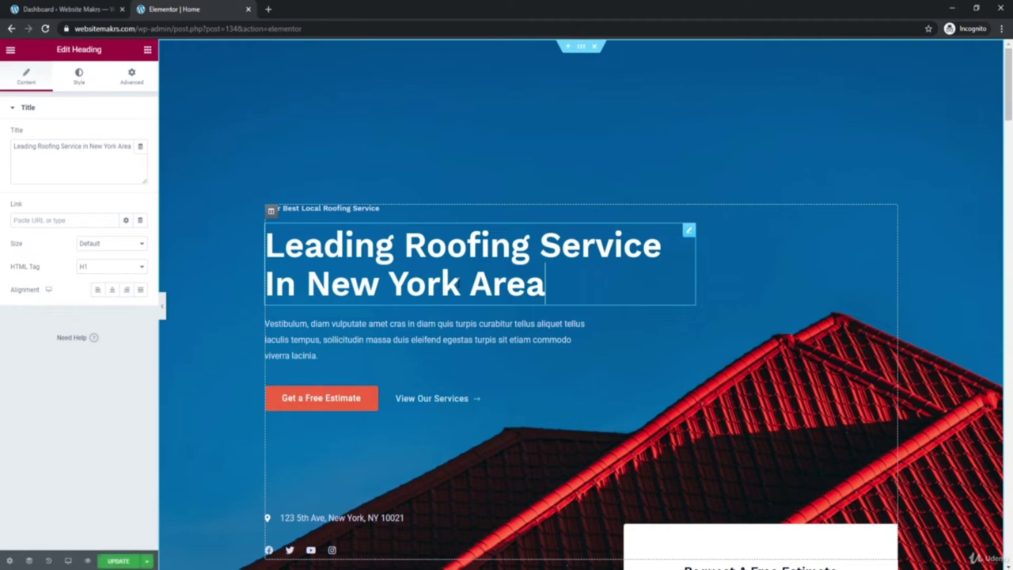
pyautogui.press('BackSpace')
pyautogui.press('BackSpace')
pyautogui.press('BackSpace')
pyautogui.press('BackSpace')
pyautogui.press('BackSpace')
pyautogui.press('BackSpace')
pyautogui.press('BackSpace')
pyautogui.press('BackSpace')
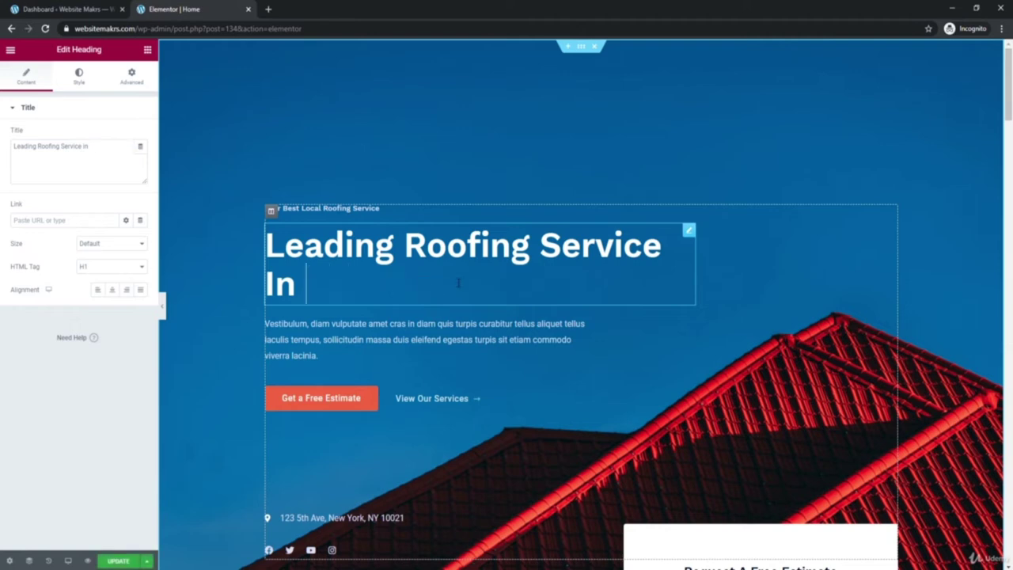
pyautogui.write('San Diego')
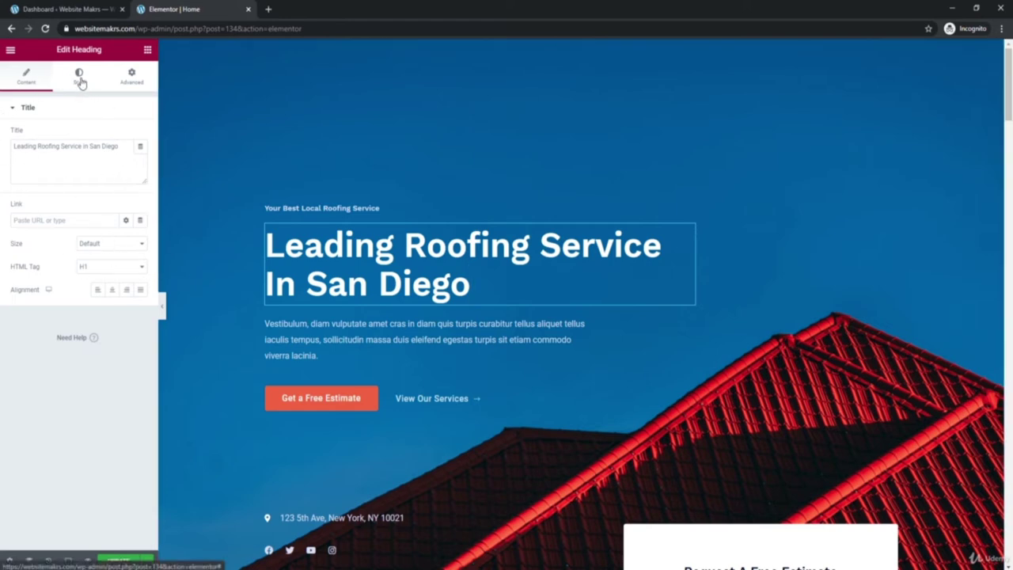
# Step: Try a different heading colour and font size, then revert to white and the default size
pyautogui.click(82, 79)
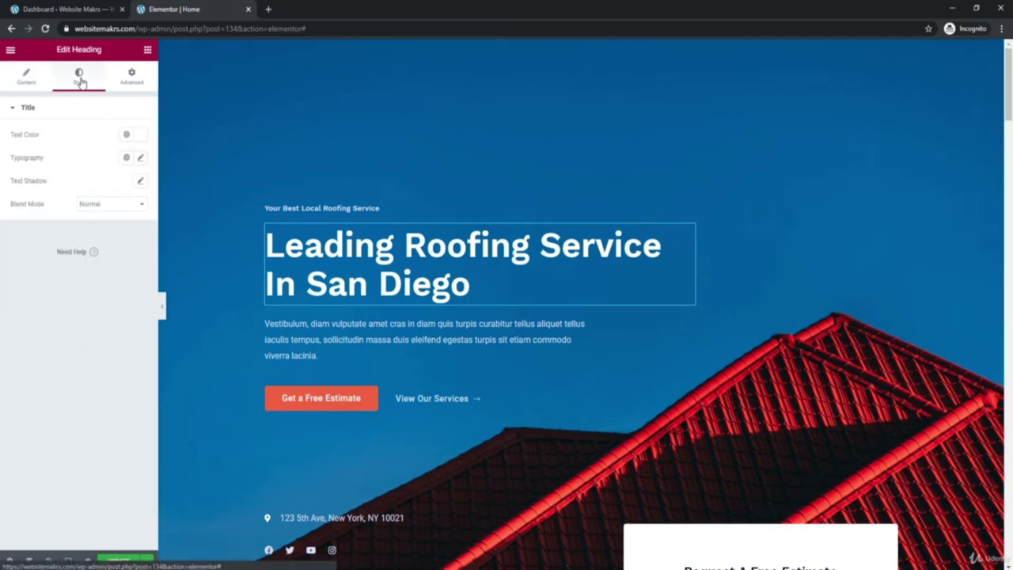
pyautogui.click(144, 136)
pyautogui.moveTo(124, 192); pyautogui.dragTo(0, 167)
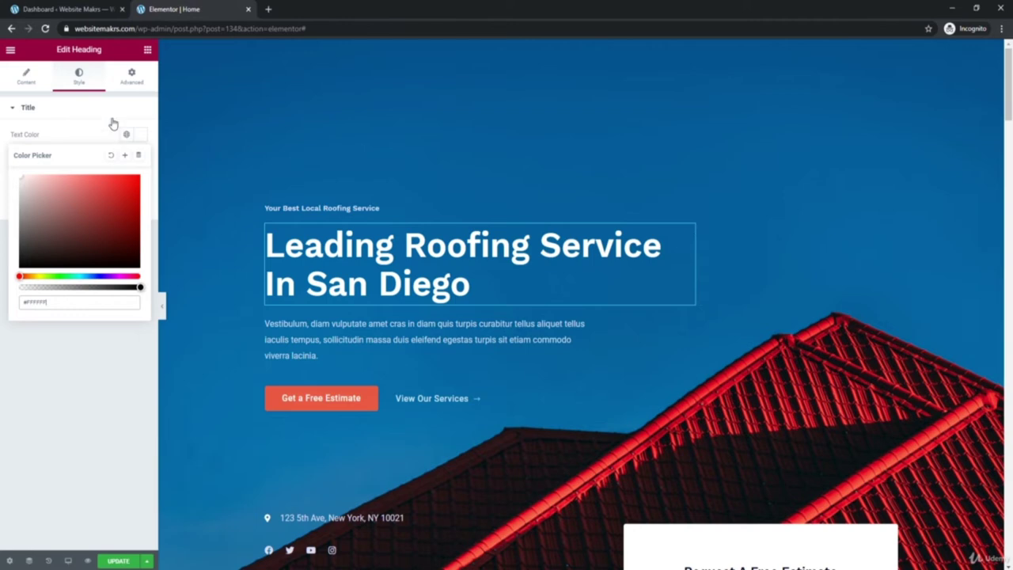
pyautogui.click(92, 138)
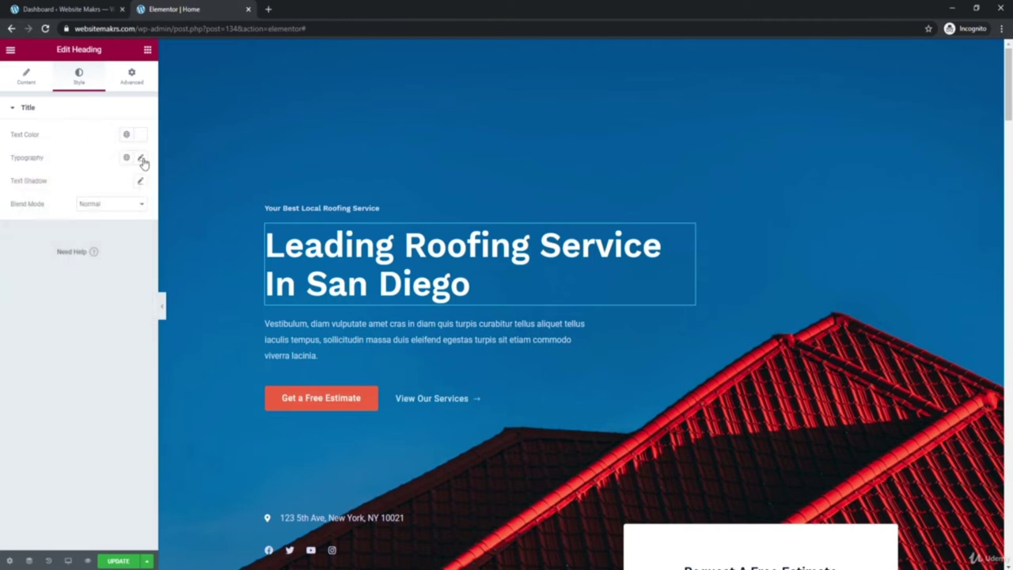
pyautogui.click(141, 161)
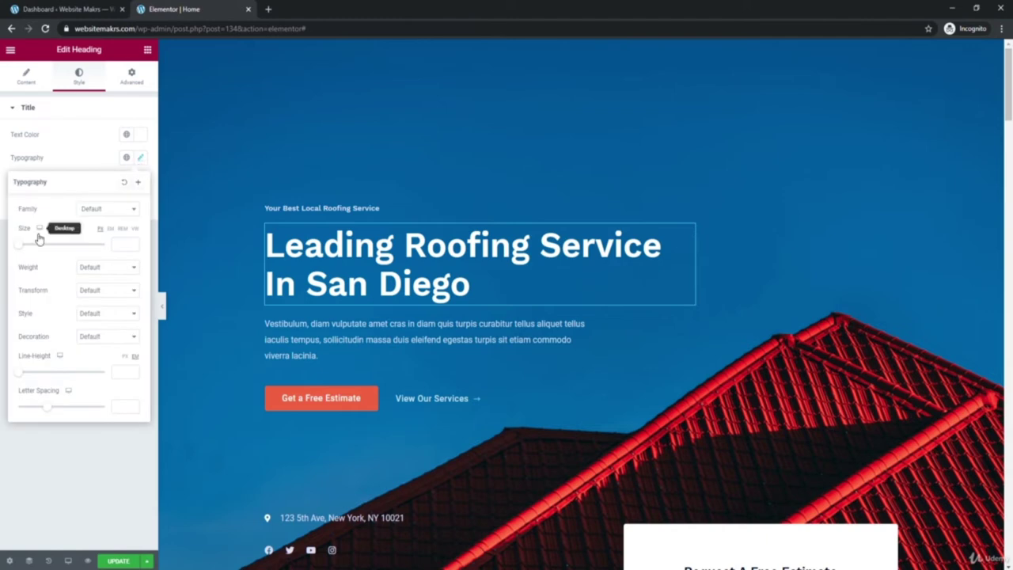
pyautogui.moveTo(21, 249); pyautogui.dragTo(50, 245)
pyautogui.doubleClick(111, 246)
pyautogui.press('BackSpace')
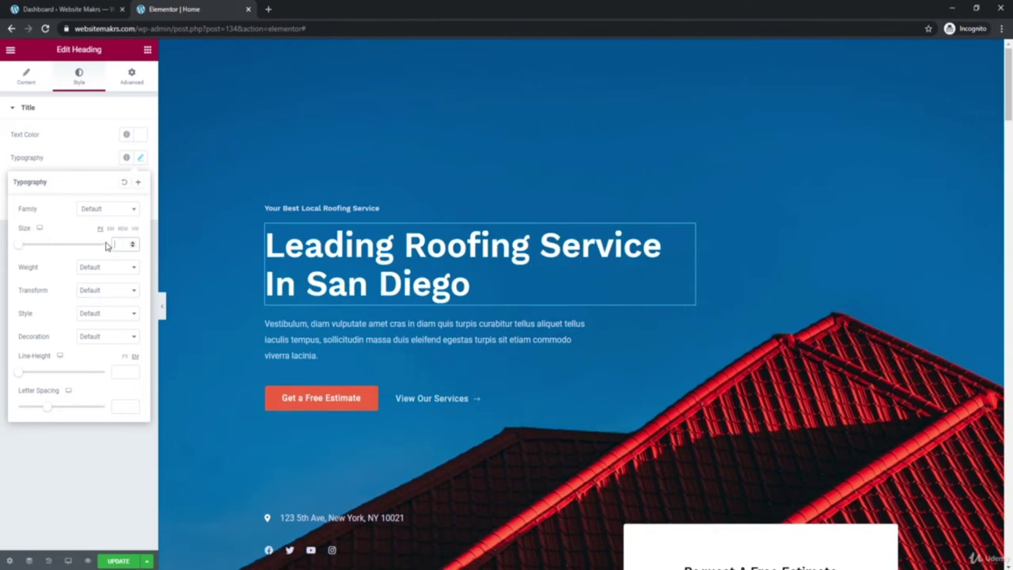
pyautogui.click(89, 158)
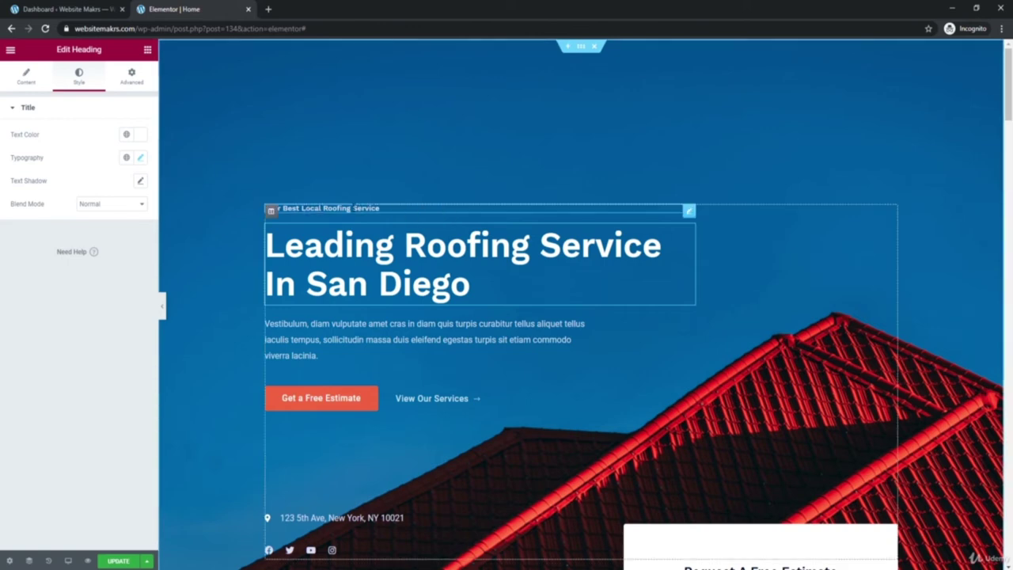
# Step: Replace 'Your' with 'Voted #1' in the subtitle line above the heading
pyautogui.click(354, 208)
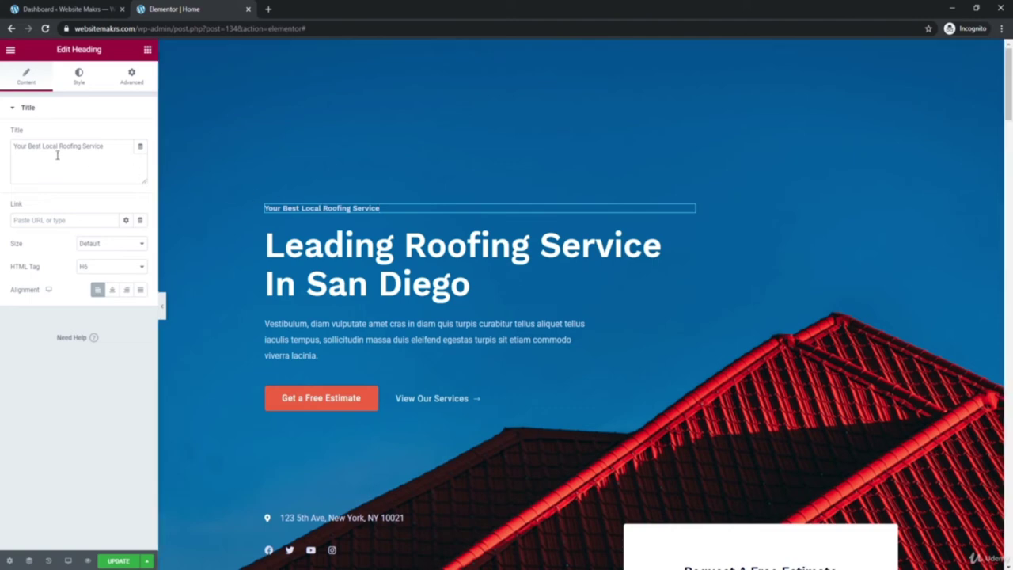
pyautogui.moveTo(28, 146); pyautogui.dragTo(4, 148)
pyautogui.write('Voted #1')
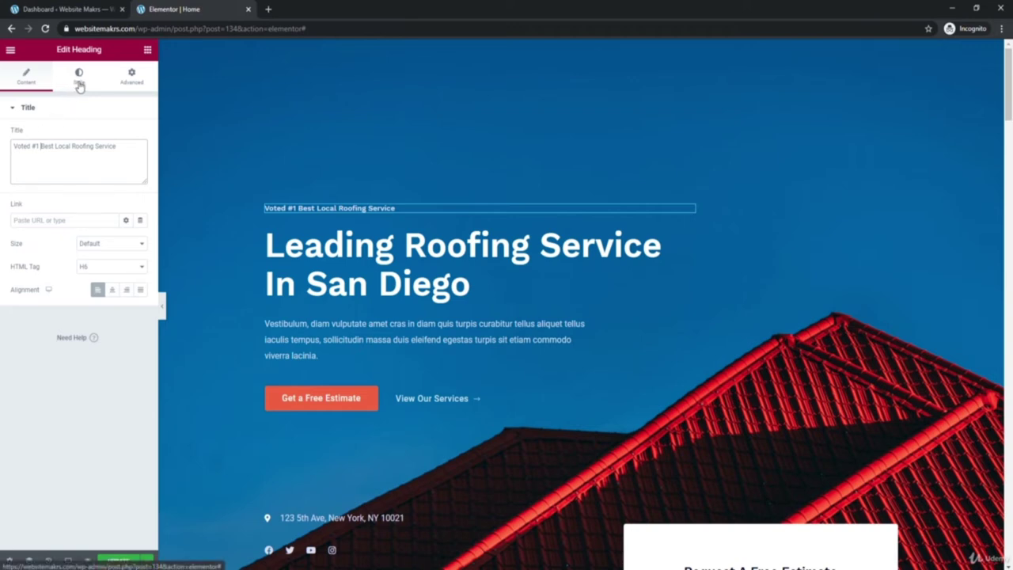
# Step: Increase the subtitle's font size in its Style typography settings
pyautogui.click(80, 79)
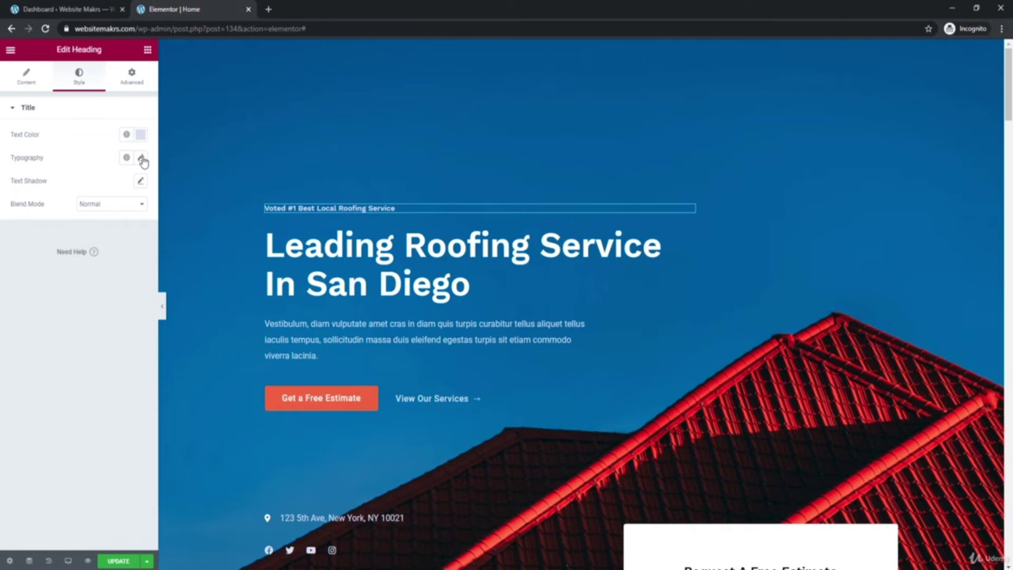
pyautogui.click(143, 160)
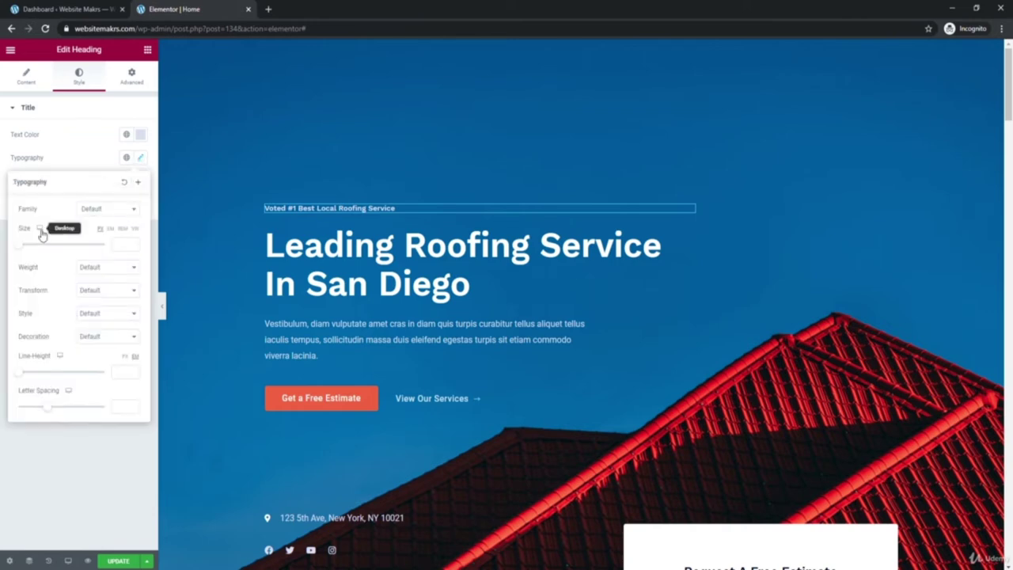
pyautogui.moveTo(22, 248); pyautogui.dragTo(26, 249)
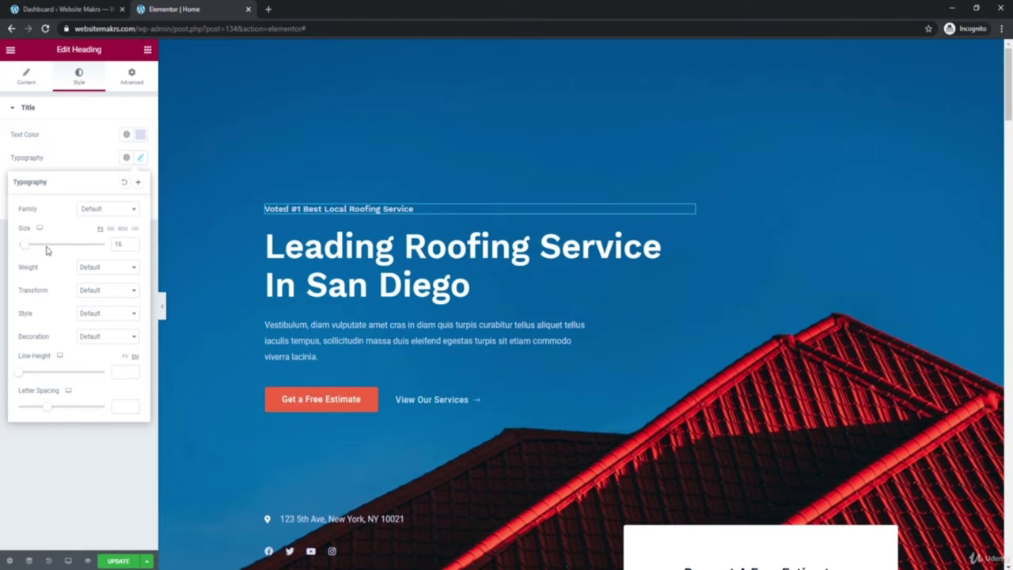
pyautogui.click(83, 157)
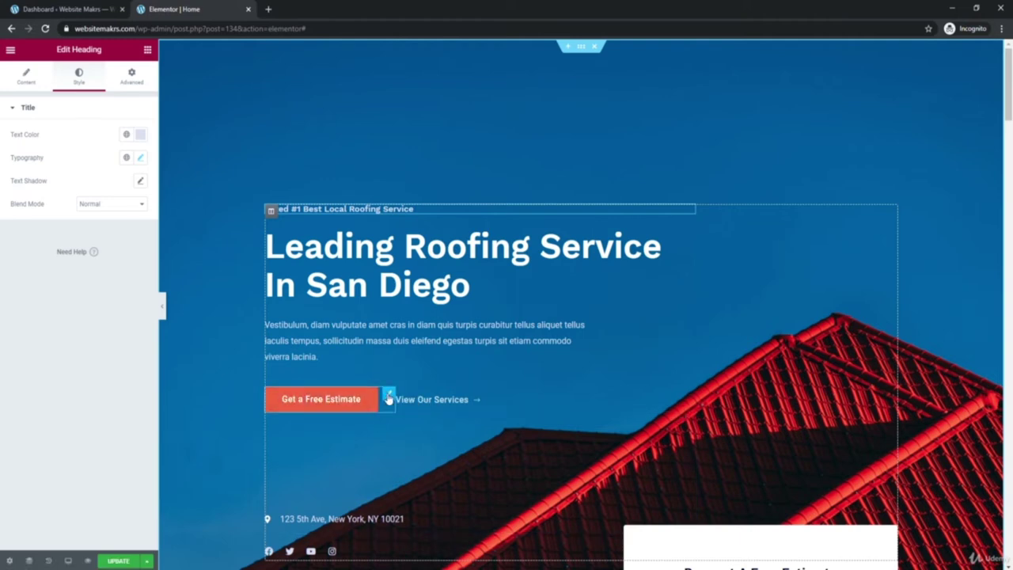
# Step: Change the estimate button label to 'Paid', then restore it to 'Get a Free Estimate'
pyautogui.click(389, 396)
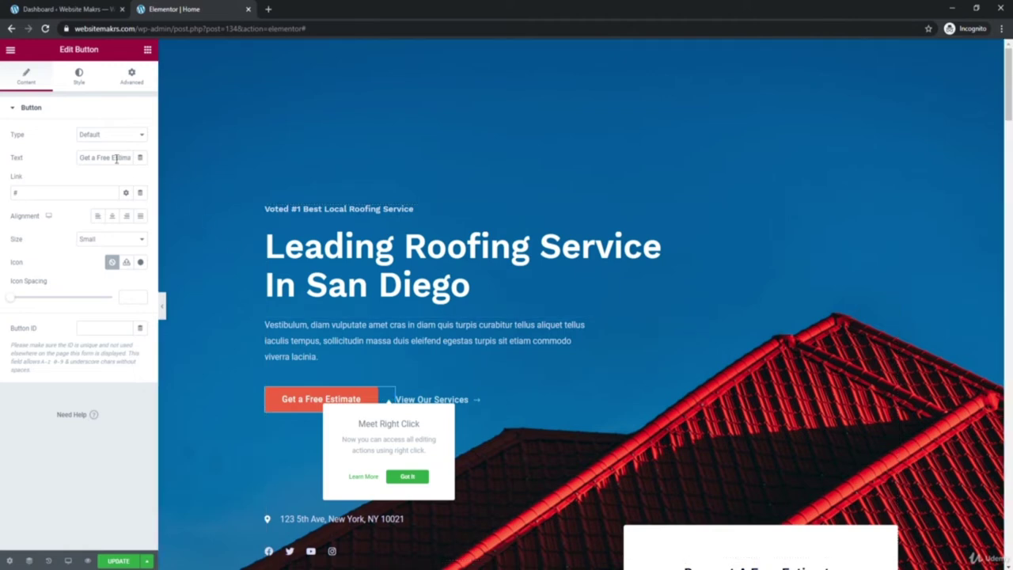
pyautogui.moveTo(81, 156); pyautogui.dragTo(131, 158)
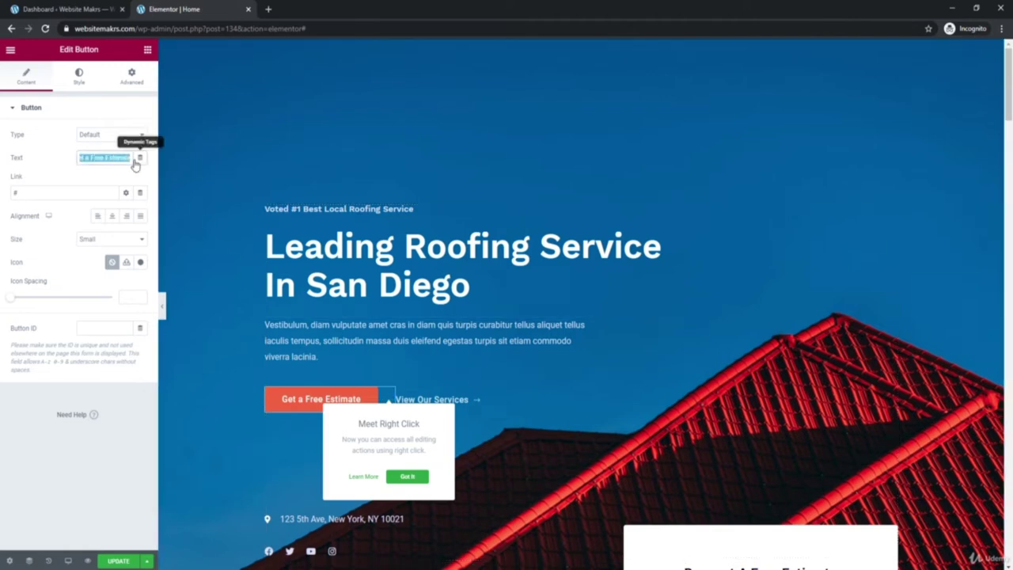
pyautogui.doubleClick(101, 157)
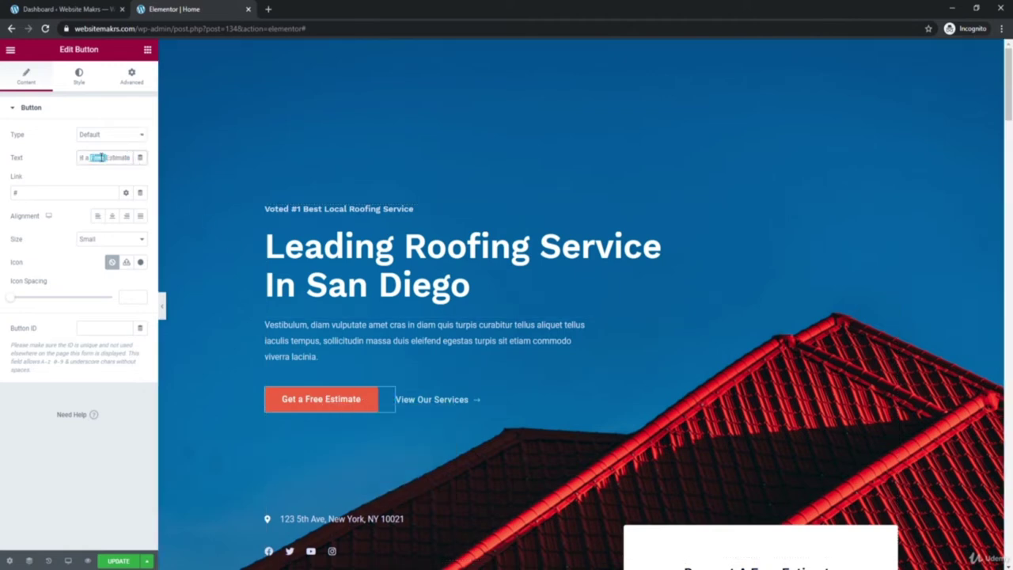
pyautogui.press('BackSpace')
pyautogui.write('Paid')
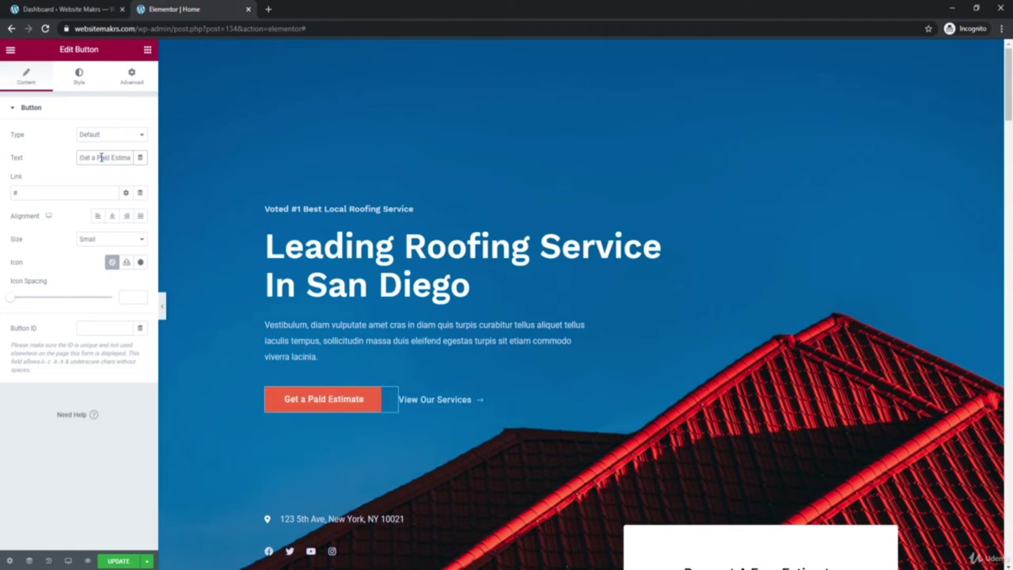
pyautogui.press('Delete')
pyautogui.press('BackSpace')
pyautogui.press('BackSpace')
pyautogui.press('BackSpace')
pyautogui.press('BackSpace')
pyautogui.write('Free')
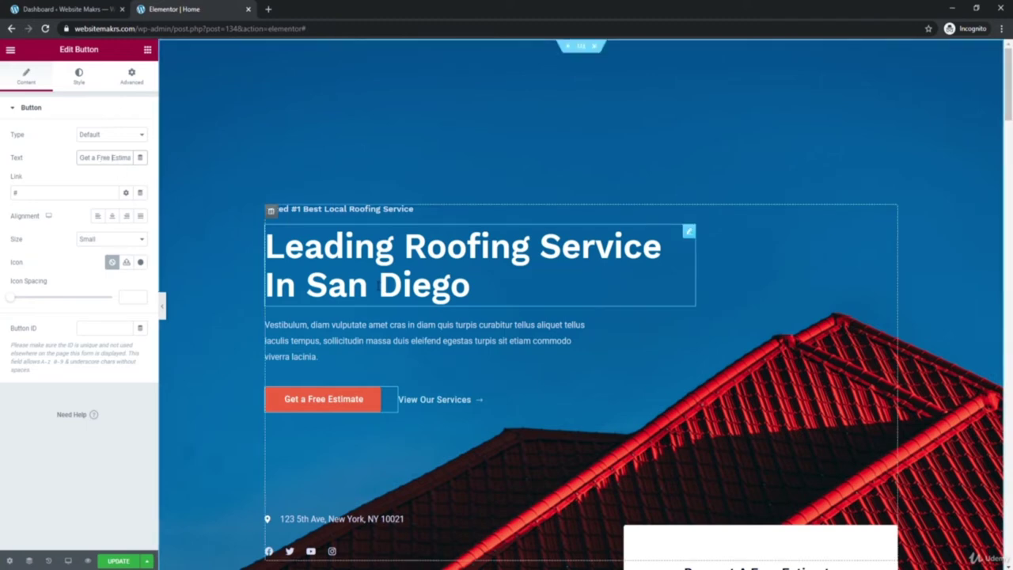
# Step: Open the View Our Services button's settings and scroll down to the address line
pyautogui.scroll(-2, 360, 288)
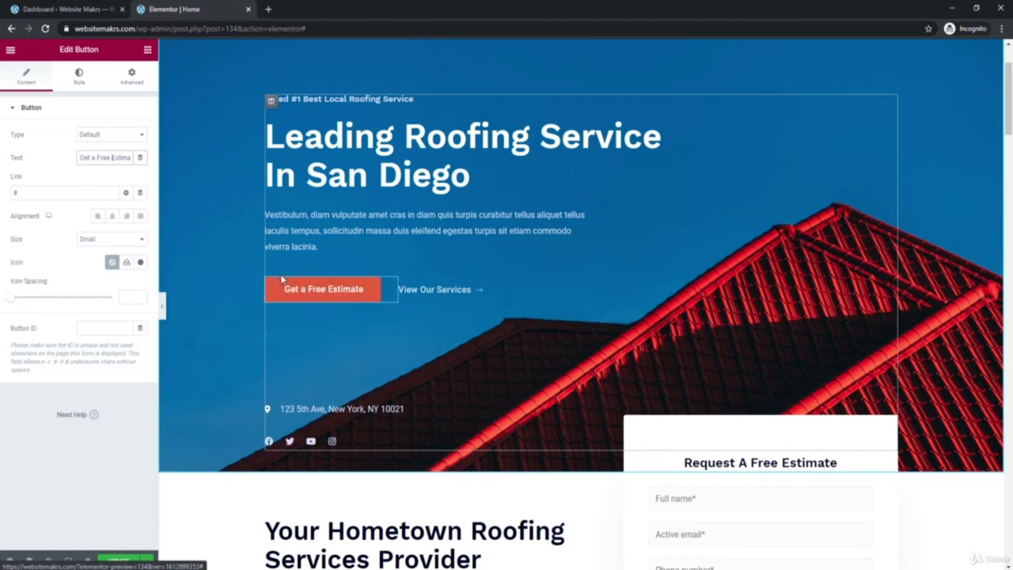
pyautogui.click(477, 290)
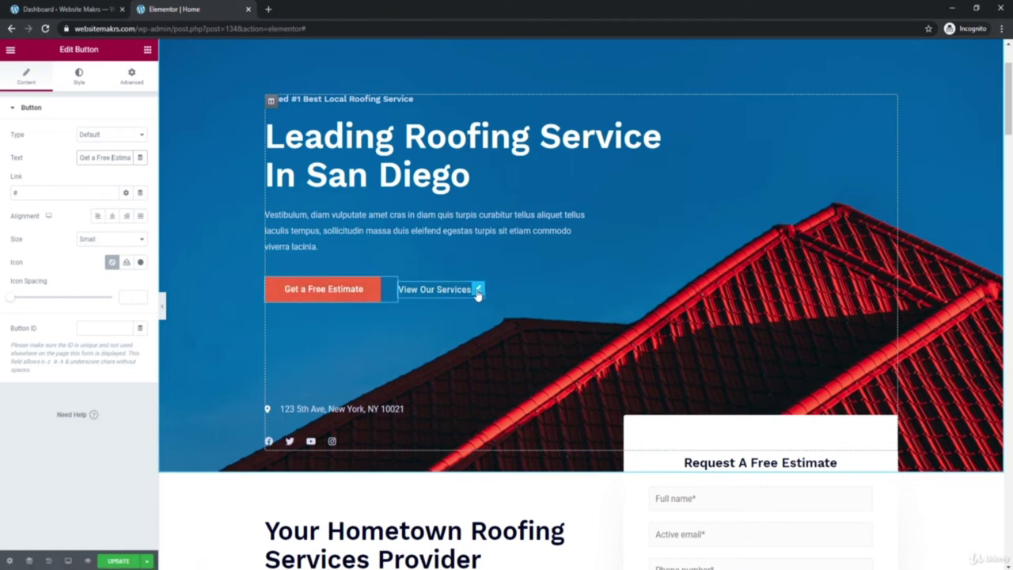
pyautogui.click(478, 289)
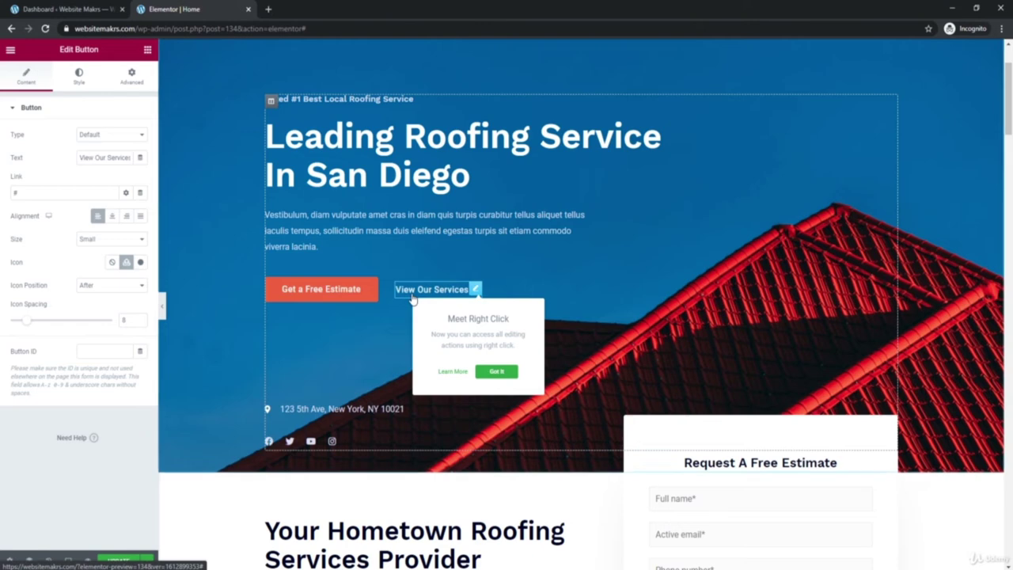
pyautogui.scroll(-2, 291, 269)
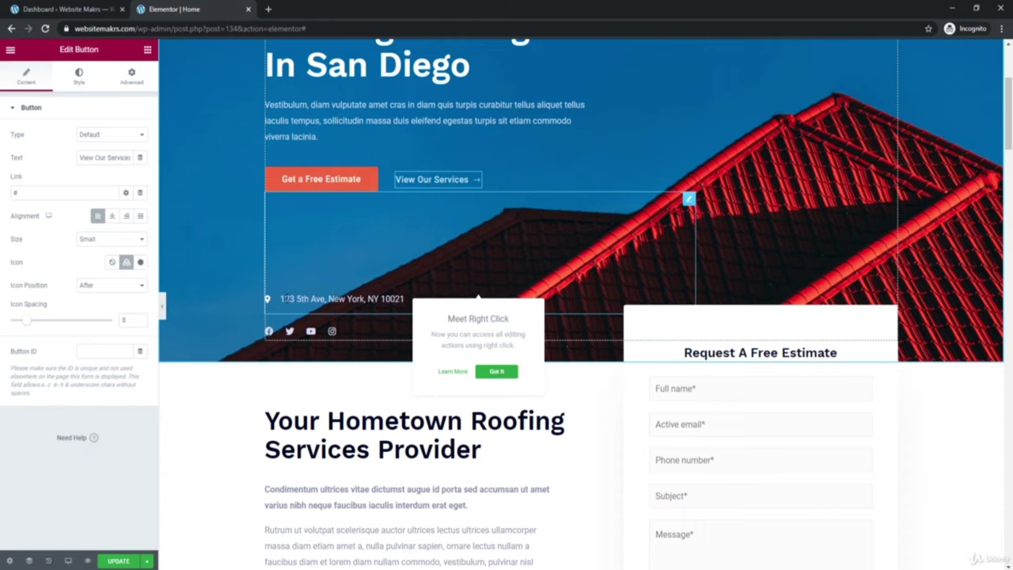
# Step: Change the hero address line's city and state to 'San Diego, CA'
pyautogui.click(404, 301)
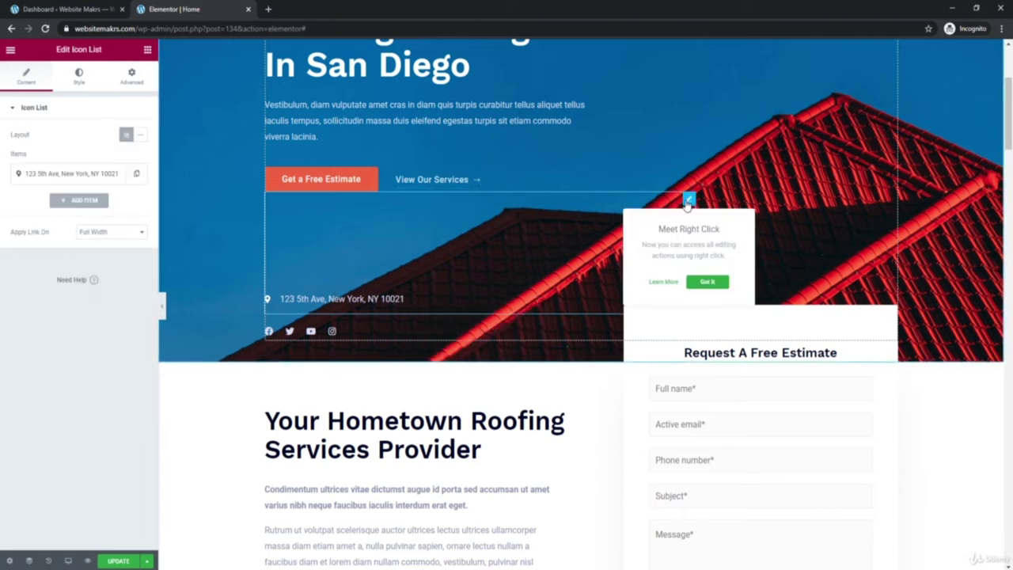
pyautogui.click(93, 173)
pyautogui.moveTo(96, 212); pyautogui.dragTo(59, 212)
pyautogui.write('San Diego')
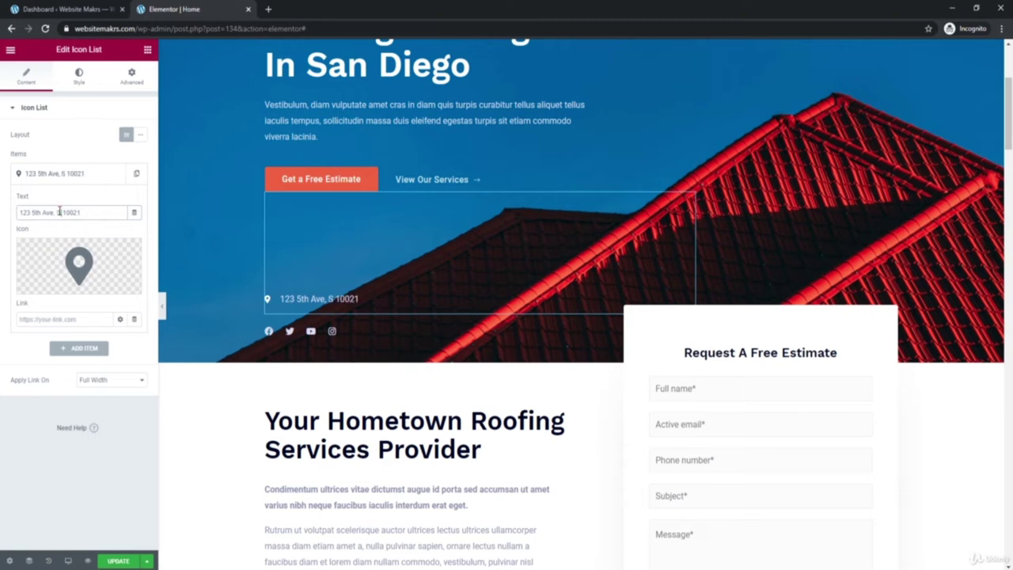
pyautogui.write(', CA')
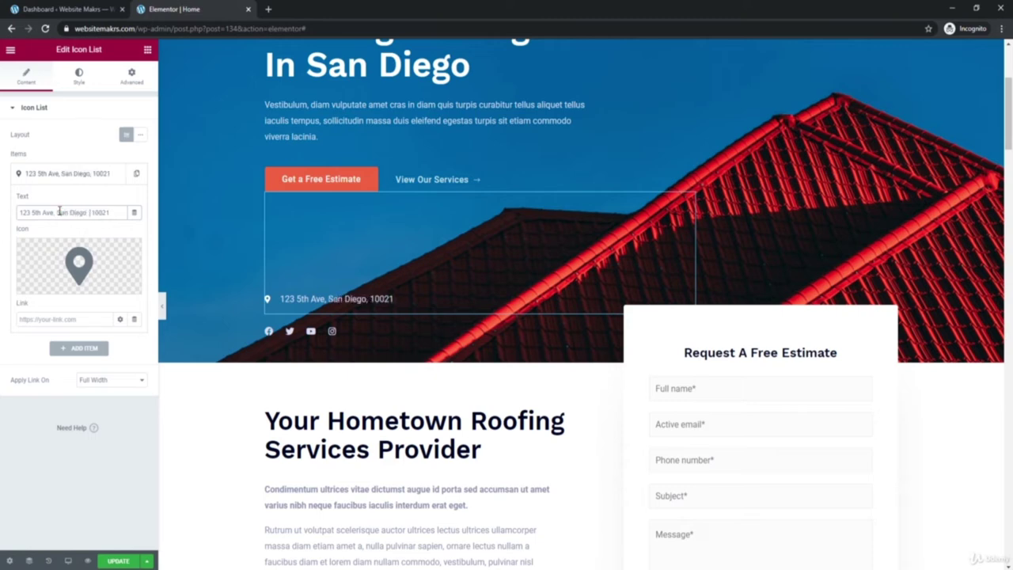
# Step: Preview the Home page without the editor panel, then bring the panel back
pyautogui.scroll(3, 220, 299)
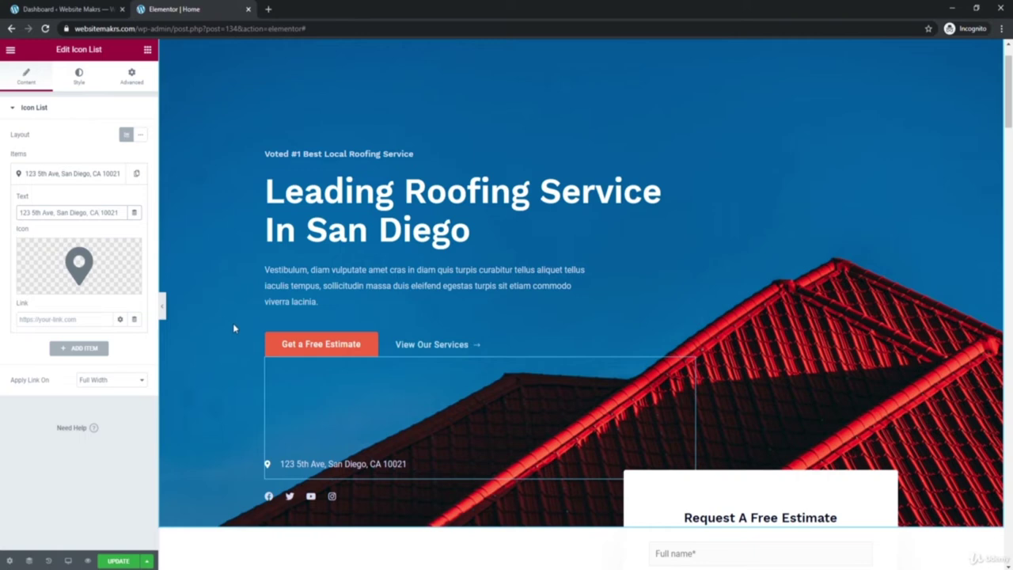
pyautogui.click(162, 305)
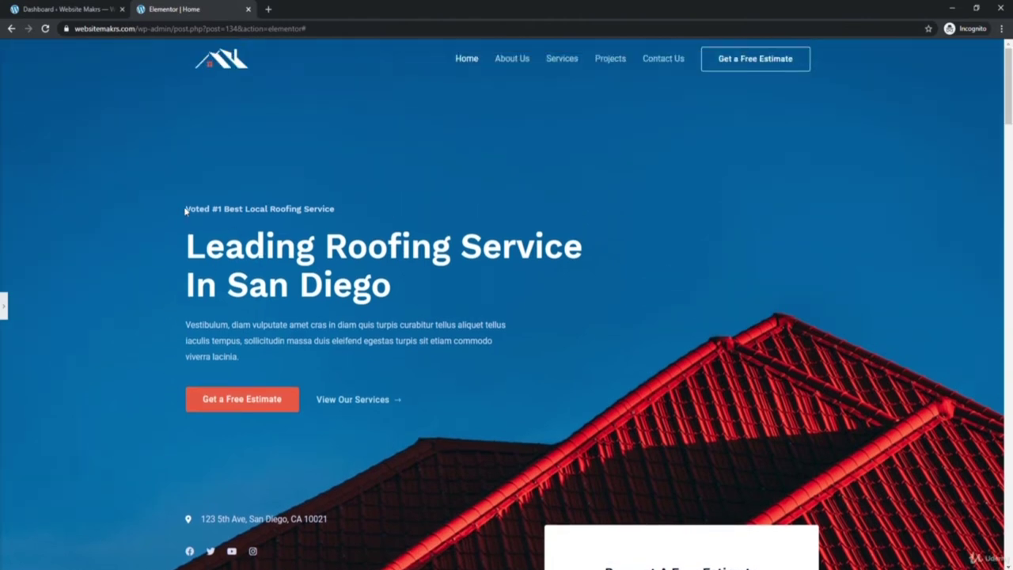
pyautogui.scroll(-1, 247, 253)
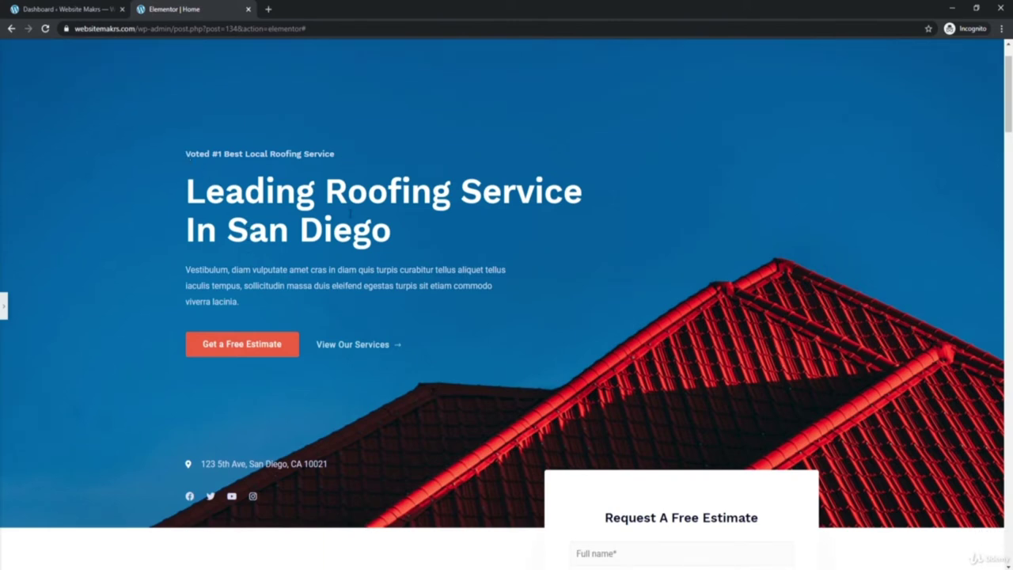
pyautogui.scroll(1, 349, 205)
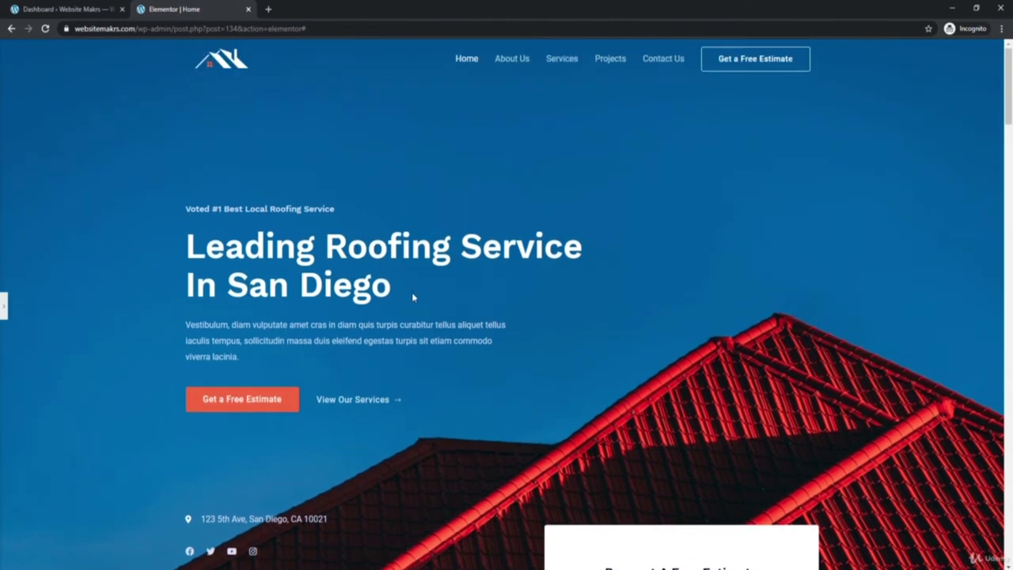
pyautogui.click(3, 309)
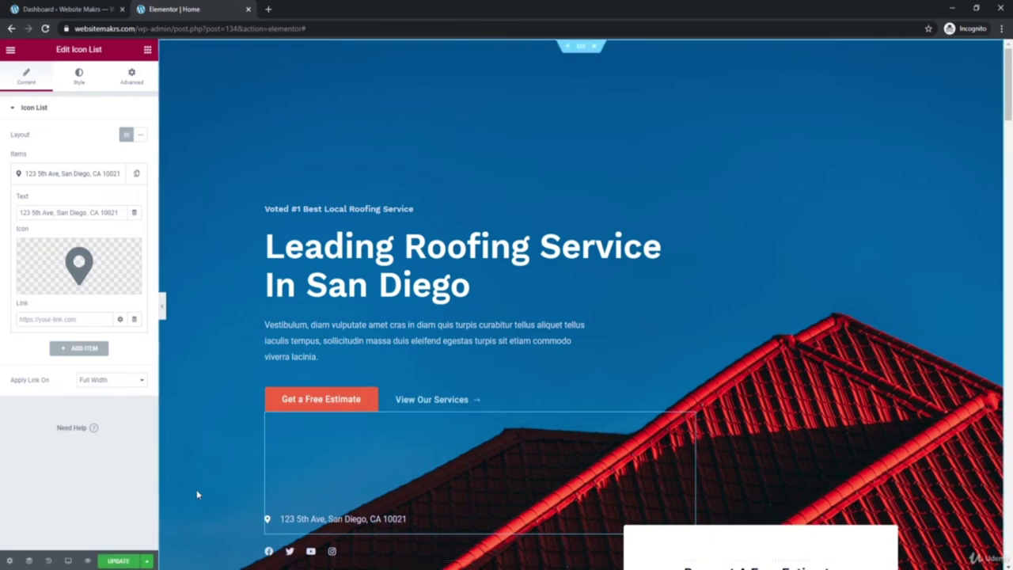
# Step: Save the Home page changes with UPDATE
pyautogui.click(117, 562)
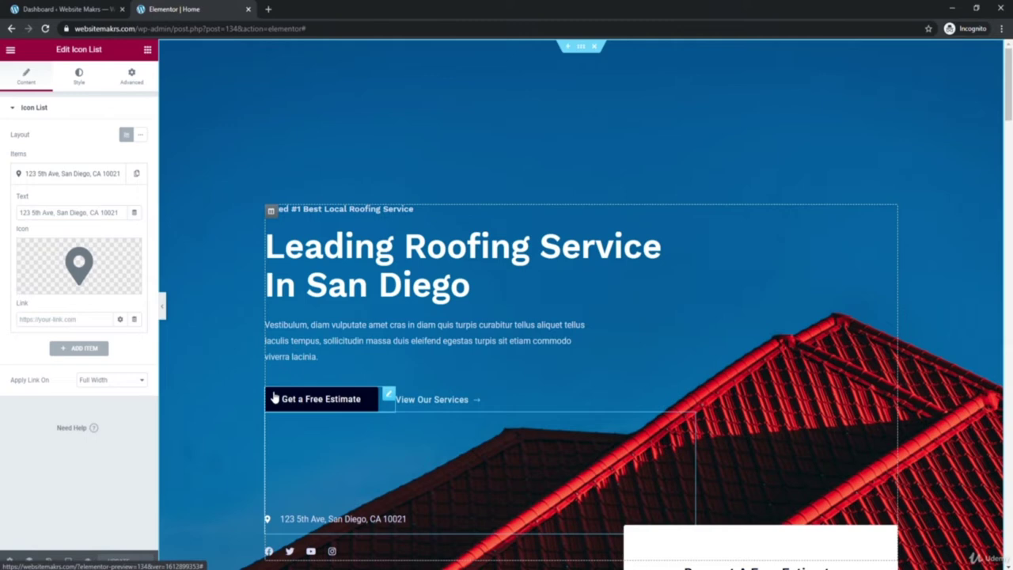
pyautogui.scroll(-3, 273, 398)
pyautogui.scroll(-4, 273, 397)
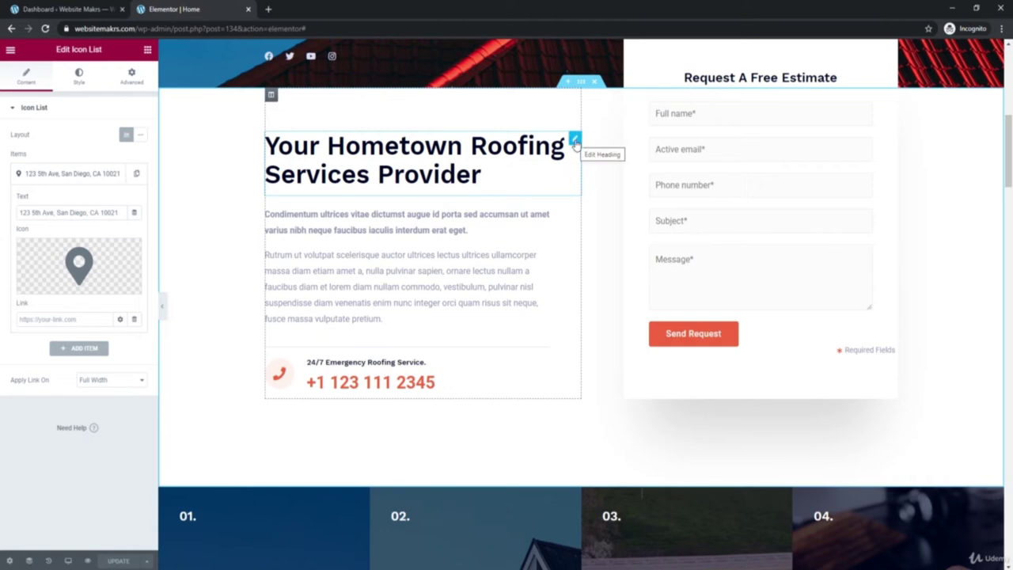
# Step: Replace 'Hometown' with 'San Diego' in the estimate section heading
pyautogui.click(575, 140)
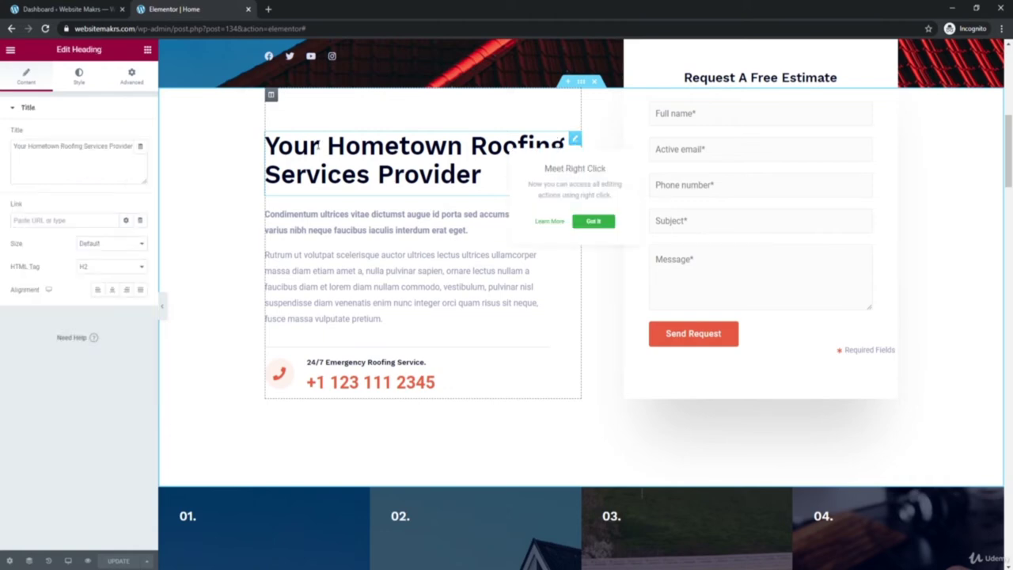
pyautogui.click(58, 146)
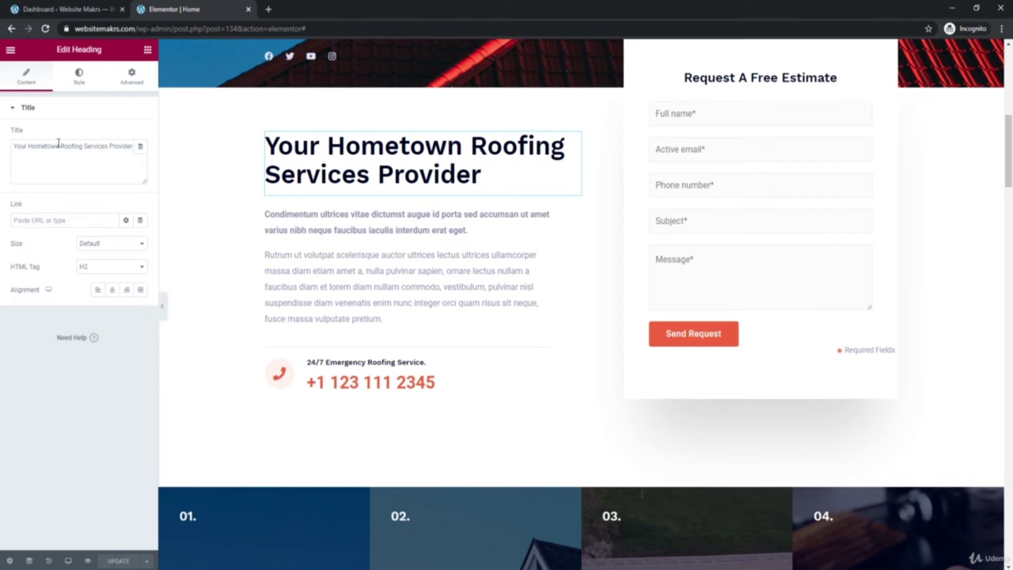
pyautogui.doubleClick(59, 145)
pyautogui.write('San Diego')
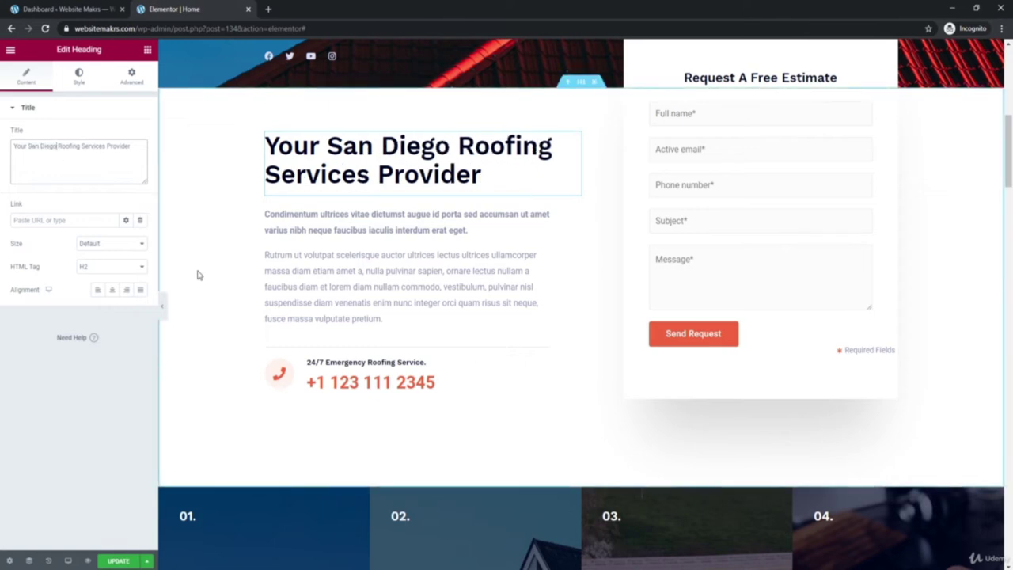
pyautogui.scroll(1, 197, 274)
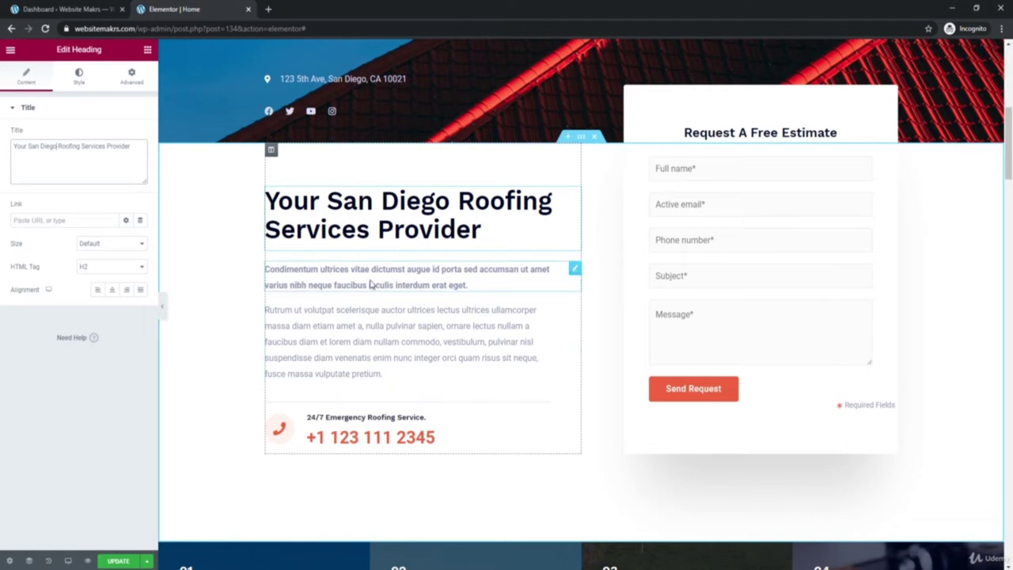
pyautogui.scroll(-1, 433, 345)
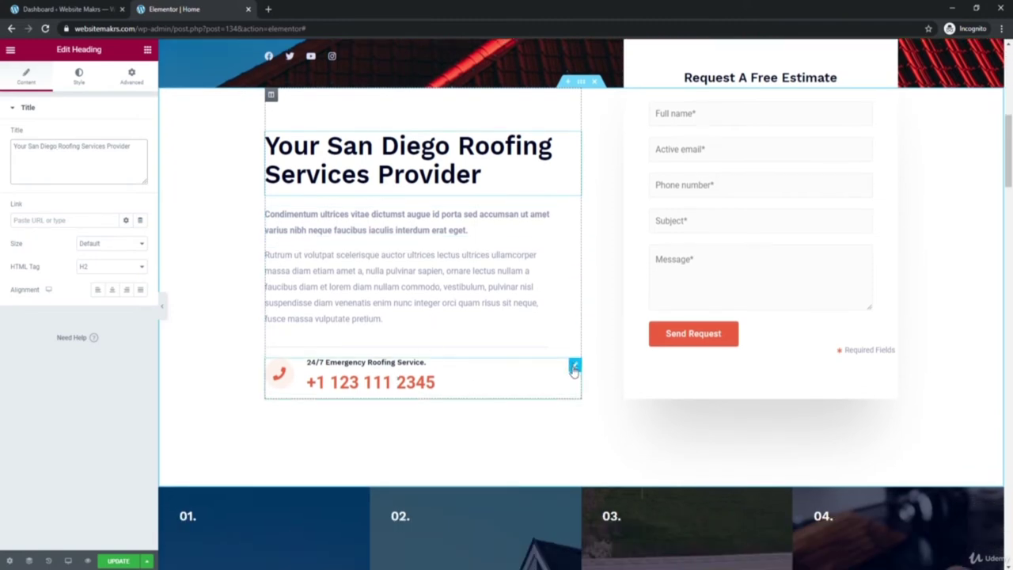
# Step: Replace the emergency icon box's phone digits with '911 123 456'
pyautogui.click(574, 367)
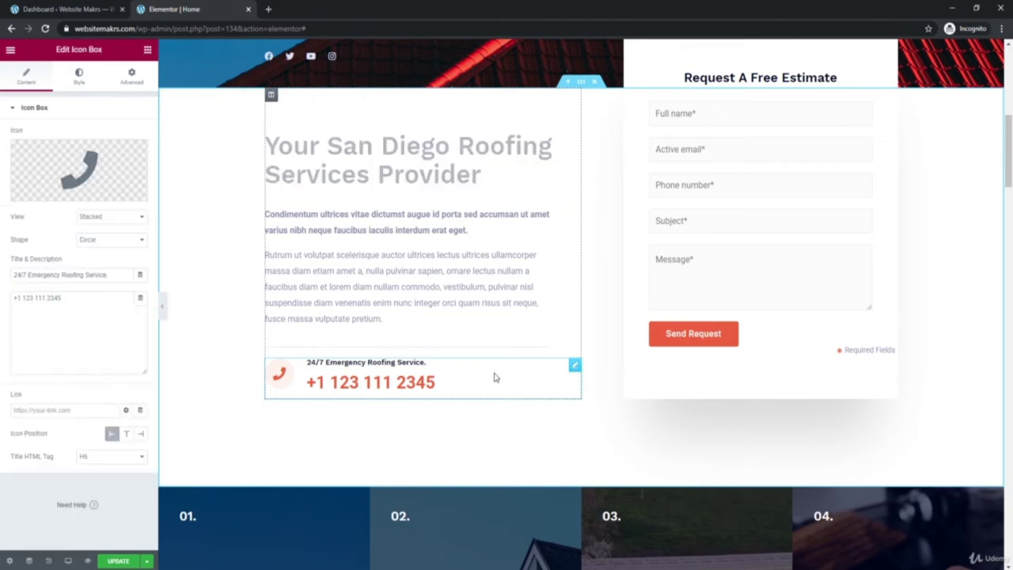
pyautogui.moveTo(76, 298); pyautogui.dragTo(27, 298)
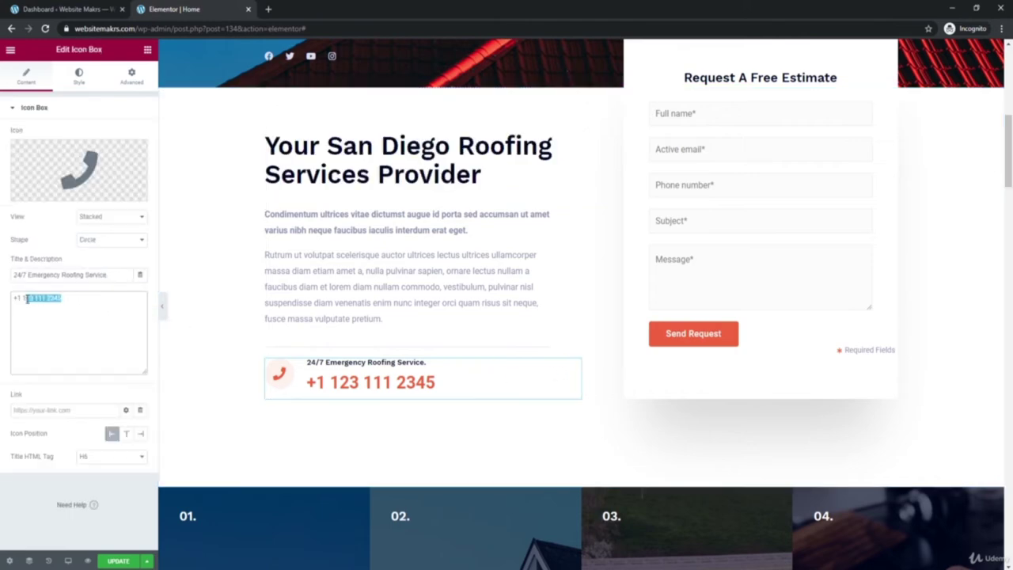
pyautogui.write('911')
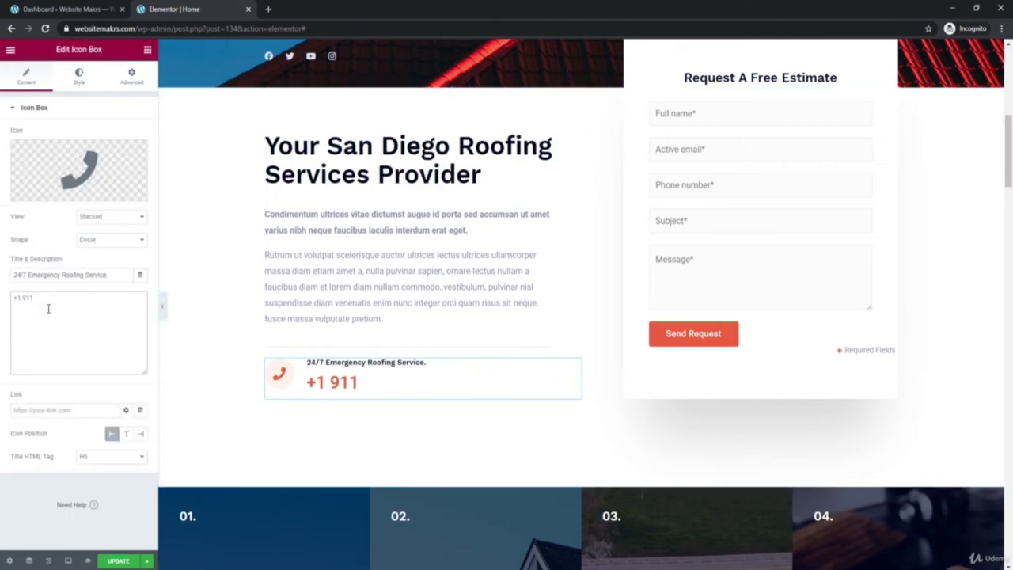
pyautogui.write(' 123 456')
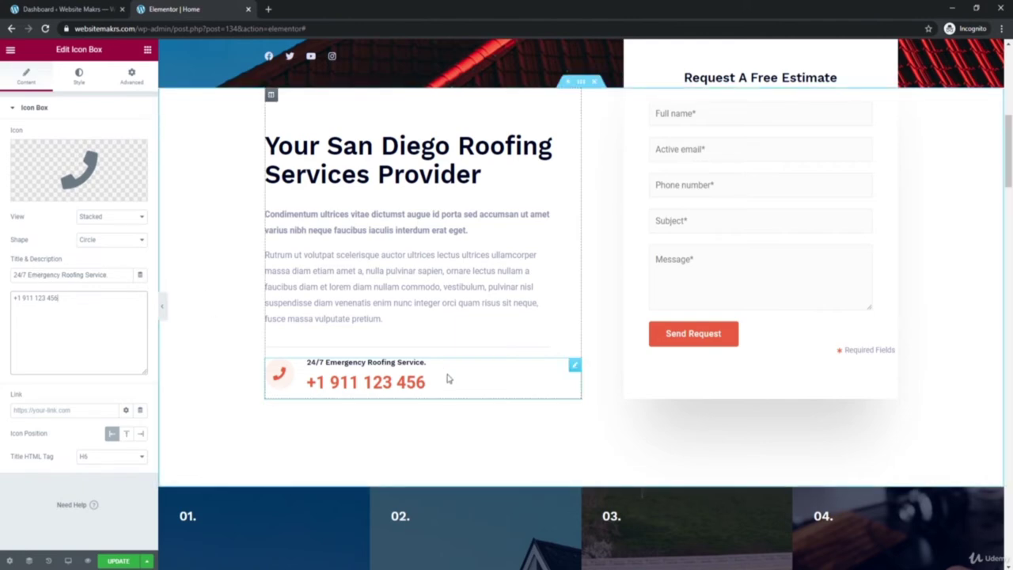
pyautogui.scroll(-4, 447, 379)
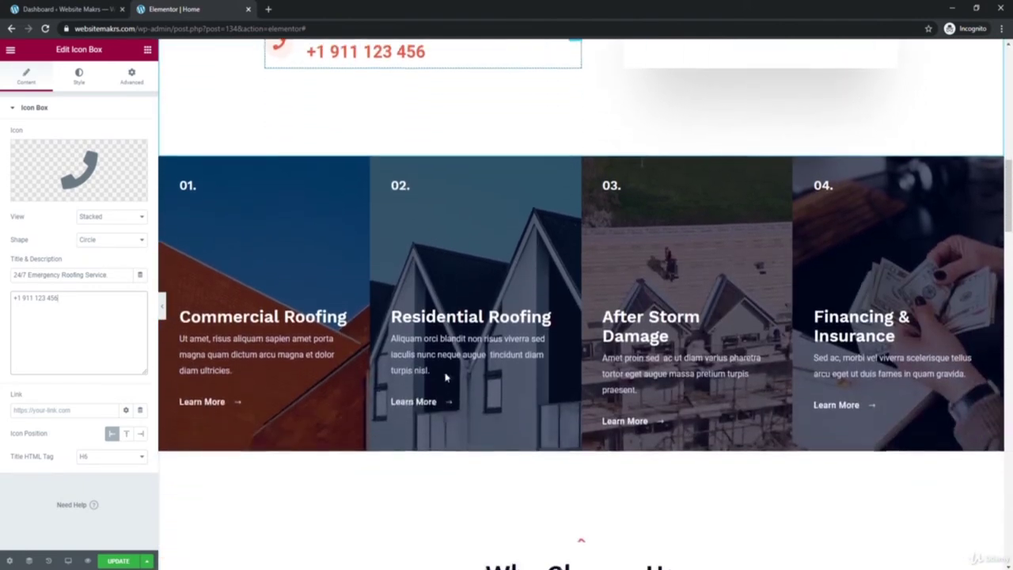
pyautogui.scroll(-1, 445, 377)
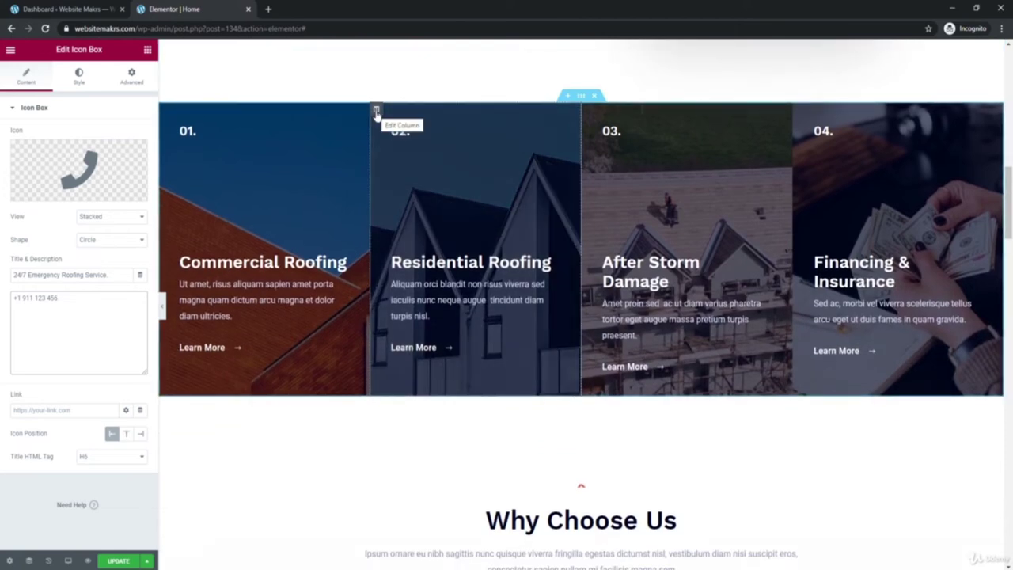
# Step: Move the Residential Roofing card ahead of Commercial Roofing and renumber them '01.' and '02.'
pyautogui.moveTo(377, 111); pyautogui.dragTo(178, 120)
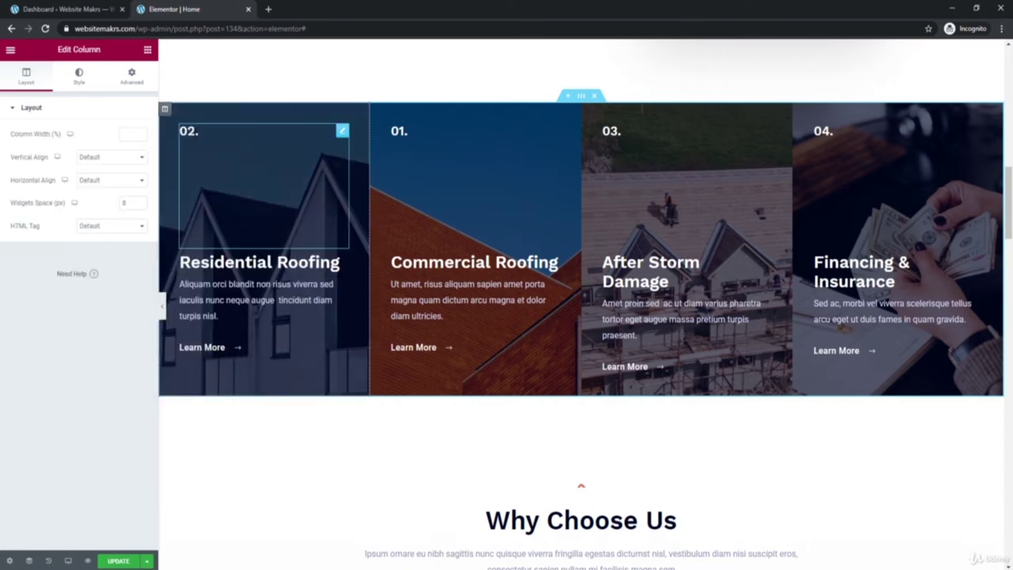
pyautogui.click(198, 132)
pyautogui.press('BackSpace')
pyautogui.press('BackSpace')
pyautogui.write('1.')
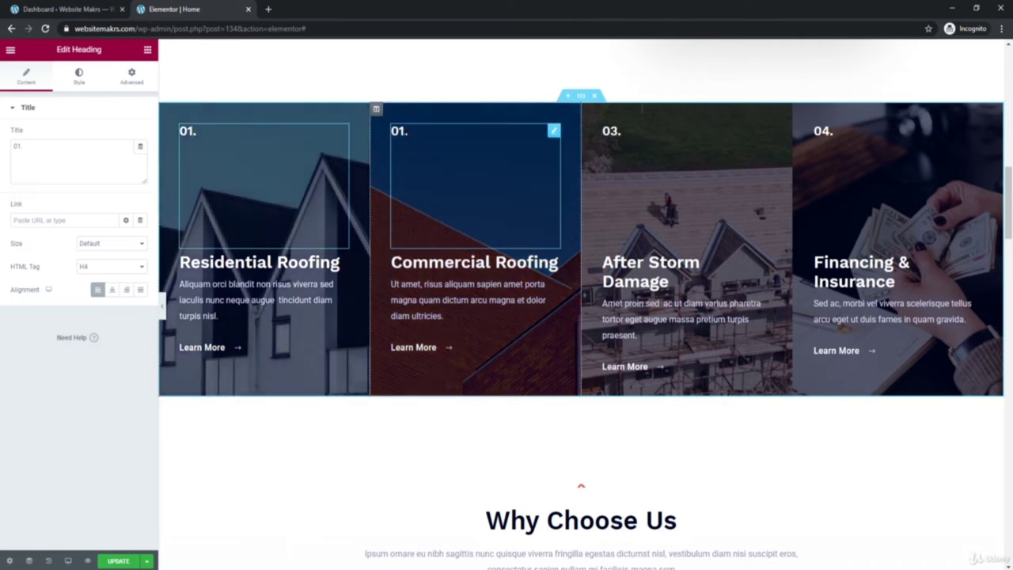
pyautogui.press('BackSpace')
pyautogui.write('2.')
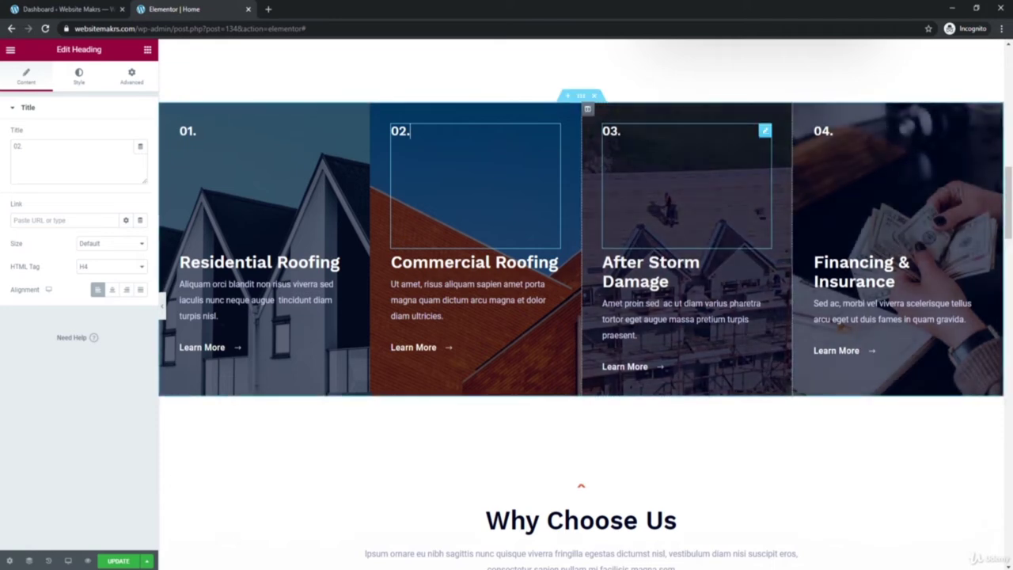
pyautogui.scroll(1, 383, 165)
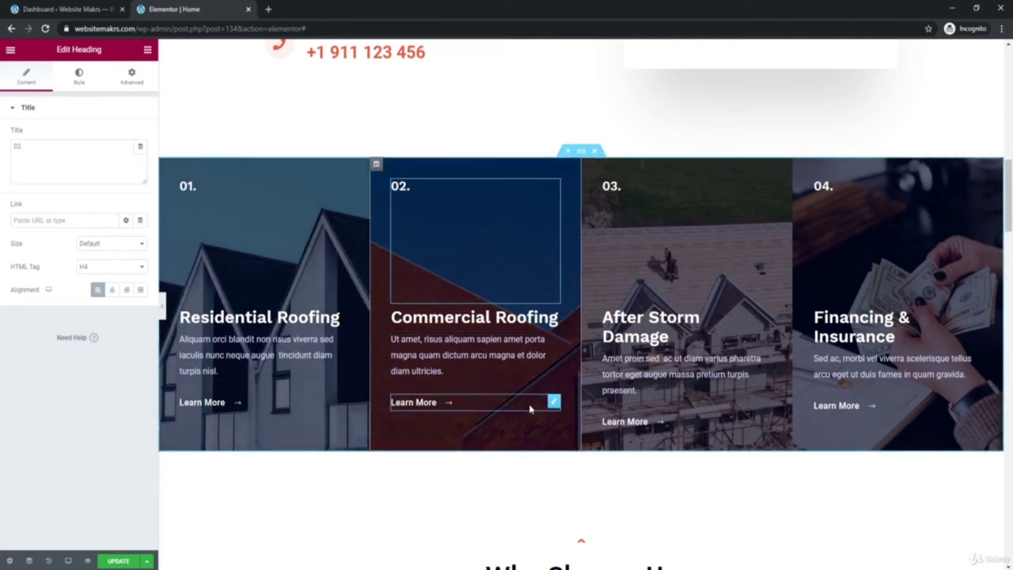
# Step: Upload the pexels-pixabay-48882 roof-tile photo as the Commercial Roofing column background and update the page
pyautogui.click(377, 167)
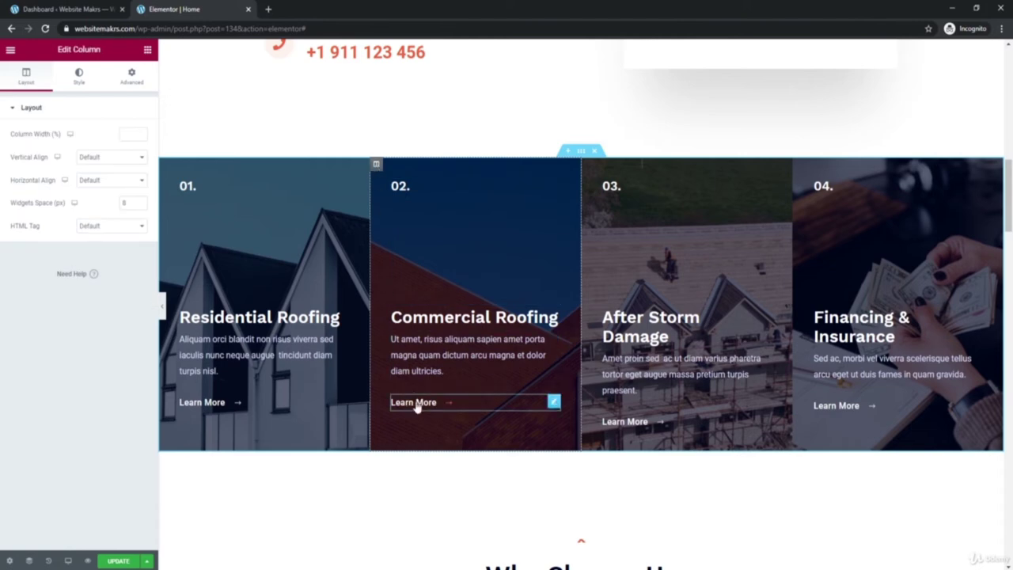
pyautogui.click(81, 76)
pyautogui.moveTo(106, 269)
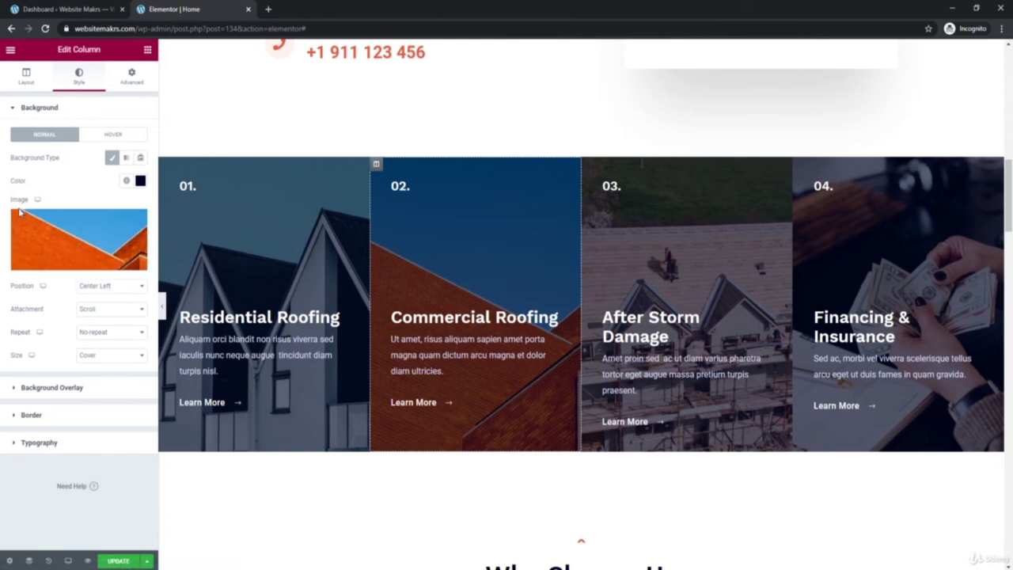
pyautogui.moveTo(69, 250)
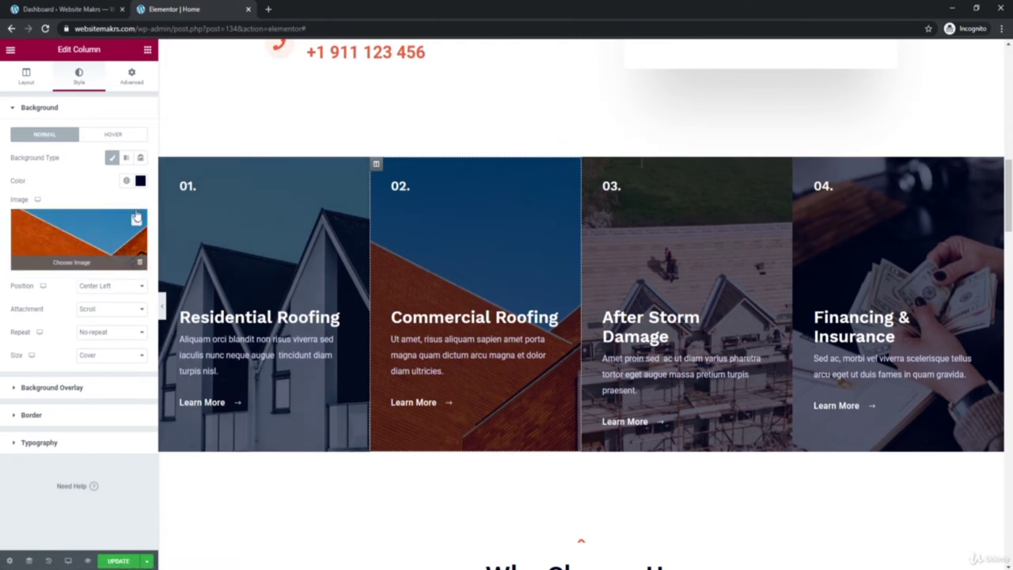
pyautogui.click(69, 250)
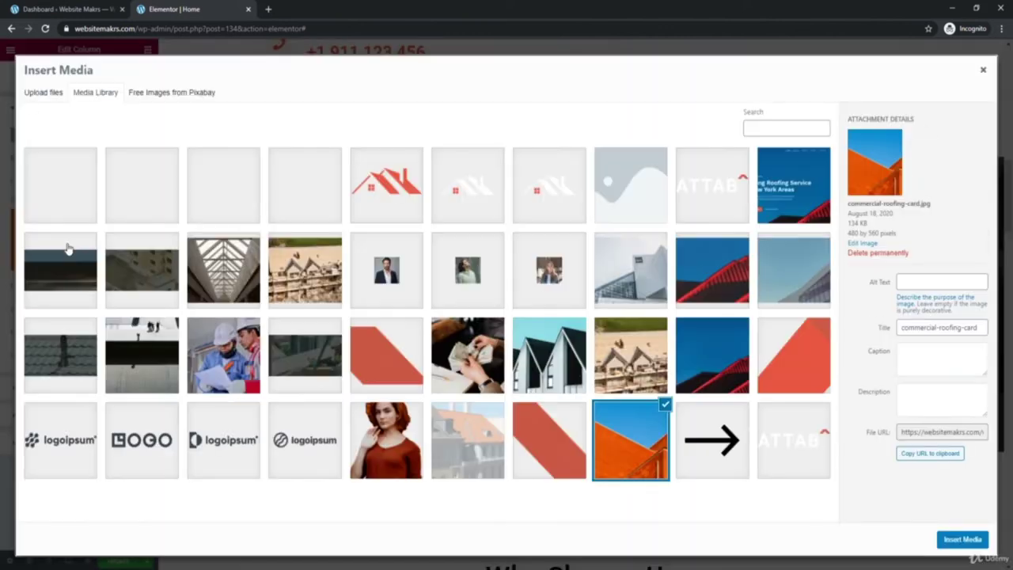
pyautogui.click(46, 95)
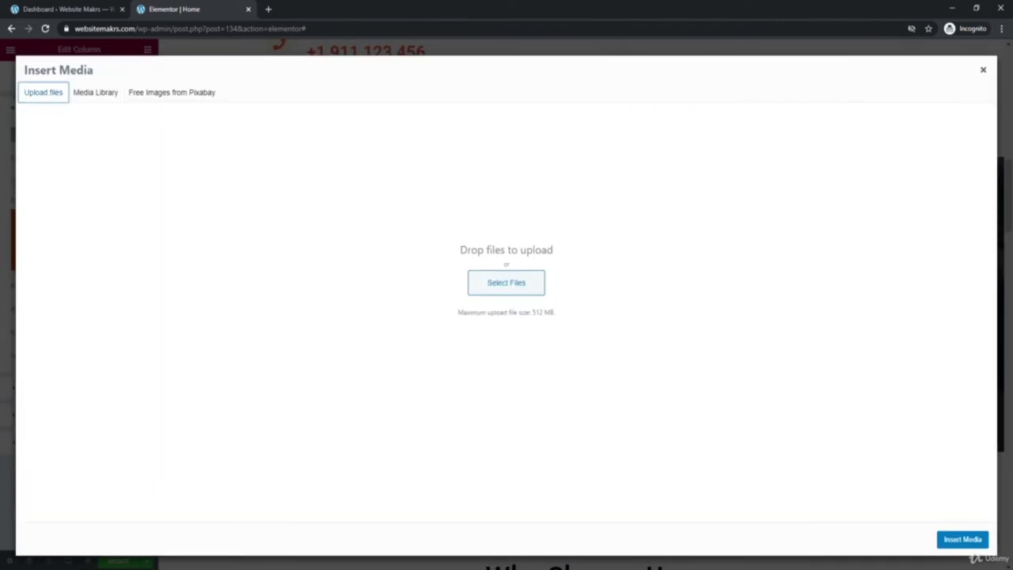
pyautogui.moveTo(1012, 253); pyautogui.dragTo(484, 277)
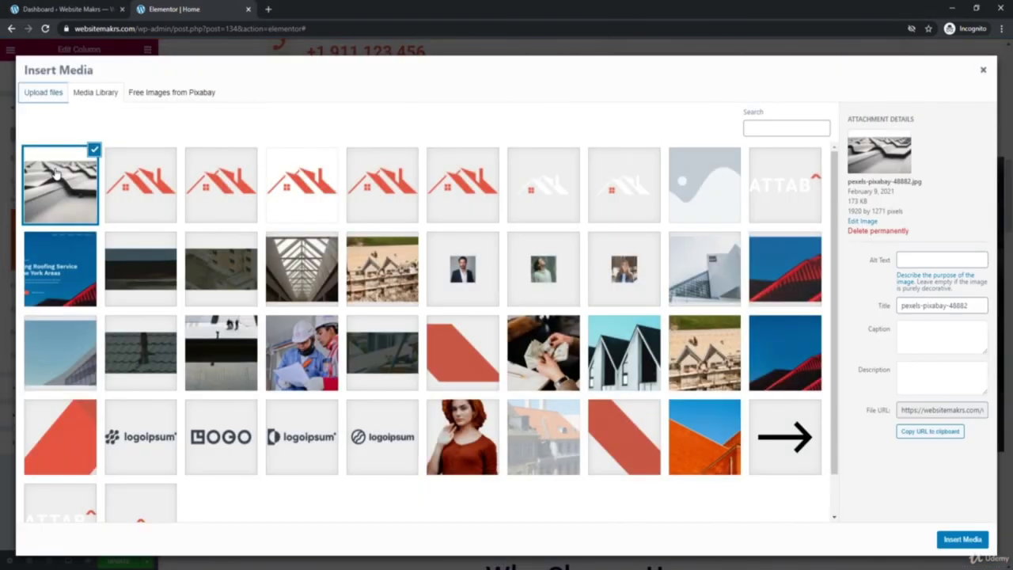
pyautogui.click(958, 541)
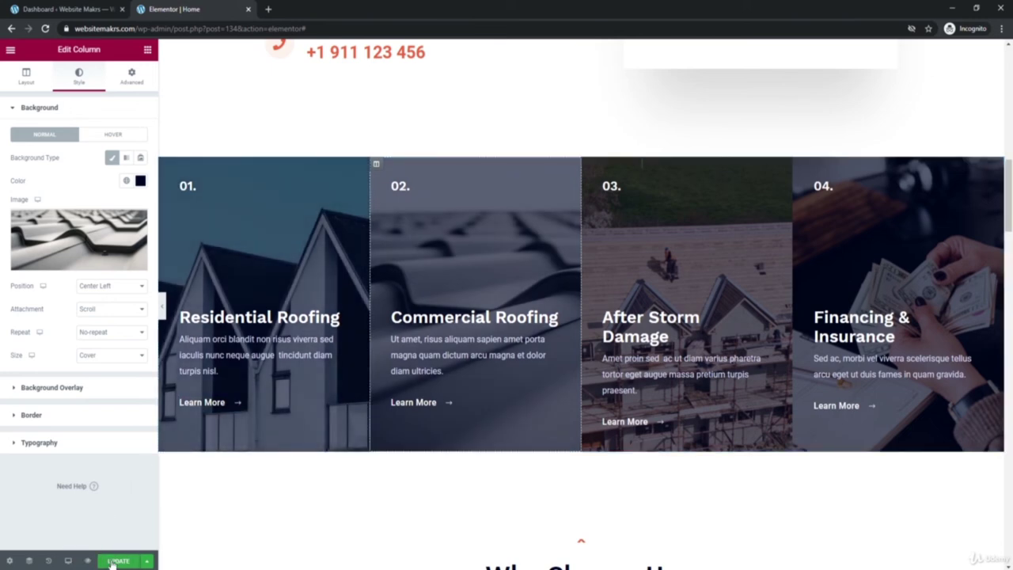
pyautogui.click(118, 561)
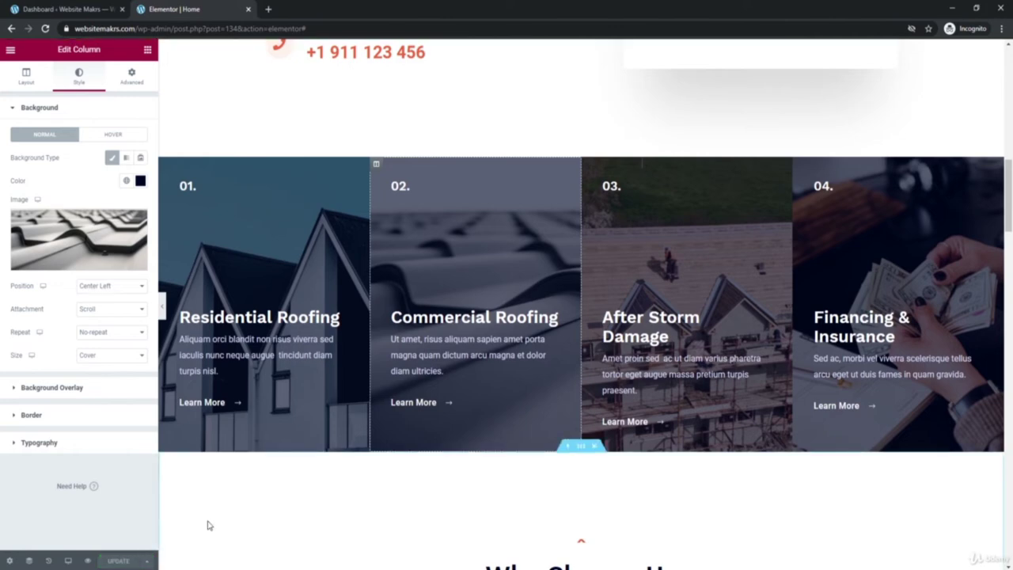
# Step: Move Affordable Package above Flexible Schedule and Flexible Schedule into column two
pyautogui.scroll(-6, 378, 473)
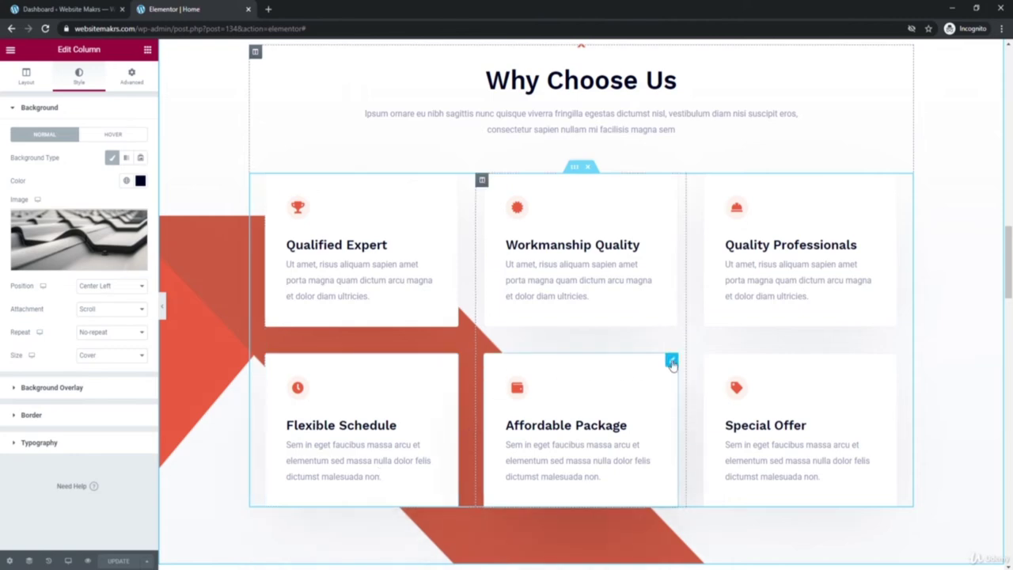
pyautogui.moveTo(671, 363); pyautogui.dragTo(277, 366)
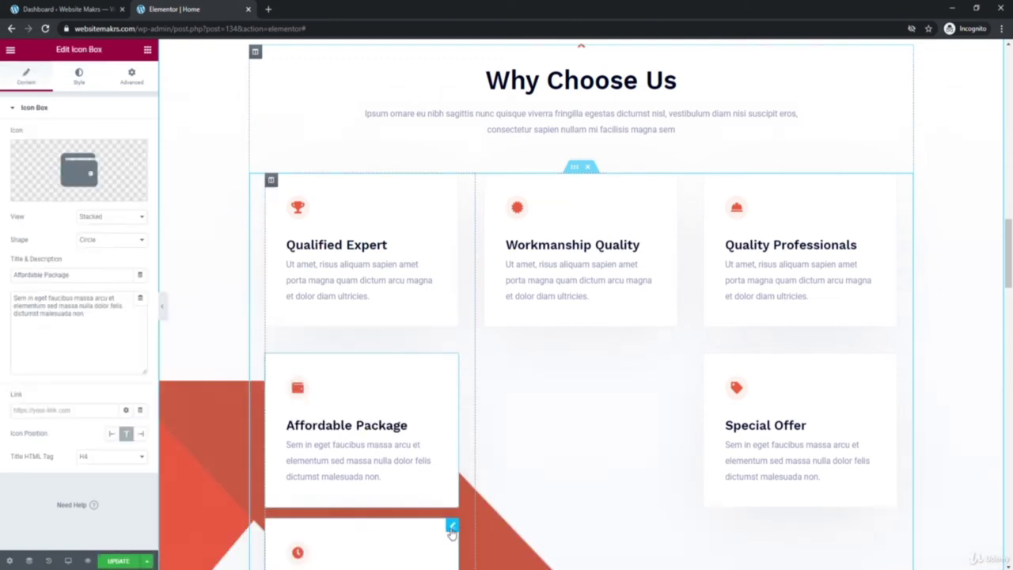
pyautogui.moveTo(451, 532); pyautogui.dragTo(537, 366)
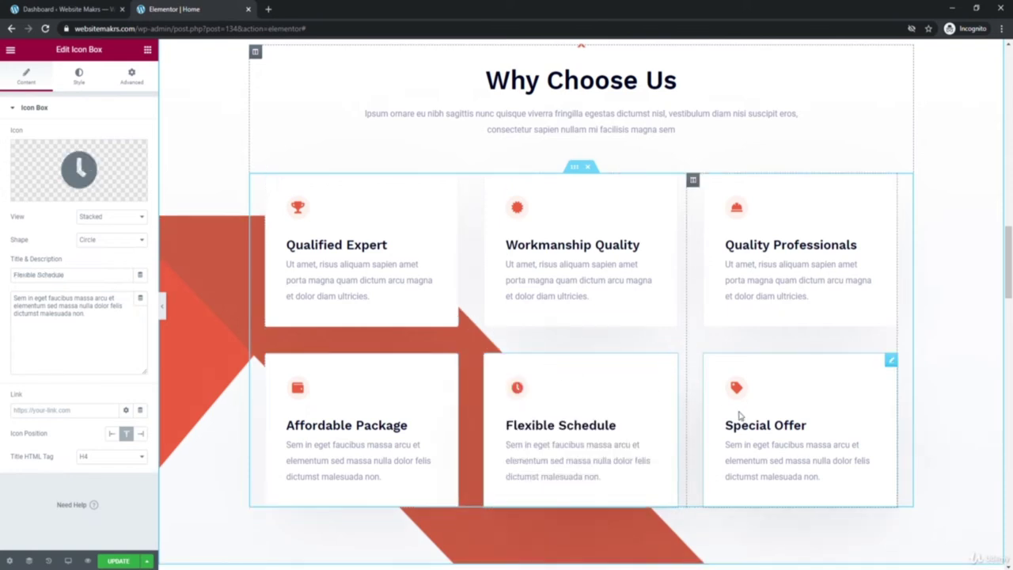
# Step: Give the Special Offer box the double-tag Tags icon from the Icon Library
pyautogui.click(807, 425)
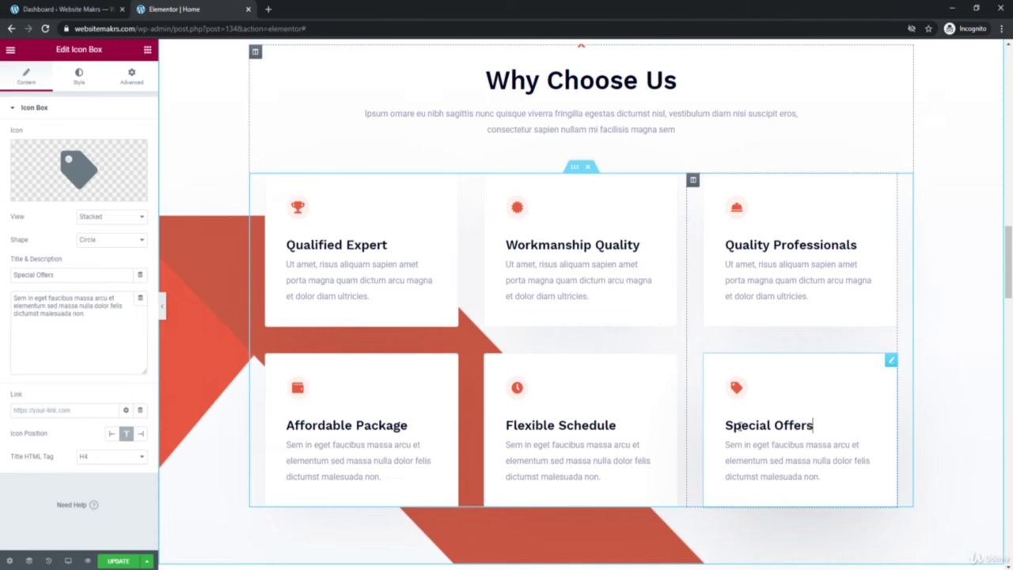
pyautogui.click(77, 177)
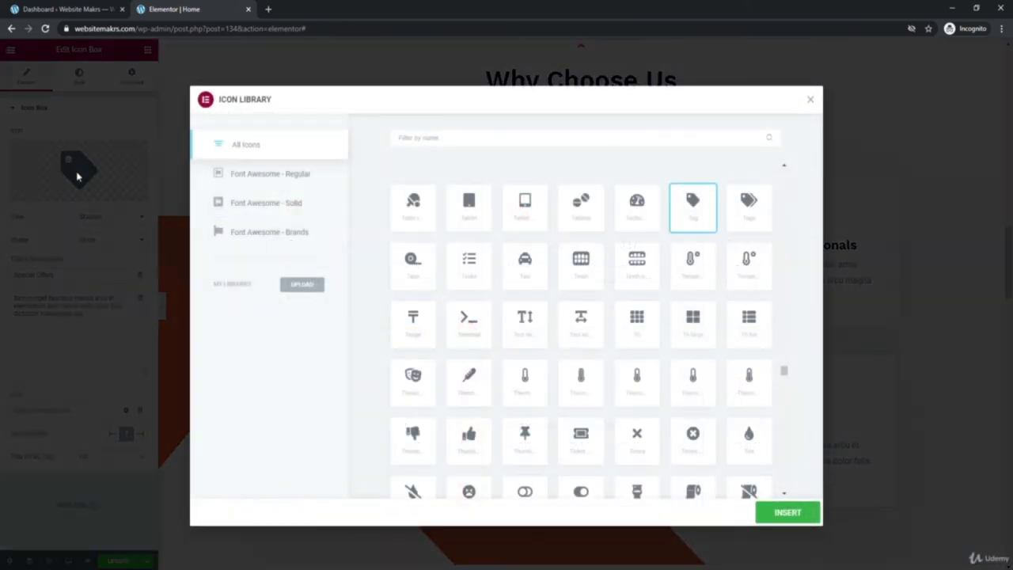
pyautogui.click(747, 211)
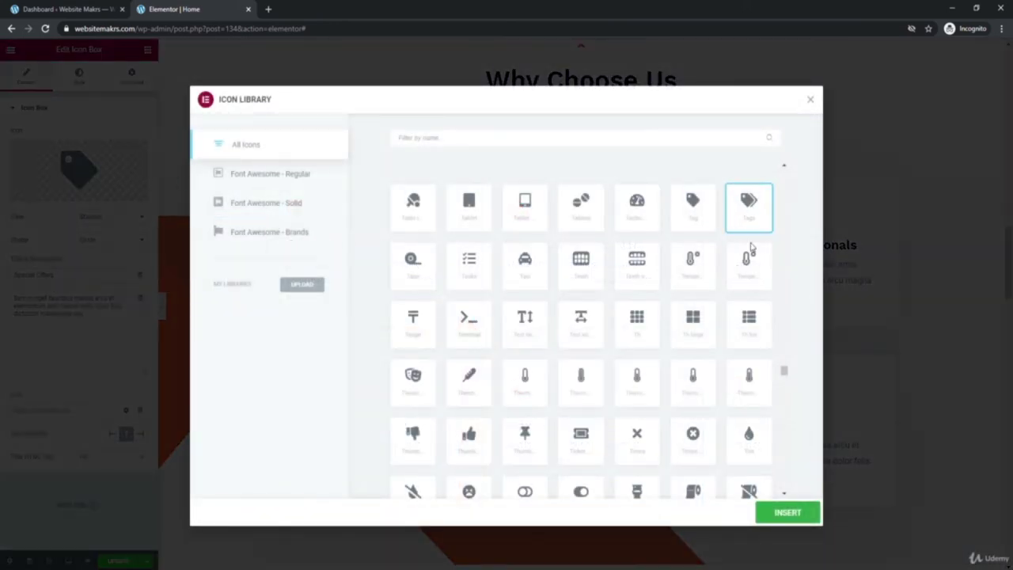
pyautogui.click(789, 512)
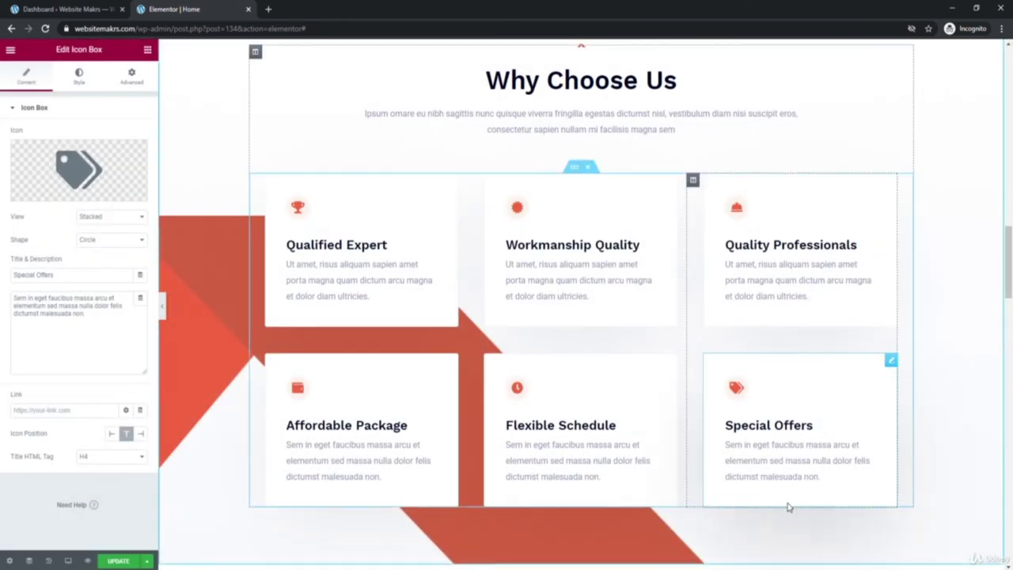
pyautogui.scroll(-1, 788, 506)
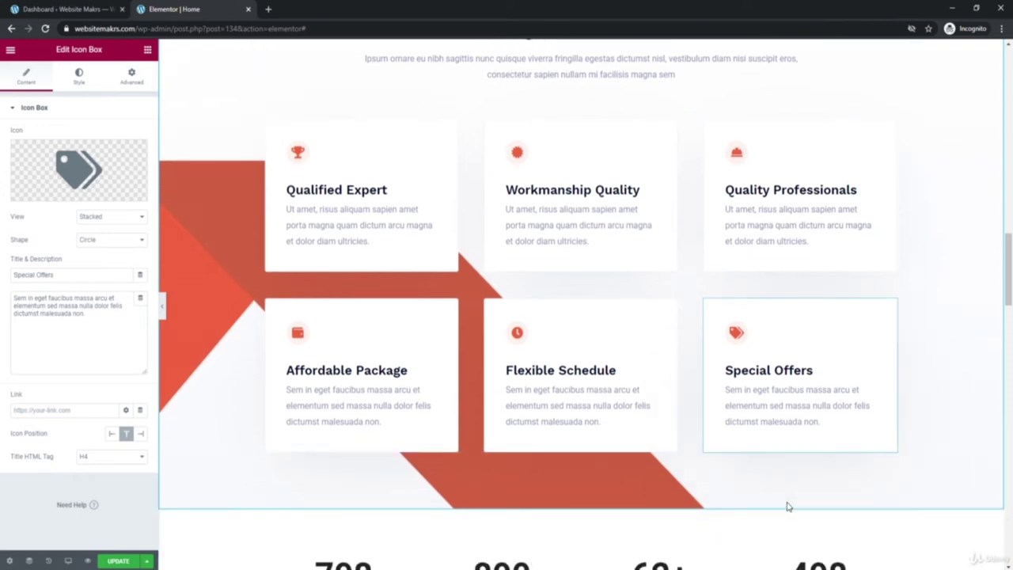
# Step: Save the home page edits with UPDATE and scroll through the updated San Diego page
pyautogui.click(119, 560)
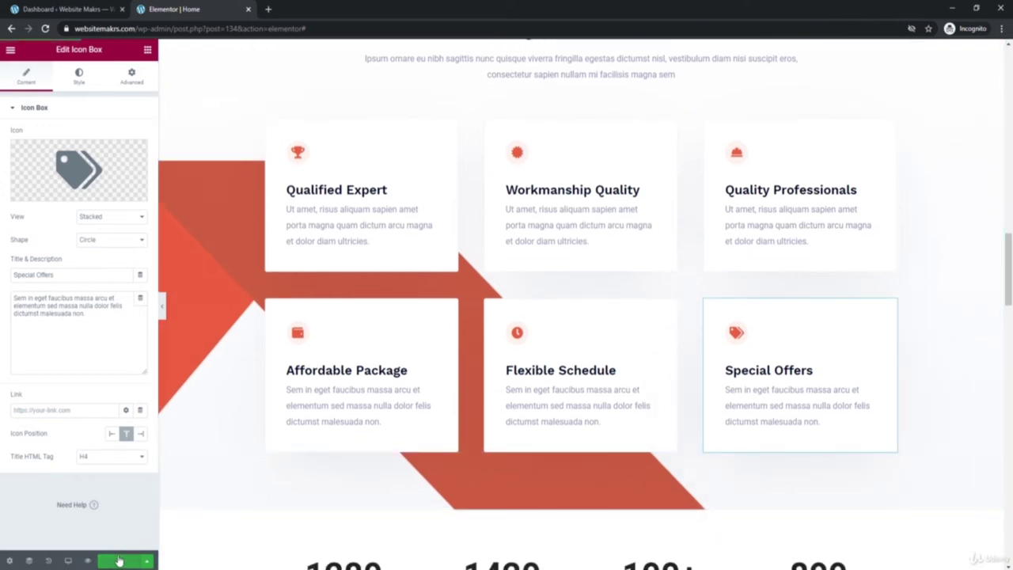
pyautogui.scroll(-3, 715, 411)
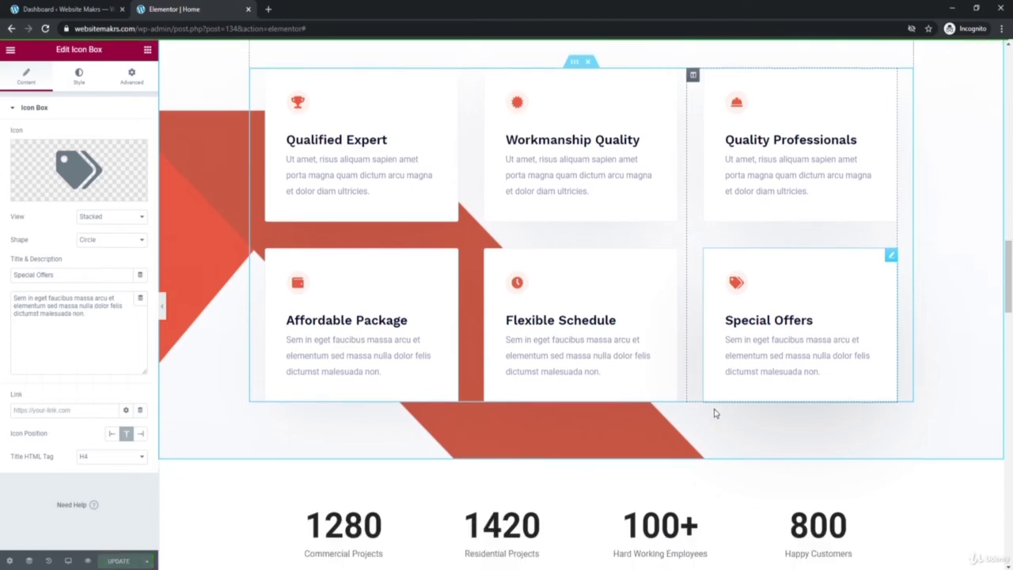
pyautogui.scroll(-6, 714, 412)
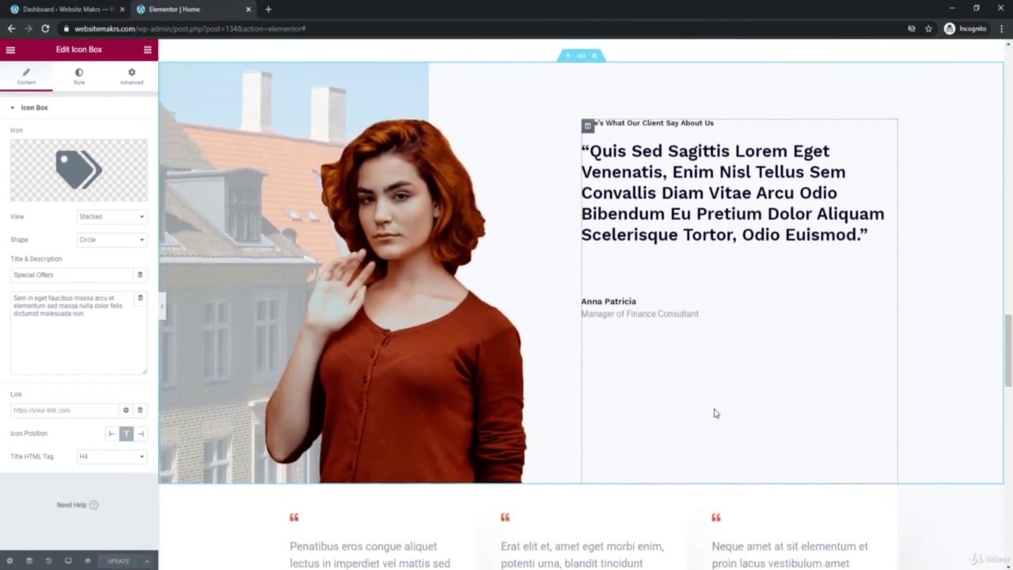
pyautogui.scroll(-7, 715, 411)
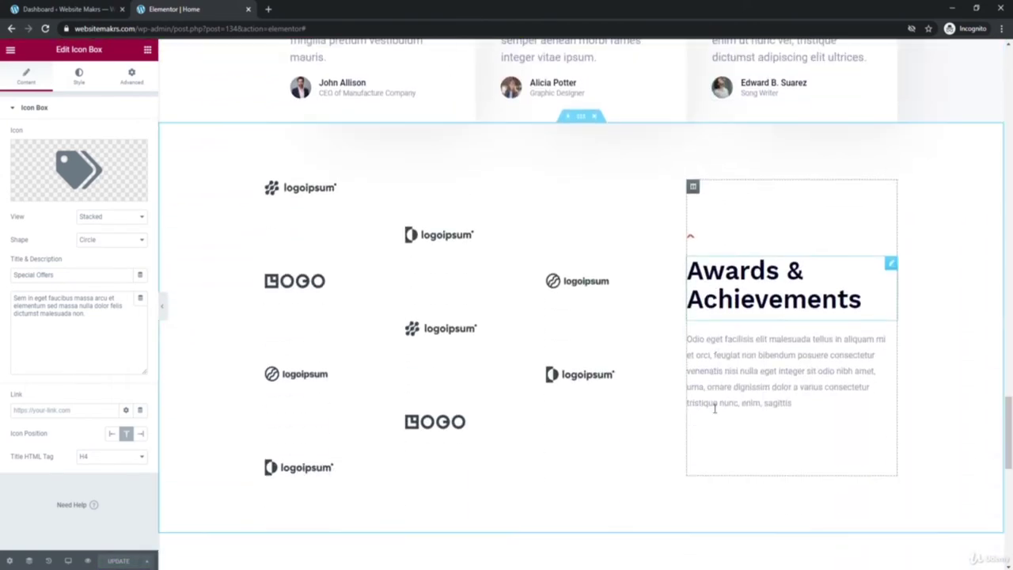
pyautogui.scroll(-1, 714, 411)
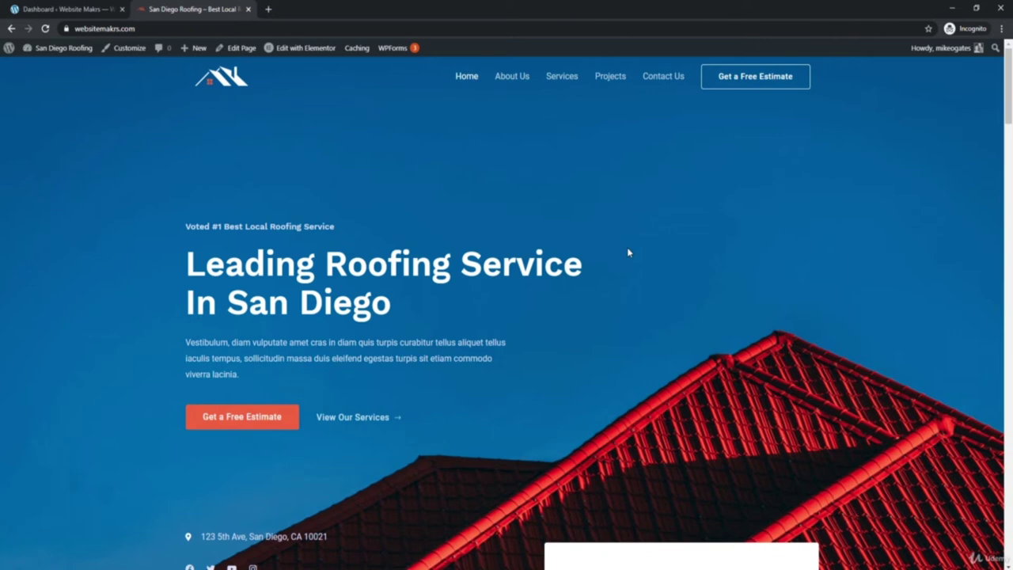
# Step: Go to the About Us page and open it with Edit with Elementor
pyautogui.click(511, 80)
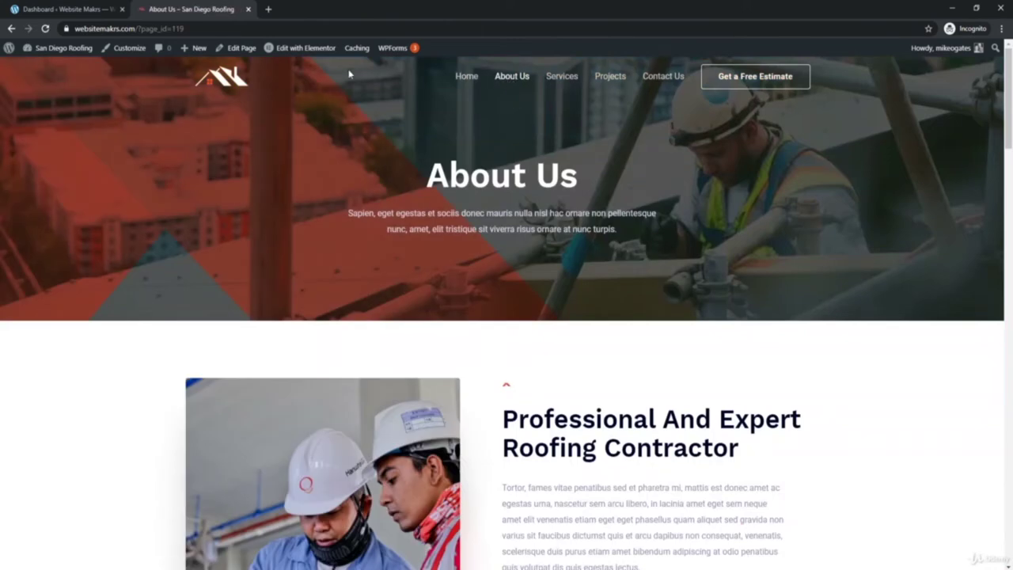
pyautogui.click(291, 52)
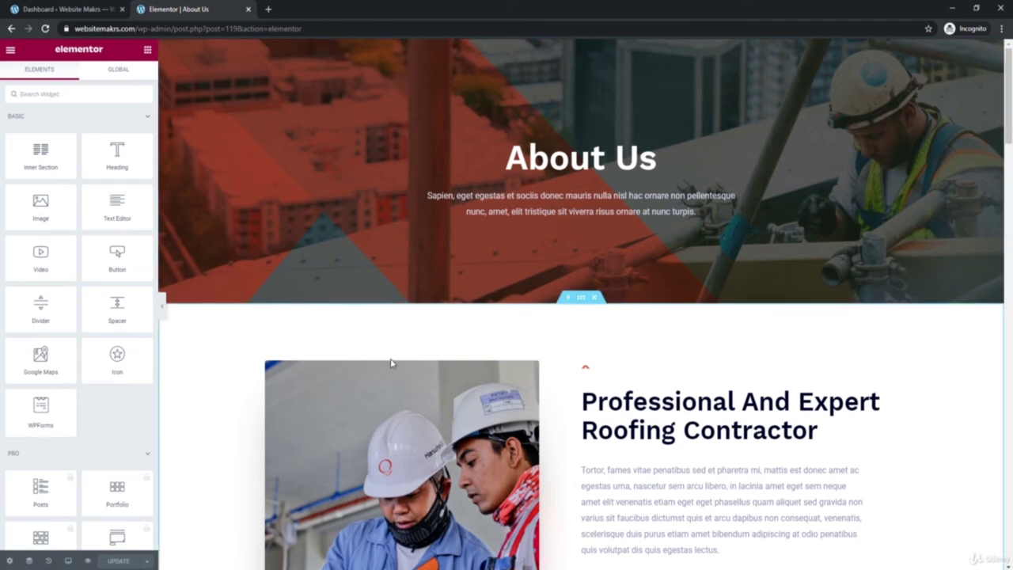
# Step: Scroll down to Our Mission and add an empty section directly above it
pyautogui.scroll(-5, 391, 360)
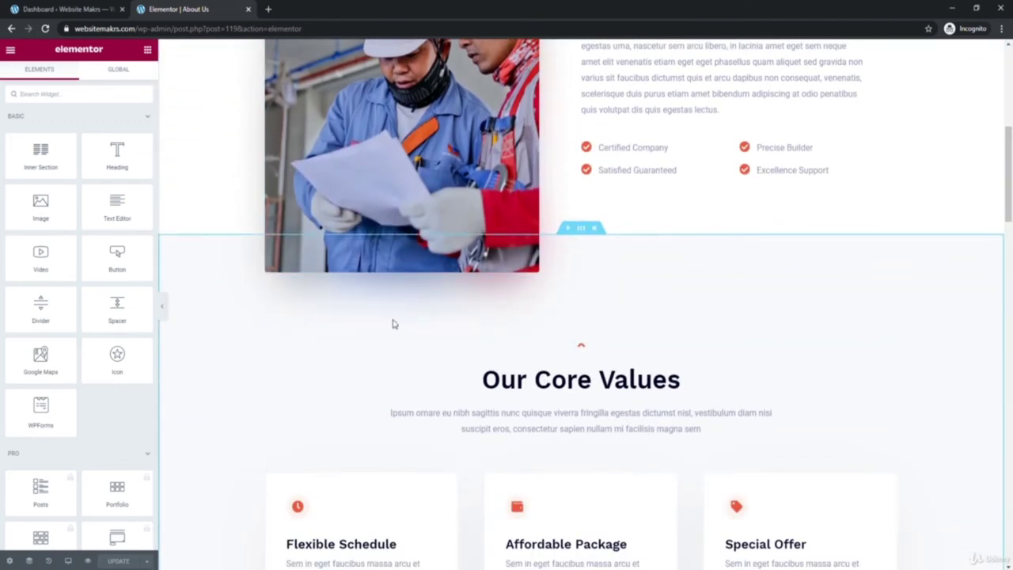
pyautogui.scroll(-6, 390, 321)
pyautogui.scroll(-4, 390, 315)
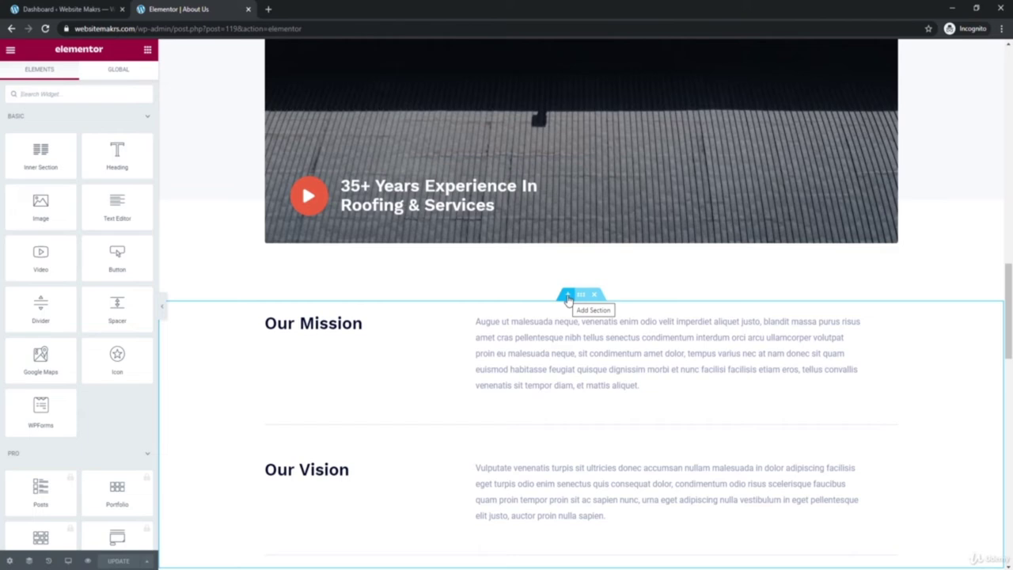
pyautogui.click(567, 296)
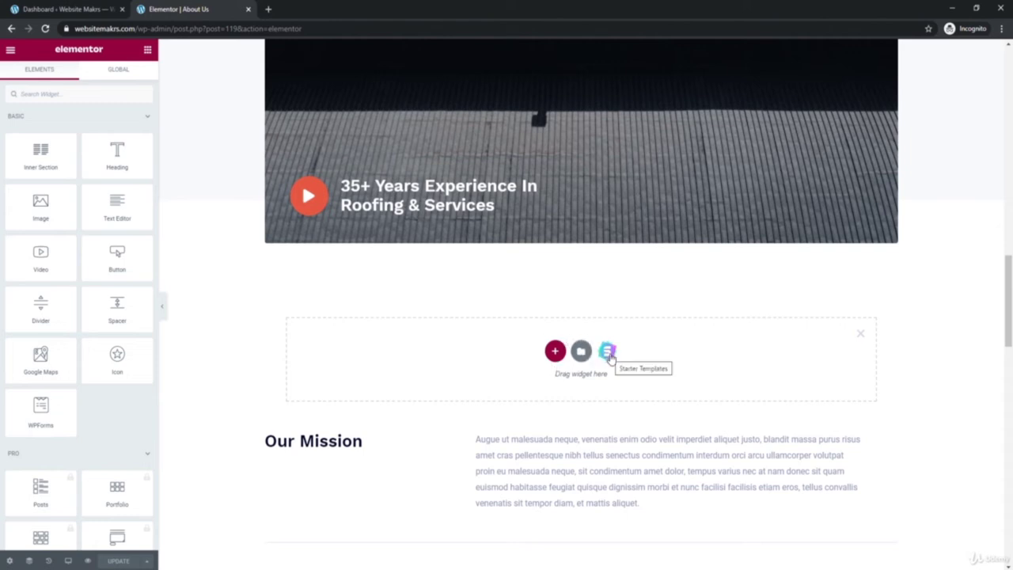
# Step: Open the template library's Blocks view and try filtering by the Faq category
pyautogui.click(580, 353)
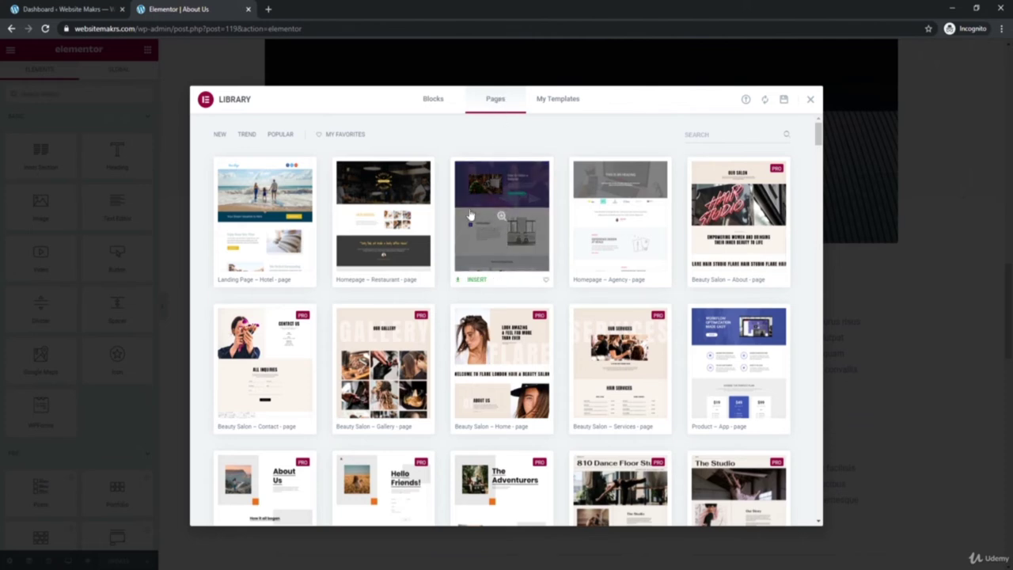
pyautogui.click(433, 101)
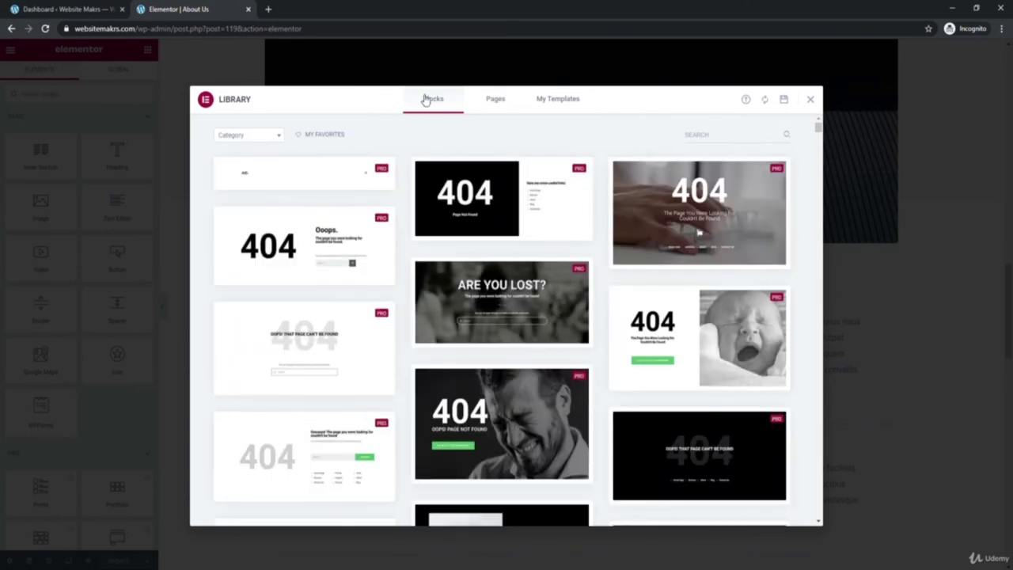
pyautogui.click(268, 140)
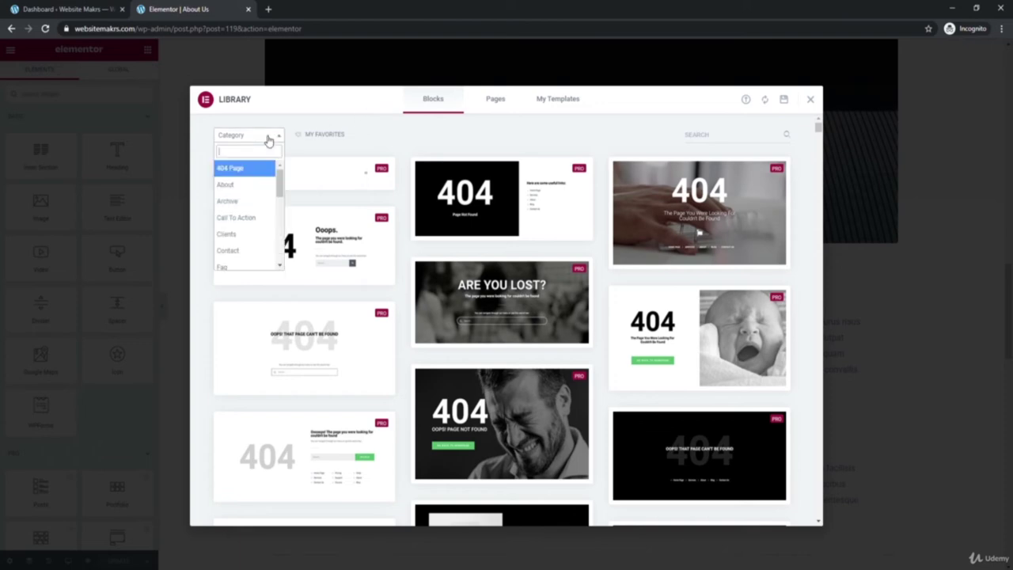
pyautogui.scroll(-2, 245, 219)
pyautogui.click(226, 216)
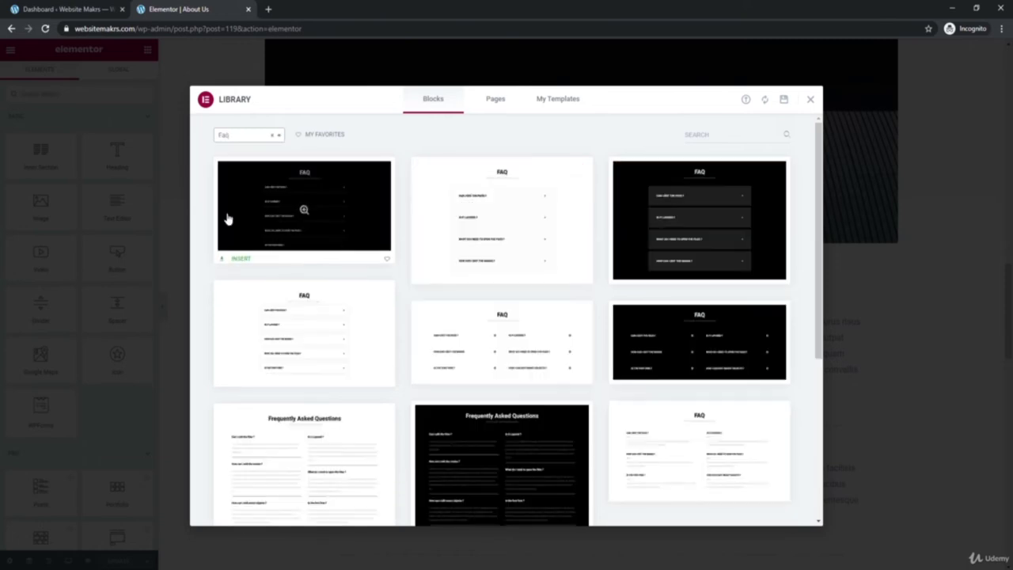
pyautogui.scroll(-3, 518, 218)
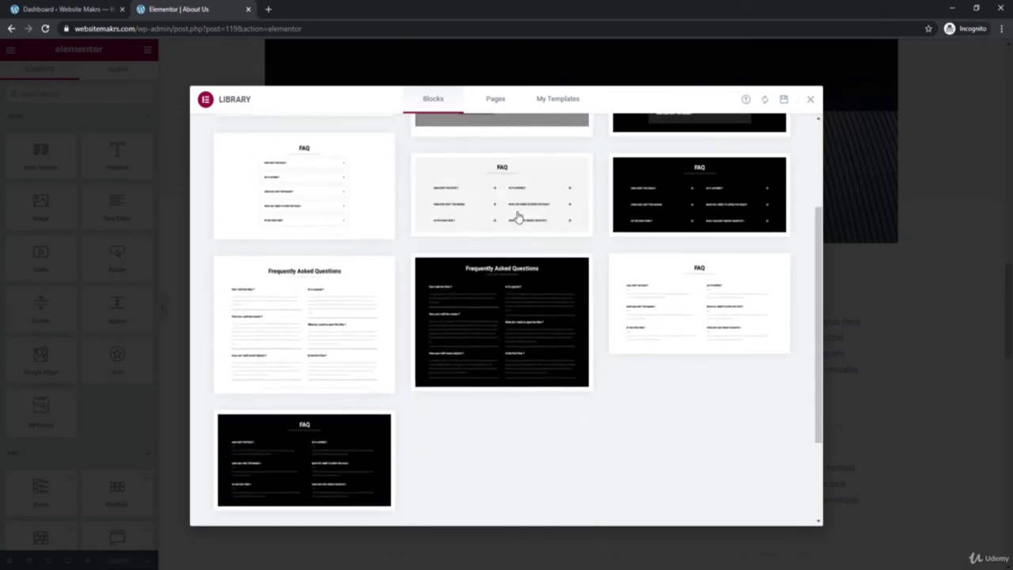
pyautogui.scroll(3, 506, 237)
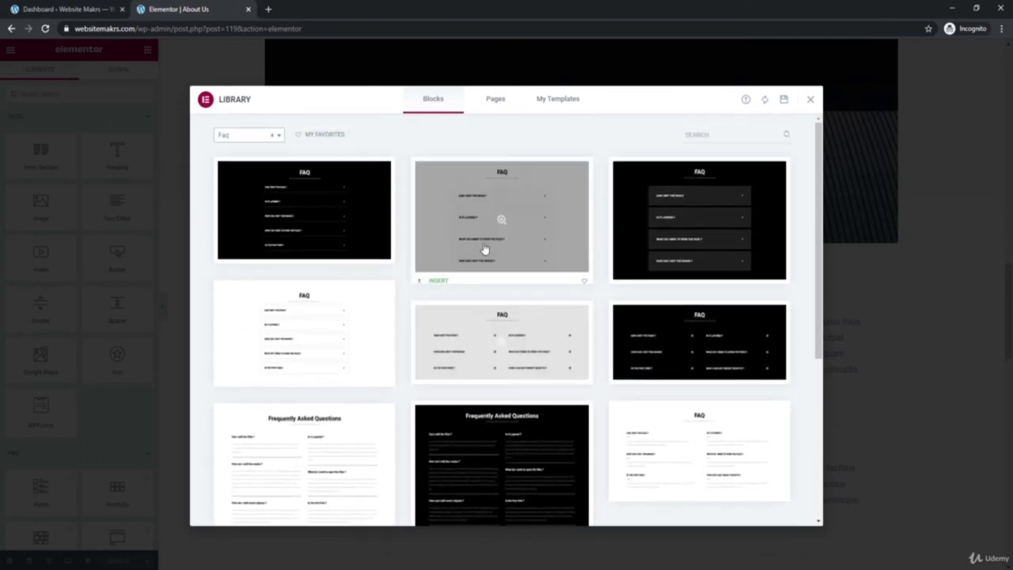
# Step: Filter the blocks to the Team category and preview Team Section Slide
pyautogui.click(278, 139)
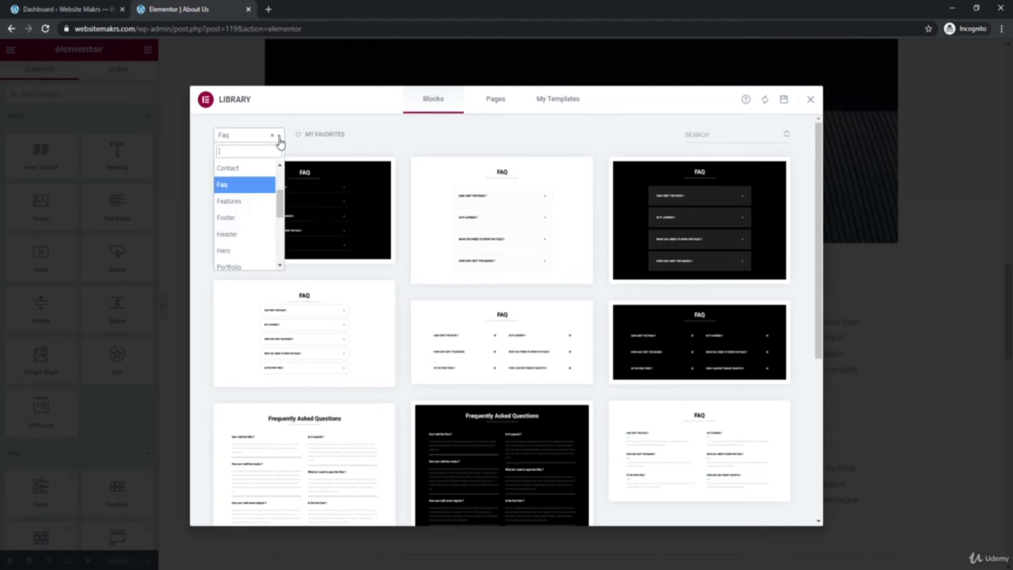
pyautogui.scroll(-5, 243, 210)
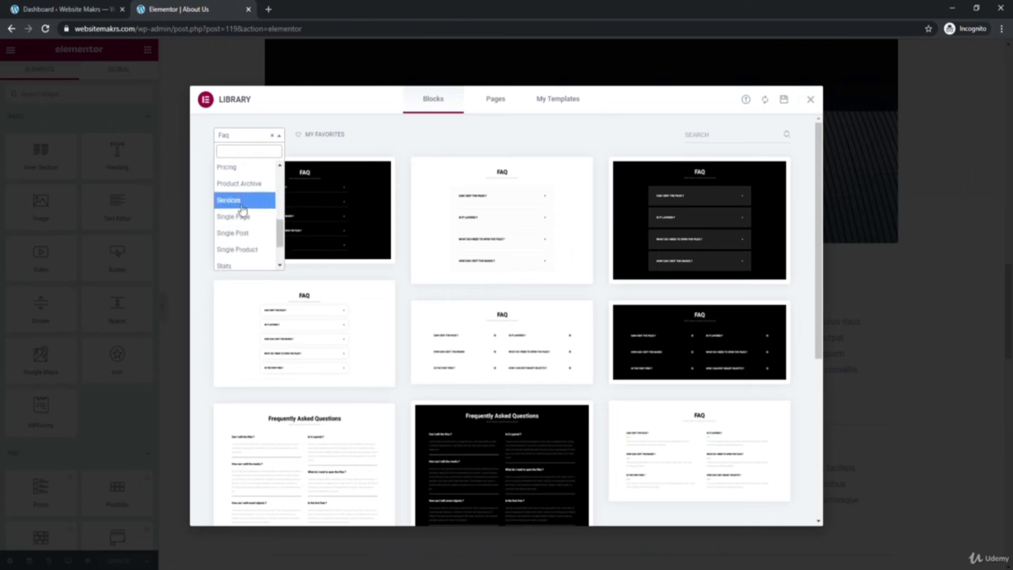
pyautogui.click(234, 246)
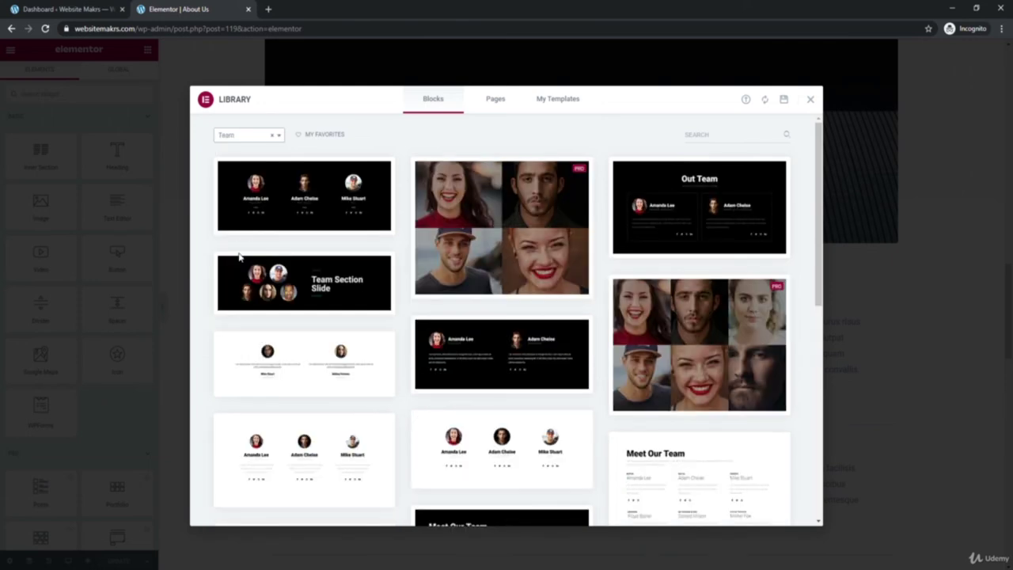
pyautogui.scroll(-5, 246, 269)
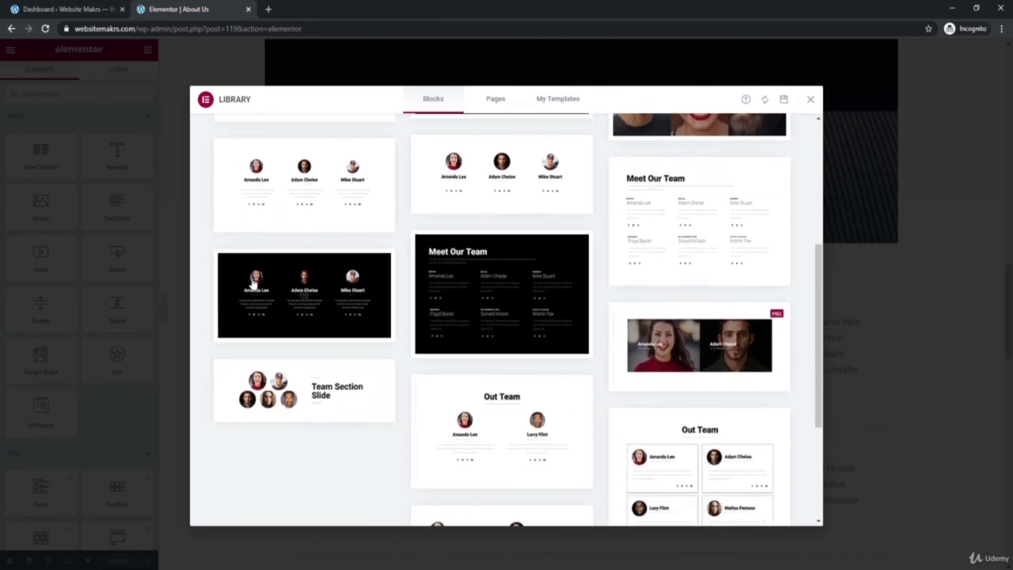
pyautogui.moveTo(255, 398)
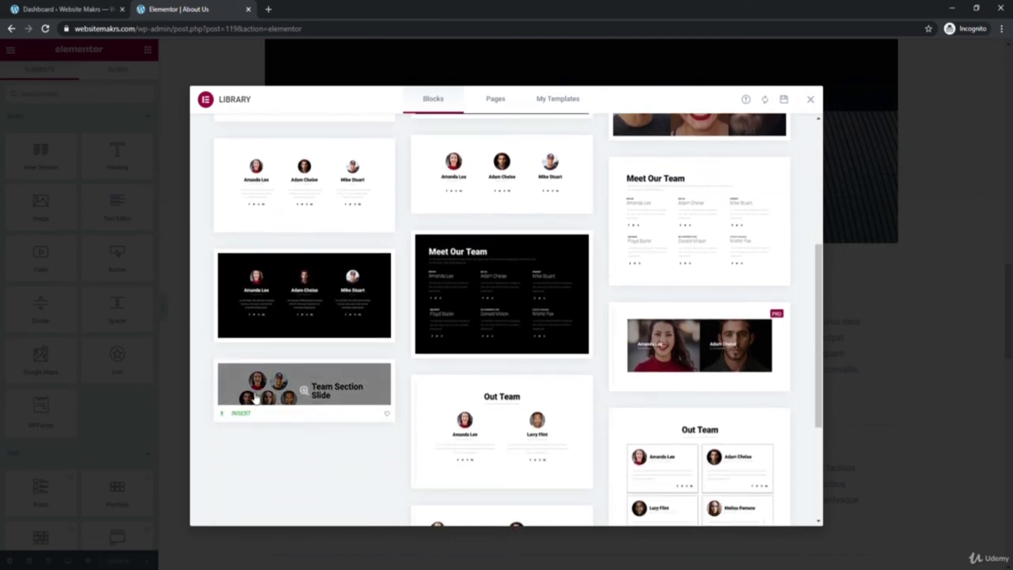
pyautogui.click(305, 390)
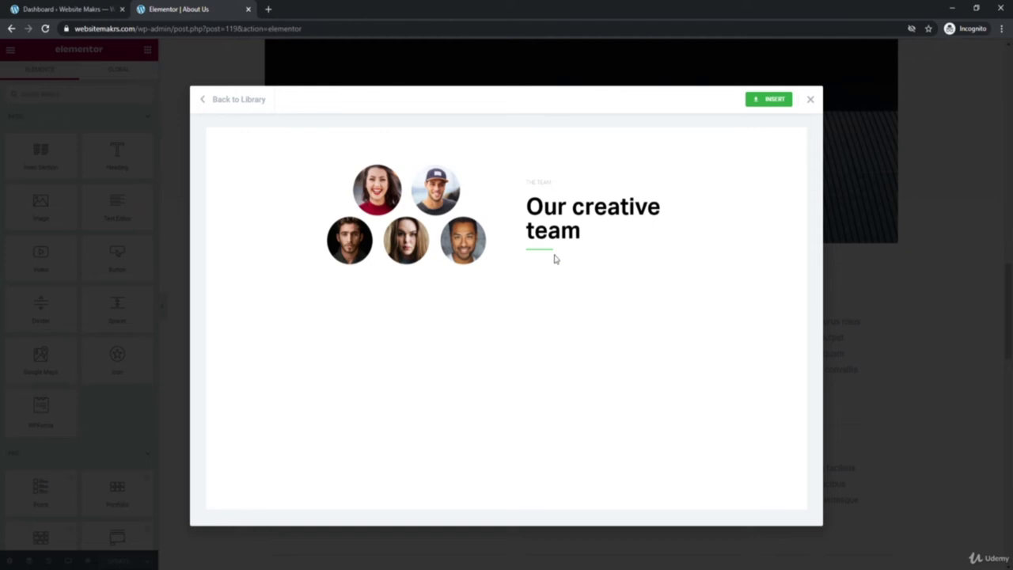
# Step: Insert the Team Section Slide block above Our Mission and open the media library for the capped man's photo
pyautogui.click(775, 100)
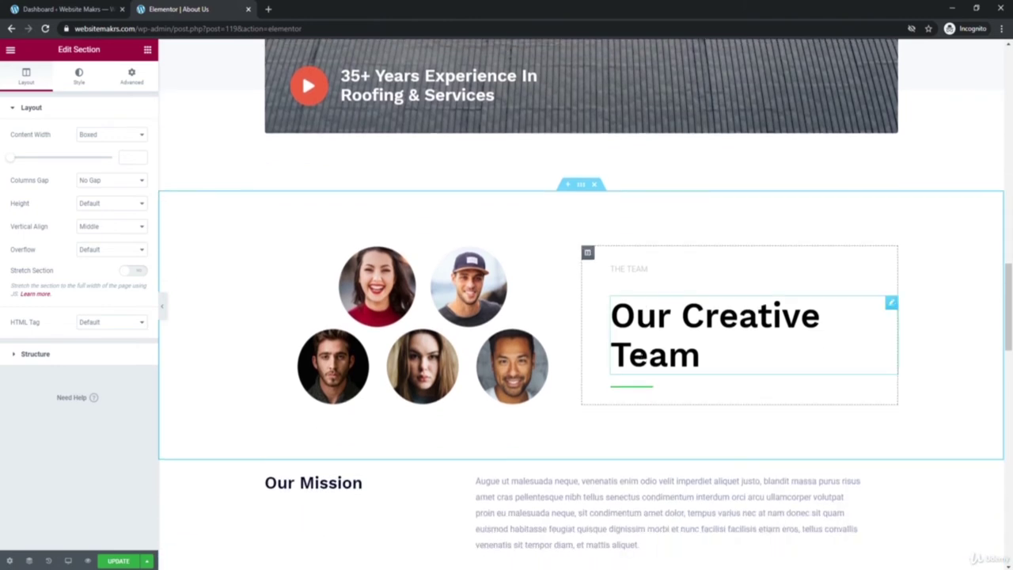
pyautogui.scroll(7, 639, 371)
pyautogui.scroll(-7, 586, 443)
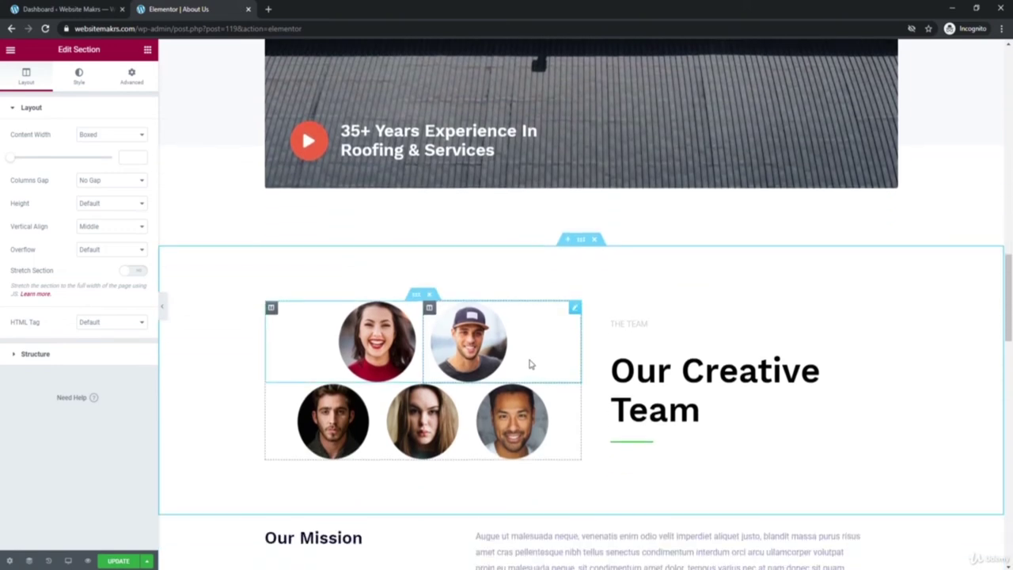
pyautogui.click(575, 310)
pyautogui.click(51, 171)
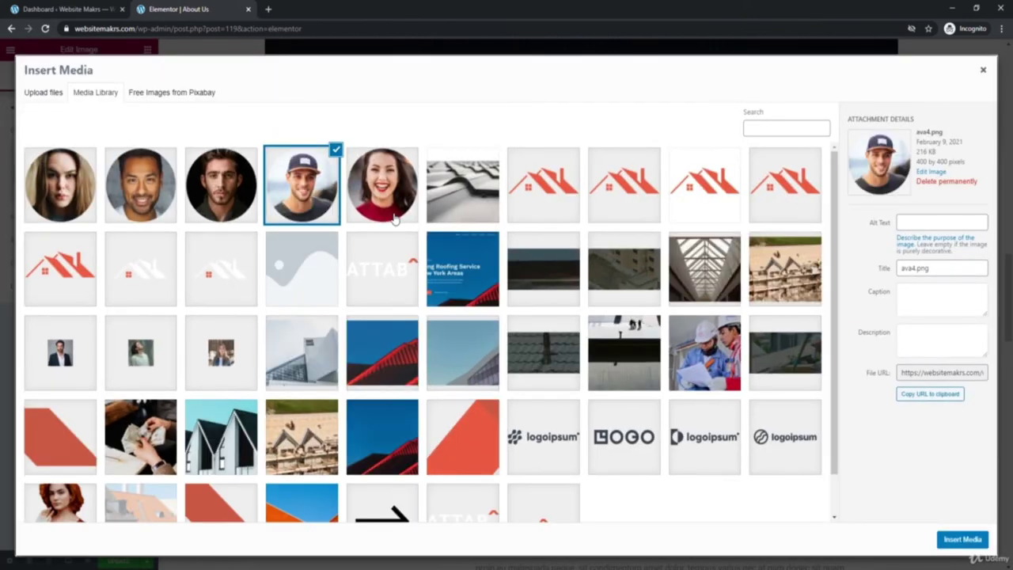
# Step: Replace the capped man's team photo with the smiling woman's portrait ava1.png
pyautogui.scroll(-1, 200, 269)
pyautogui.click(64, 463)
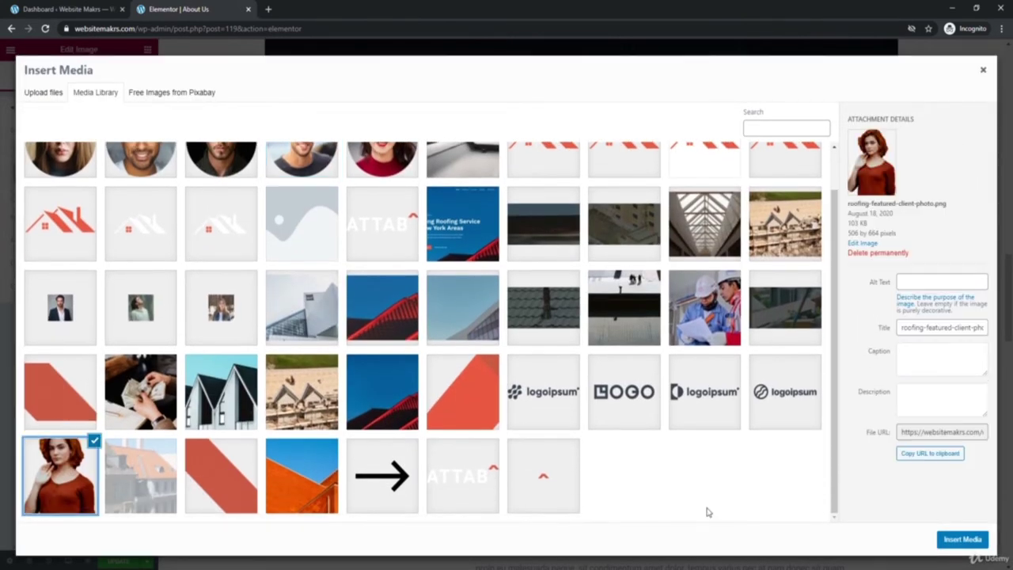
pyautogui.click(962, 538)
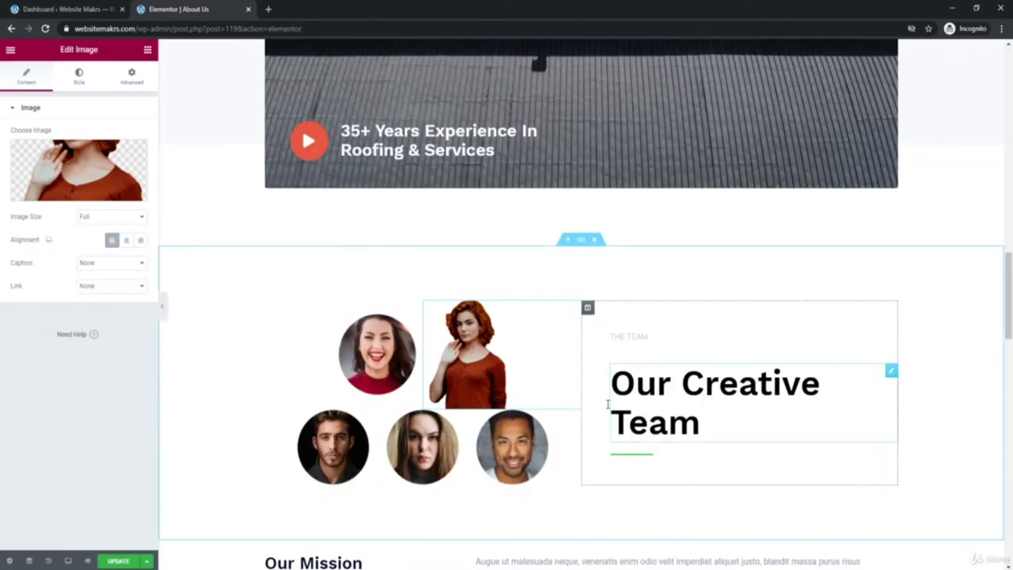
pyautogui.click(79, 168)
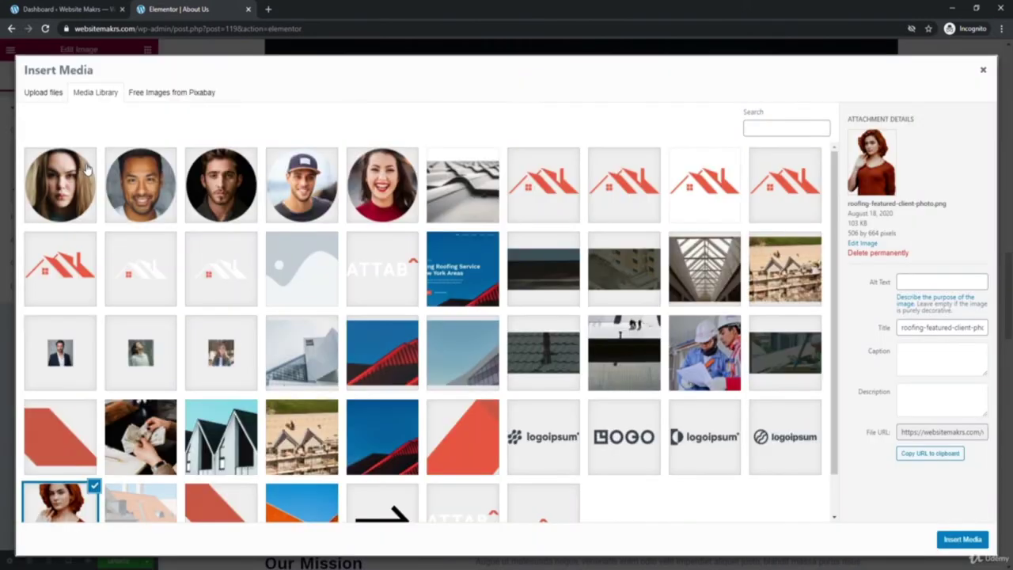
pyautogui.click(379, 188)
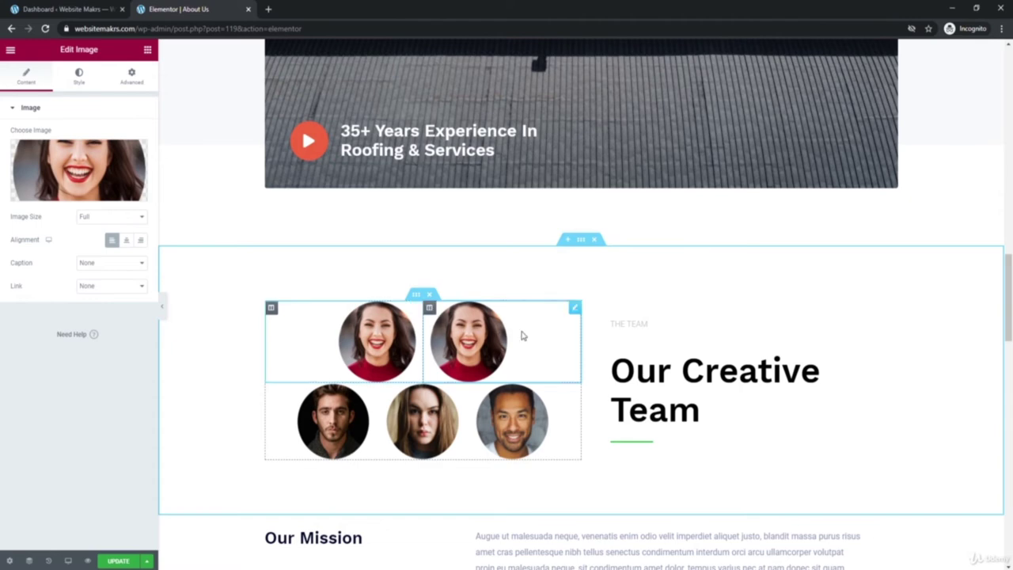
pyautogui.scroll(-2, 683, 360)
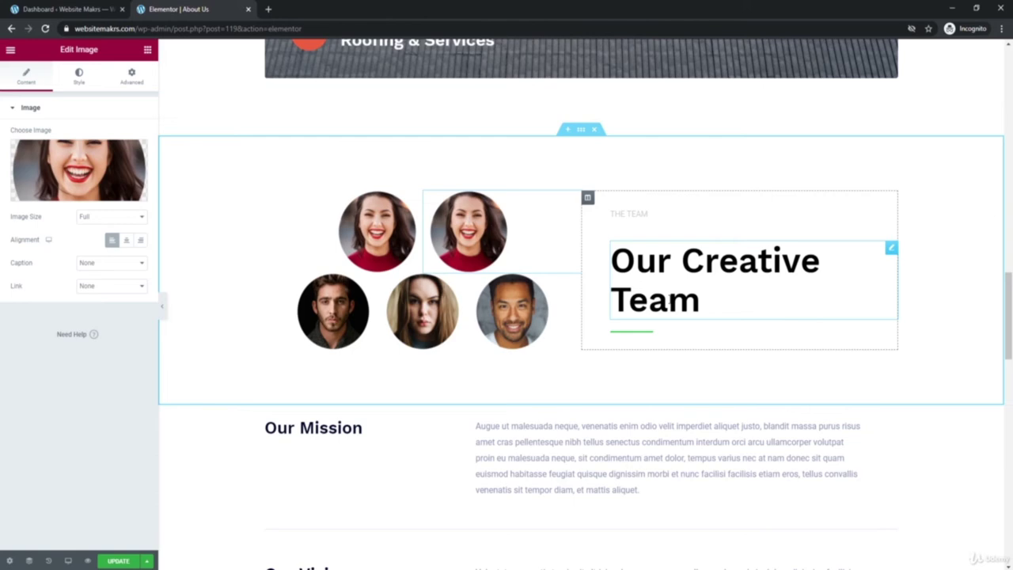
pyautogui.scroll(1, 697, 332)
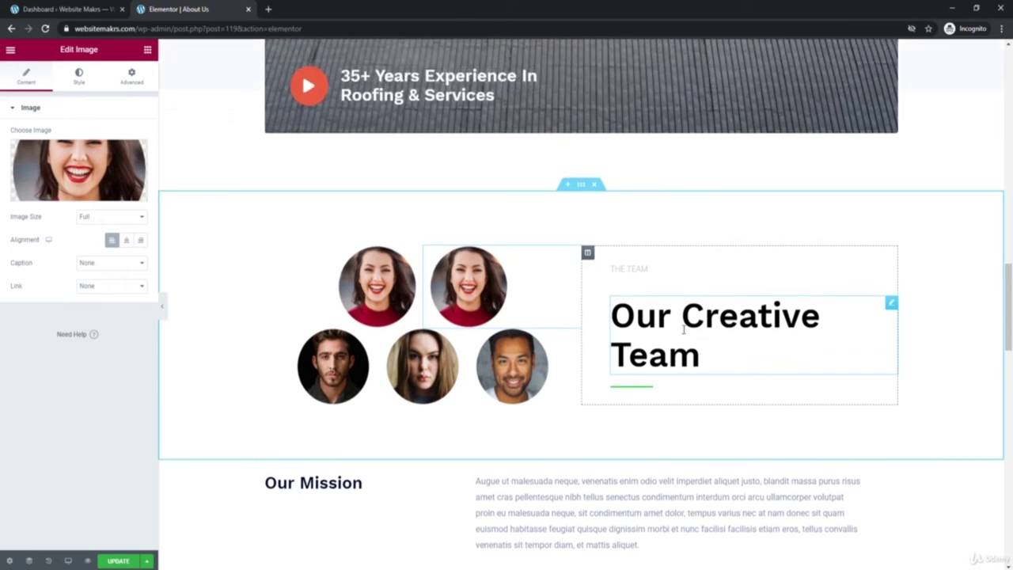
# Step: Select the Our Creative Team heading to load its settings
pyautogui.moveTo(610, 314); pyautogui.dragTo(710, 342)
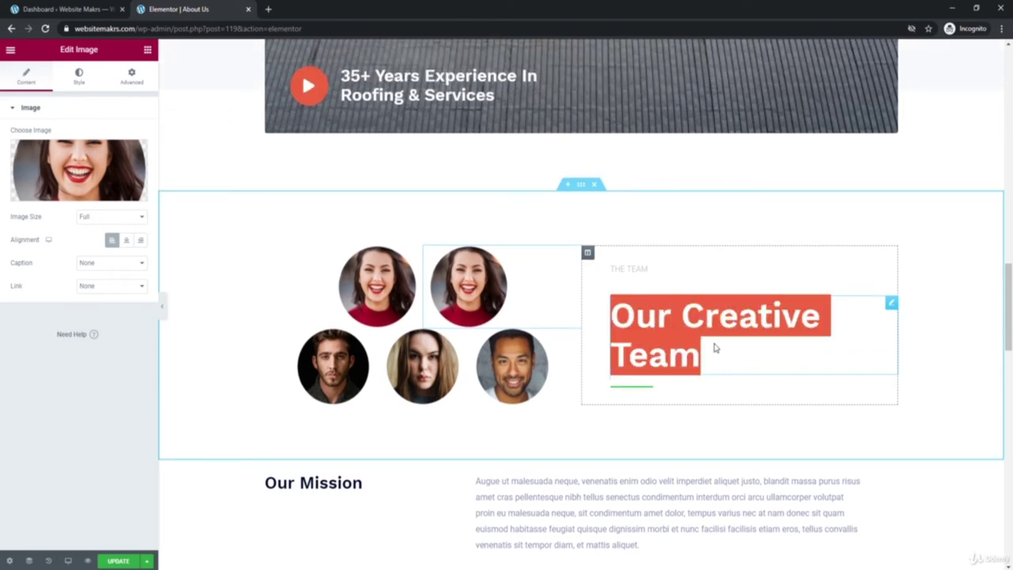
pyautogui.click(718, 356)
pyautogui.scroll(10, 594, 403)
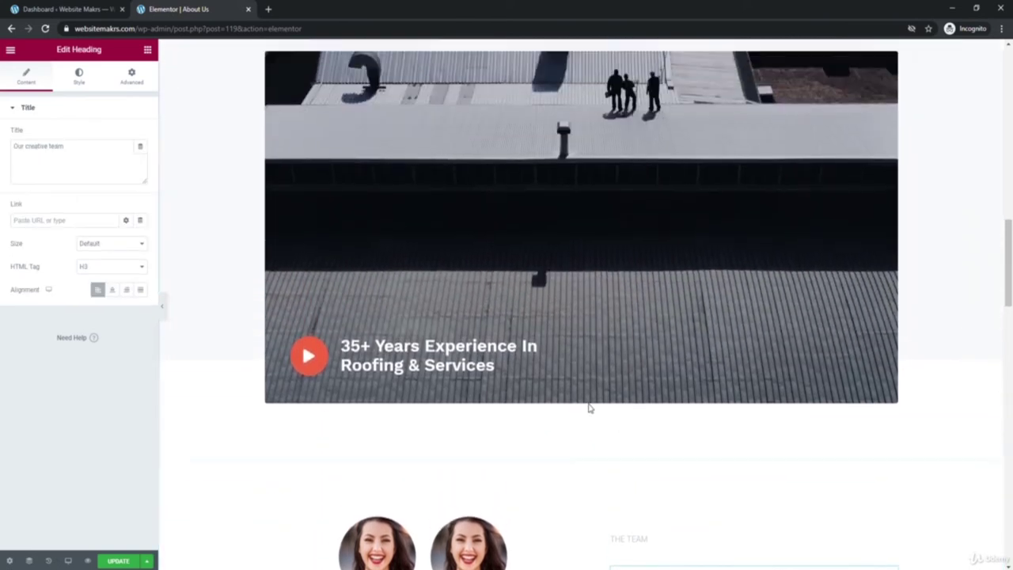
pyautogui.scroll(1, 560, 466)
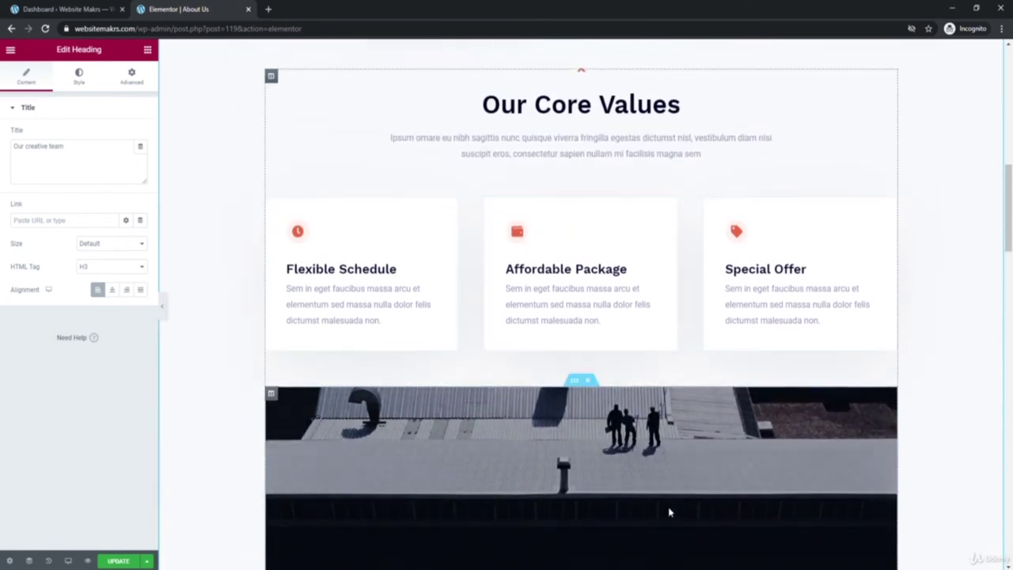
pyautogui.scroll(3, 628, 456)
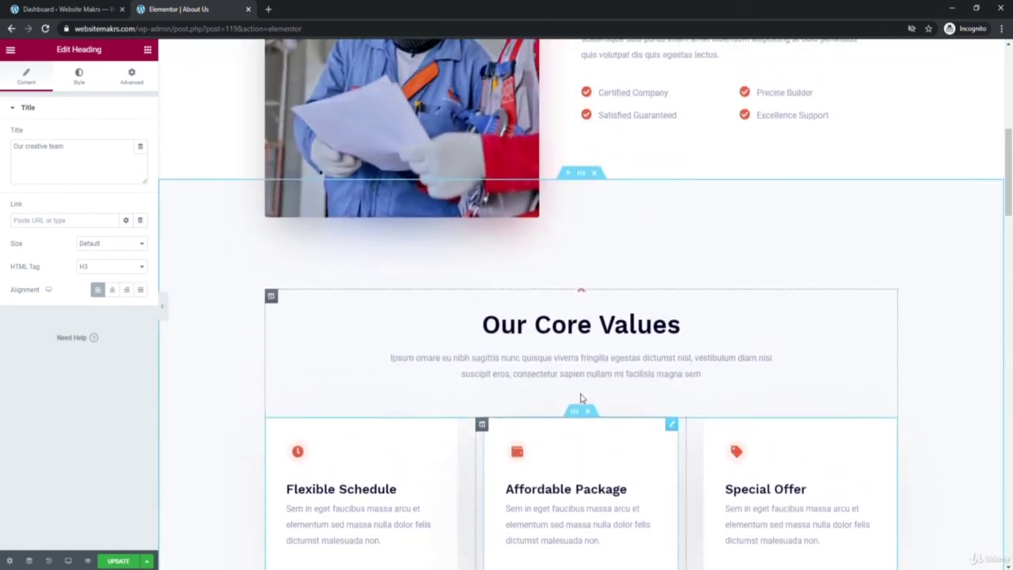
# Step: Copy the Professional And Expert Roofing Contractor heading via its right-click menu
pyautogui.scroll(3, 669, 391)
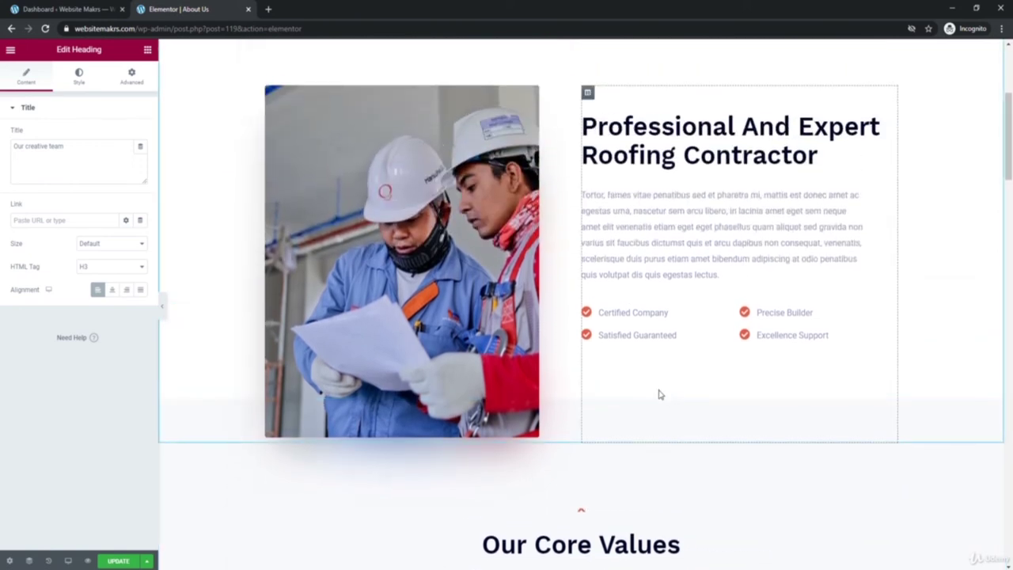
pyautogui.scroll(2, 663, 395)
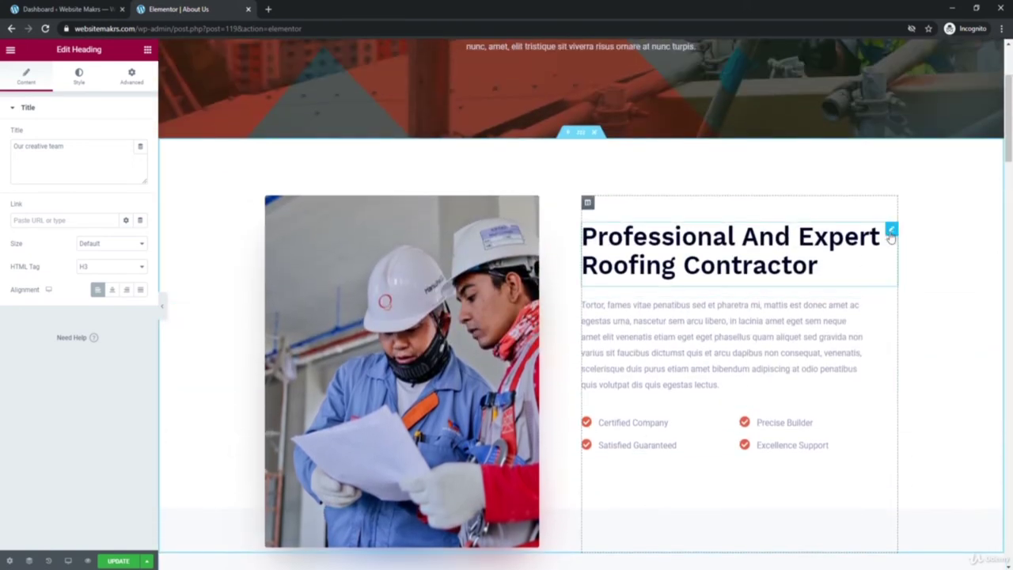
pyautogui.click(890, 231)
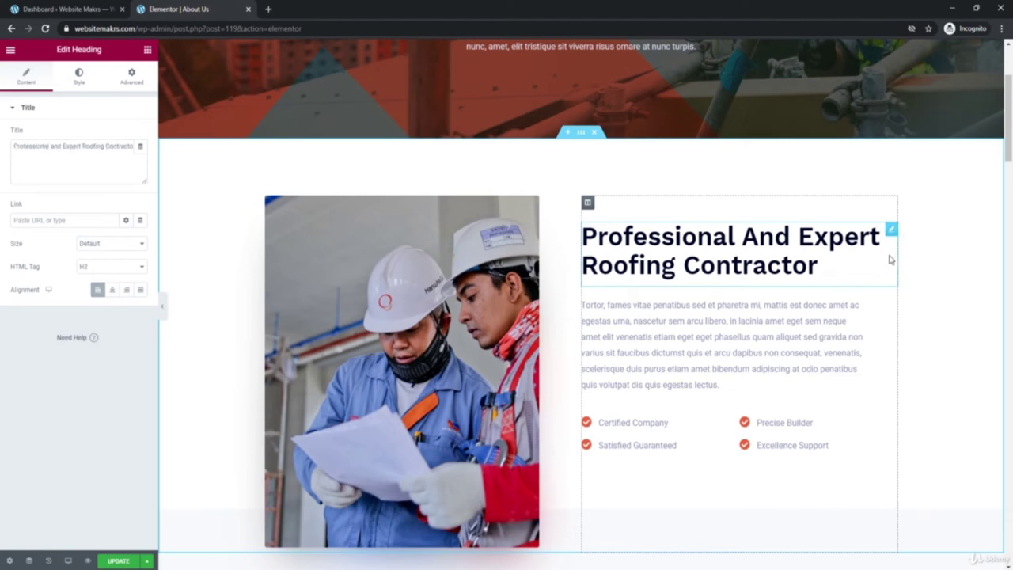
pyautogui.rightClick(890, 233)
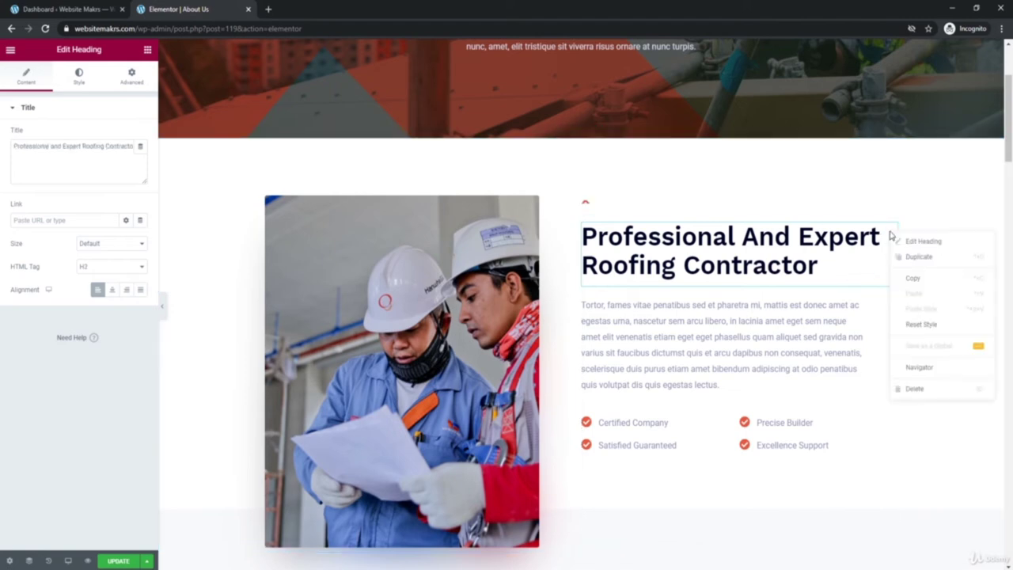
pyautogui.click(911, 278)
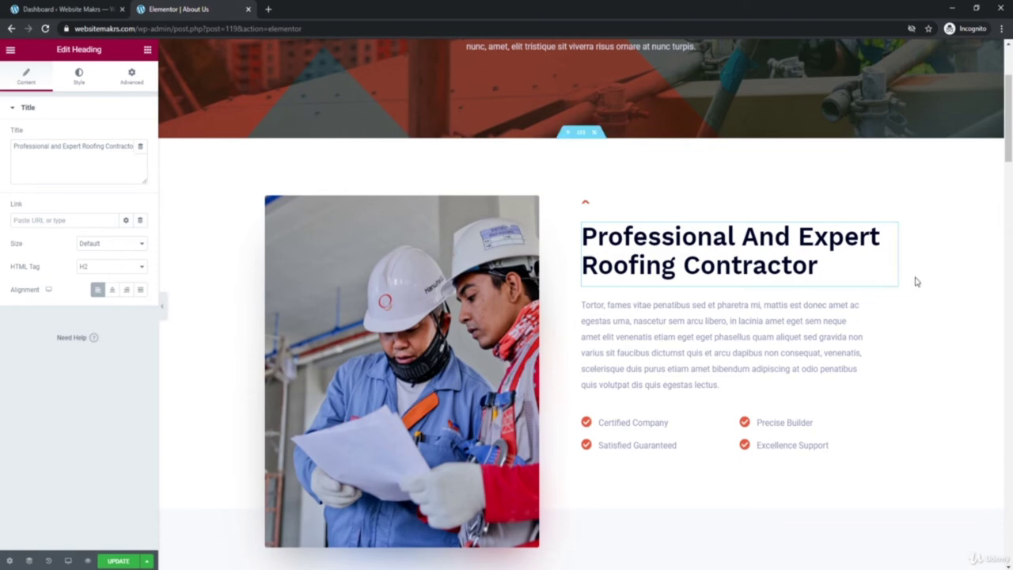
pyautogui.scroll(-13, 760, 365)
pyautogui.scroll(-2, 747, 362)
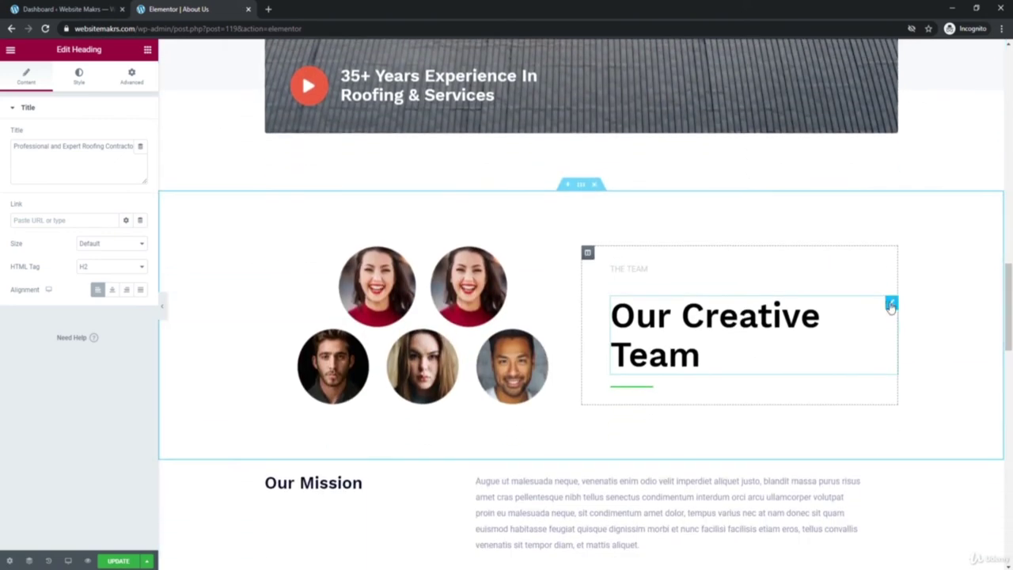
# Step: Paste the copied style onto the Our Creative Team heading and retype it as 'Our Employees'
pyautogui.rightClick(890, 307)
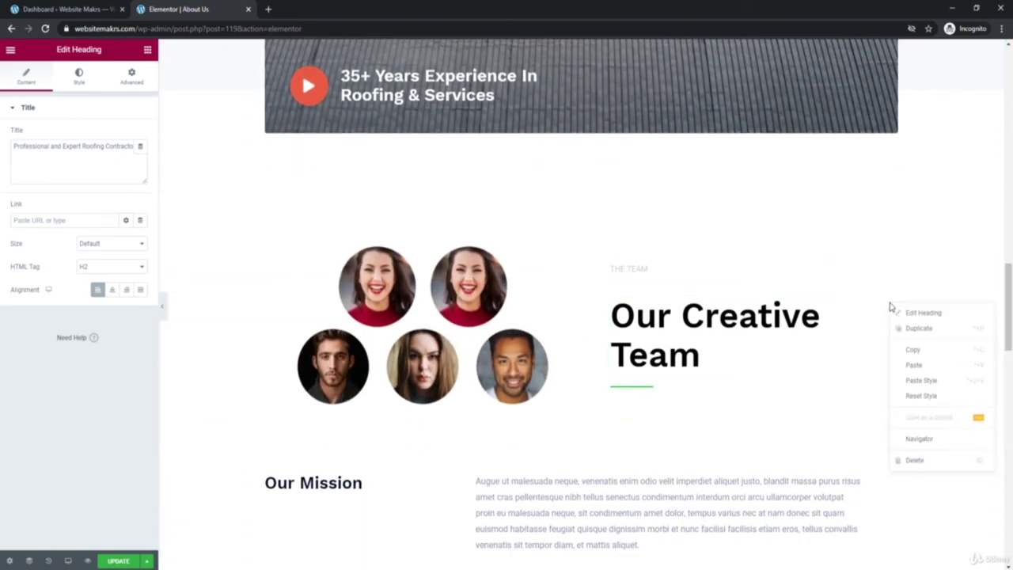
pyautogui.click(914, 382)
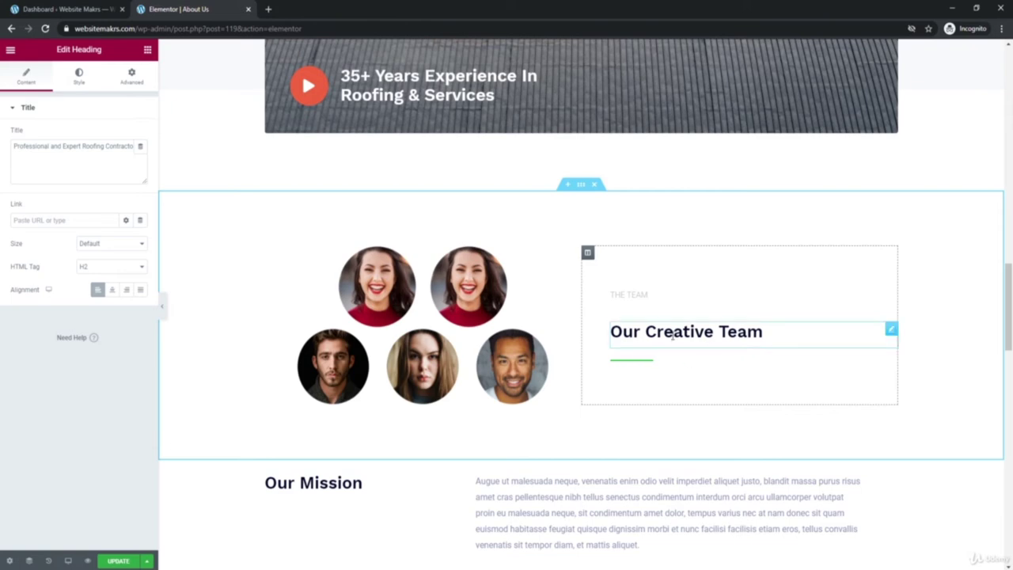
pyautogui.click(704, 330)
pyautogui.moveTo(714, 331); pyautogui.dragTo(644, 331)
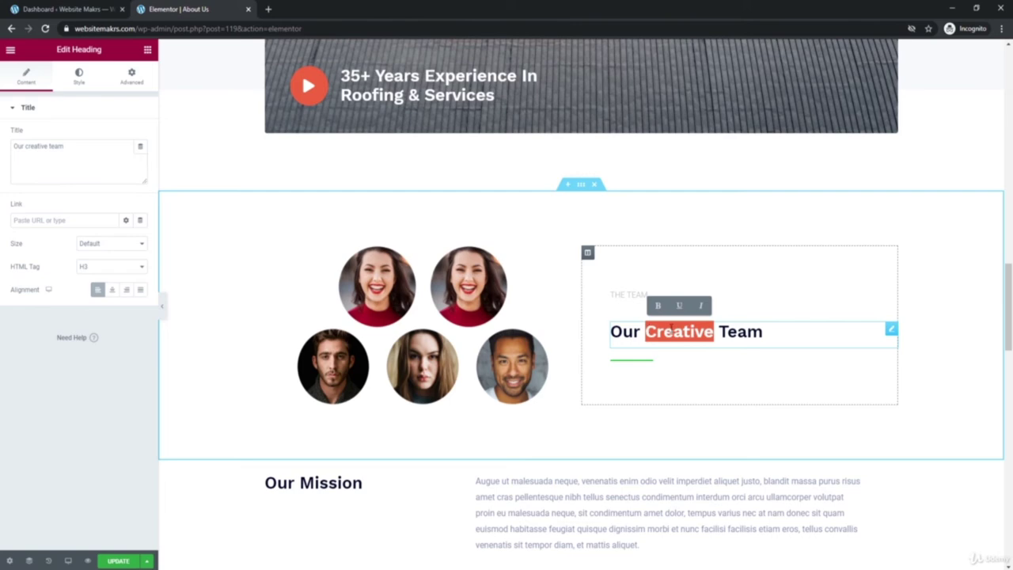
pyautogui.press('BackSpace')
pyautogui.press('BackSpace')
pyautogui.moveTo(696, 332); pyautogui.dragTo(645, 332)
pyautogui.write('Empl')
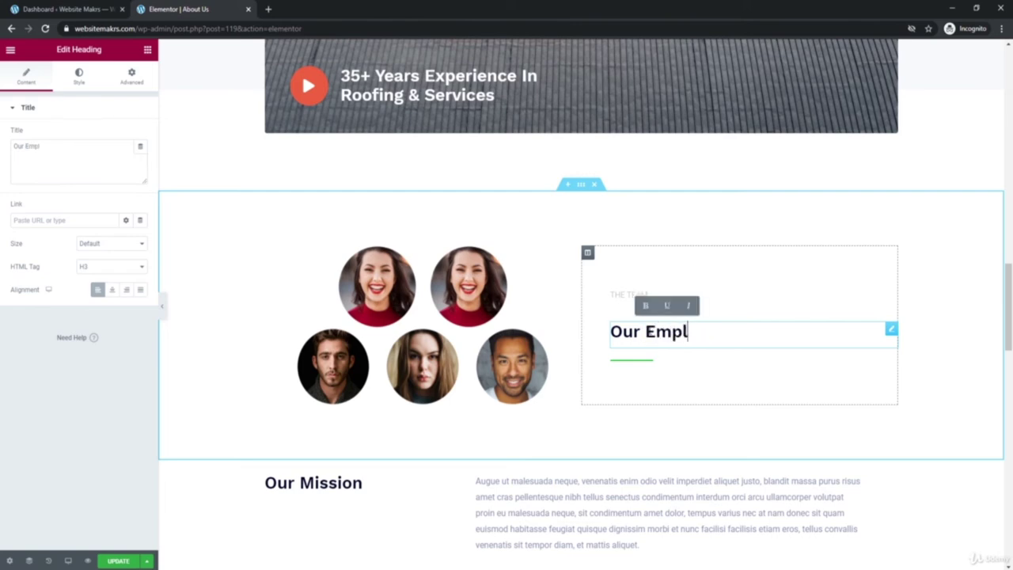
pyautogui.write('oyees')
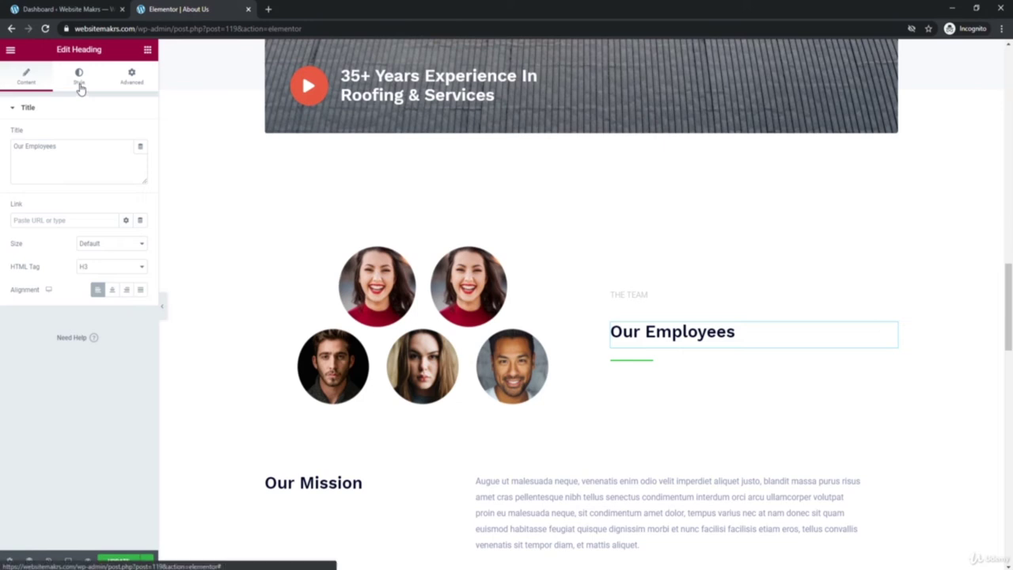
# Step: Set the Our Employees heading's typography size to 48
pyautogui.click(79, 83)
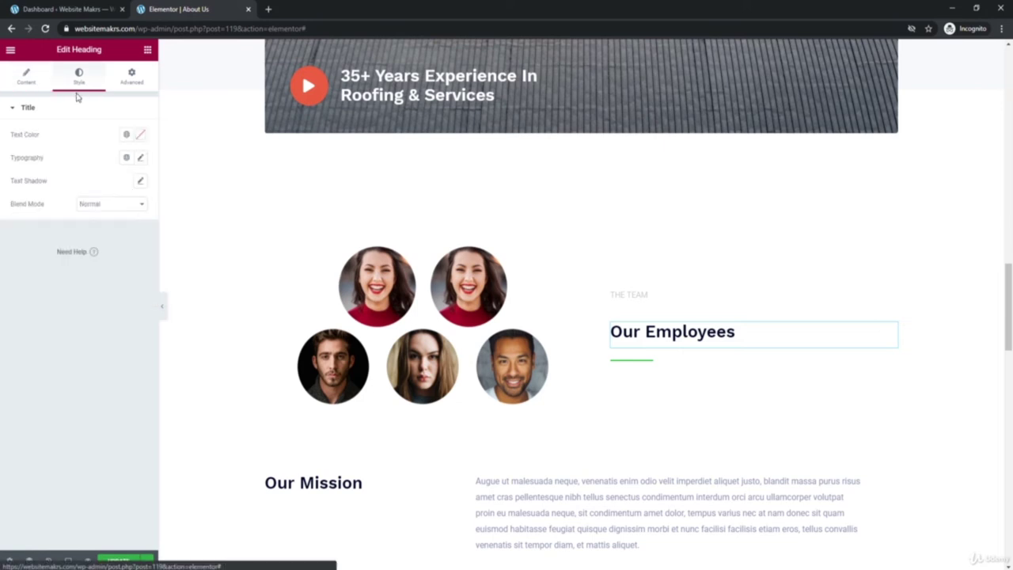
pyautogui.click(140, 159)
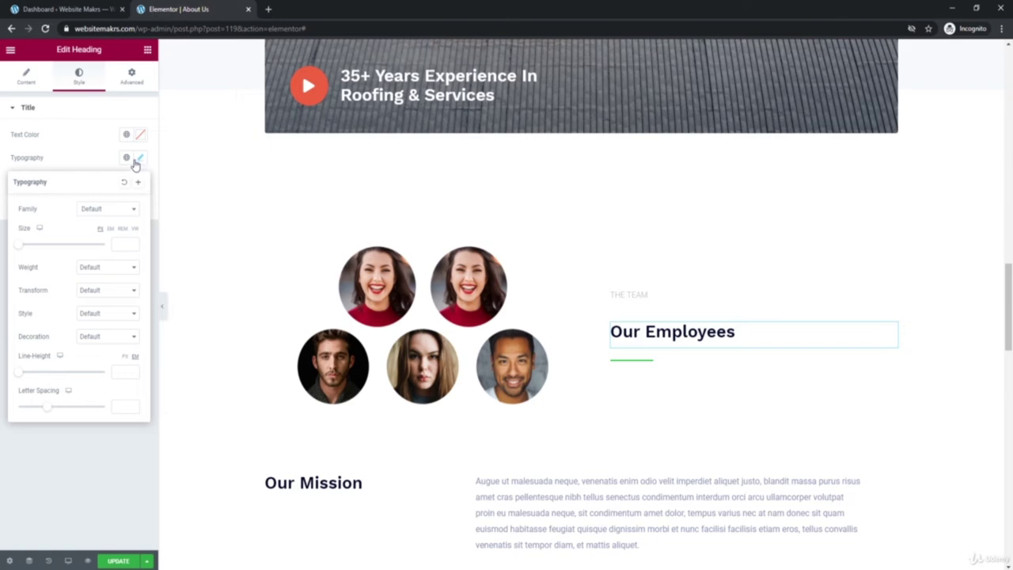
pyautogui.moveTo(22, 249); pyautogui.dragTo(43, 250)
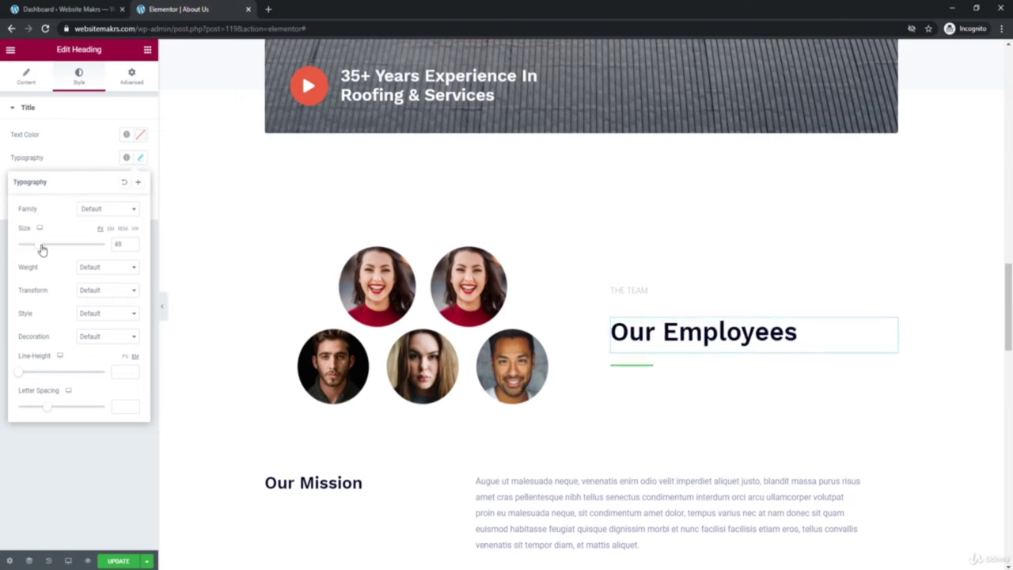
pyautogui.click(99, 156)
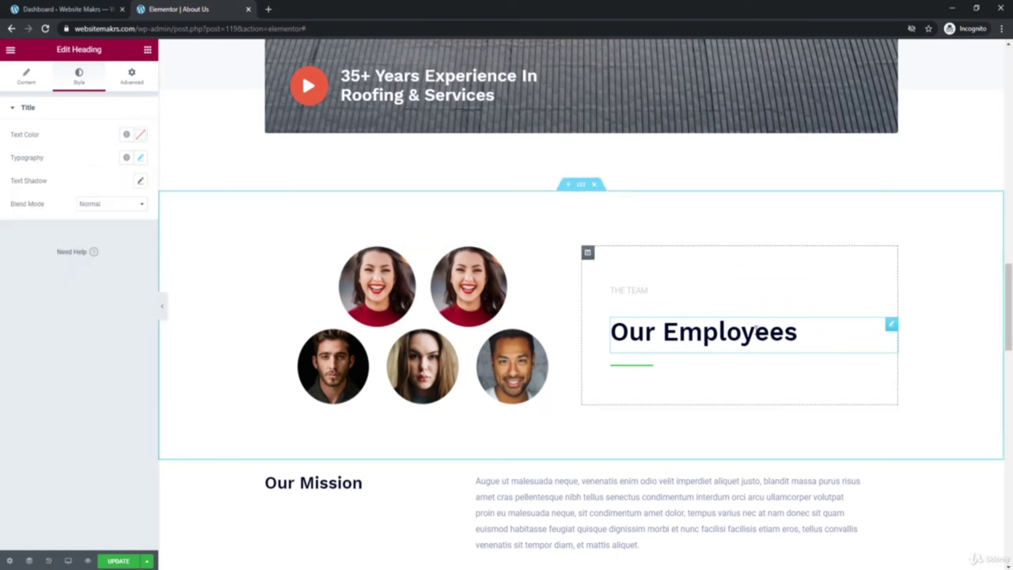
pyautogui.click(141, 158)
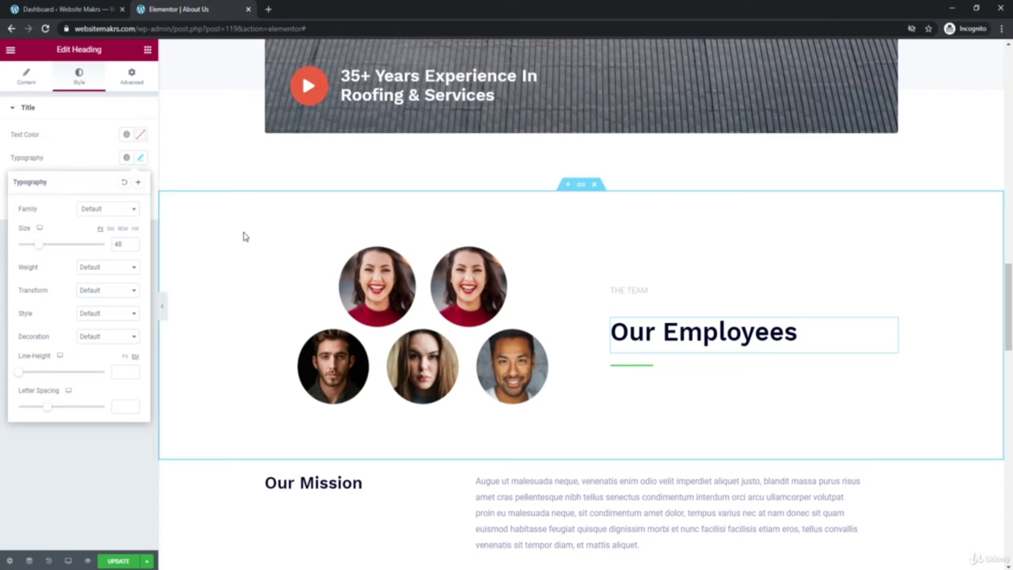
pyautogui.click(76, 167)
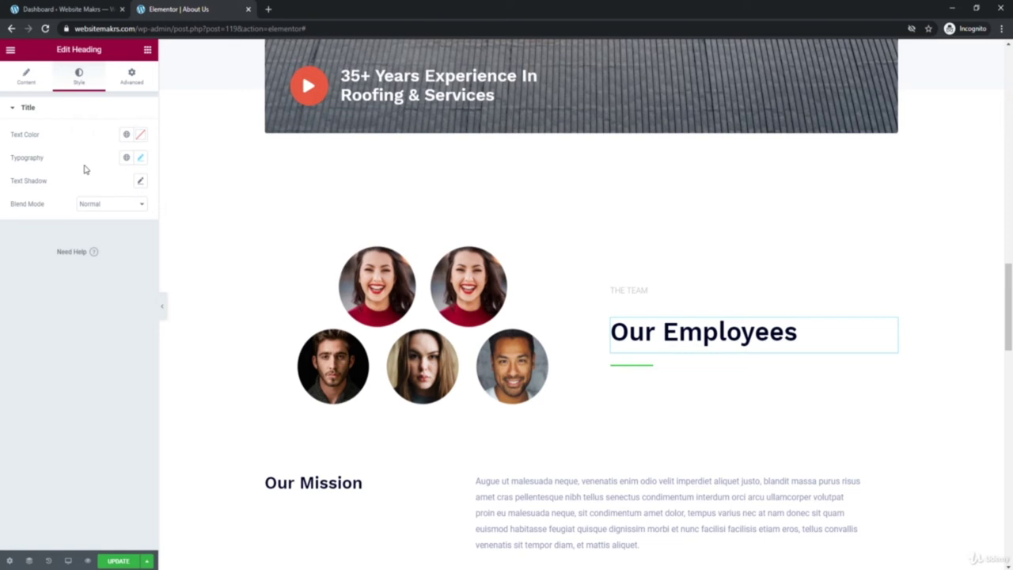
pyautogui.scroll(1, 666, 325)
pyautogui.scroll(2, 666, 326)
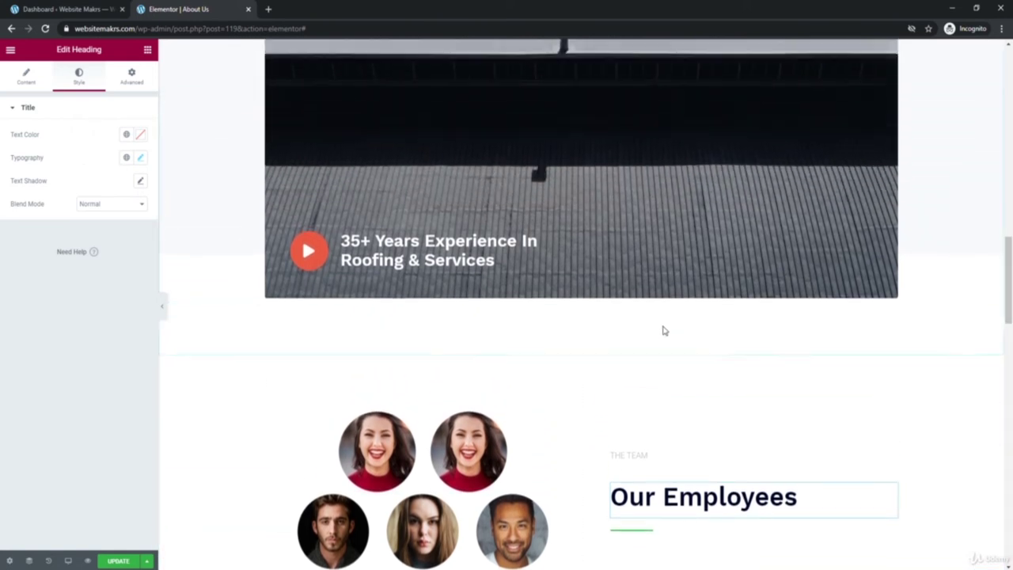
pyautogui.scroll(-3, 662, 329)
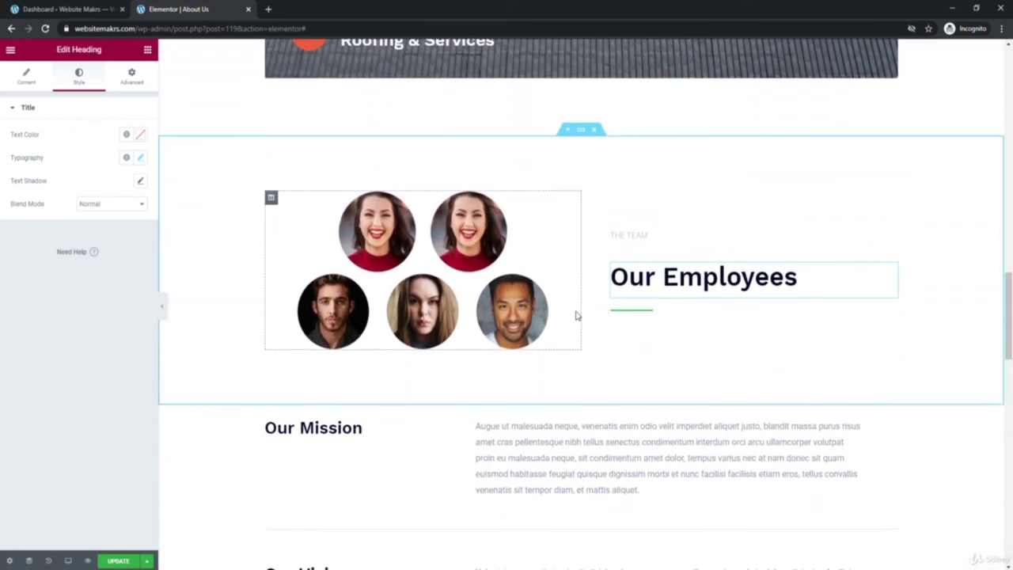
# Step: Update the About Us page and view the live page
pyautogui.click(118, 560)
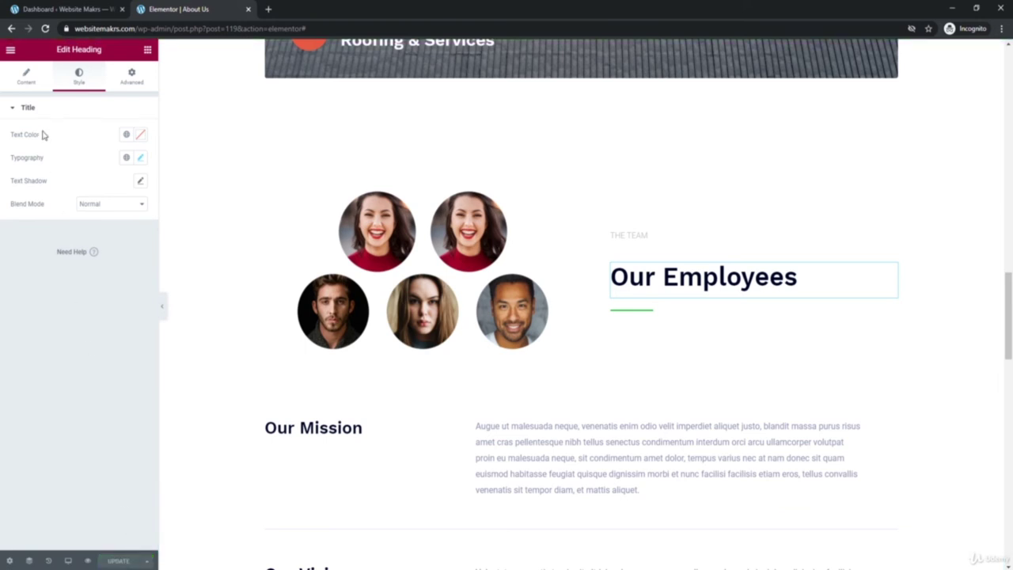
pyautogui.click(10, 49)
pyautogui.click(51, 221)
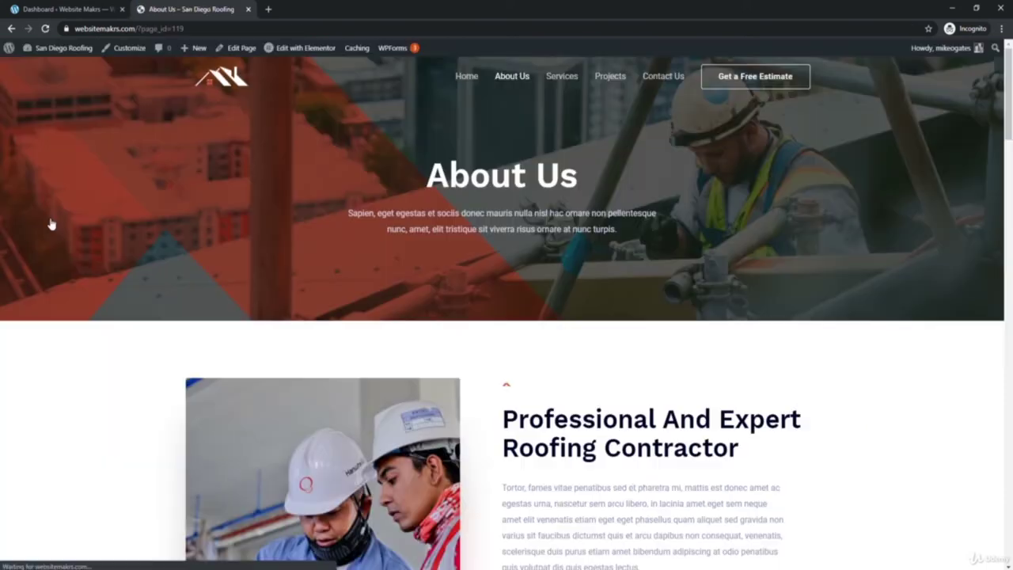
# Step: Scroll the live About Us page down to Our Employees, then return to Edit with Elementor
pyautogui.scroll(-5, 34, 389)
pyautogui.scroll(-6, 34, 393)
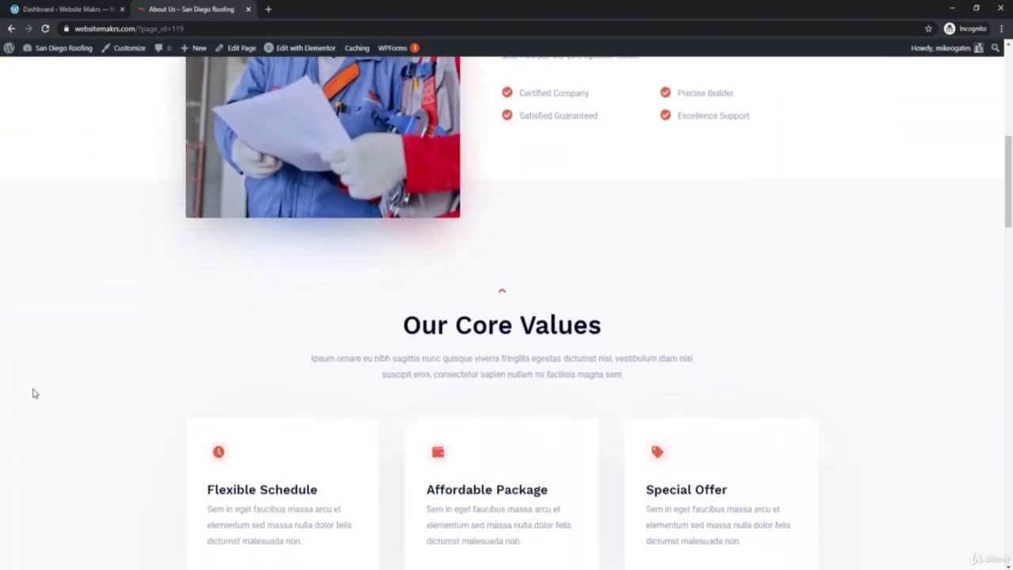
pyautogui.scroll(-5, 34, 393)
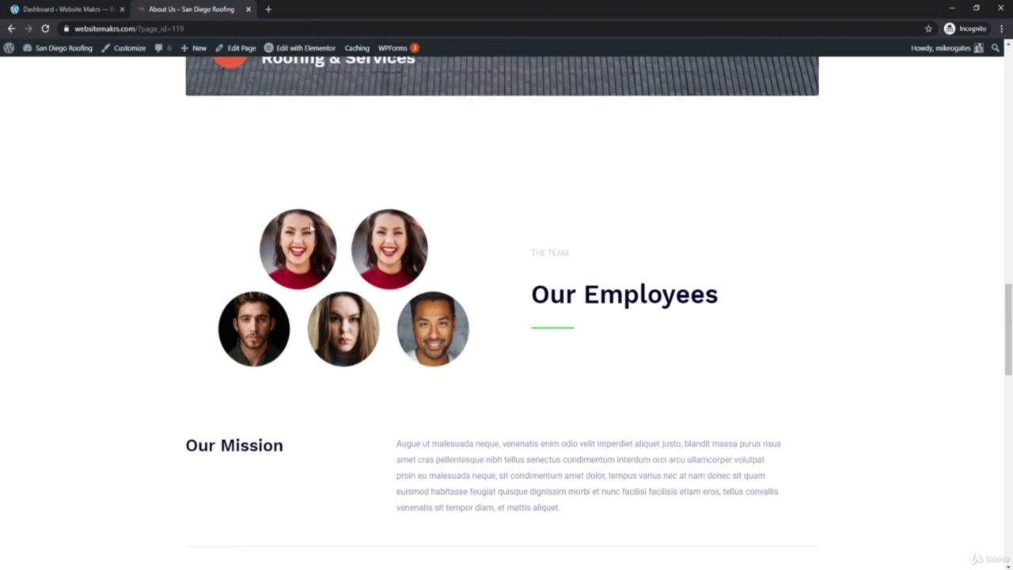
pyautogui.scroll(2, 253, 411)
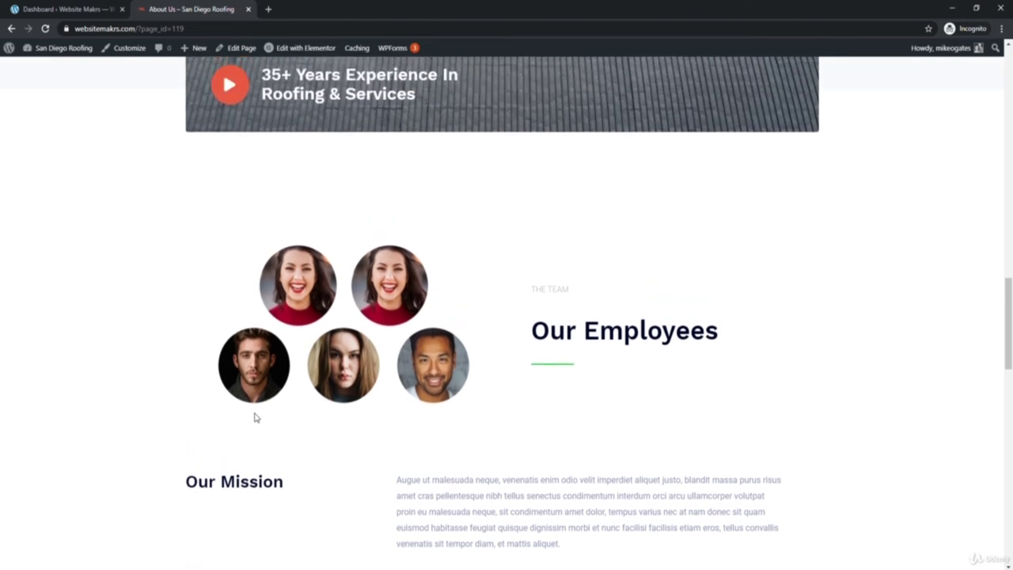
pyautogui.scroll(-1, 316, 251)
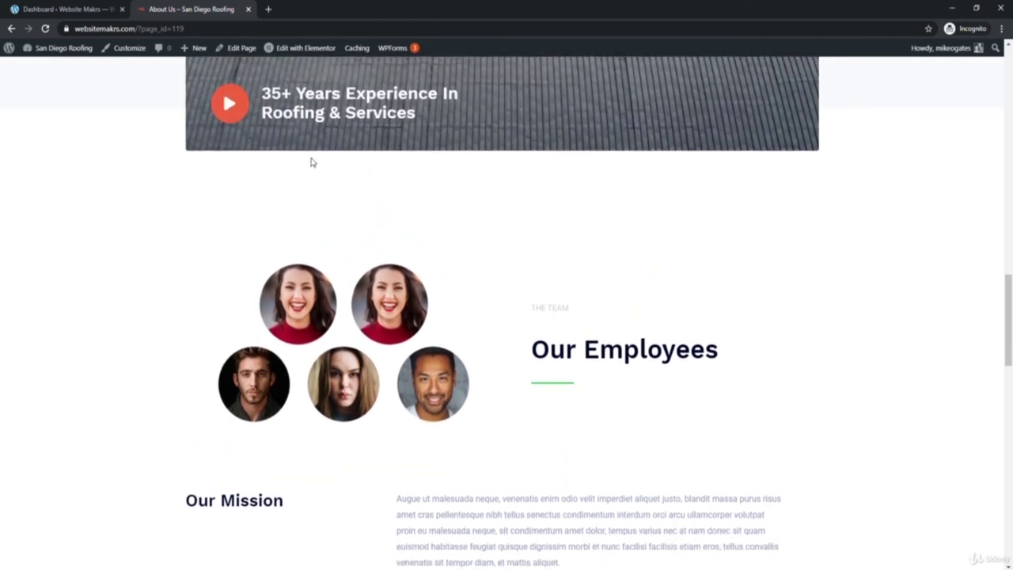
pyautogui.moveTo(295, 49)
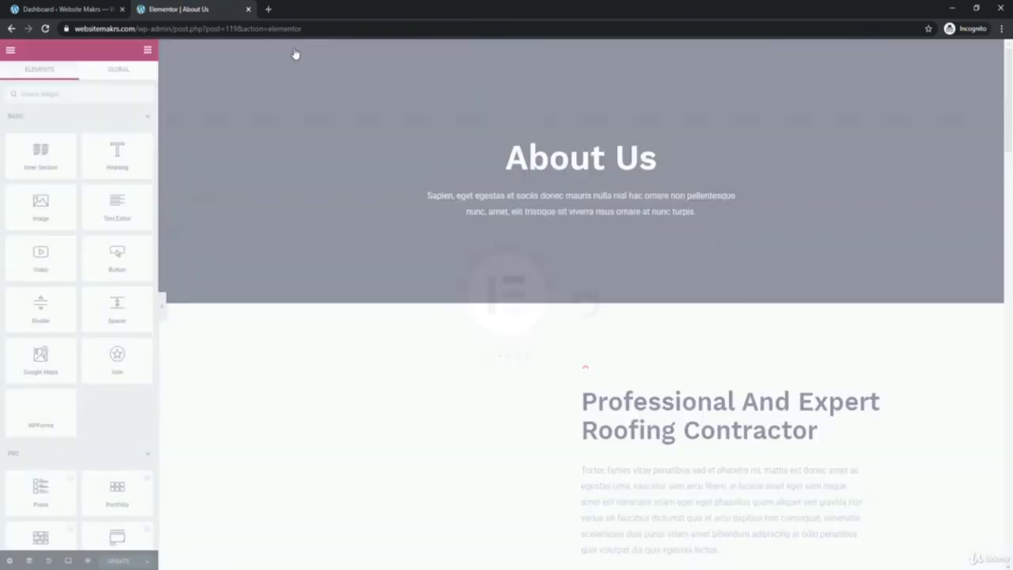
# Step: Select the Our Employees section in Edit Section, then scroll to the 35+ Years Experience video block
pyautogui.scroll(-10, 338, 309)
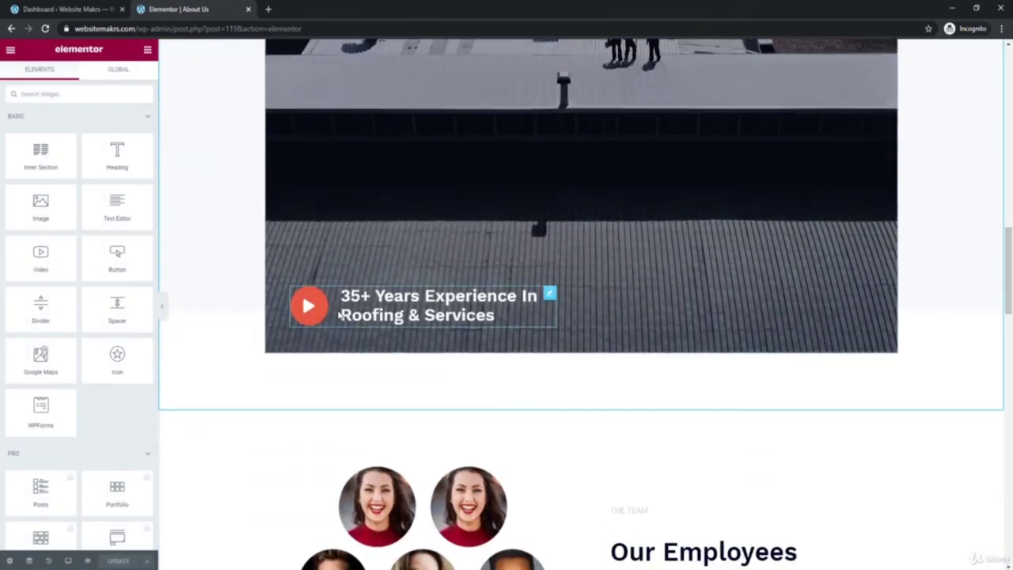
pyautogui.scroll(-3, 338, 314)
pyautogui.click(662, 239)
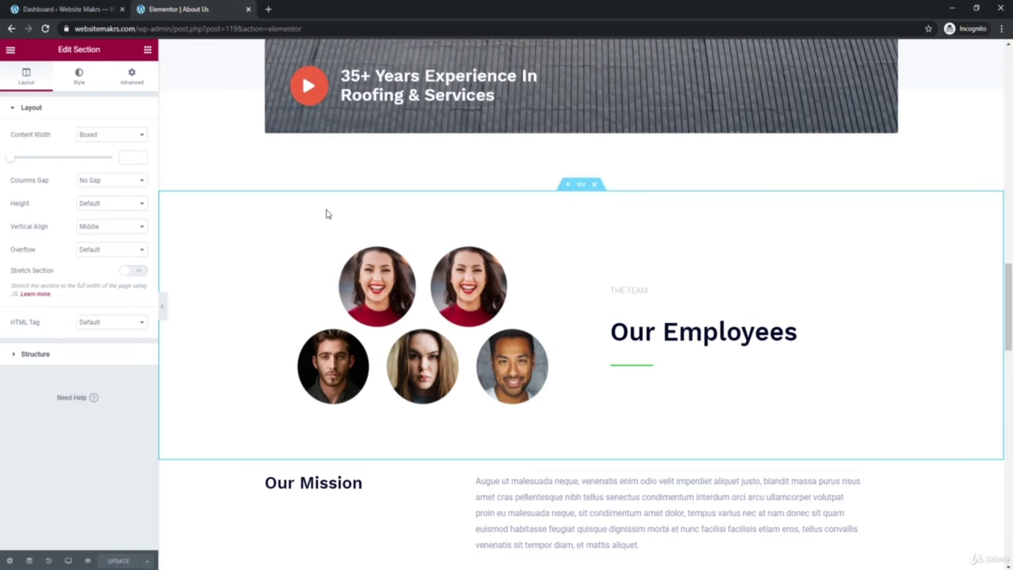
pyautogui.scroll(3, 215, 227)
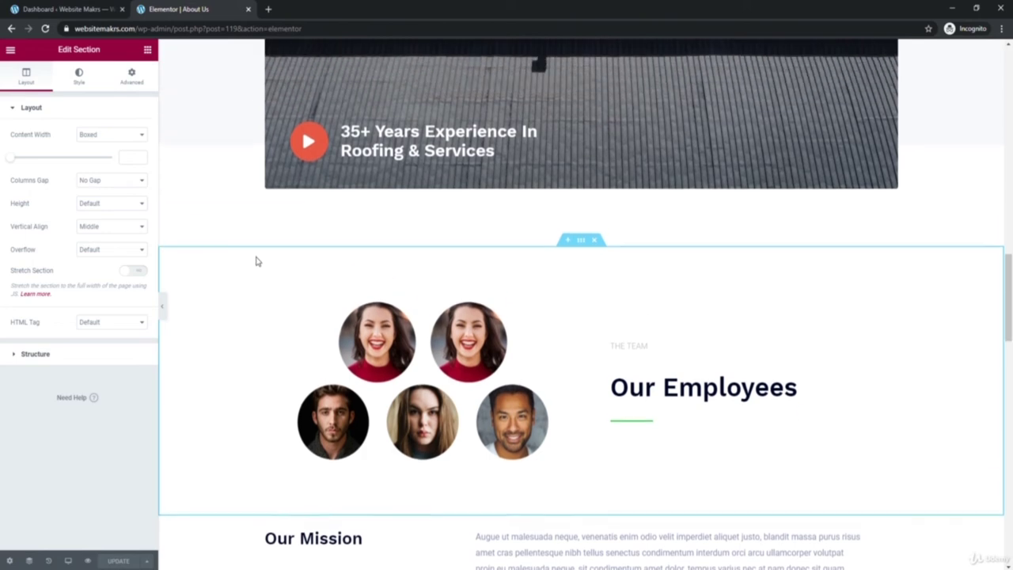
pyautogui.scroll(8, 201, 258)
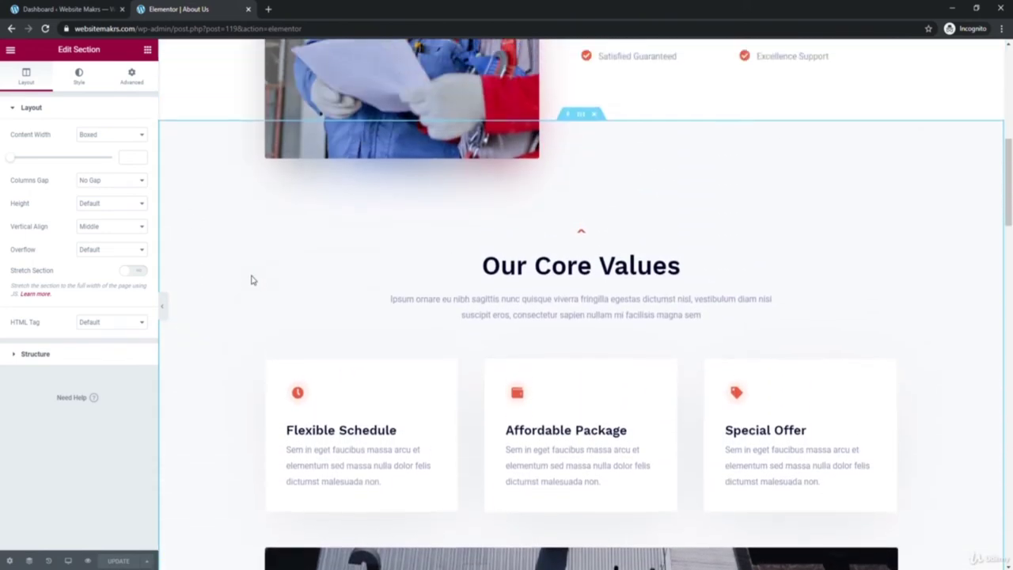
pyautogui.scroll(1, 251, 279)
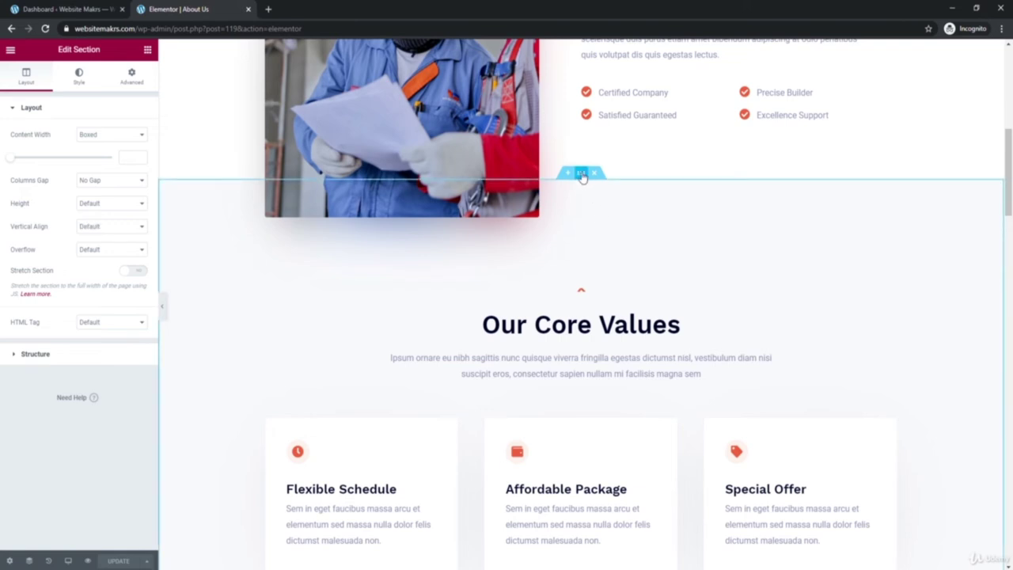
pyautogui.scroll(-7, 211, 319)
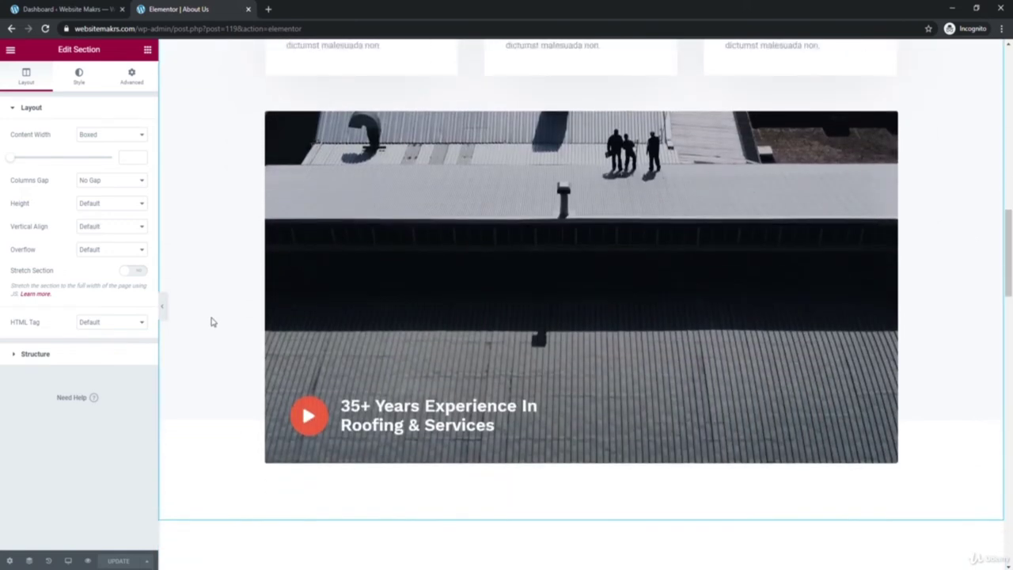
pyautogui.scroll(-3, 212, 316)
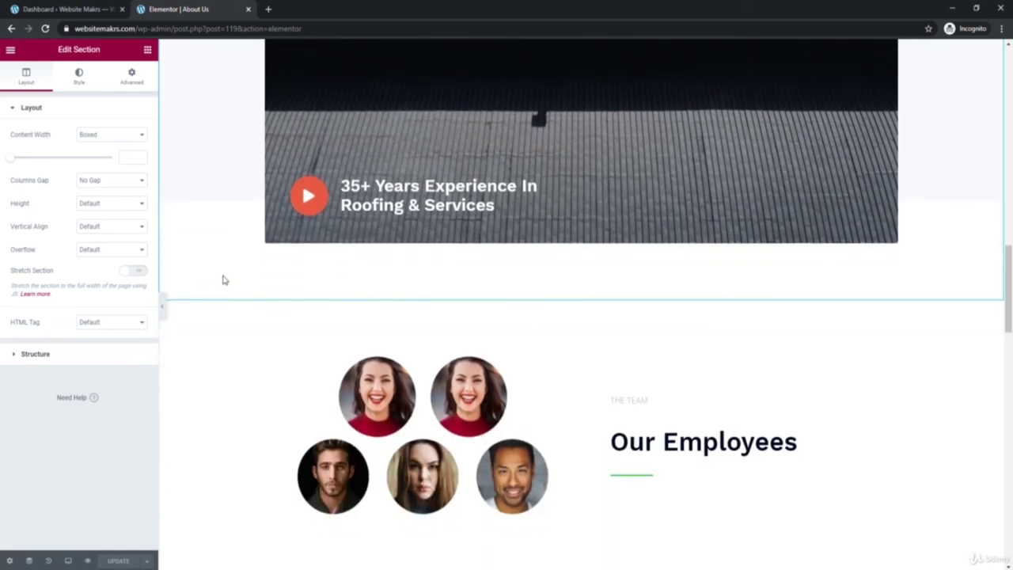
pyautogui.scroll(-1, 222, 279)
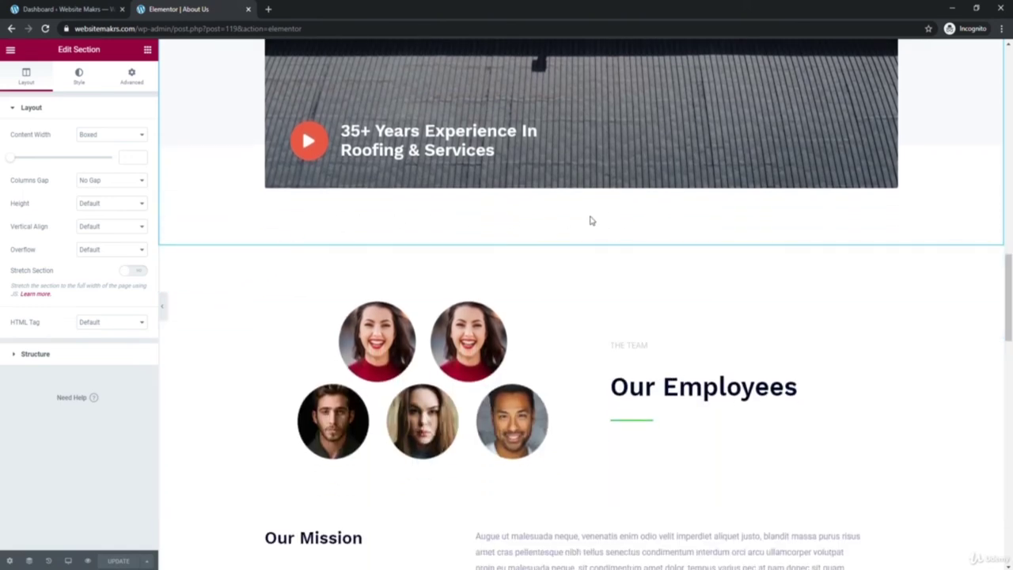
# Step: Reduce the video section's bottom padding to 10 in the Advanced tab and preview the tighter gap
pyautogui.click(131, 79)
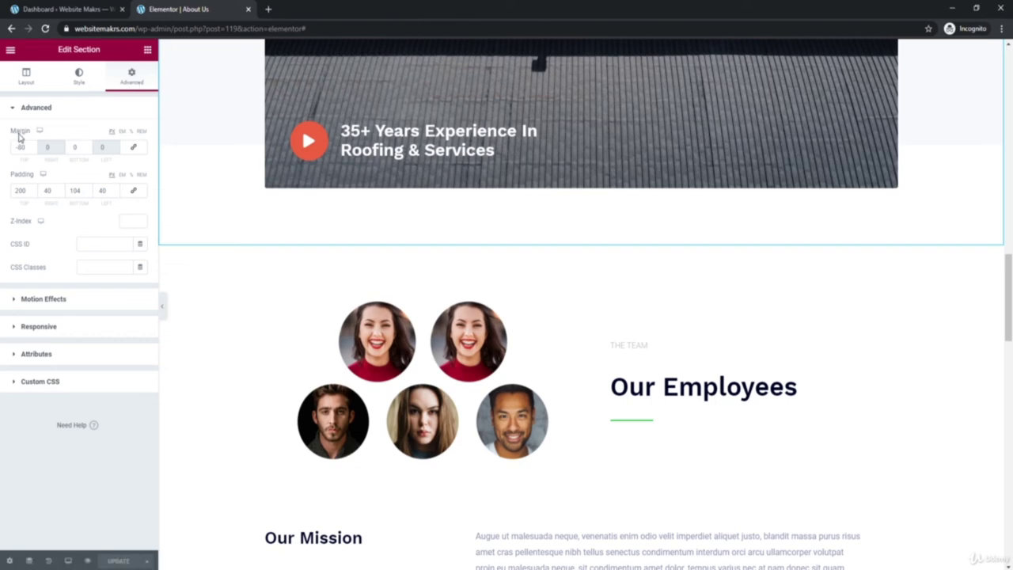
pyautogui.click(89, 146)
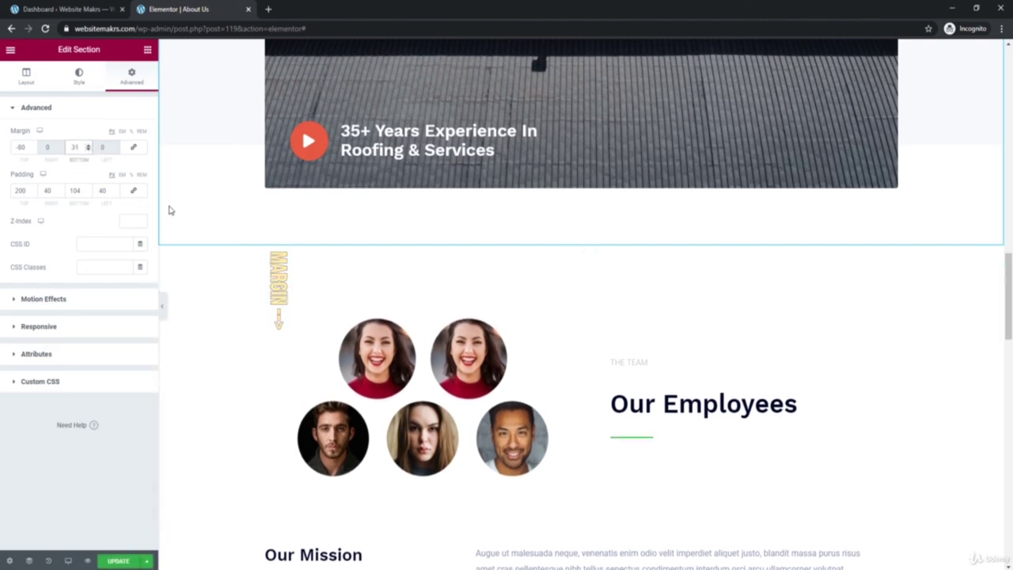
pyautogui.click(89, 189)
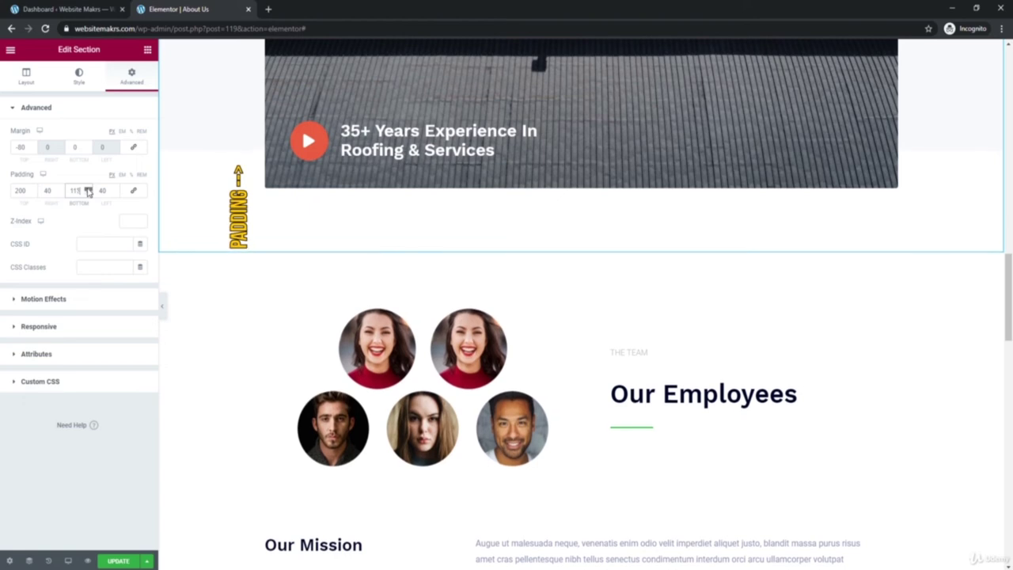
pyautogui.moveTo(87, 190); pyautogui.dragTo(85, 189)
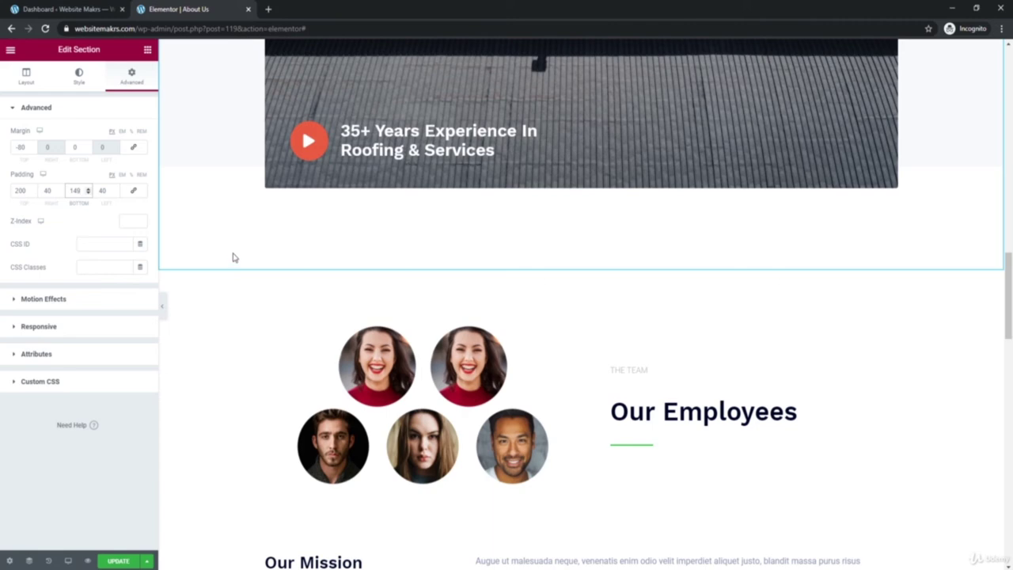
pyautogui.moveTo(88, 194); pyautogui.dragTo(88, 194)
pyautogui.click(162, 305)
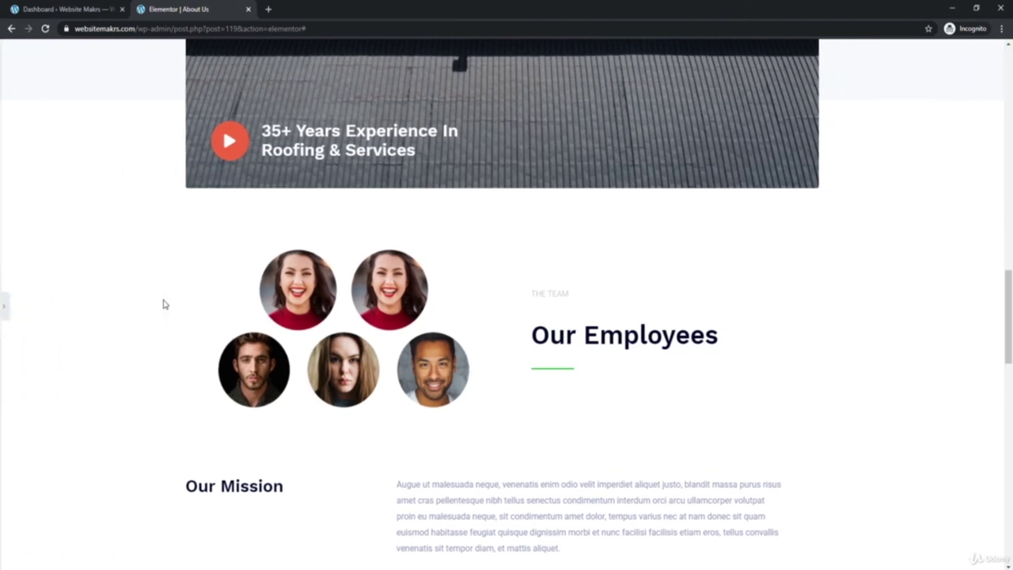
pyautogui.scroll(-2, 373, 278)
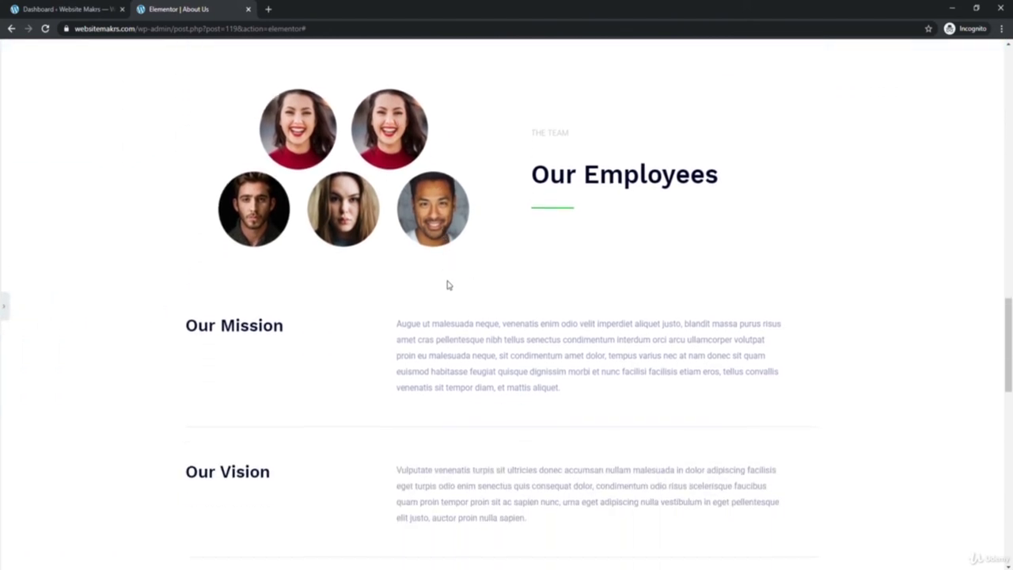
pyautogui.scroll(2, 497, 274)
pyautogui.scroll(1, 525, 324)
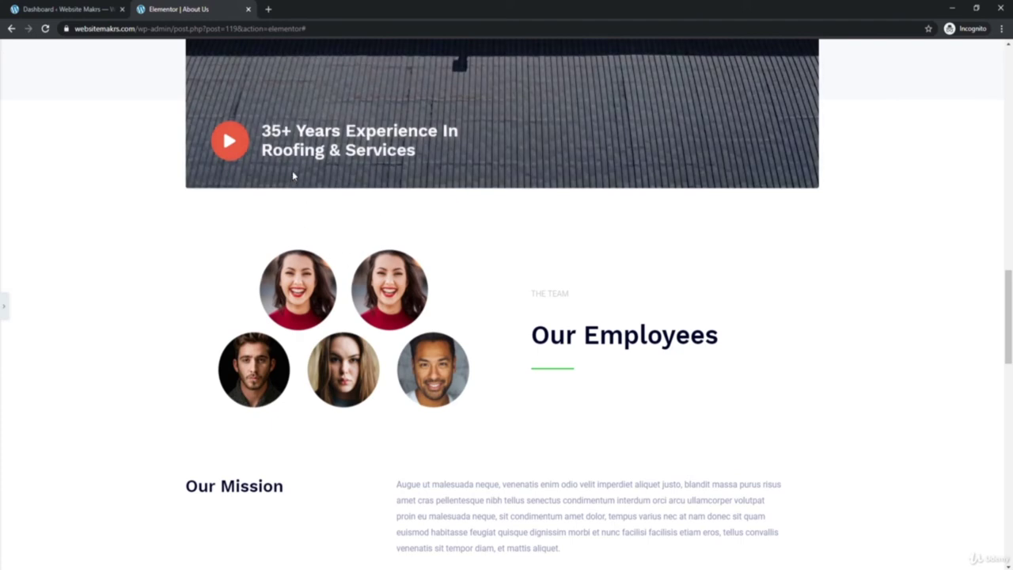
# Step: Save the About Us page changes with UPDATE and open the published page
pyautogui.click(4, 305)
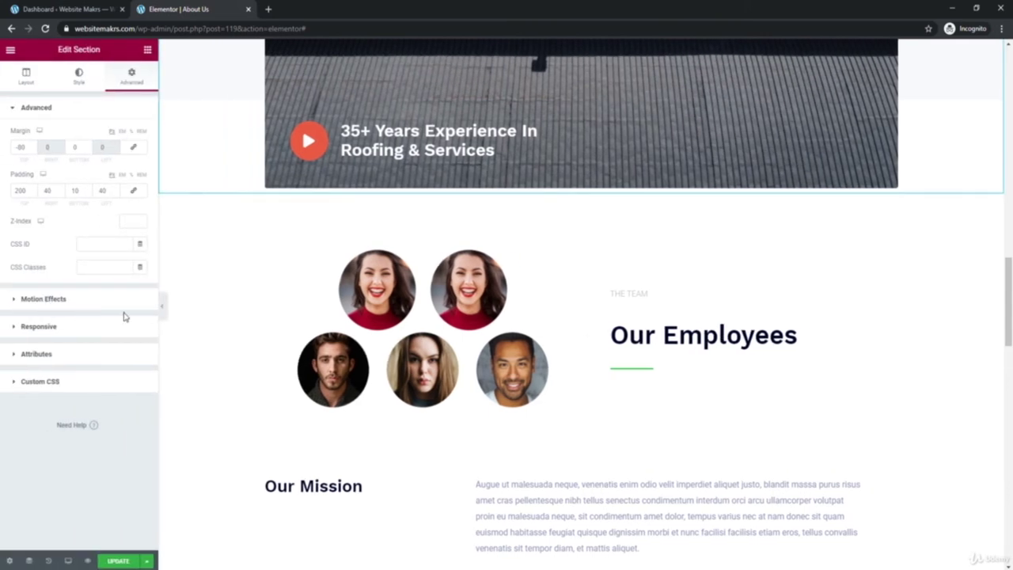
pyautogui.click(119, 560)
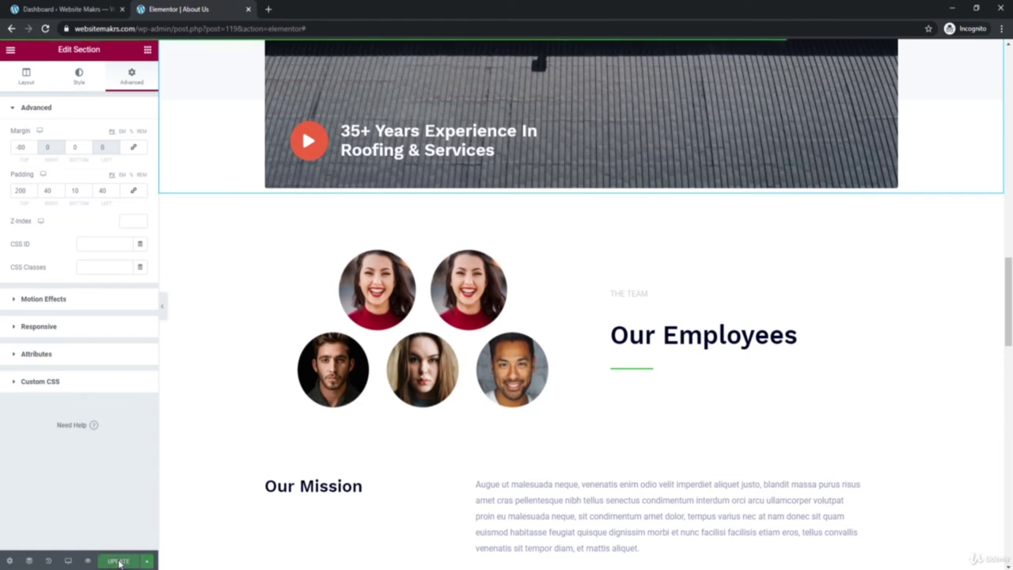
pyautogui.click(9, 51)
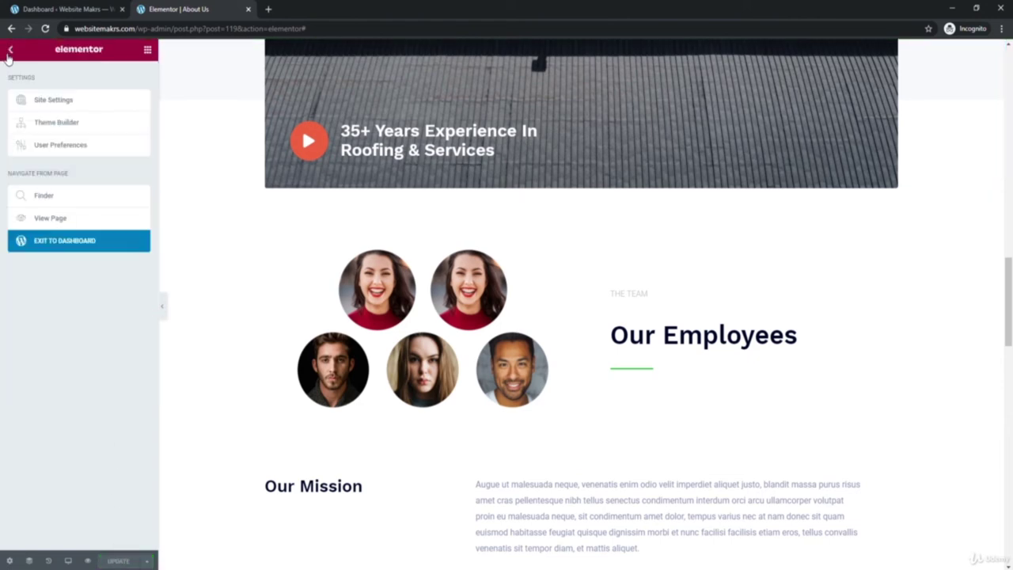
pyautogui.click(54, 222)
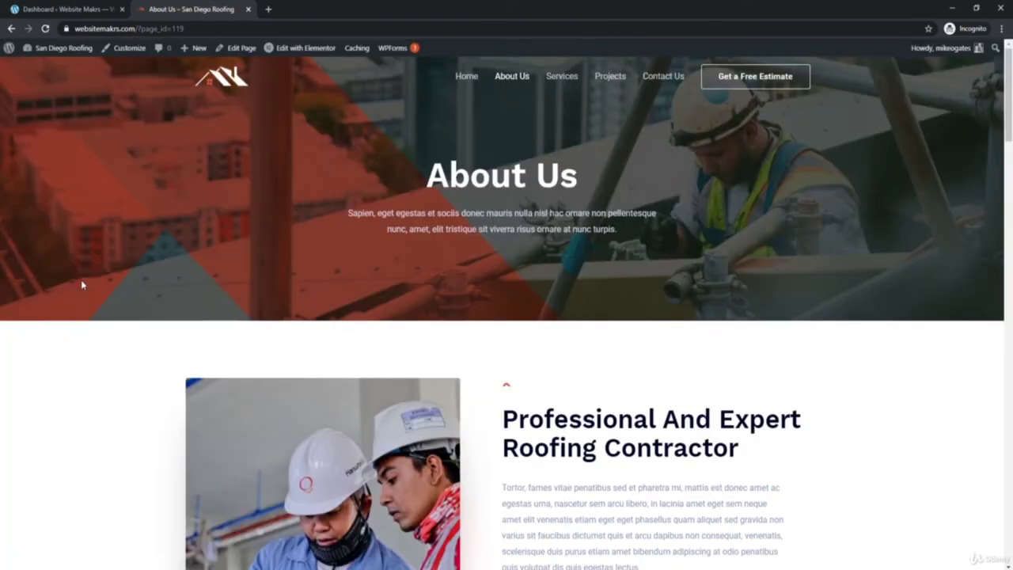
# Step: Scroll through the live page to review the tightened spacing
pyautogui.scroll(-6, 82, 283)
pyautogui.scroll(-10, 81, 282)
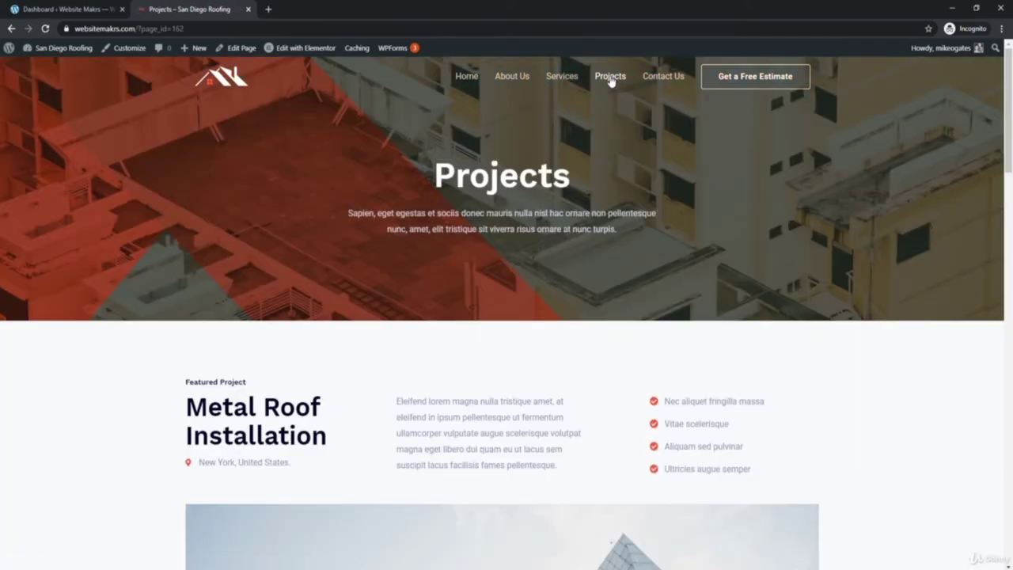
pyautogui.scroll(-10, 511, 290)
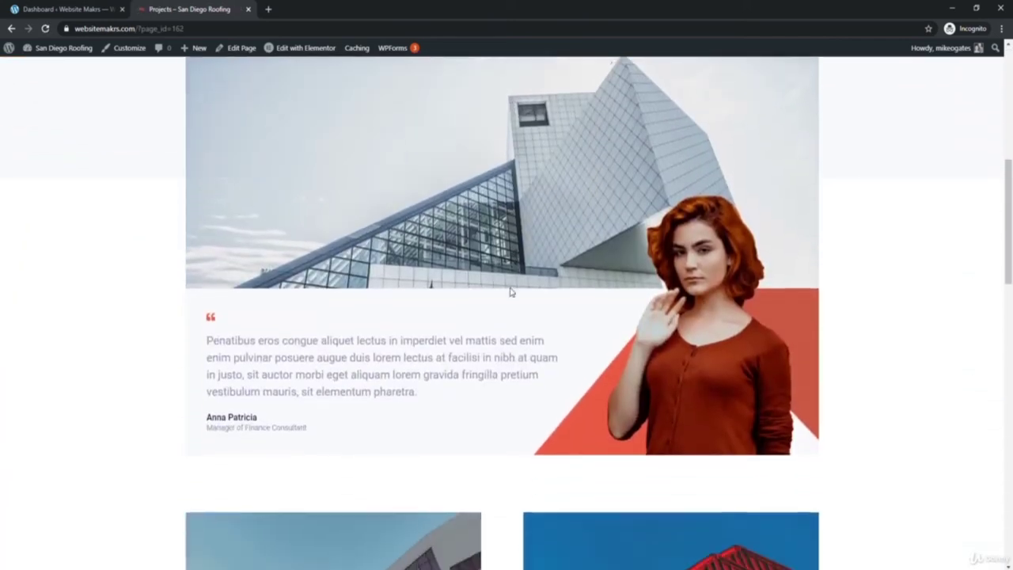
pyautogui.scroll(-7, 511, 289)
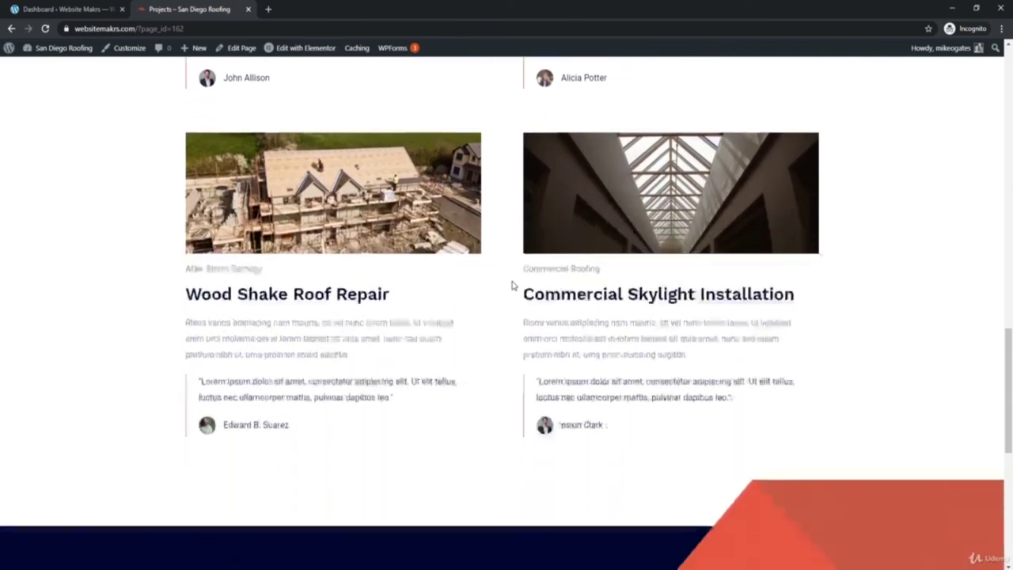
pyautogui.scroll(-5, 511, 284)
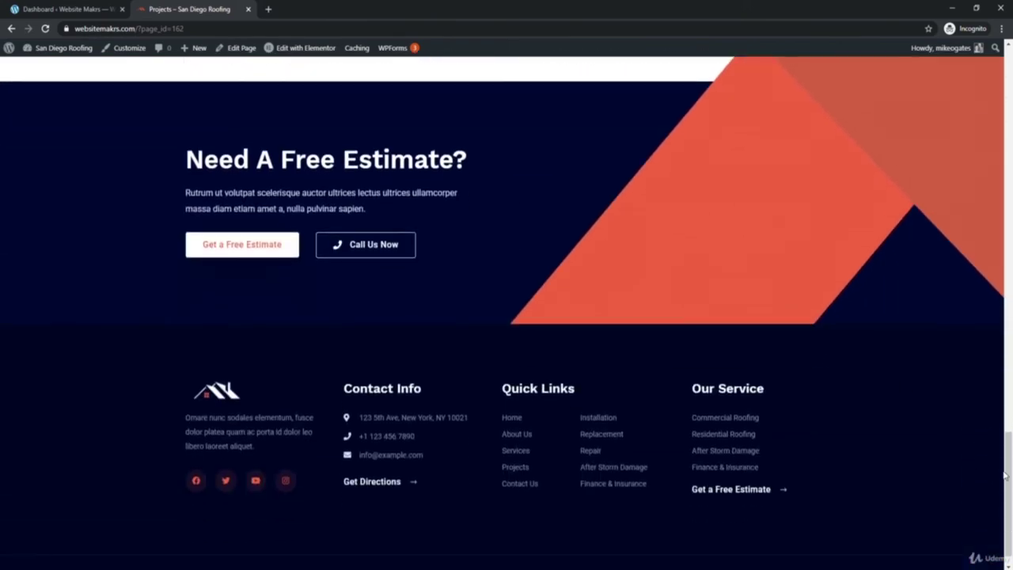
pyautogui.moveTo(1008, 471); pyautogui.dragTo(989, 65)
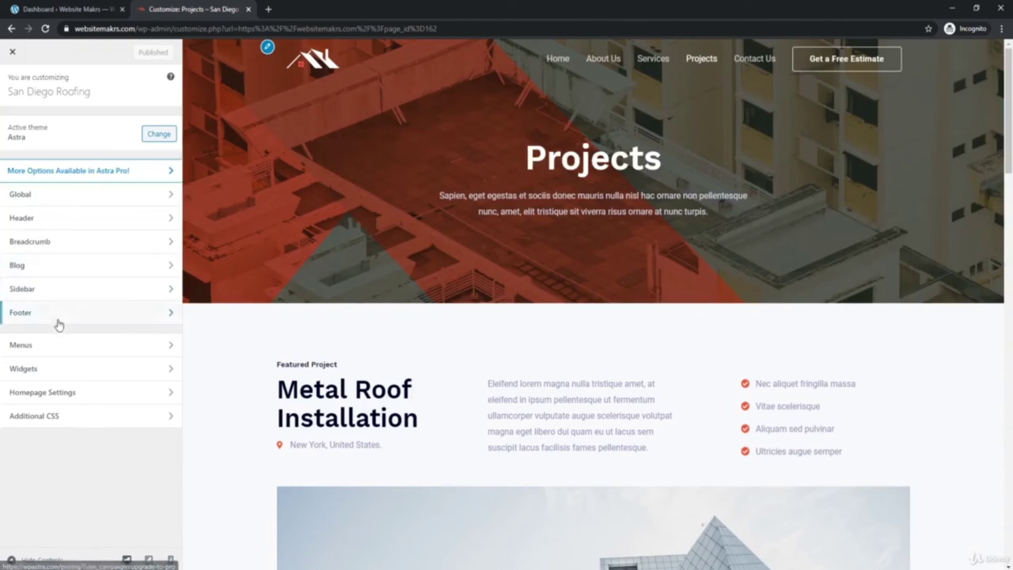
# Step: Remove Projects from the Primary Menu, publish the change, and close the Customizer
pyautogui.click(57, 348)
pyautogui.click(153, 148)
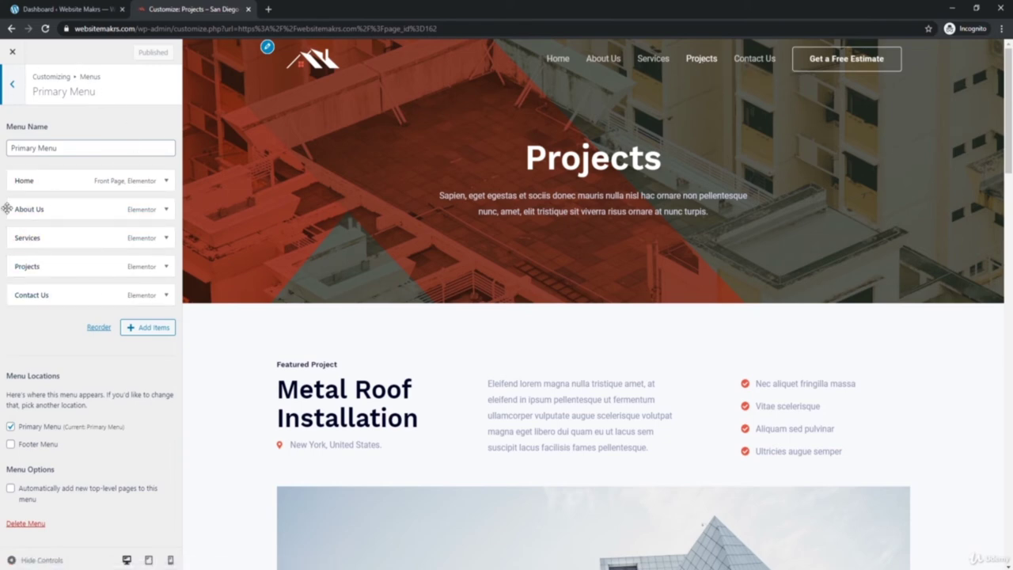
pyautogui.click(165, 269)
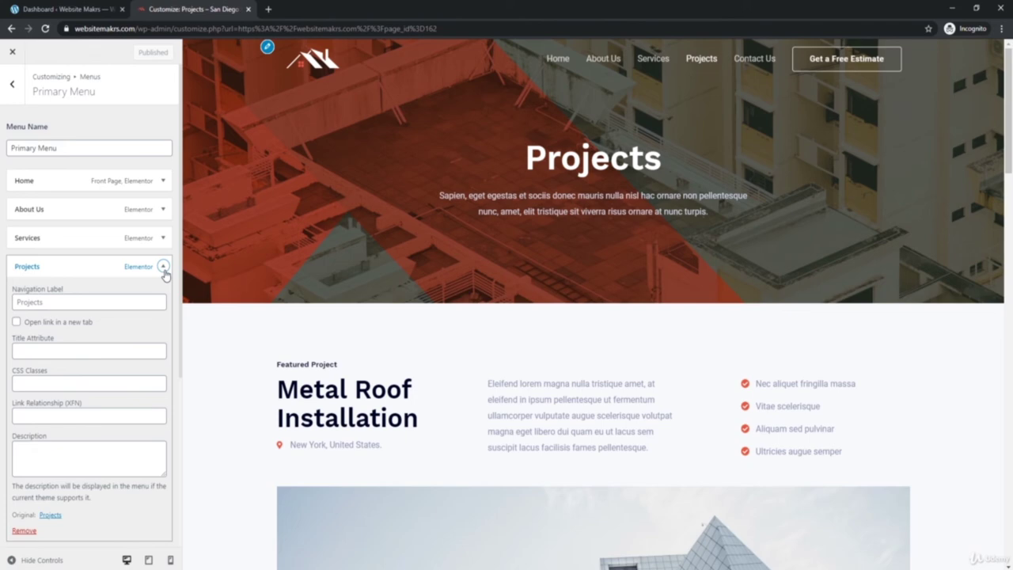
pyautogui.click(24, 530)
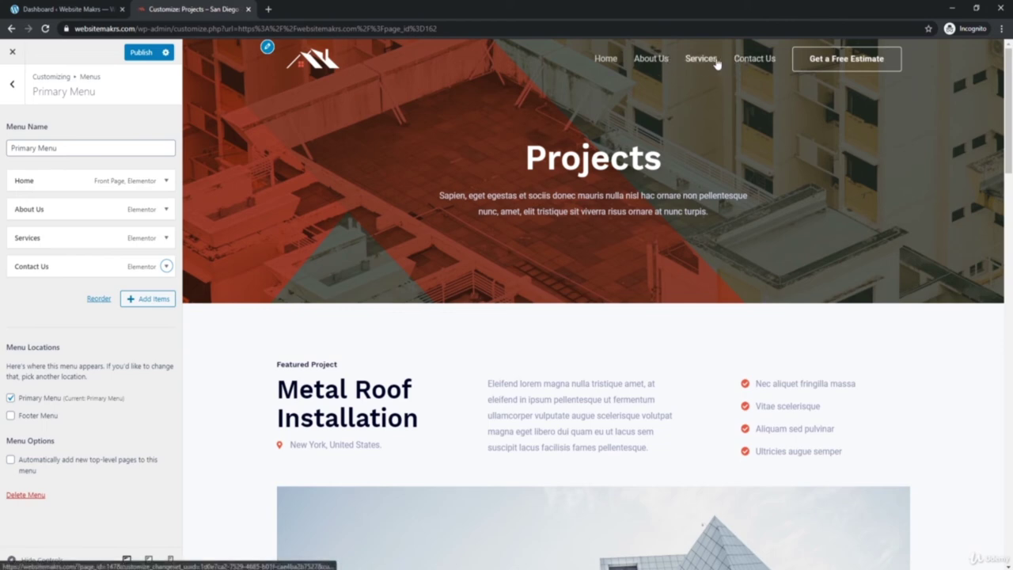
pyautogui.click(129, 54)
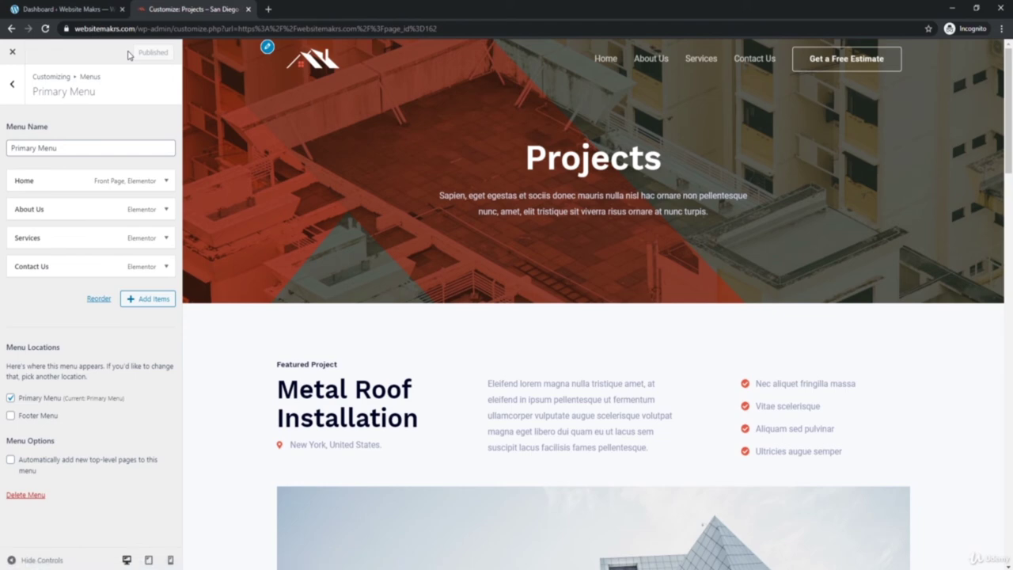
pyautogui.click(15, 53)
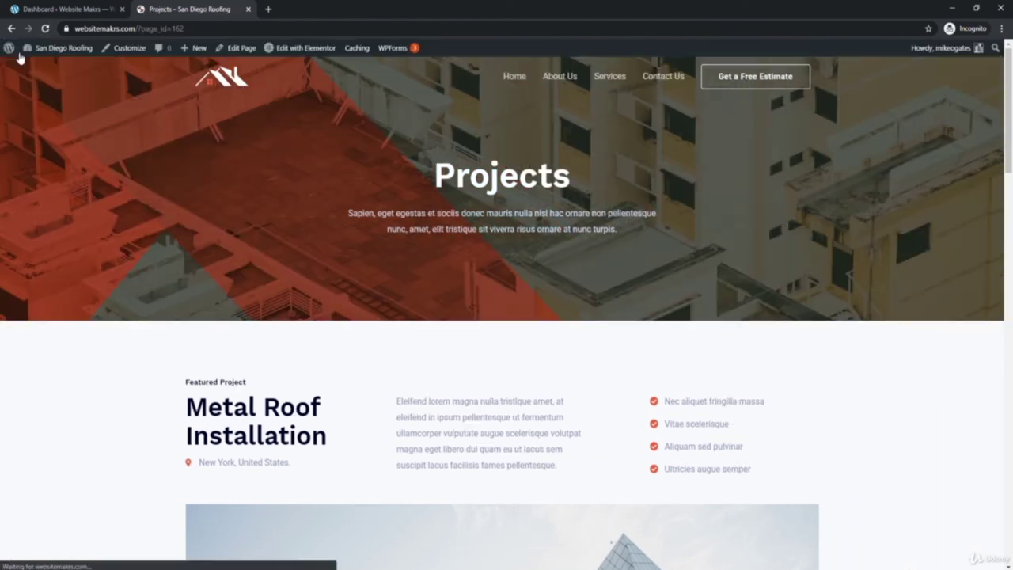
# Step: Go to the Contact Us page from the site menu and open it with Elementor
pyautogui.scroll(-3, 515, 82)
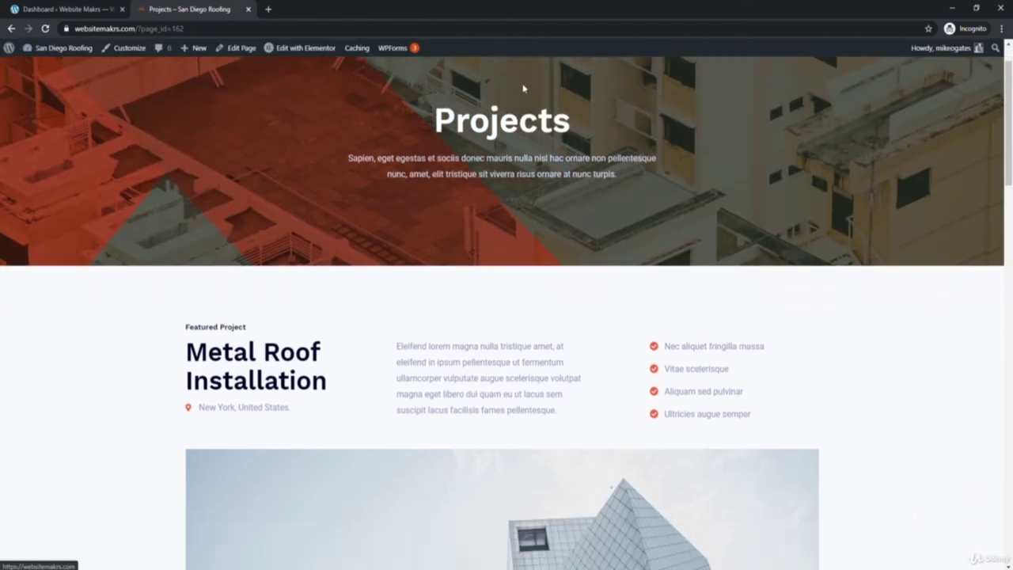
pyautogui.scroll(3, 515, 119)
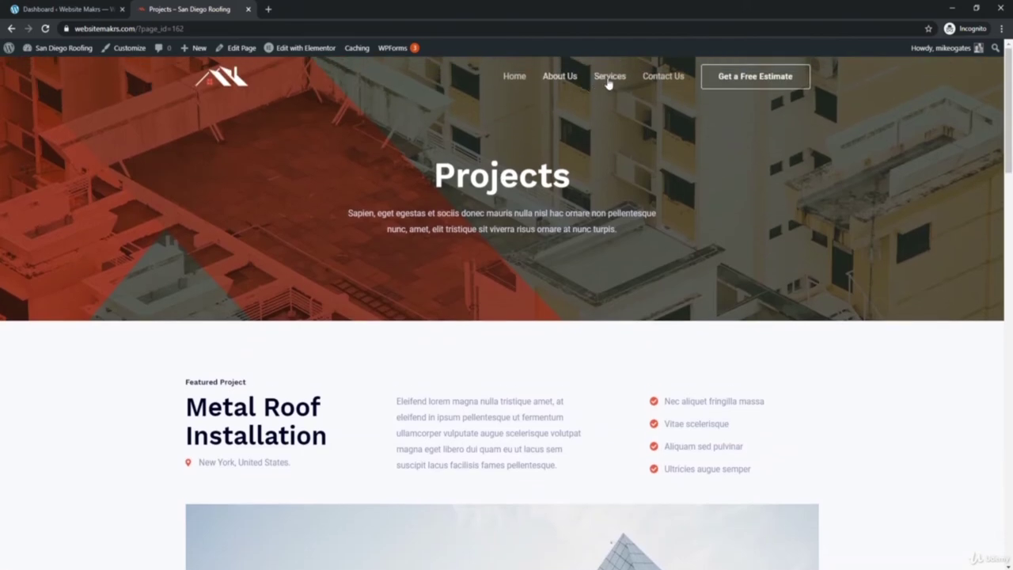
pyautogui.click(560, 76)
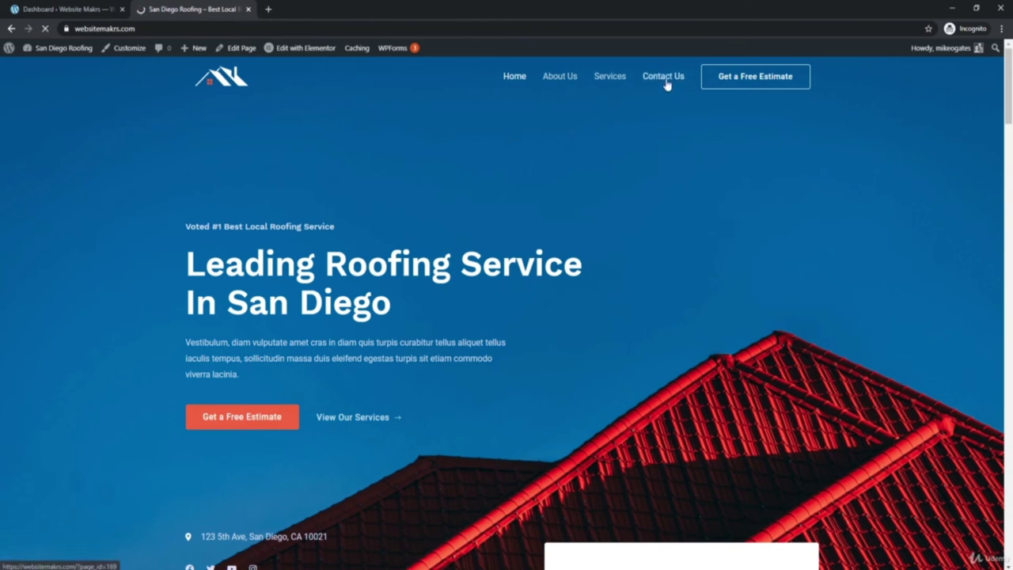
pyautogui.scroll(-3, 651, 106)
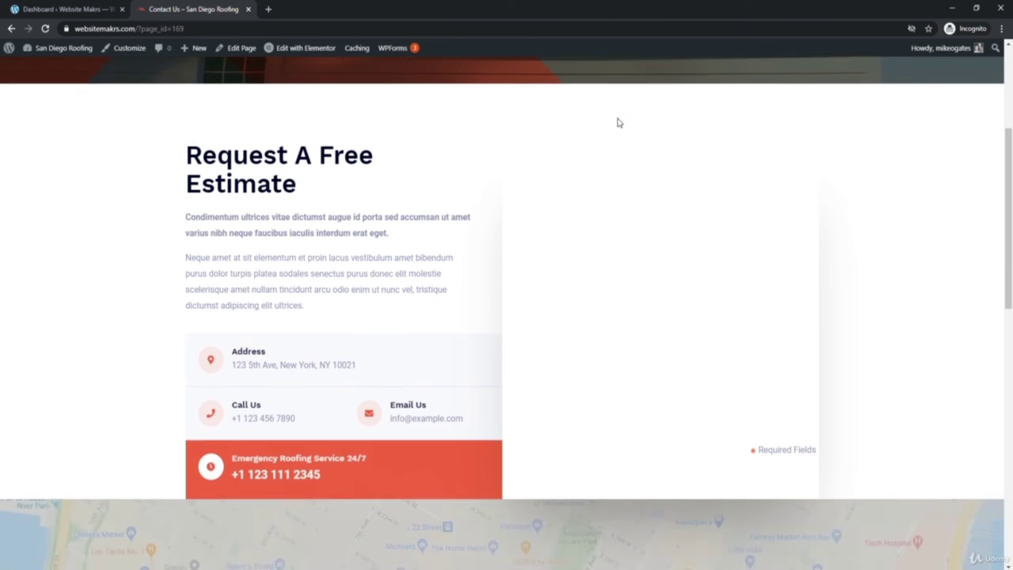
pyautogui.scroll(-1, 617, 123)
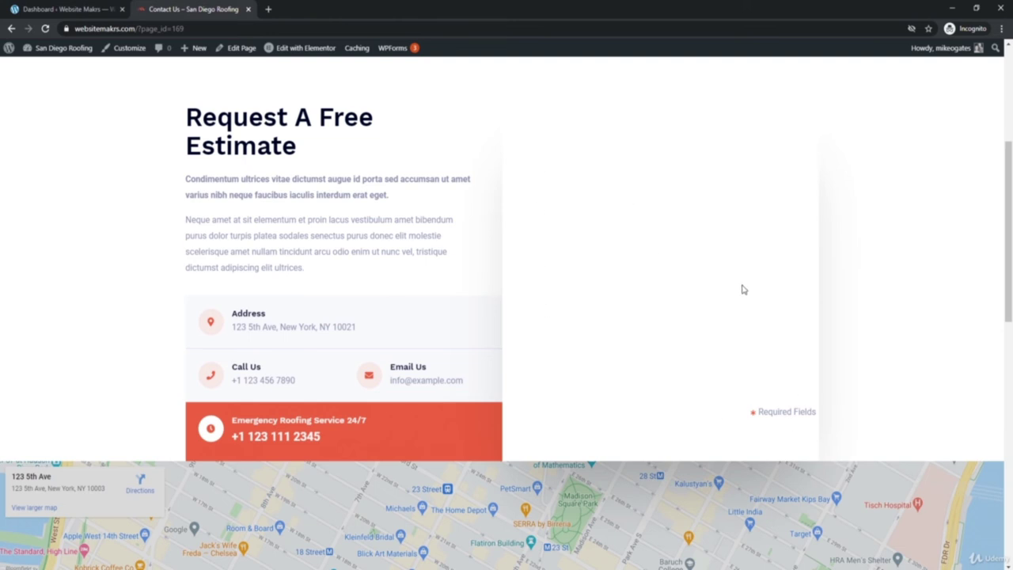
pyautogui.click(299, 51)
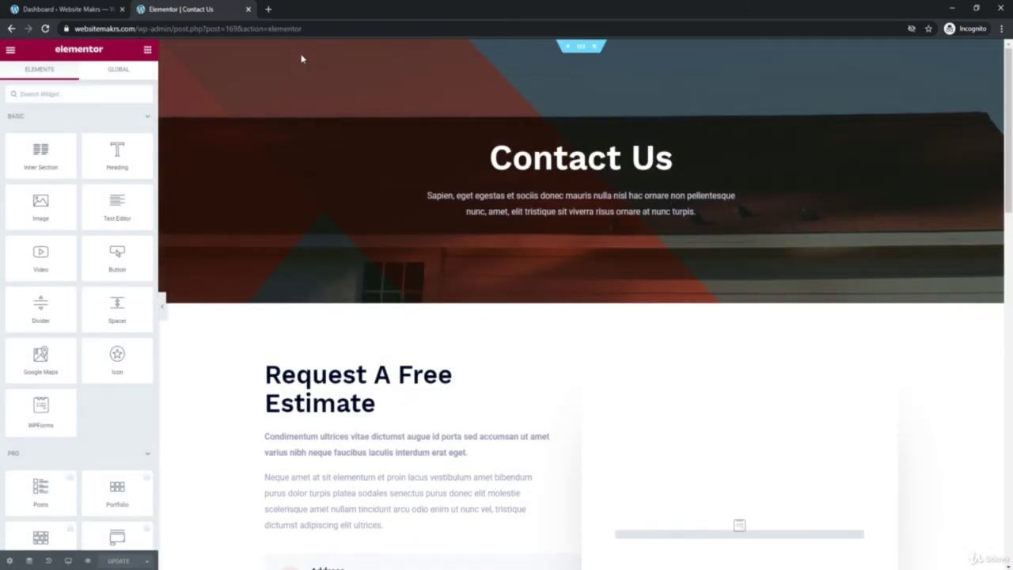
# Step: Set the estimate section's WPForms widget to Contact Form, update the page, and preview it
pyautogui.scroll(-3, 597, 246)
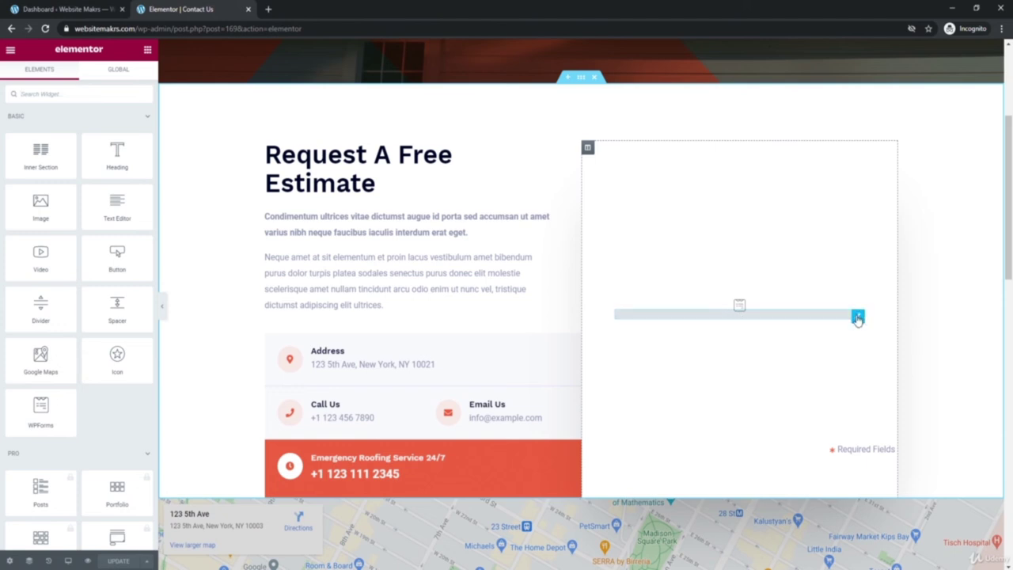
pyautogui.click(858, 317)
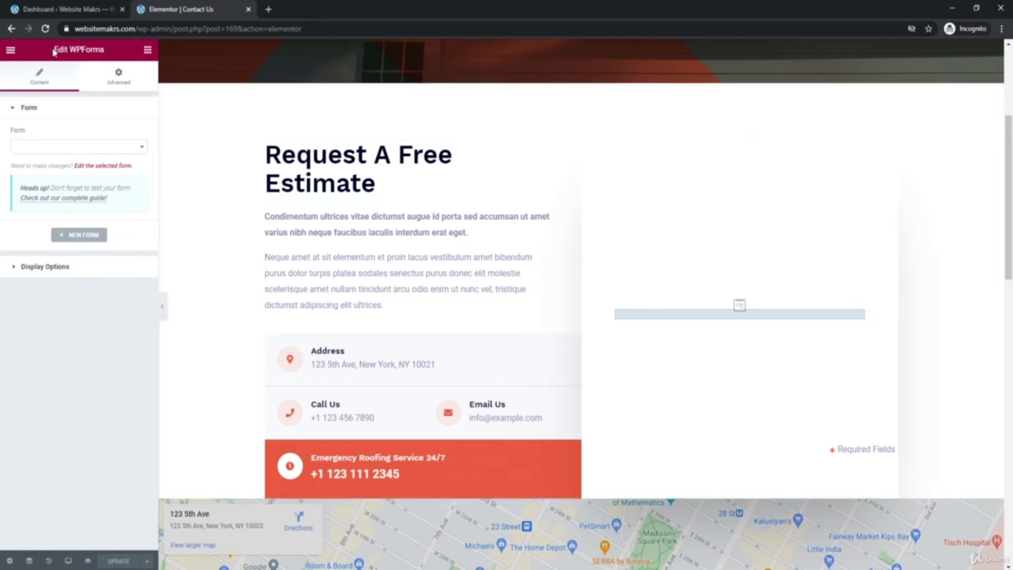
pyautogui.moveTo(53, 50); pyautogui.dragTo(104, 50)
pyautogui.click(114, 51)
pyautogui.click(21, 148)
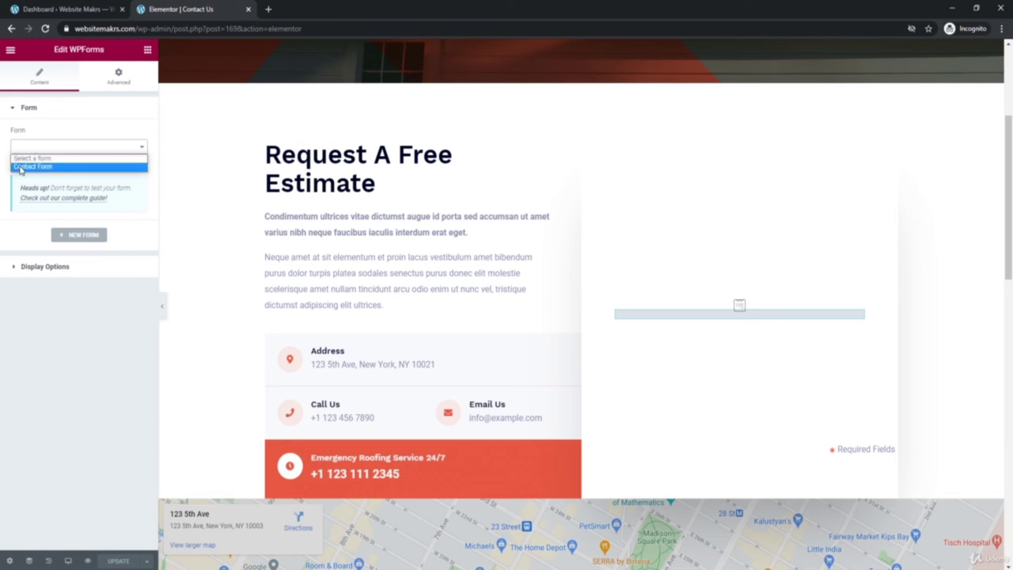
pyautogui.click(26, 168)
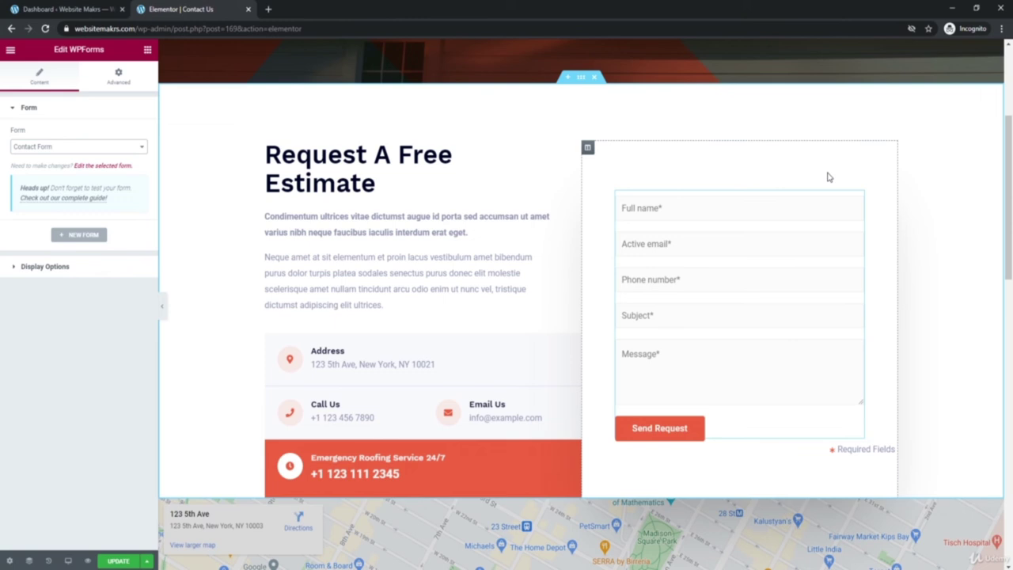
pyautogui.click(120, 561)
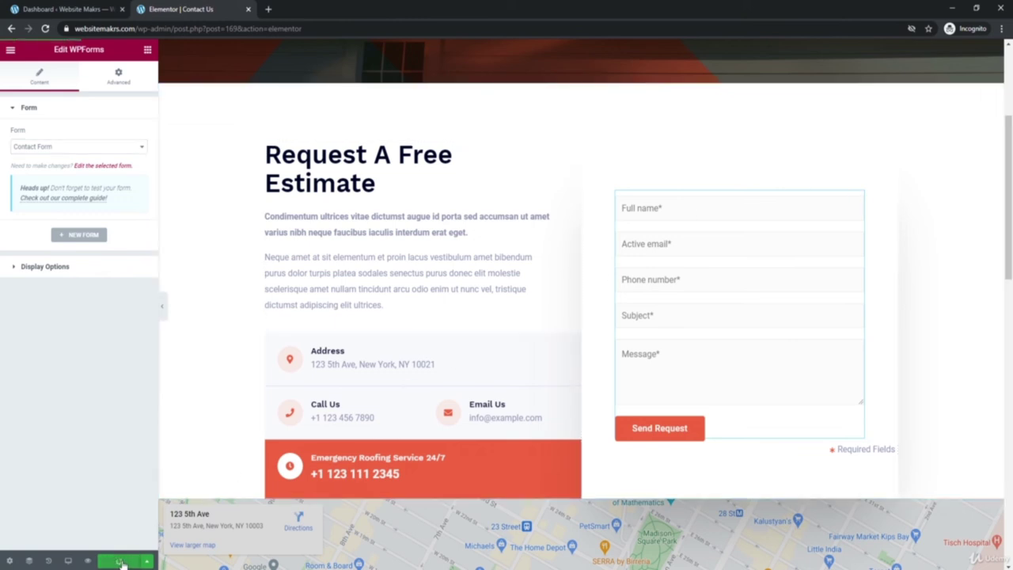
pyautogui.click(163, 307)
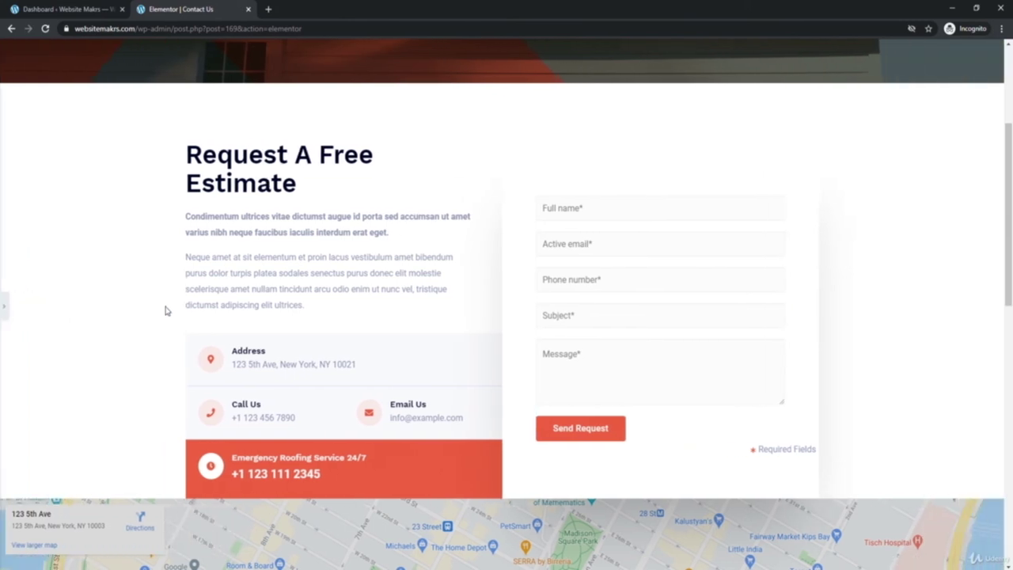
# Step: Change the city in the Address box to 'San Diego, CA'
pyautogui.scroll(3, 166, 310)
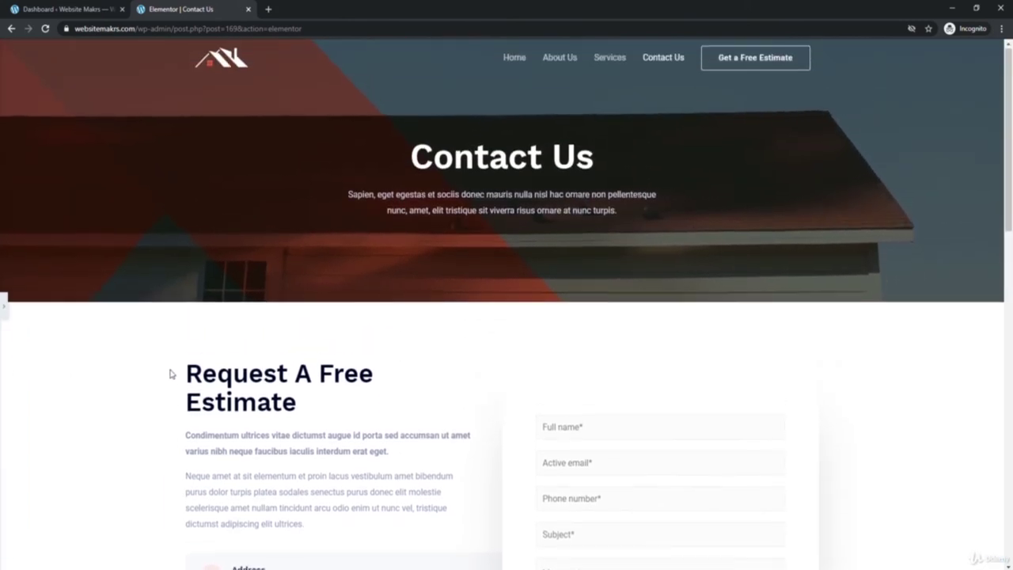
pyautogui.scroll(-5, 169, 373)
pyautogui.click(5, 307)
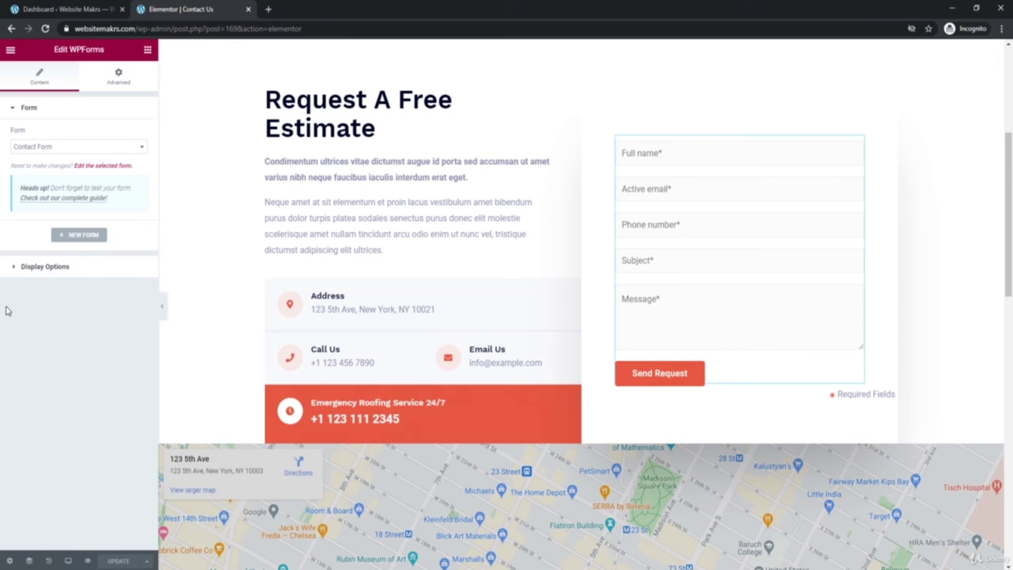
pyautogui.click(410, 309)
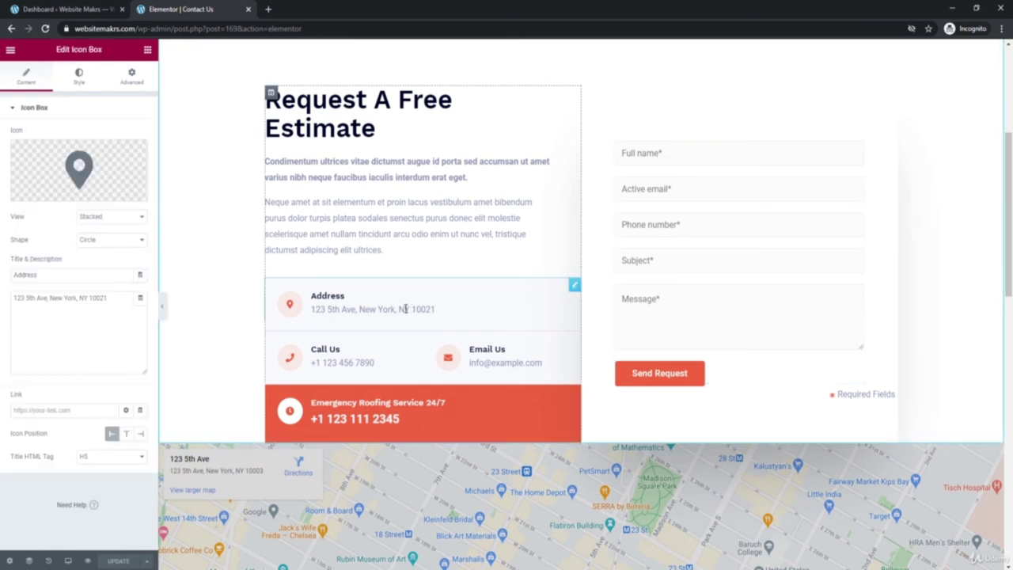
pyautogui.moveTo(411, 308); pyautogui.dragTo(360, 309)
pyautogui.write('San Diego')
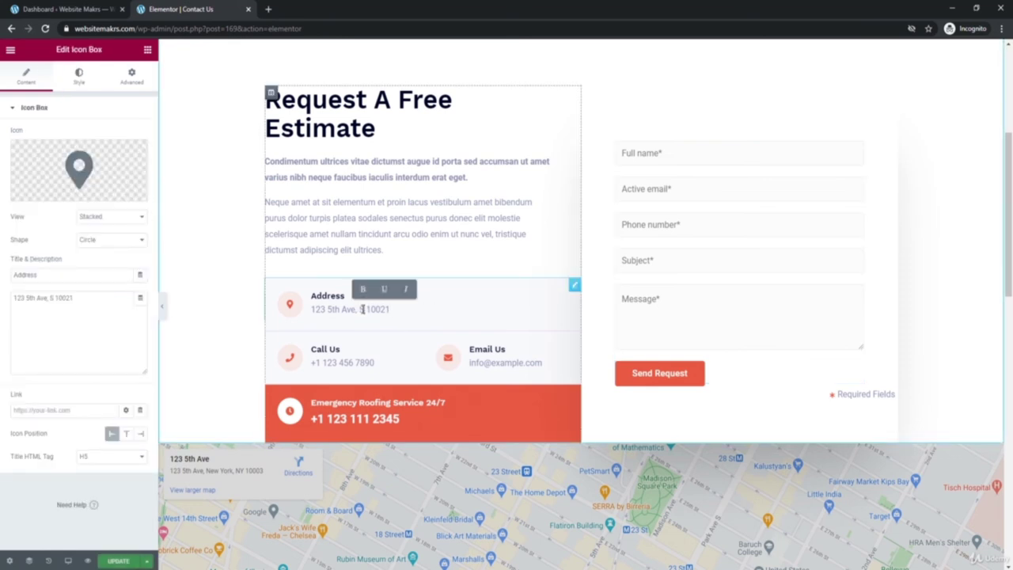
pyautogui.write(', CA')
# Step: Switch the Email Us address to the sandiegoroofing domain and start typing a new Call Us number
pyautogui.click(490, 362)
pyautogui.moveTo(491, 363); pyautogui.dragTo(524, 360)
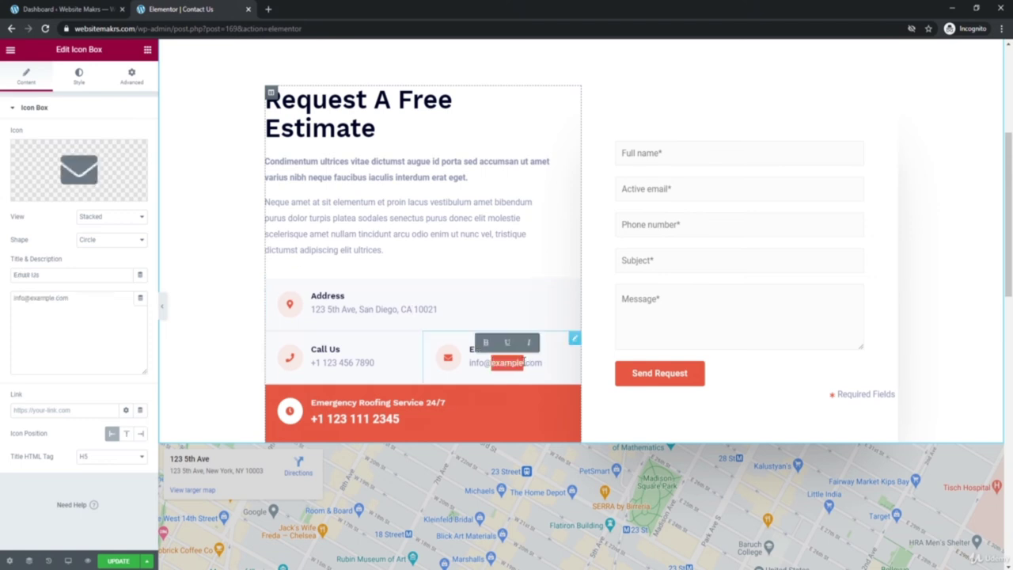
pyautogui.write('sandiegoroofing')
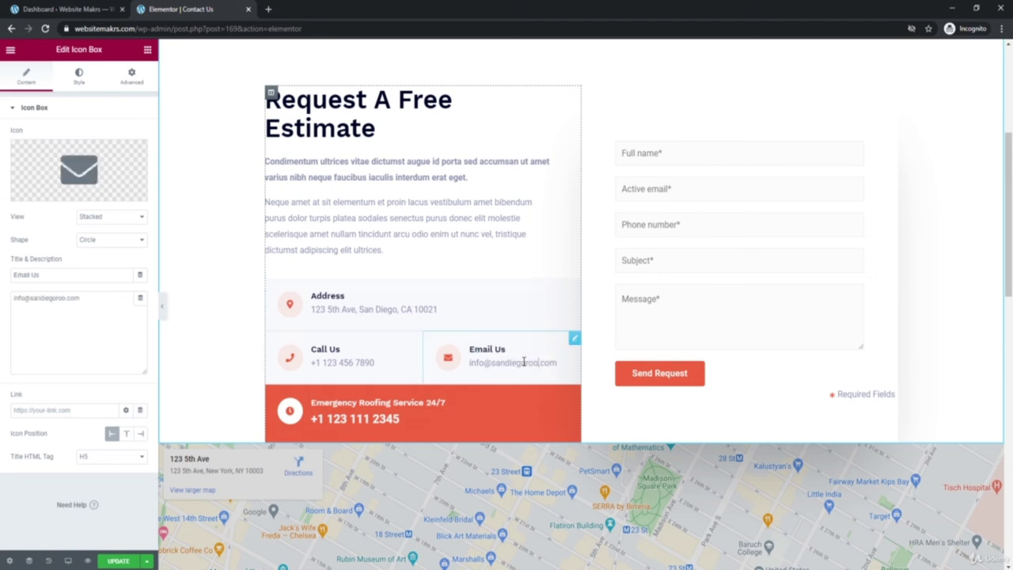
pyautogui.click(375, 360)
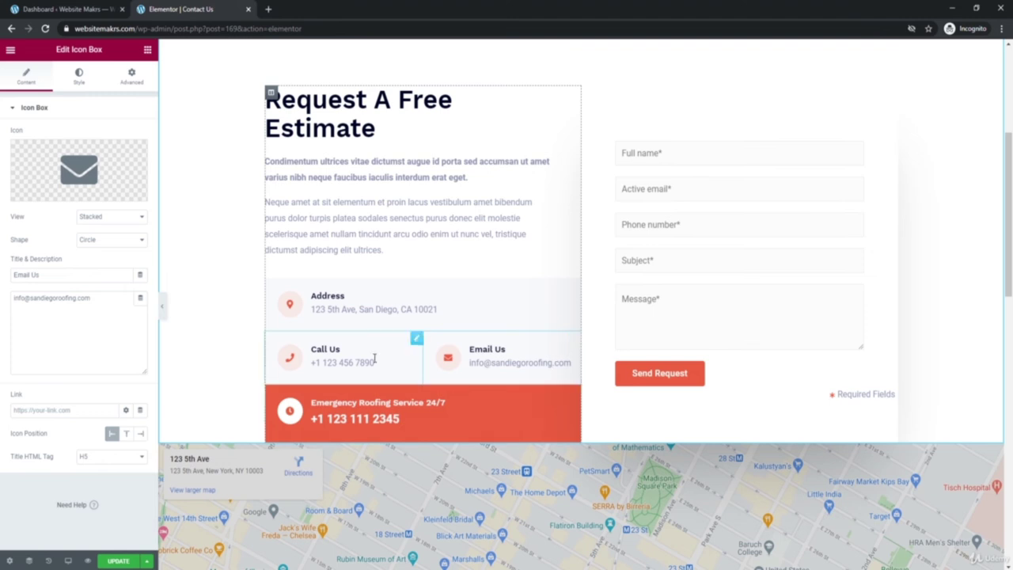
pyautogui.moveTo(379, 361); pyautogui.dragTo(324, 361)
pyautogui.write('987 654 321')
# Step: Finish the new phone number and zoom and pan the map to find its current pin
pyautogui.scroll(-4, 237, 356)
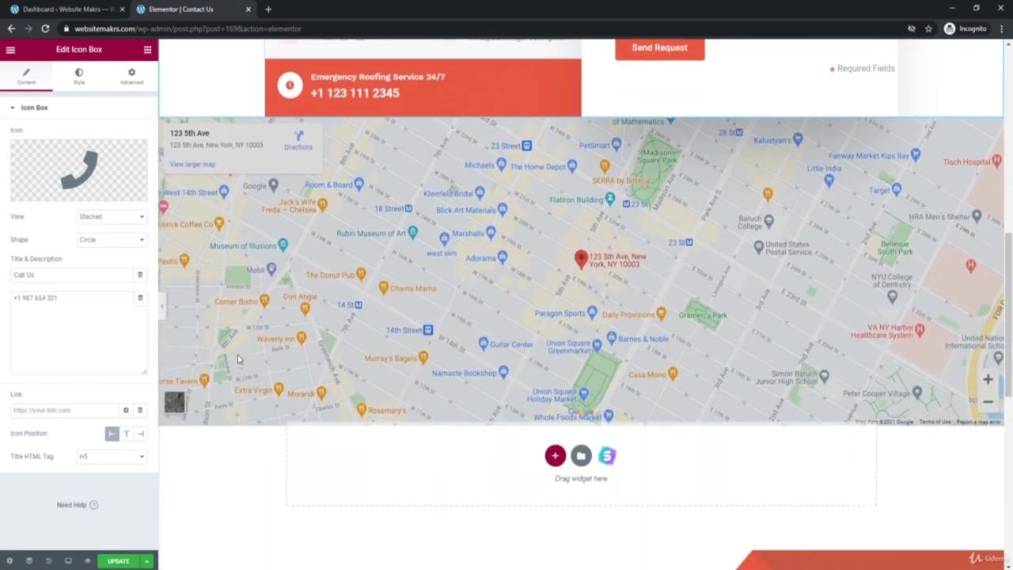
pyautogui.scroll(2, 239, 357)
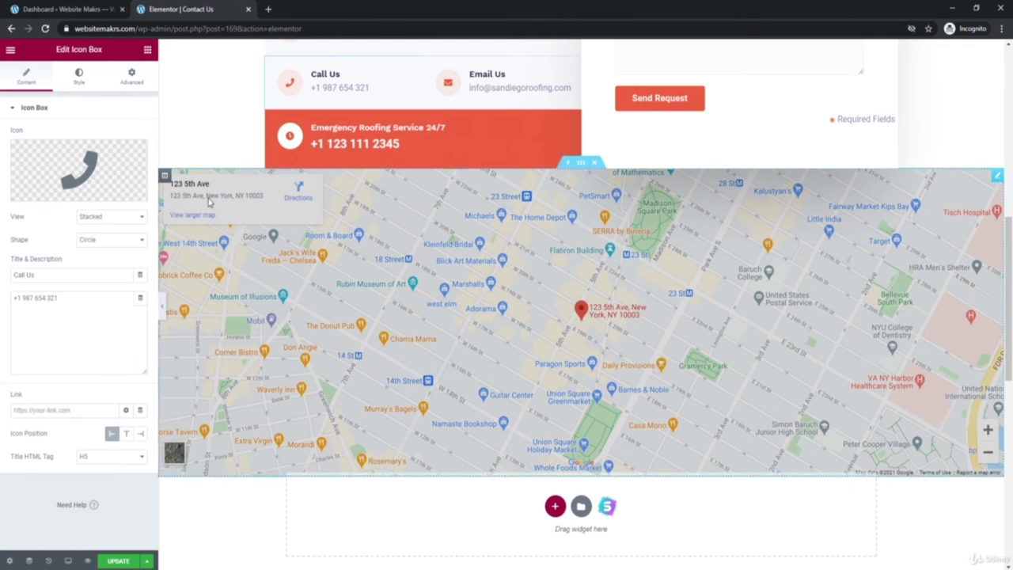
pyautogui.moveTo(206, 196); pyautogui.dragTo(254, 199)
pyautogui.click(988, 455)
pyautogui.click(987, 454)
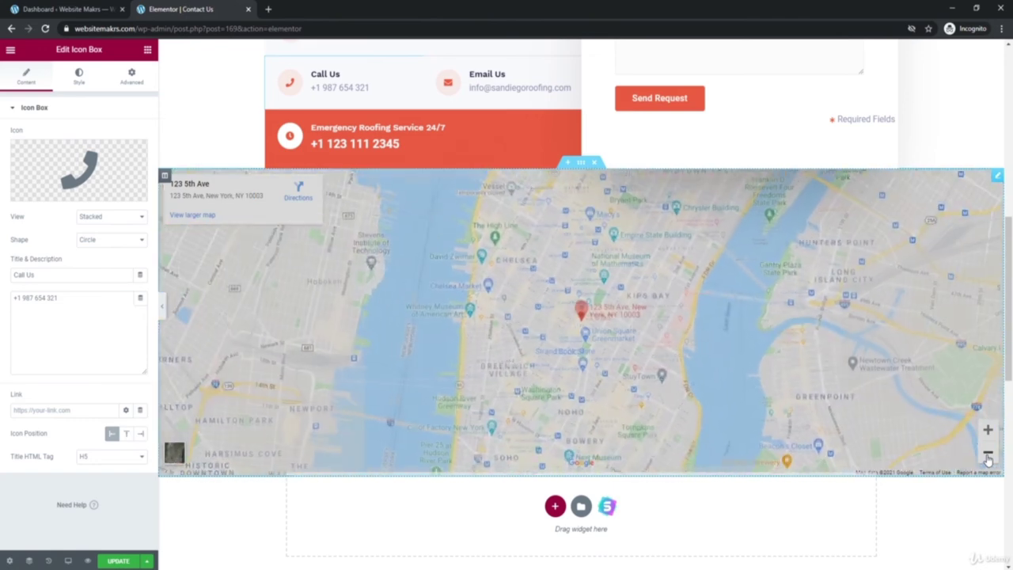
pyautogui.moveTo(514, 372); pyautogui.dragTo(571, 296)
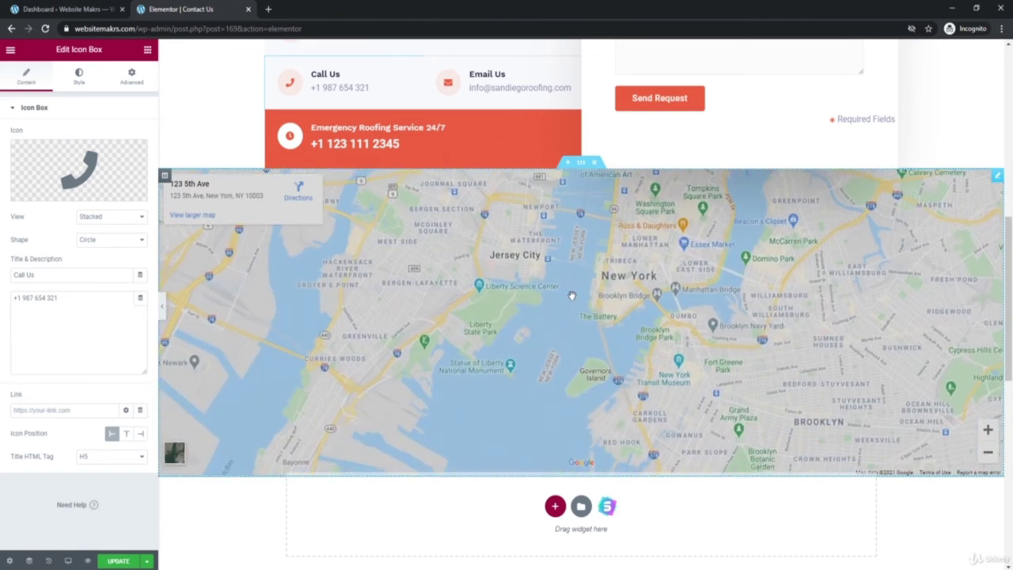
pyautogui.moveTo(653, 276); pyautogui.dragTo(575, 353)
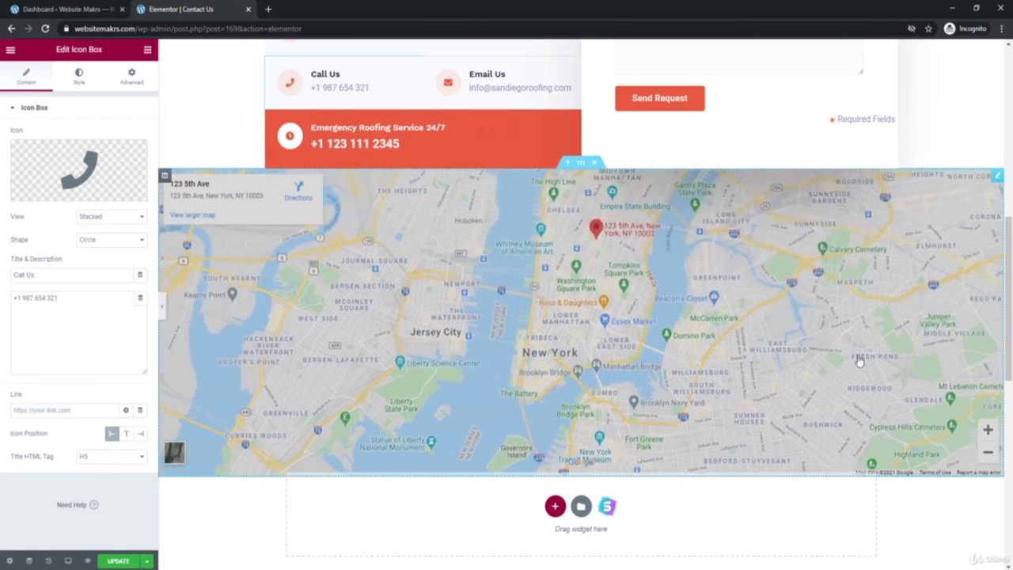
# Step: Replace the Google Maps widget's location with San Diego
pyautogui.click(998, 179)
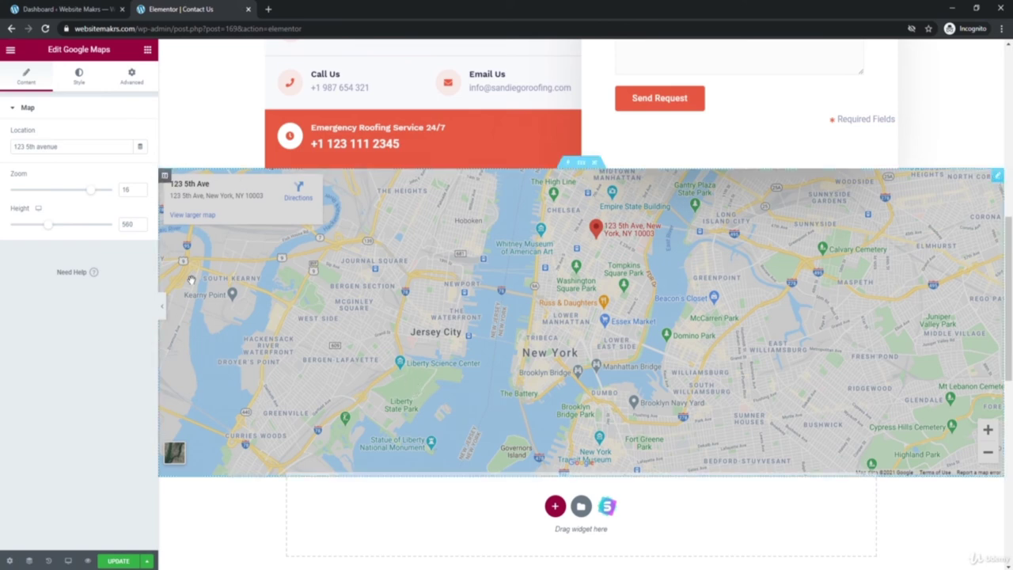
pyautogui.moveTo(72, 148); pyautogui.dragTo(7, 144)
pyautogui.write('San Diego')
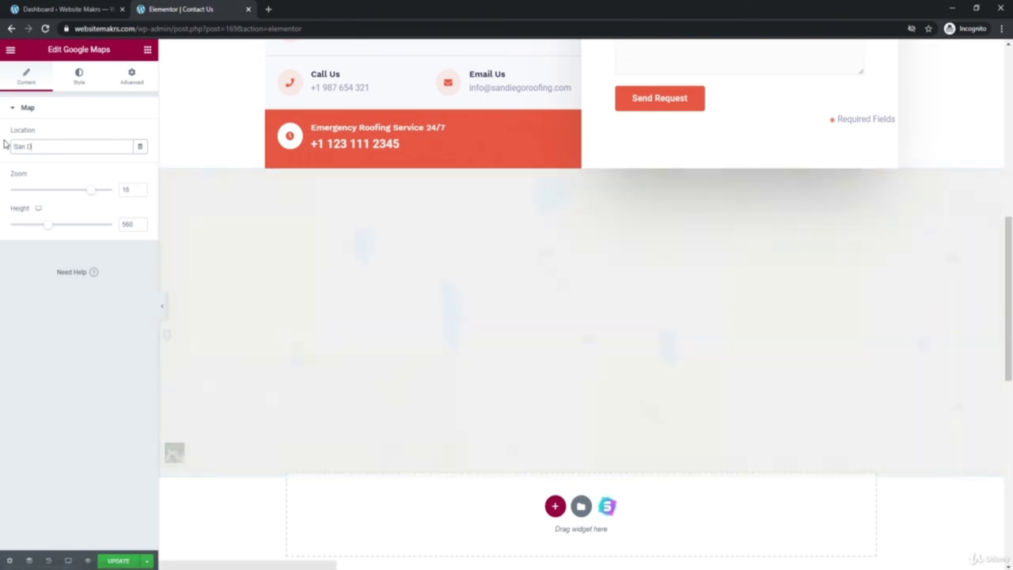
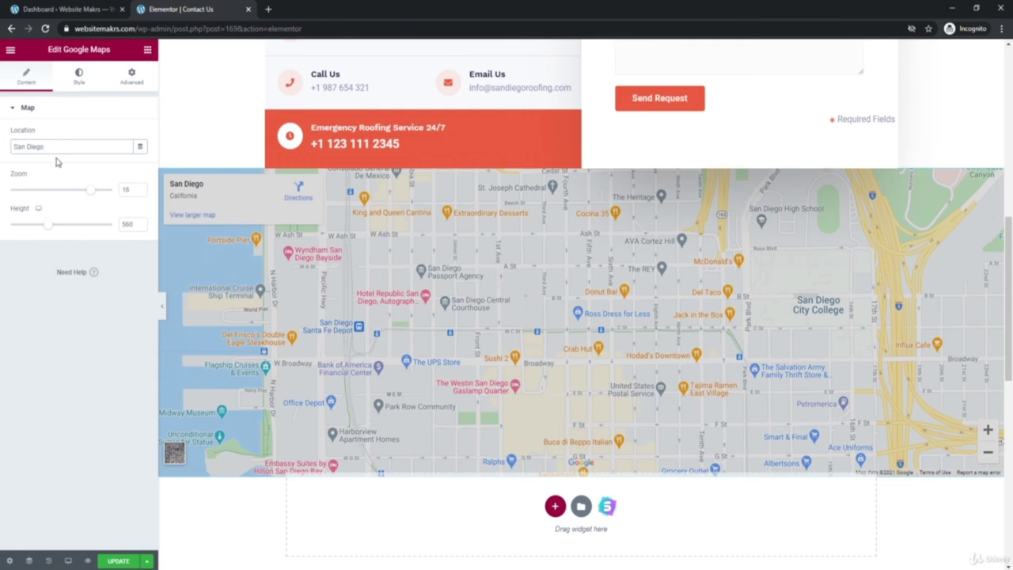
# Step: Try closer and wider zooms on the San Diego map, ending back at zoom 16
pyautogui.moveTo(92, 195)
pyautogui.mouseDown()
pyautogui.moveTo(54, 190)
pyautogui.moveTo(100, 194)
pyautogui.mouseUp()
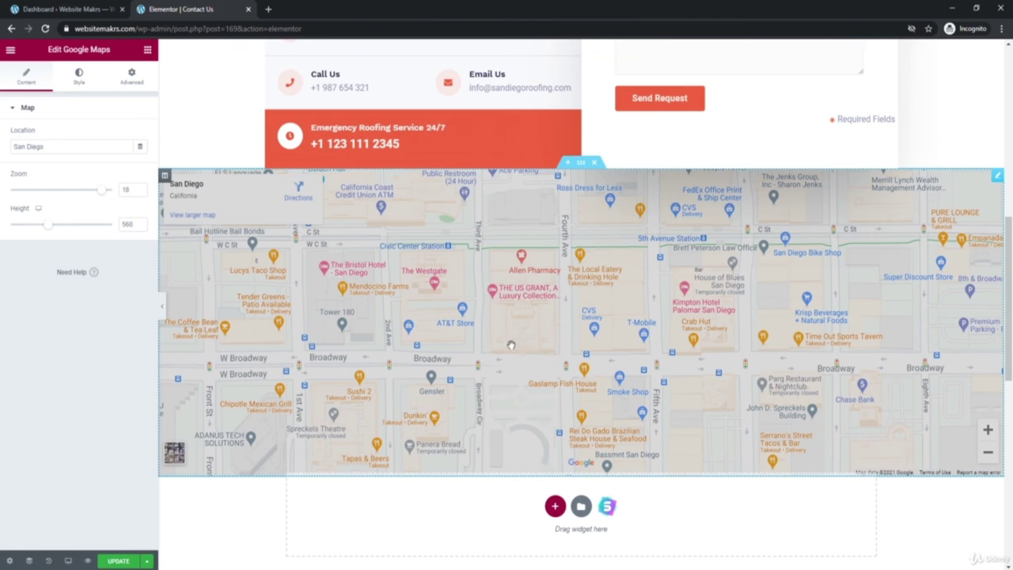
pyautogui.moveTo(101, 197); pyautogui.dragTo(75, 197)
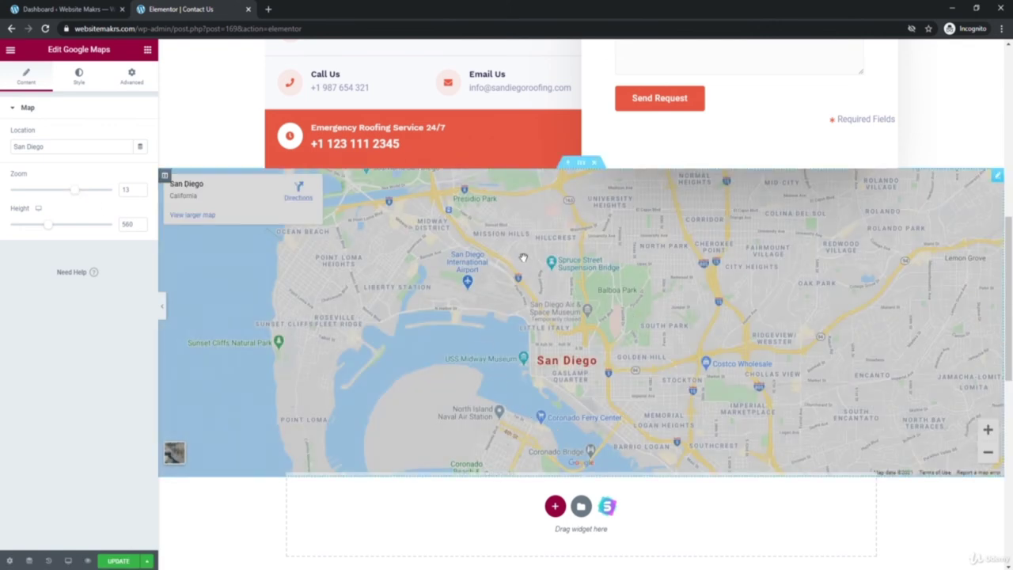
pyautogui.moveTo(79, 196); pyautogui.dragTo(101, 197)
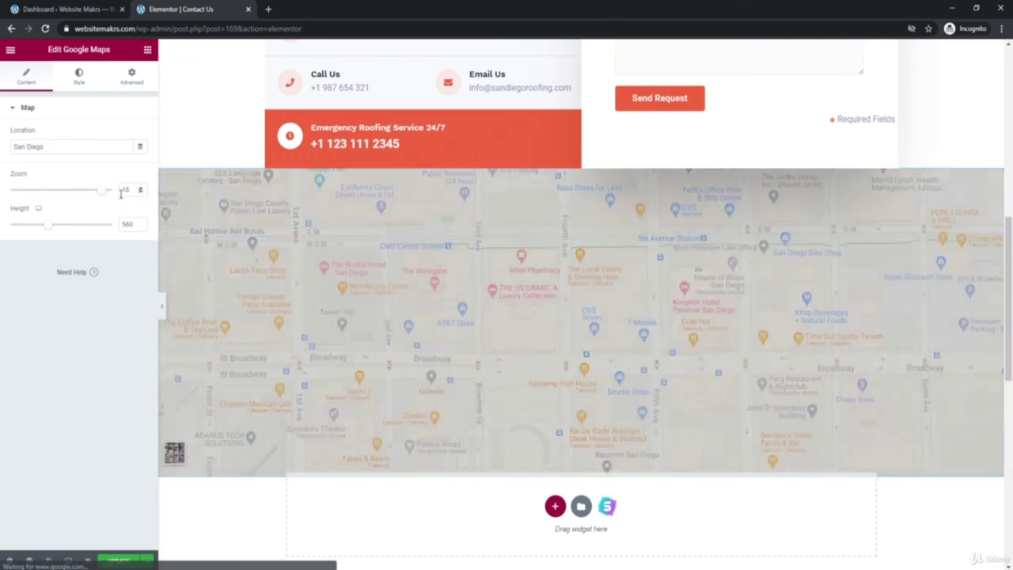
pyautogui.click(140, 191)
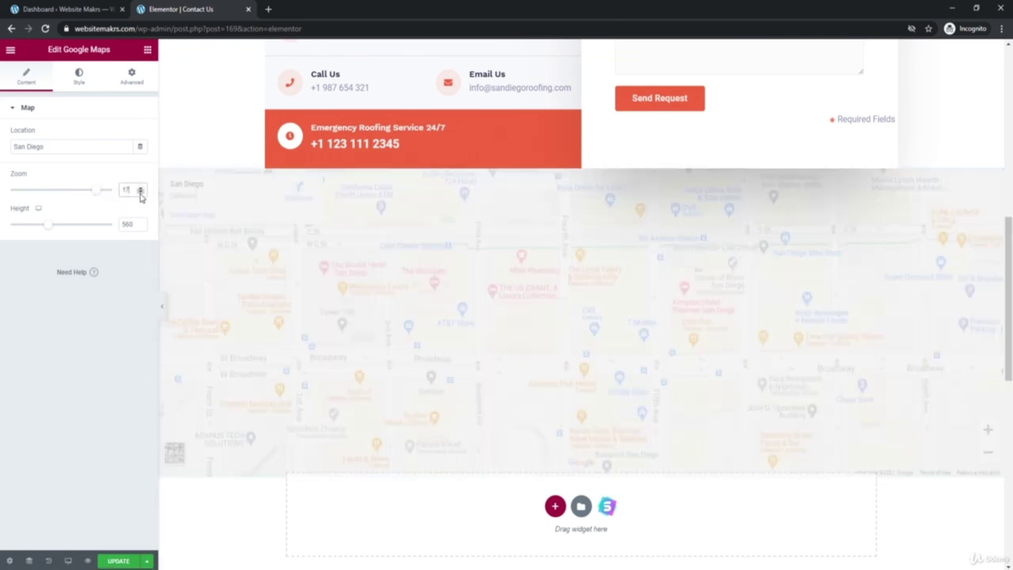
pyautogui.click(140, 196)
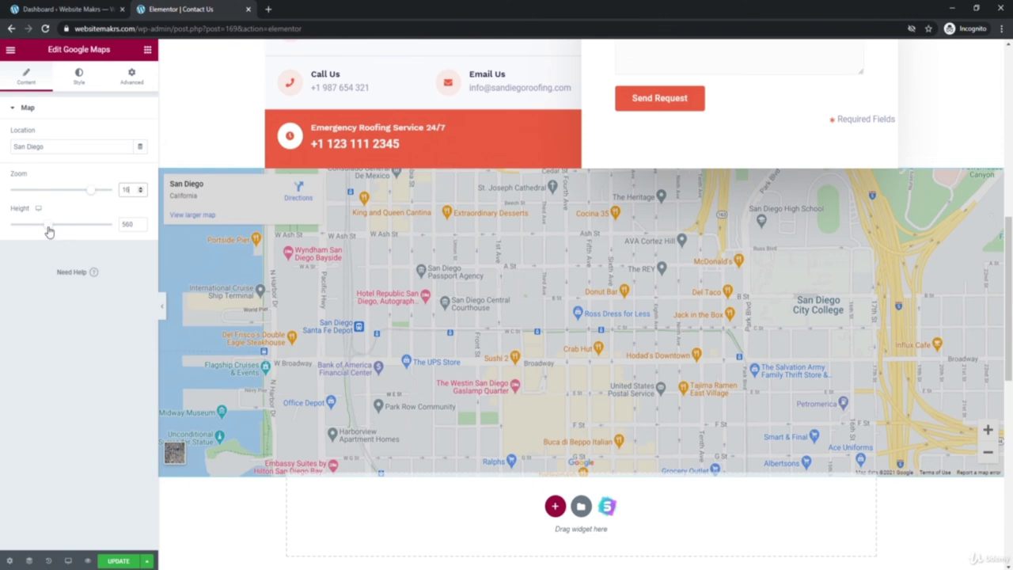
# Step: Raise the map height toward 785 and preview the page with the panel hidden
pyautogui.moveTo(49, 231); pyautogui.dragTo(64, 231)
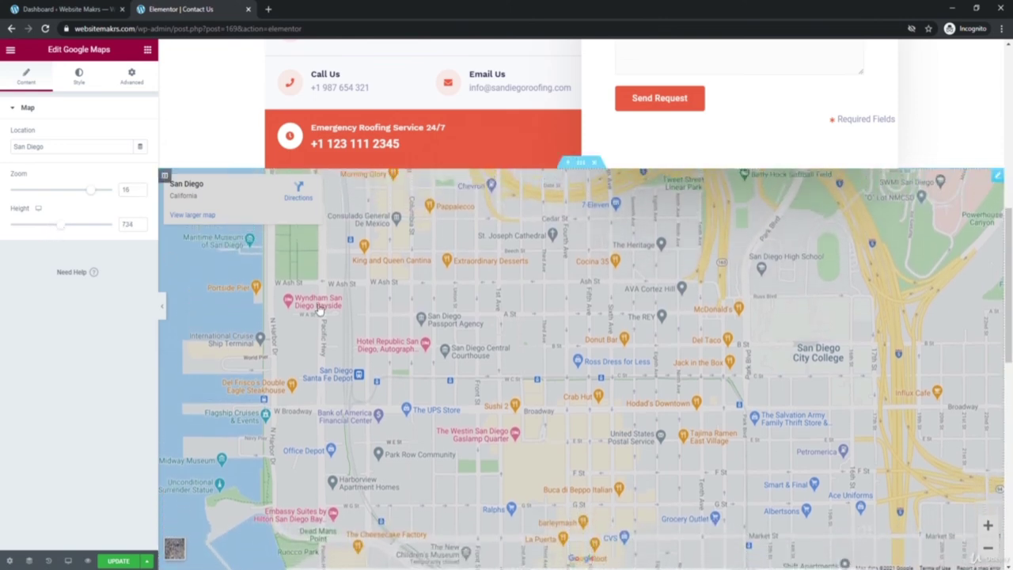
pyautogui.scroll(-3, 321, 309)
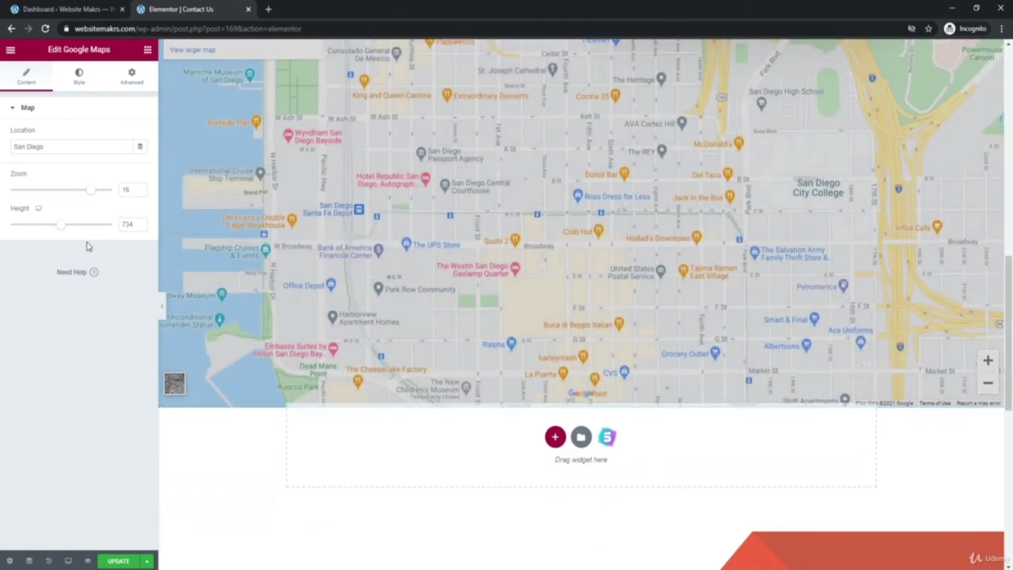
pyautogui.moveTo(61, 226); pyautogui.dragTo(69, 229)
pyautogui.click(158, 303)
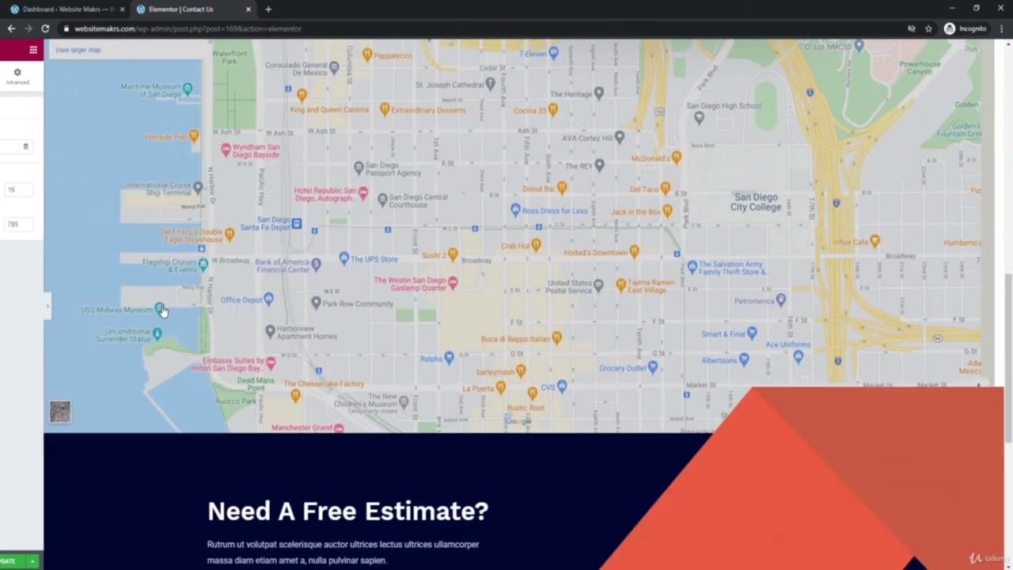
pyautogui.scroll(2, 163, 311)
pyautogui.scroll(6, 163, 311)
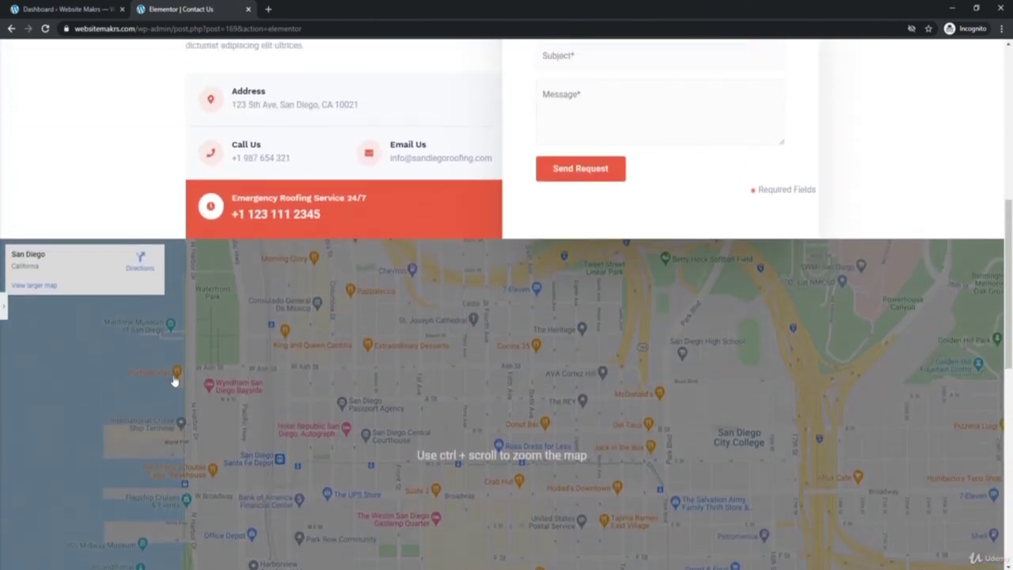
pyautogui.scroll(-6, 166, 425)
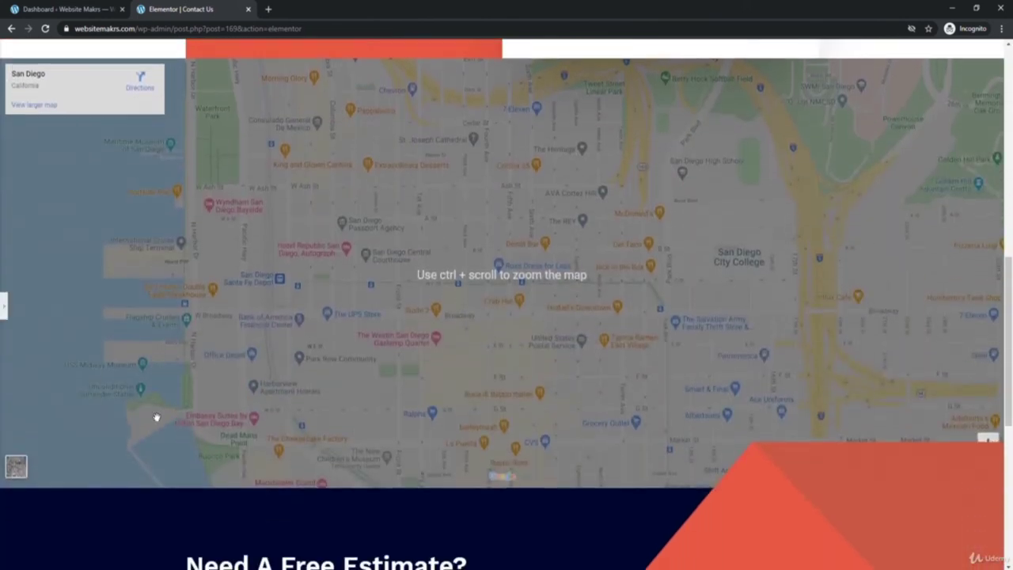
# Step: Shorten the map, then bring its height back up to about 618 and preview it
pyautogui.click(5, 306)
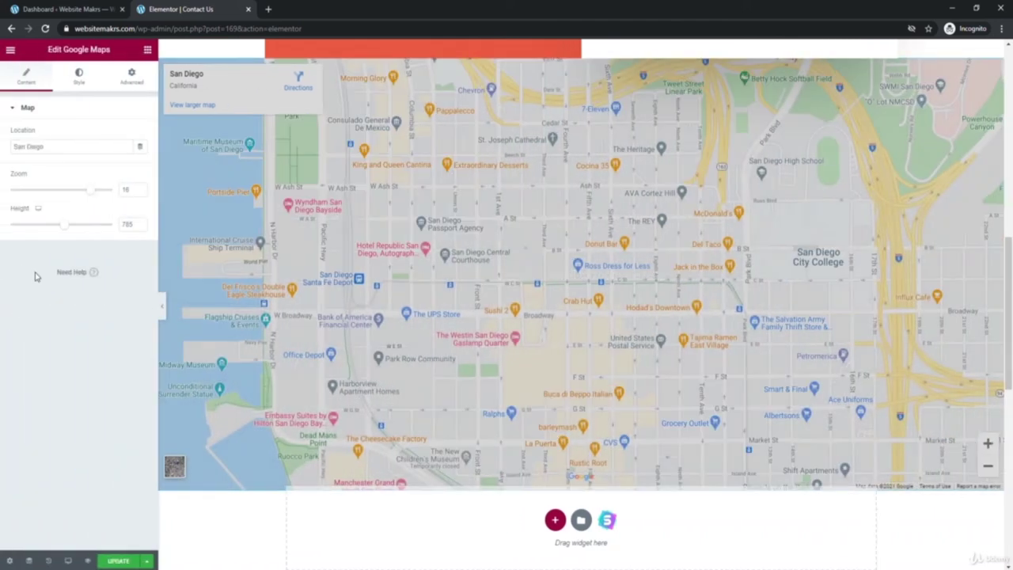
pyautogui.moveTo(63, 230); pyautogui.dragTo(24, 226)
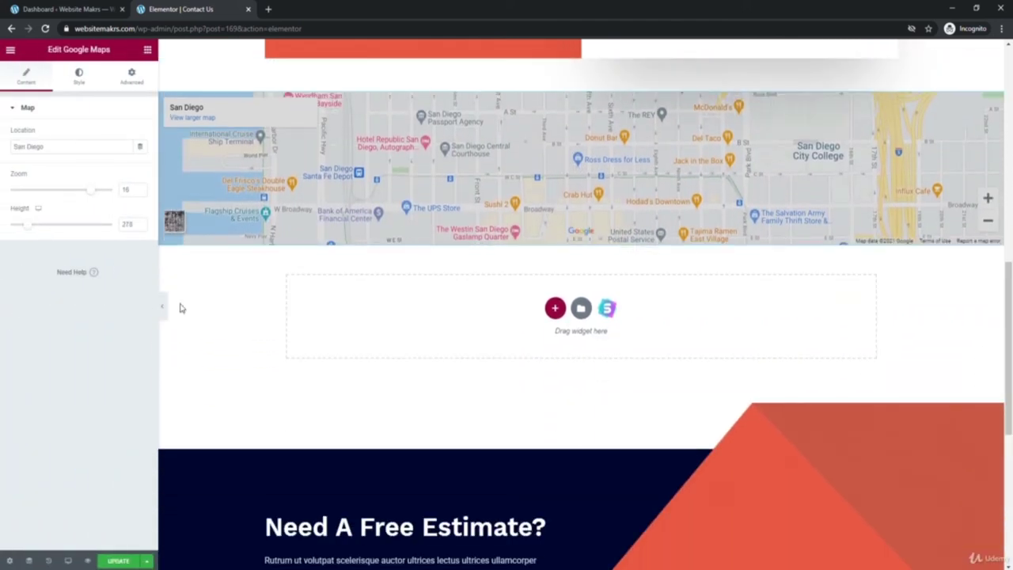
pyautogui.scroll(3, 253, 407)
pyautogui.click(162, 306)
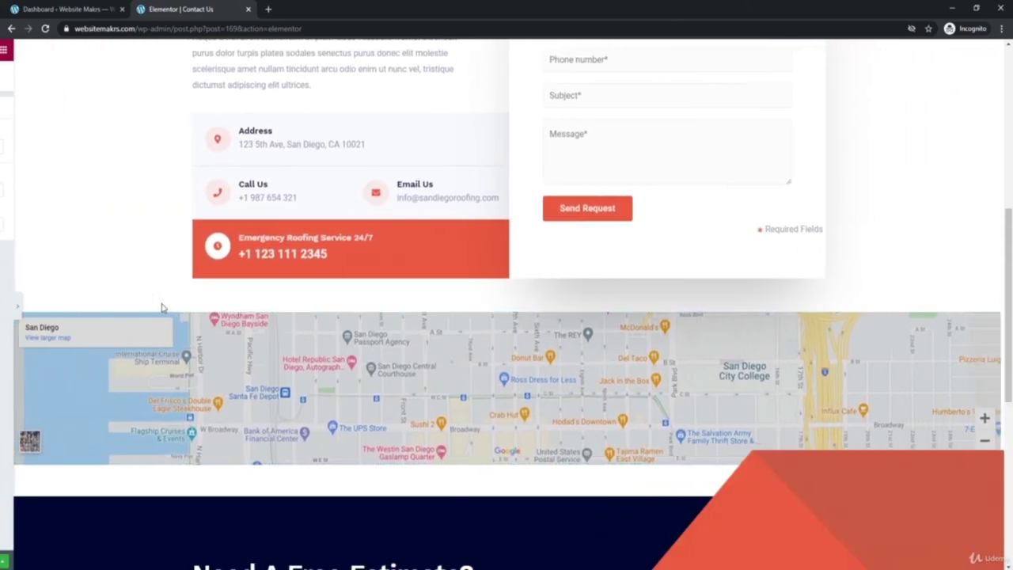
pyautogui.scroll(-1, 138, 329)
pyautogui.click(5, 305)
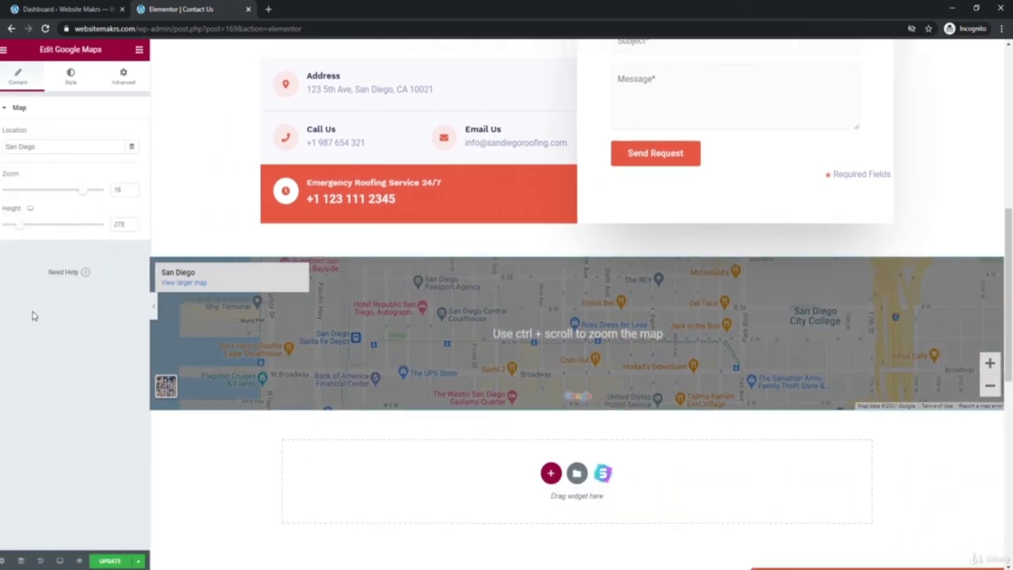
pyautogui.moveTo(29, 229); pyautogui.dragTo(53, 231)
pyautogui.click(163, 307)
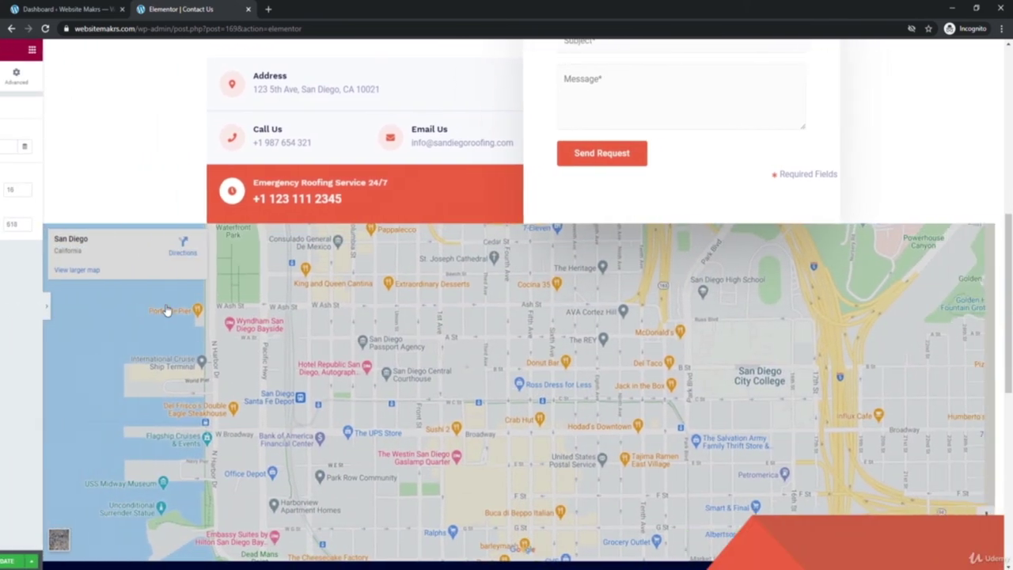
pyautogui.scroll(-1, 166, 310)
pyautogui.scroll(-2, 166, 311)
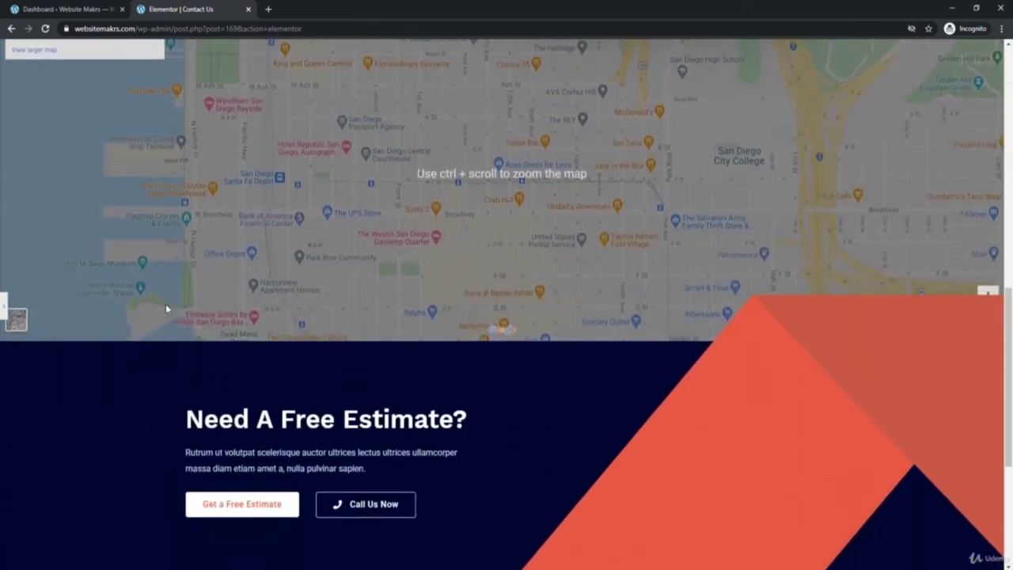
pyautogui.scroll(5, 235, 396)
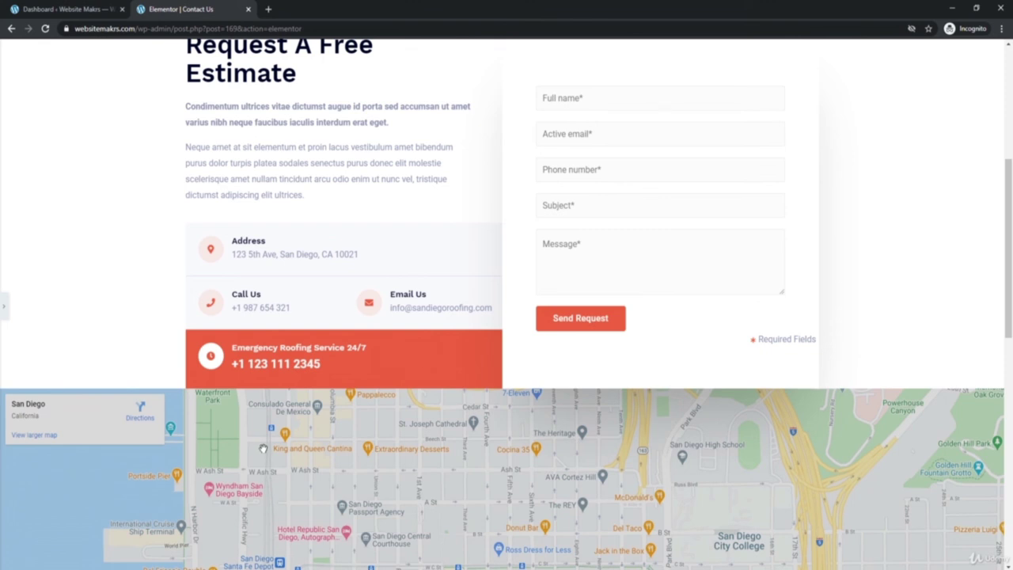
pyautogui.scroll(4, 263, 448)
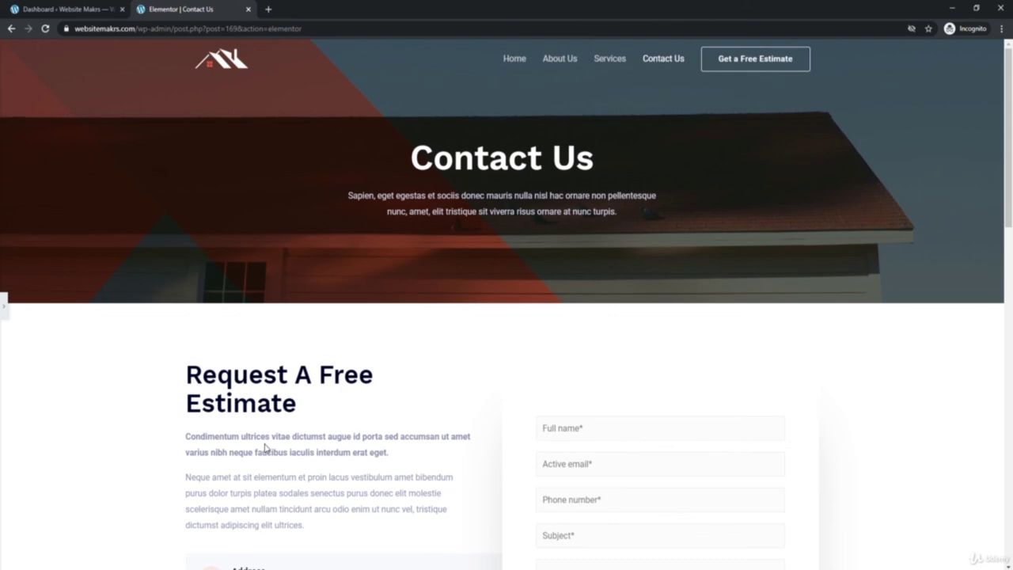
pyautogui.scroll(-6, 265, 447)
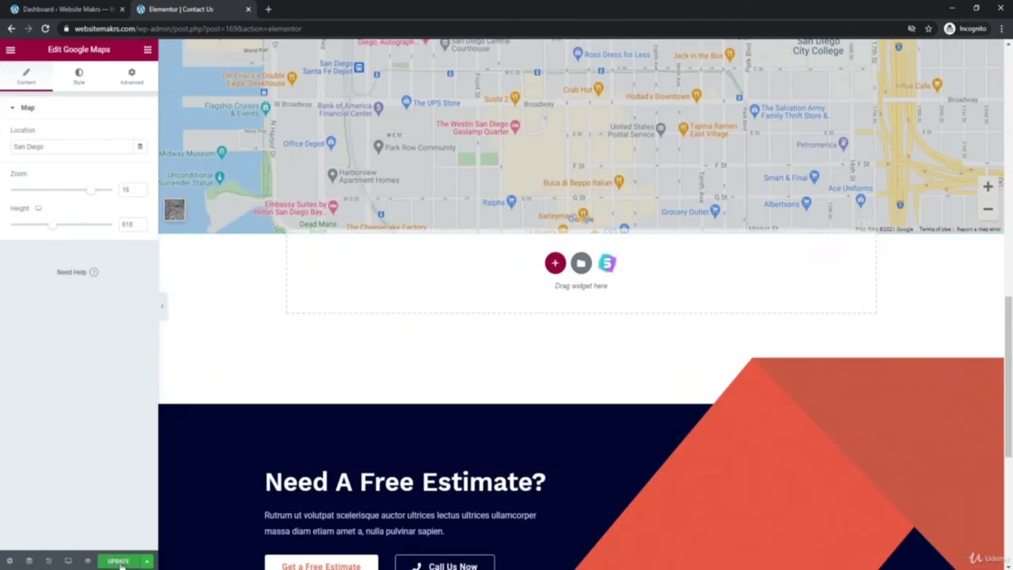
# Step: Update the Contact Us page and choose View Page from the editor menu
pyautogui.click(118, 560)
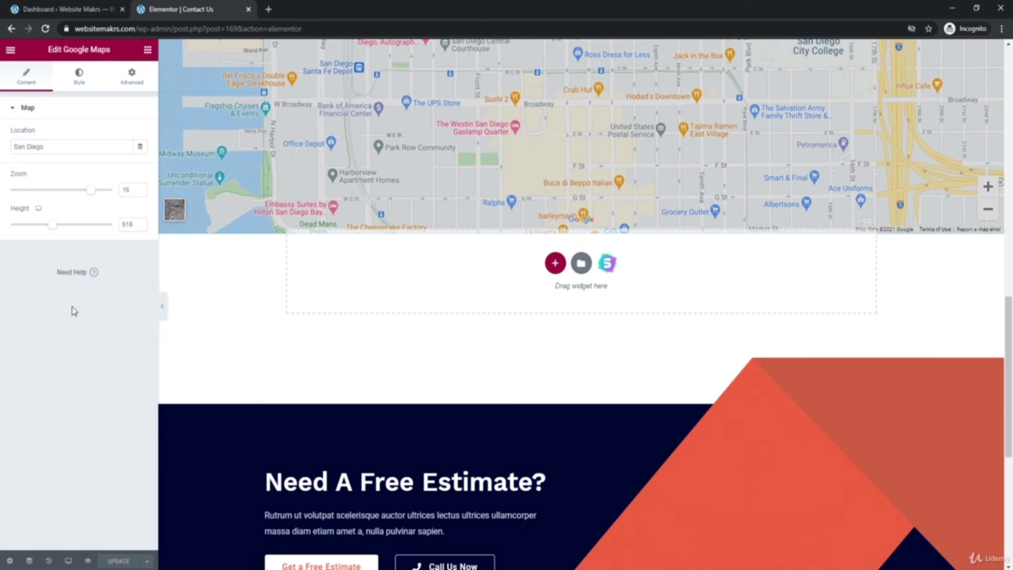
pyautogui.click(11, 51)
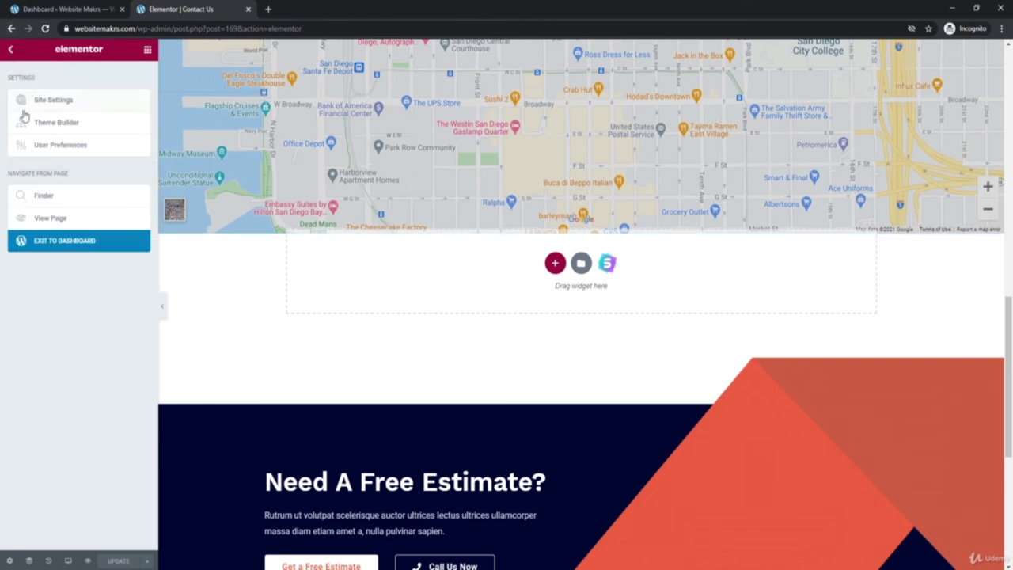
pyautogui.click(46, 219)
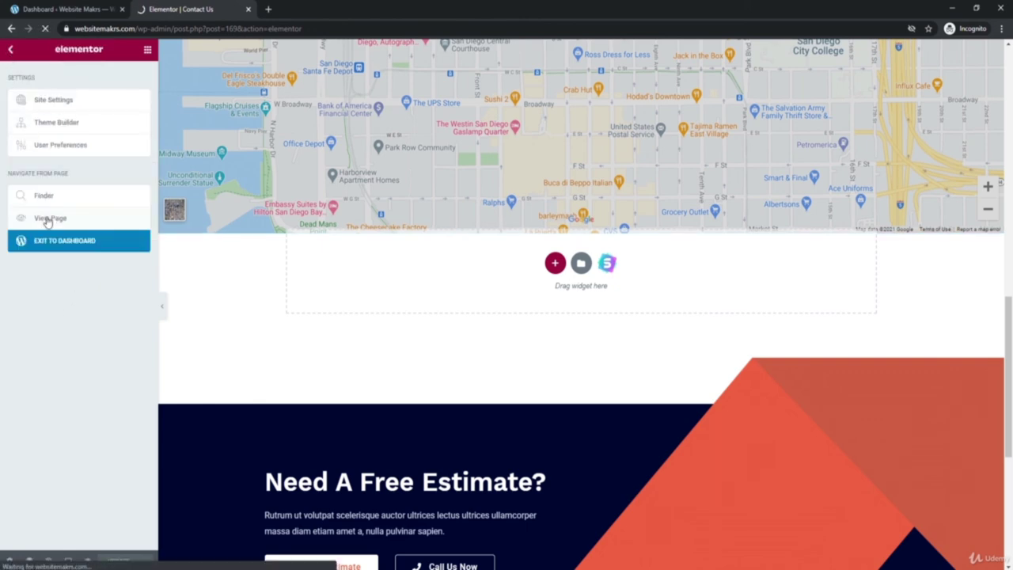
pyautogui.scroll(-3, 54, 264)
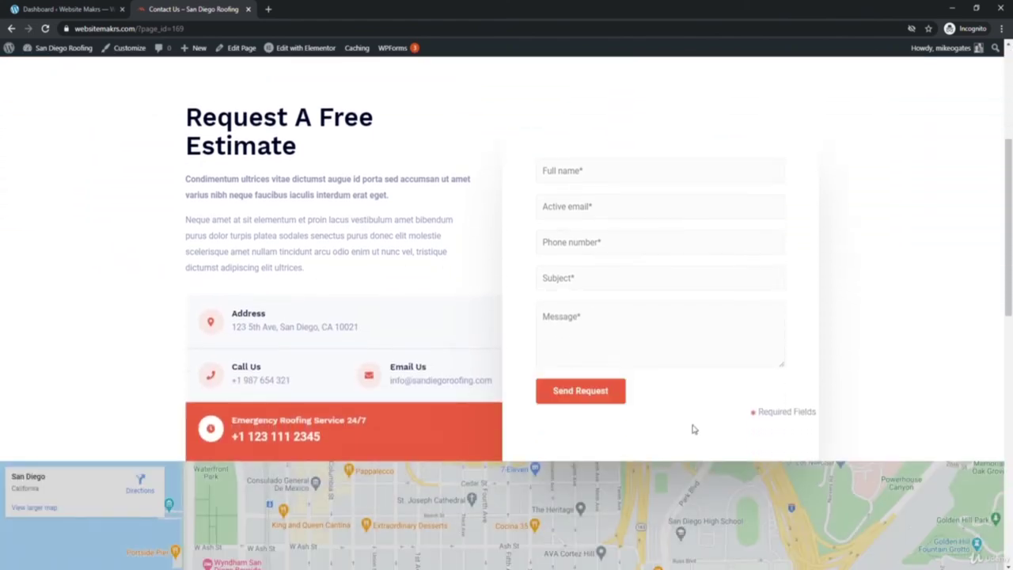
# Step: Scroll to the San Diego map on the live page, pan it, and return to the top
pyautogui.scroll(-4, 693, 428)
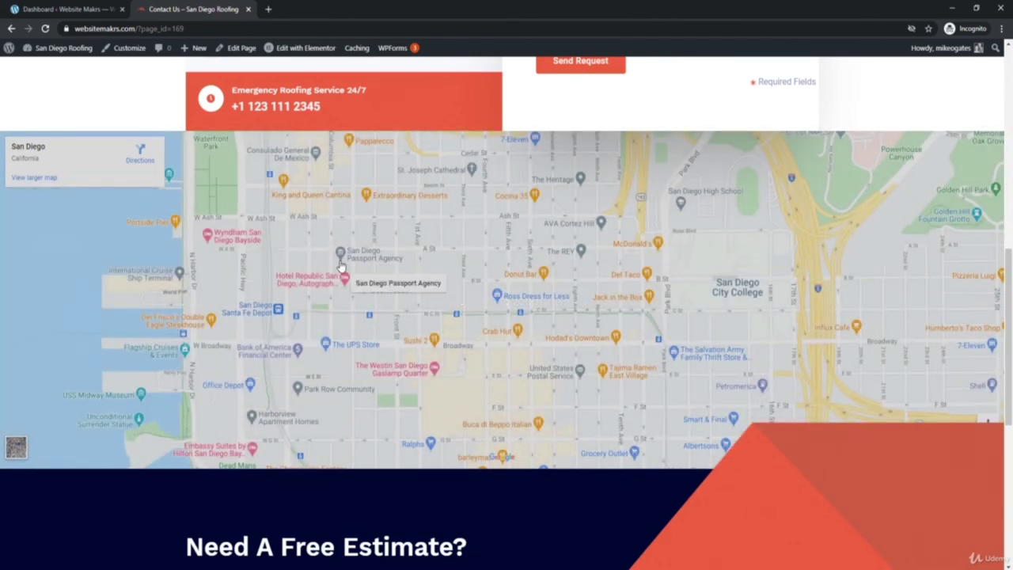
pyautogui.moveTo(340, 265); pyautogui.dragTo(300, 265)
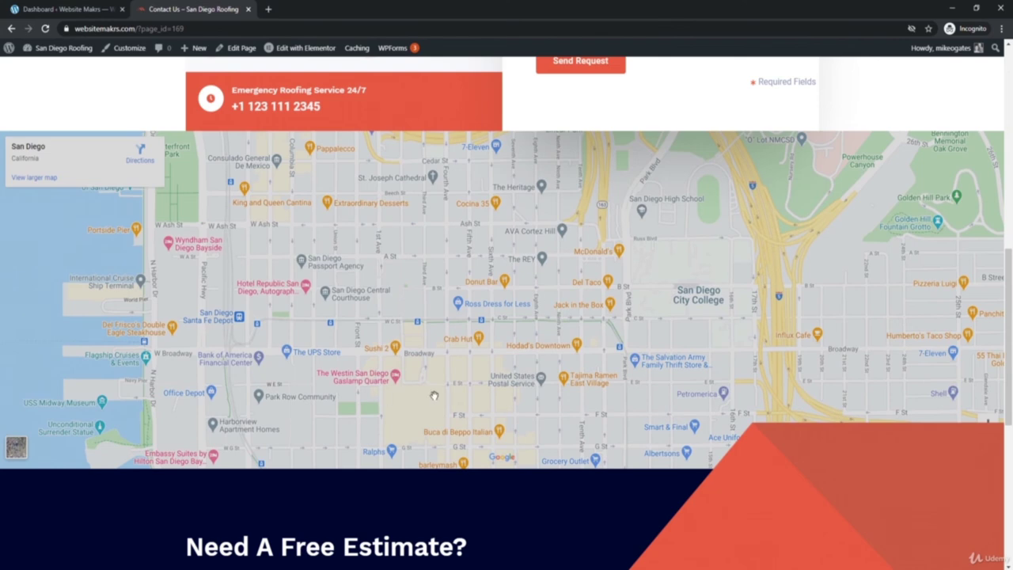
pyautogui.hotkey('alt', 'Left')
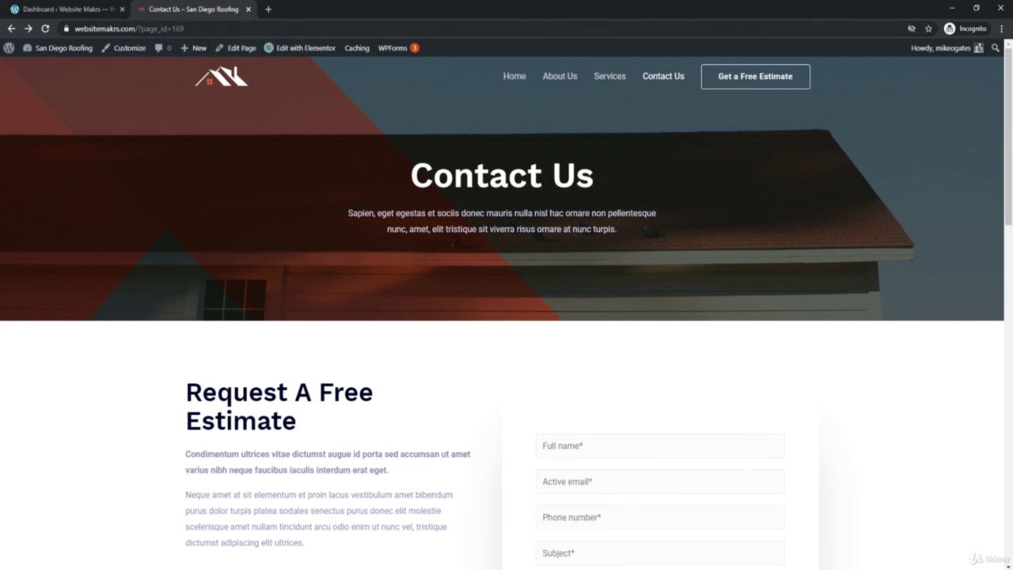
# Step: Highlight the domain, page_id=169 address part and Contact Us heading, then switch to the Dashboard tab
pyautogui.moveTo(75, 28); pyautogui.dragTo(134, 28)
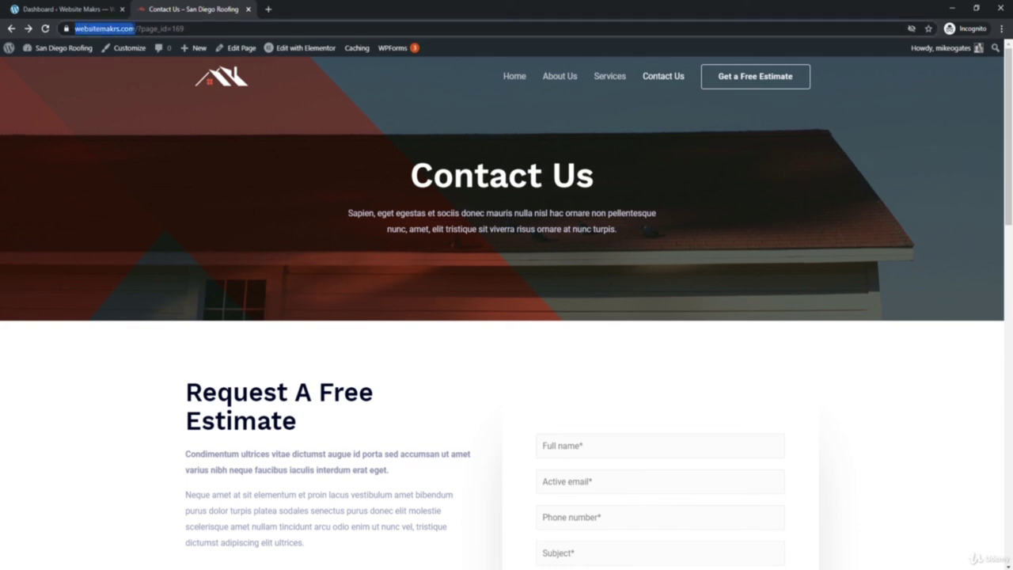
pyautogui.moveTo(135, 28); pyautogui.dragTo(158, 30)
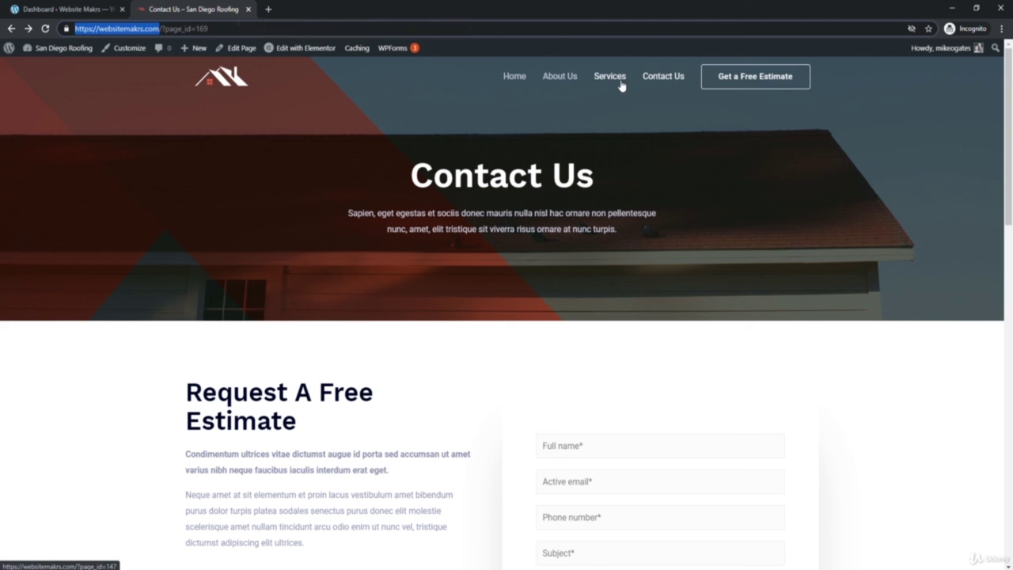
pyautogui.moveTo(208, 29); pyautogui.dragTo(166, 29)
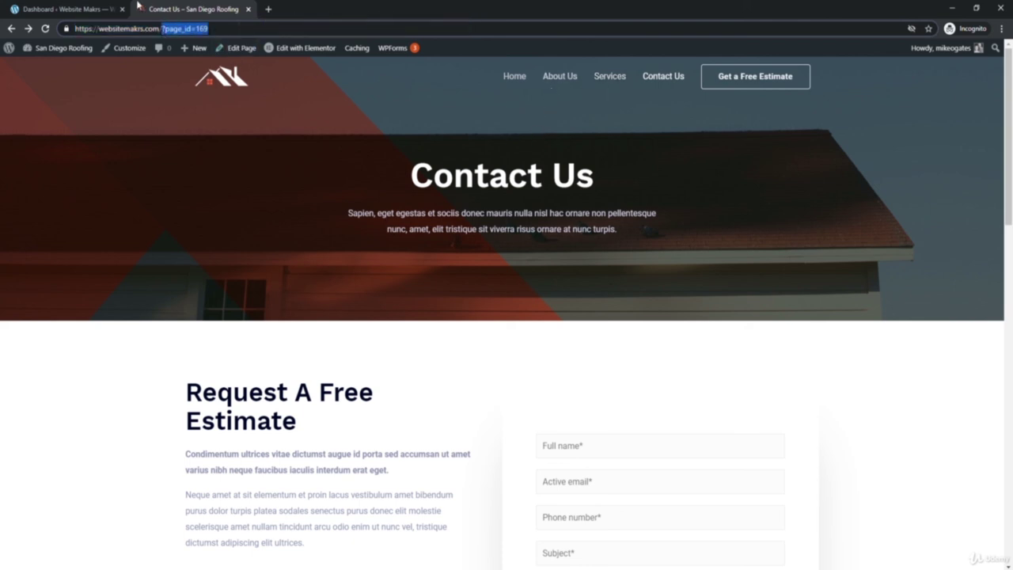
pyautogui.moveTo(594, 175); pyautogui.dragTo(400, 176)
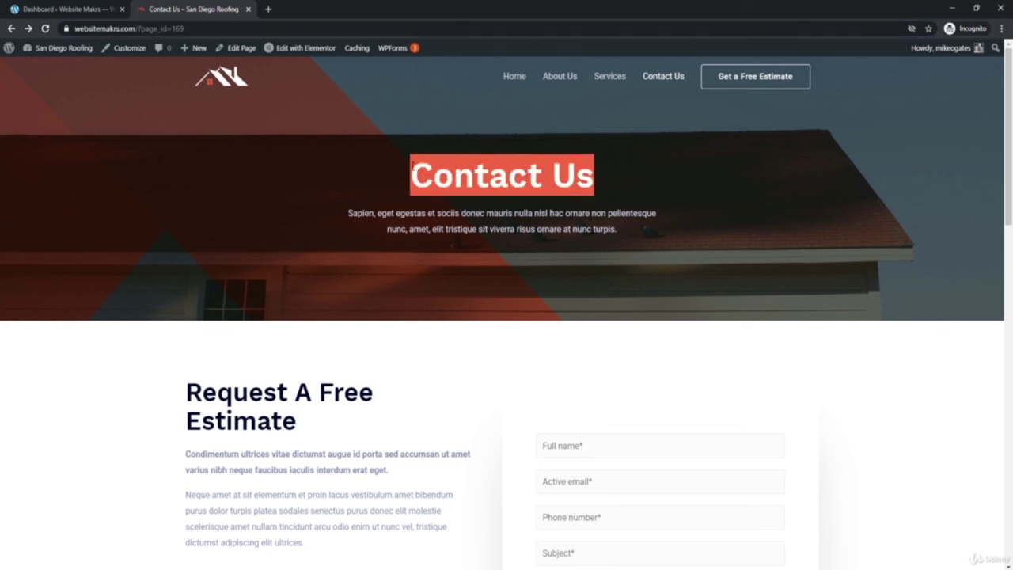
pyautogui.click(291, 196)
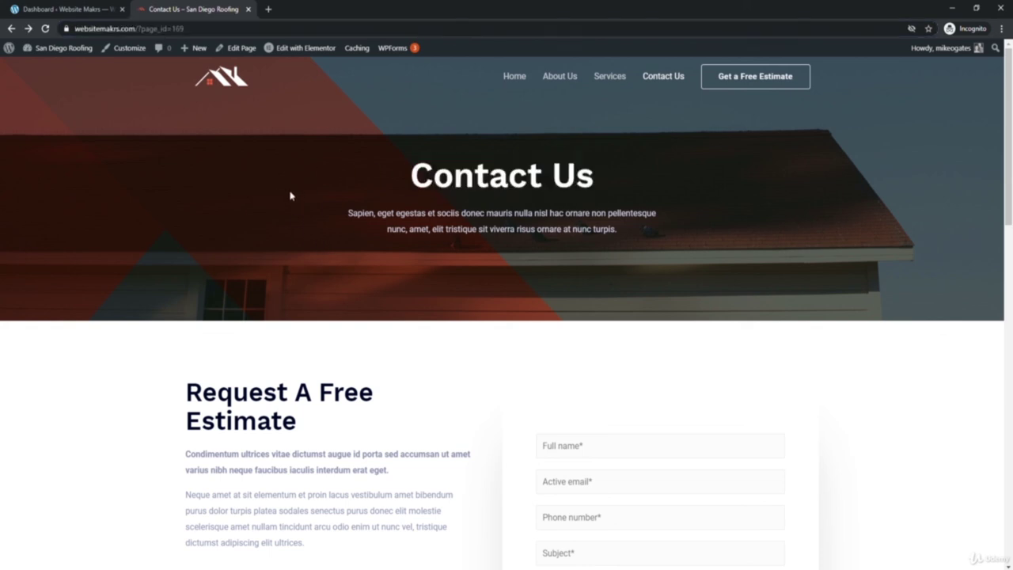
pyautogui.moveTo(63, 61)
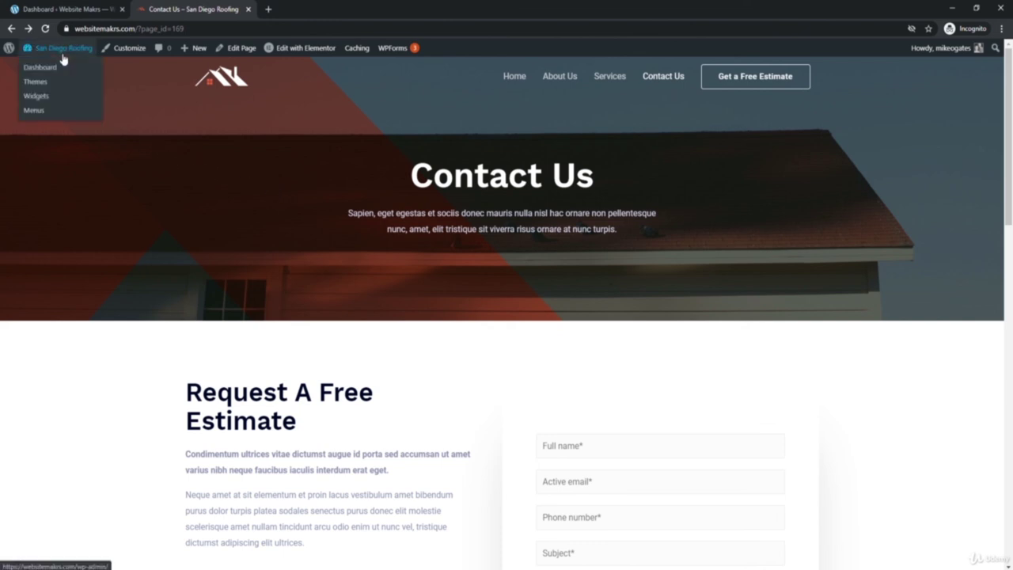
pyautogui.click(49, 11)
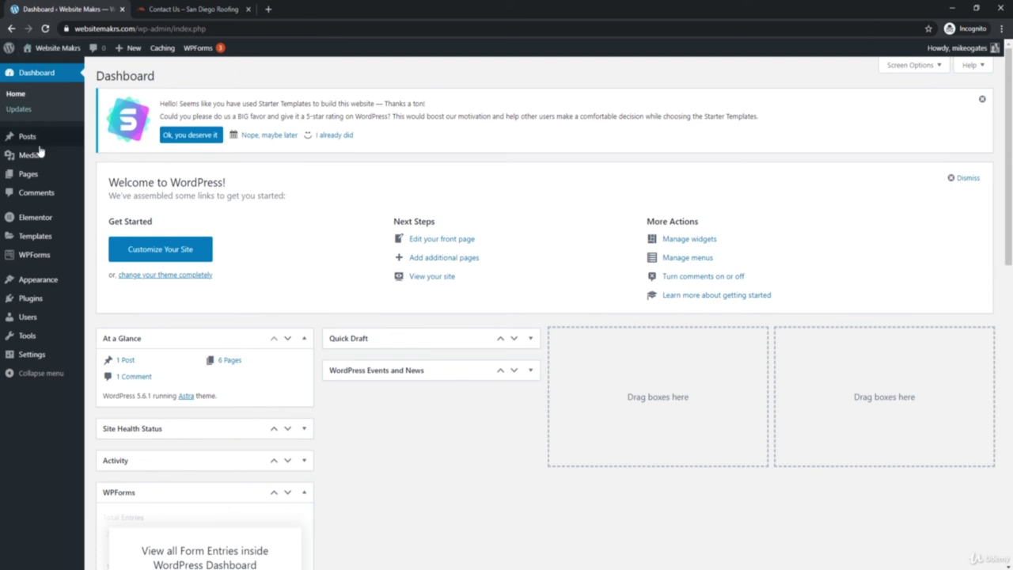
# Step: Select the Post name structure in Settings > Permalinks and save the changes
pyautogui.moveTo(29, 355)
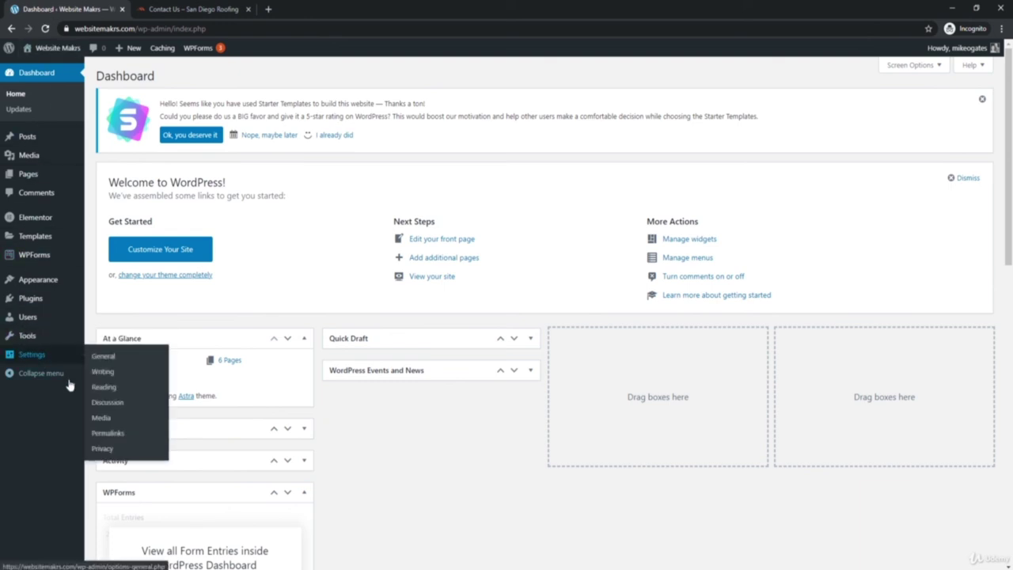
pyautogui.click(126, 436)
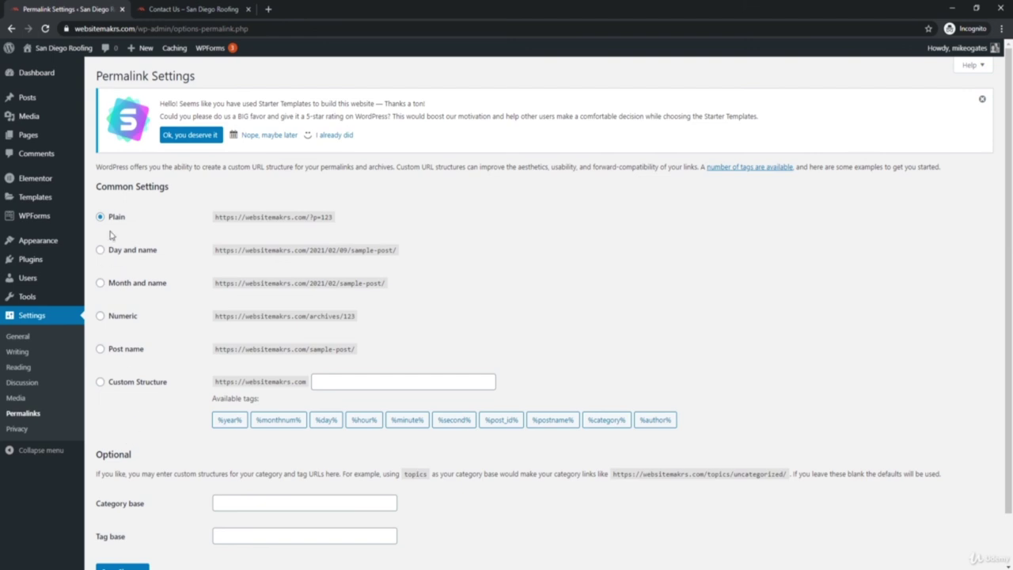
pyautogui.moveTo(314, 220); pyautogui.dragTo(386, 225)
pyautogui.click(99, 349)
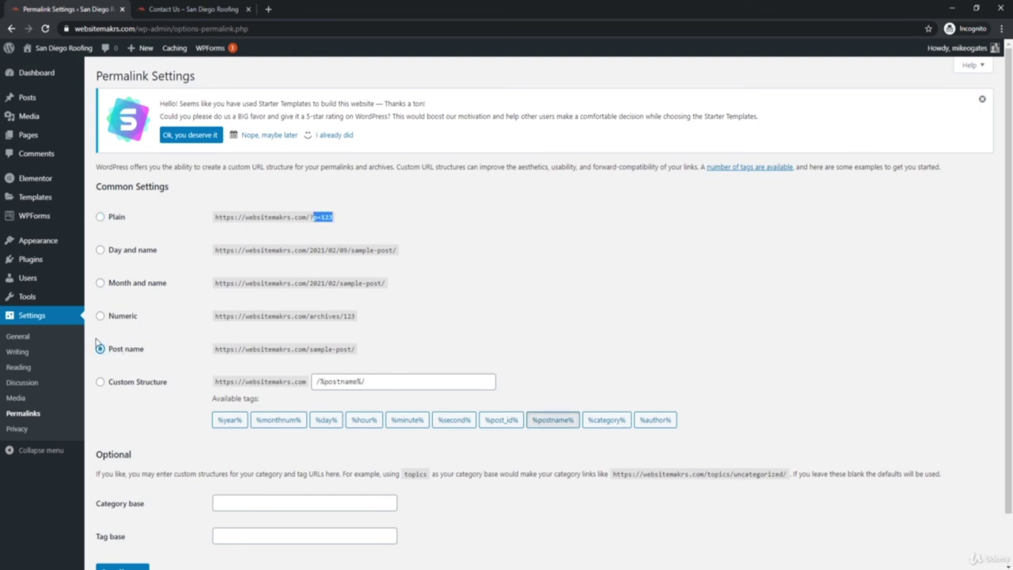
pyautogui.scroll(-1, 133, 355)
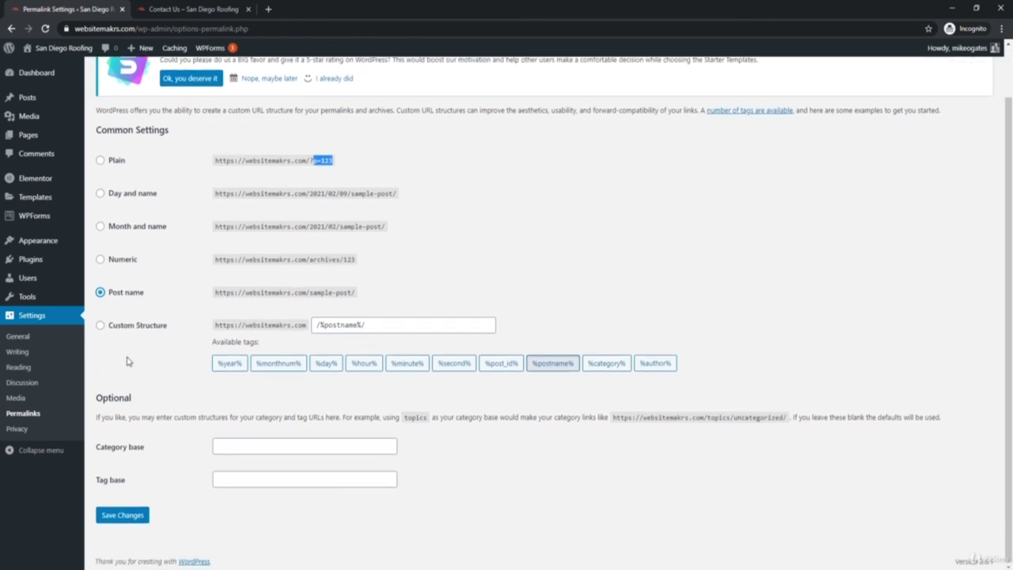
pyautogui.click(120, 516)
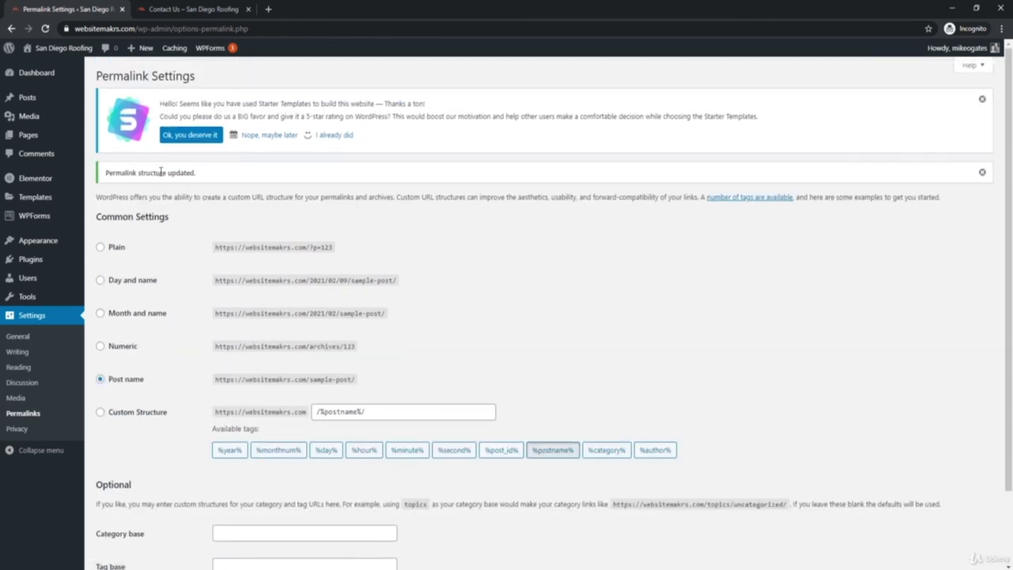
pyautogui.click(189, 9)
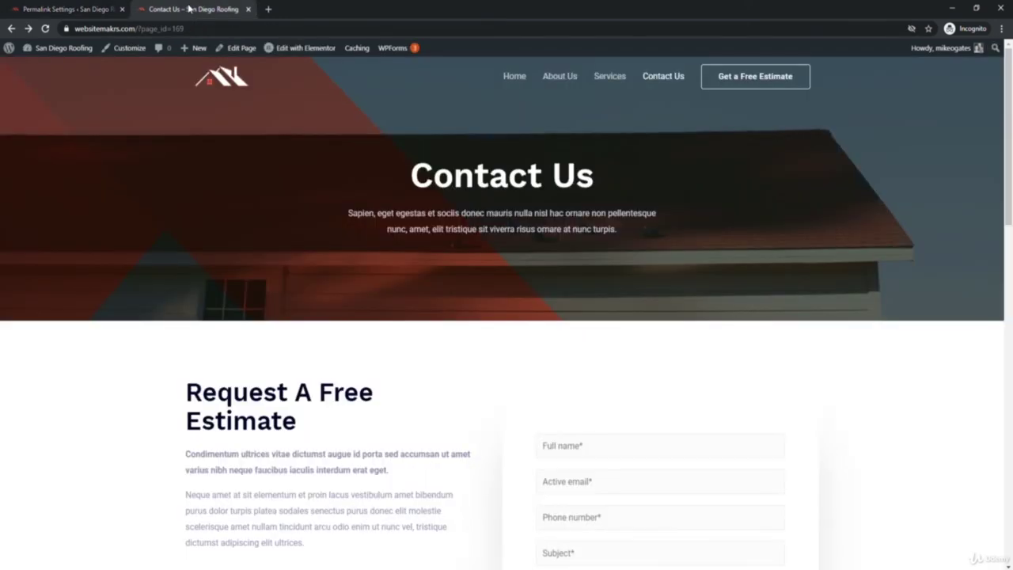
# Step: Reload the Contact Us page and visit Services, About Us and Home to check their addresses
pyautogui.click(45, 29)
pyautogui.moveTo(73, 30); pyautogui.dragTo(174, 34)
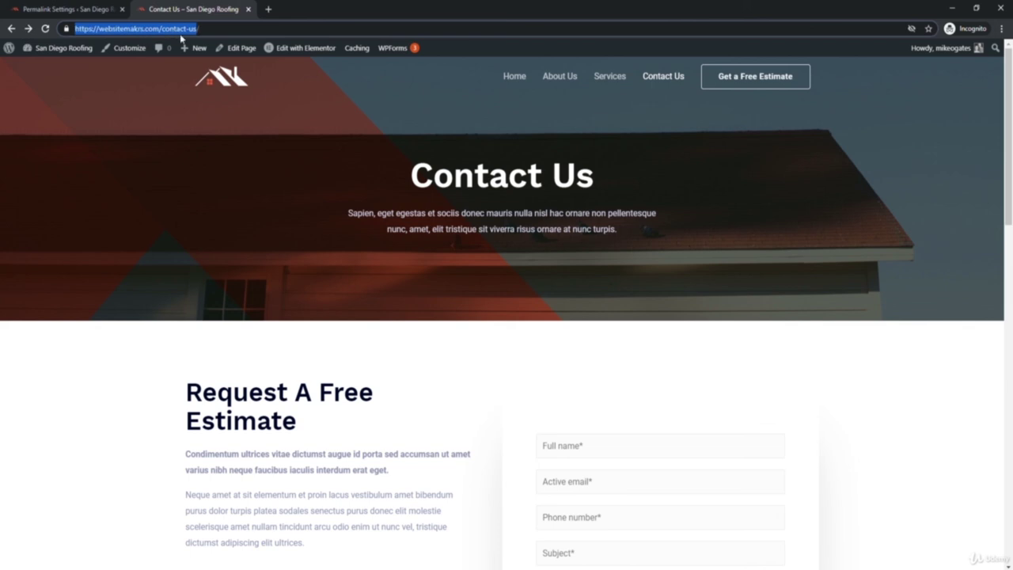
pyautogui.click(353, 141)
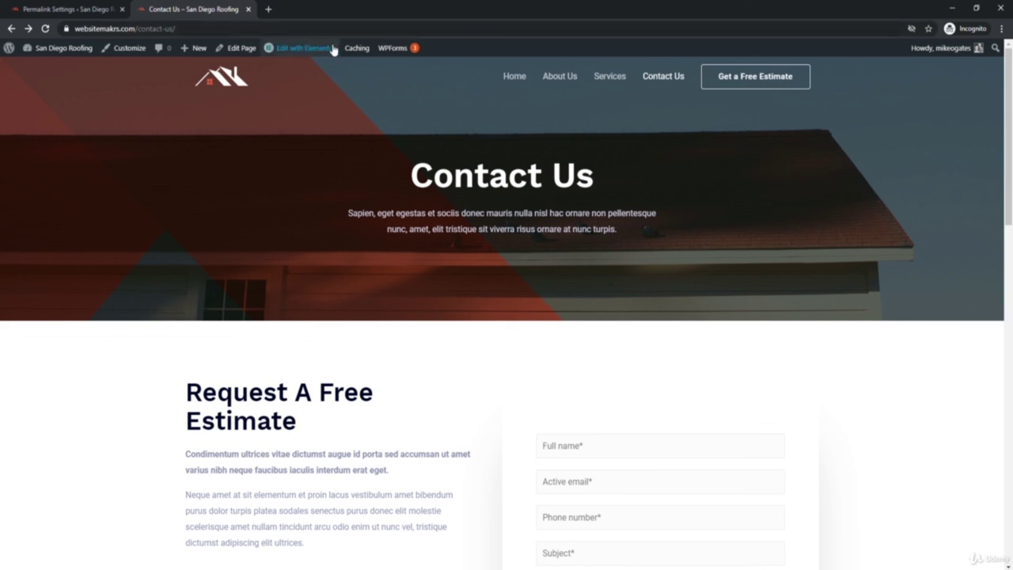
pyautogui.click(615, 81)
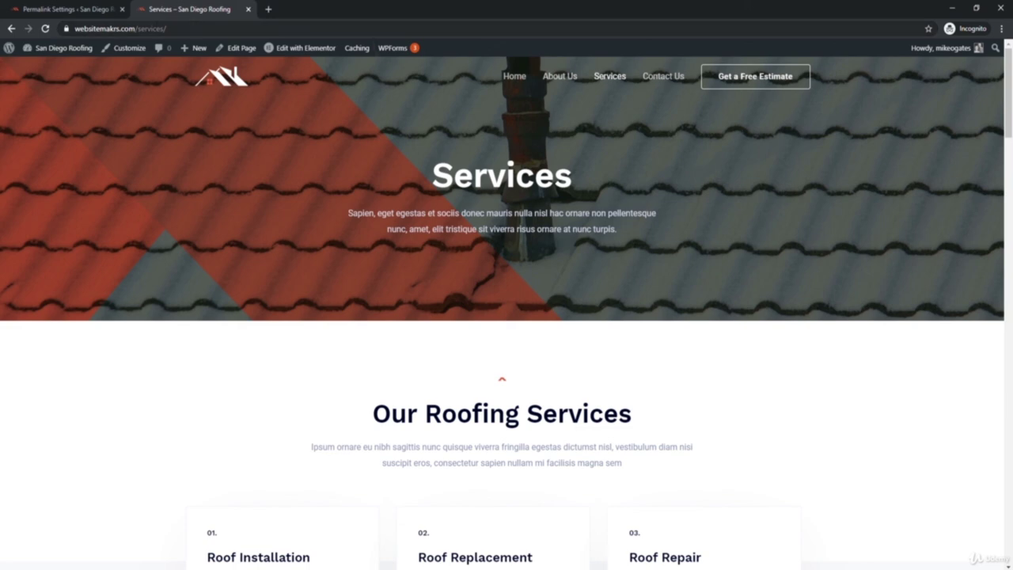
pyautogui.click(575, 80)
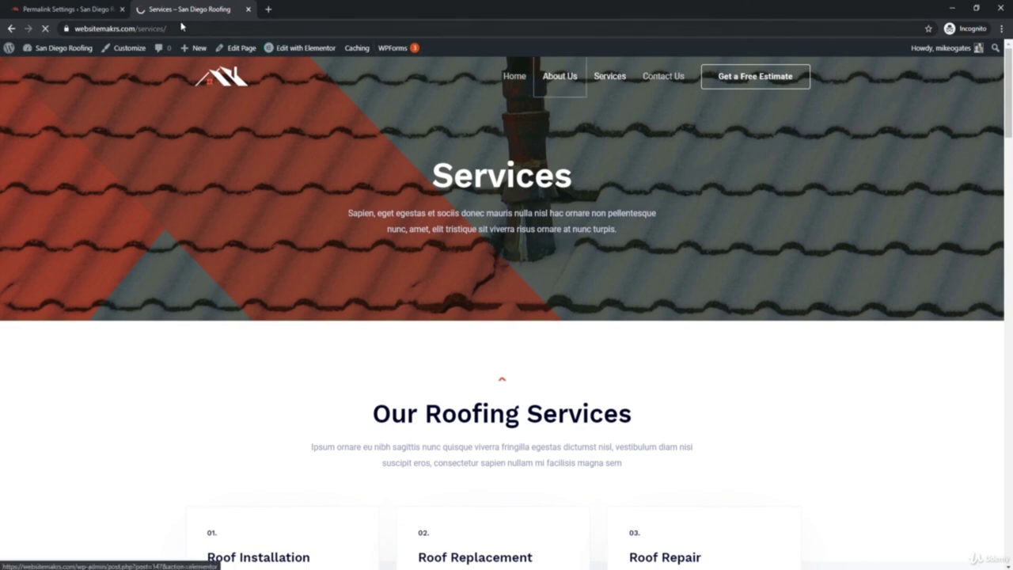
pyautogui.click(513, 76)
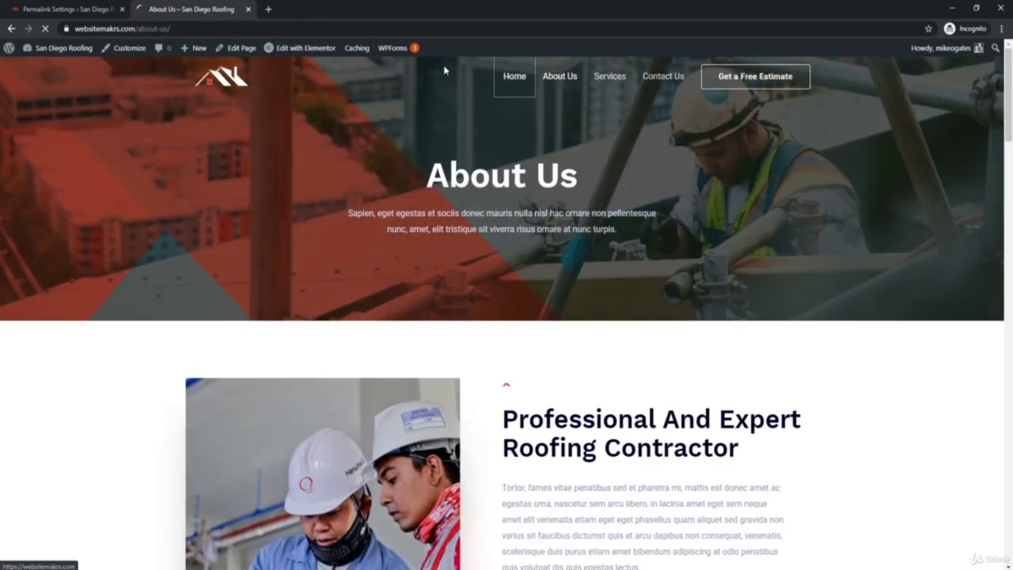
# Step: Load the Contact Us page at /contact-us/, then return to the Permalink Settings tab
pyautogui.moveTo(295, 59)
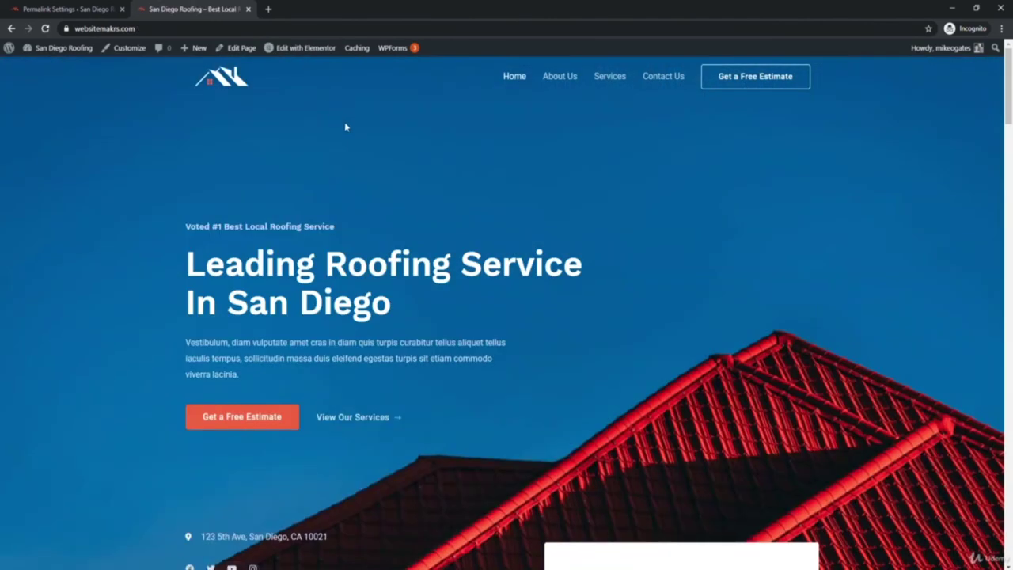
pyautogui.click(103, 29)
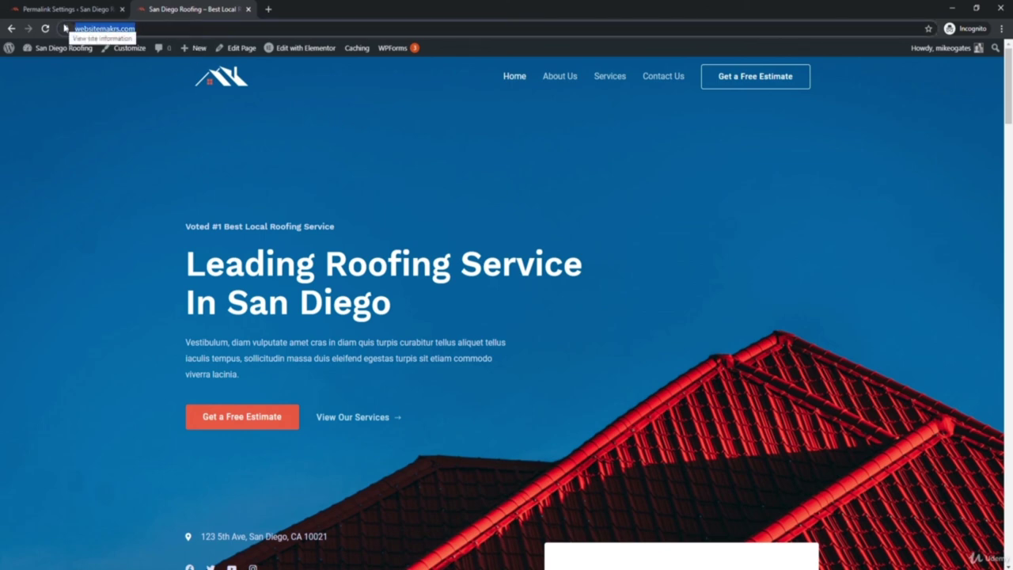
pyautogui.click(663, 76)
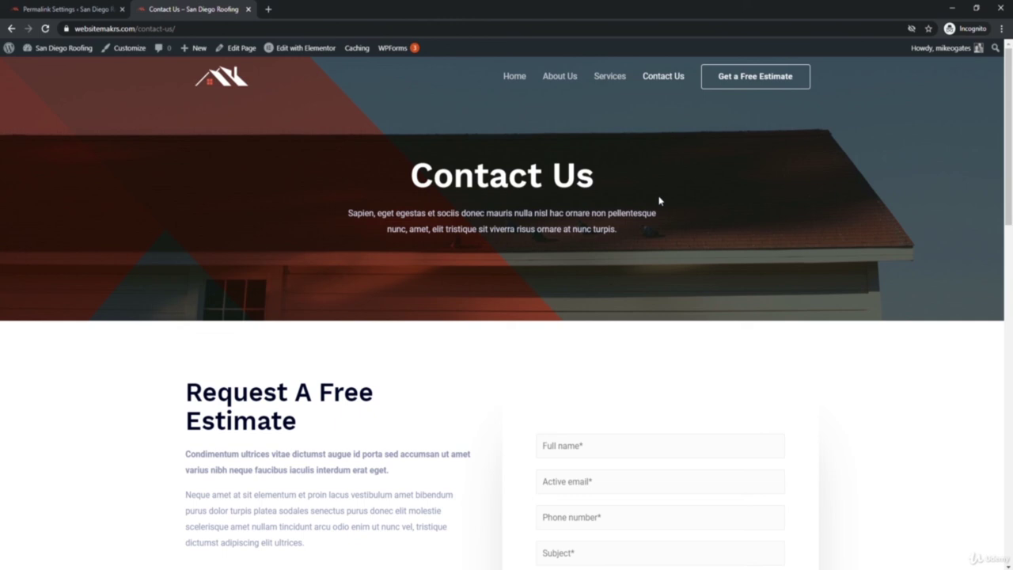
pyautogui.click(75, 10)
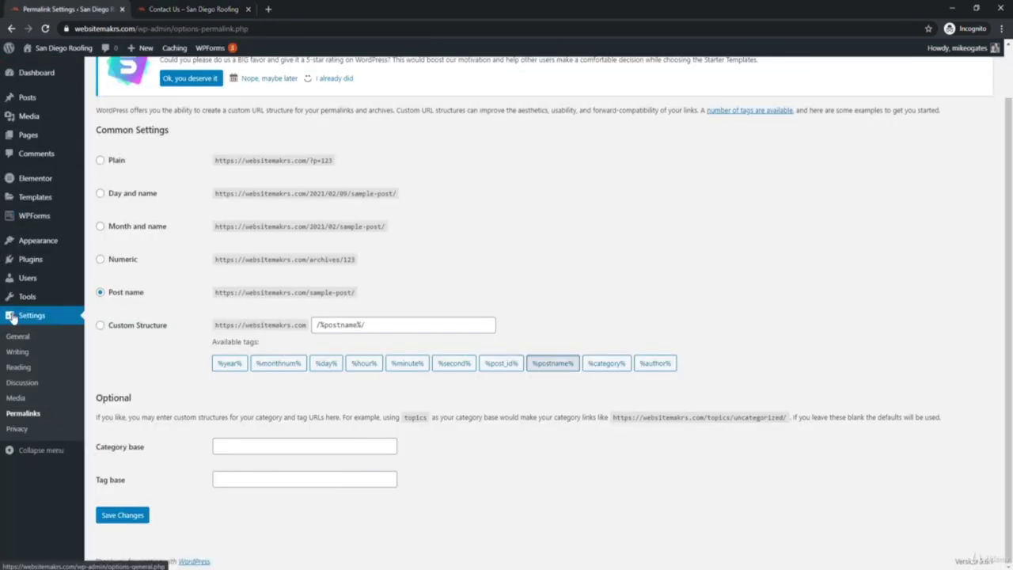
# Step: Leave 'Discourage search engines from indexing this site' unchecked in Reading settings and save
pyautogui.click(22, 370)
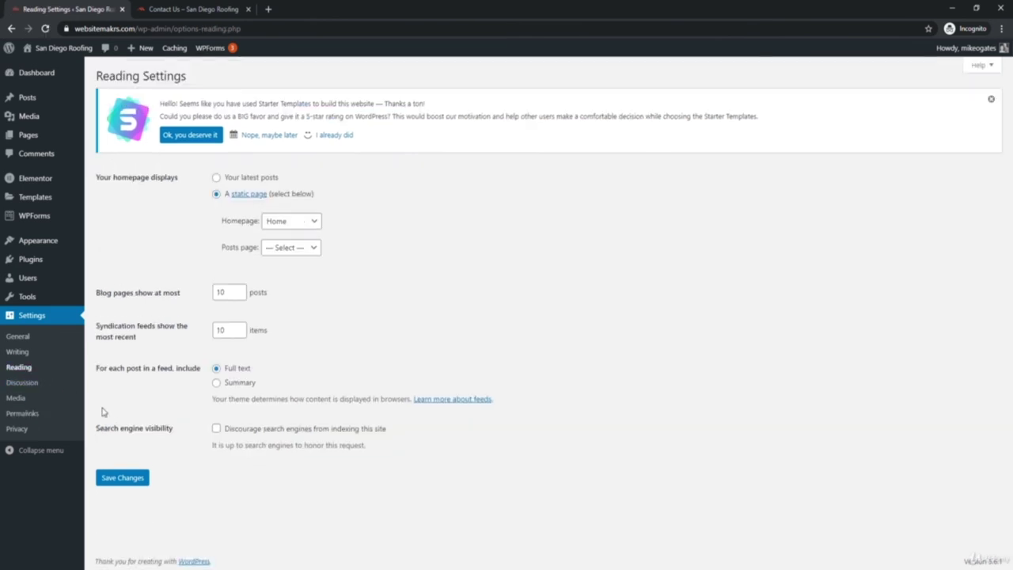
pyautogui.moveTo(96, 428); pyautogui.dragTo(174, 438)
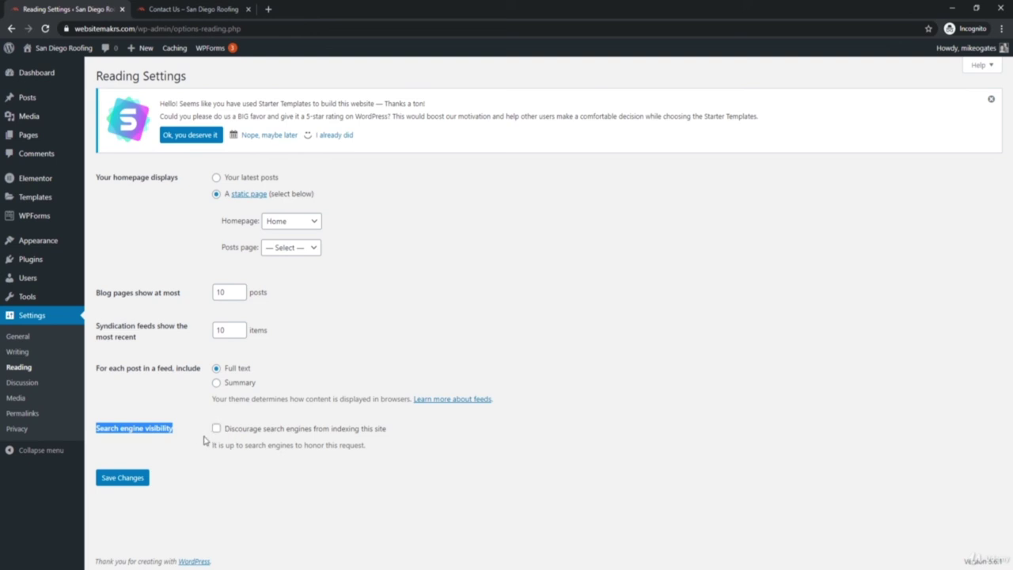
pyautogui.click(194, 443)
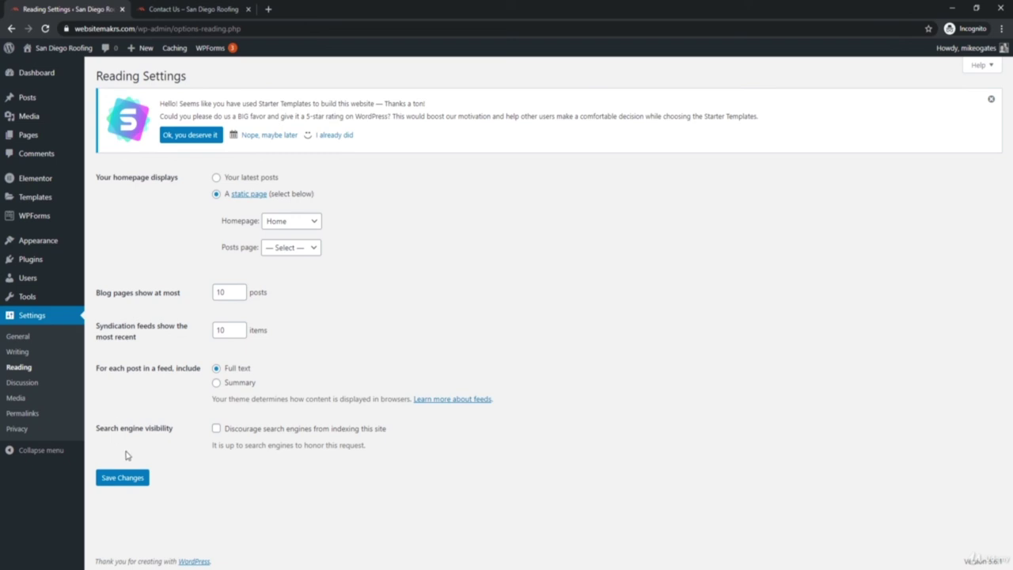
pyautogui.click(119, 479)
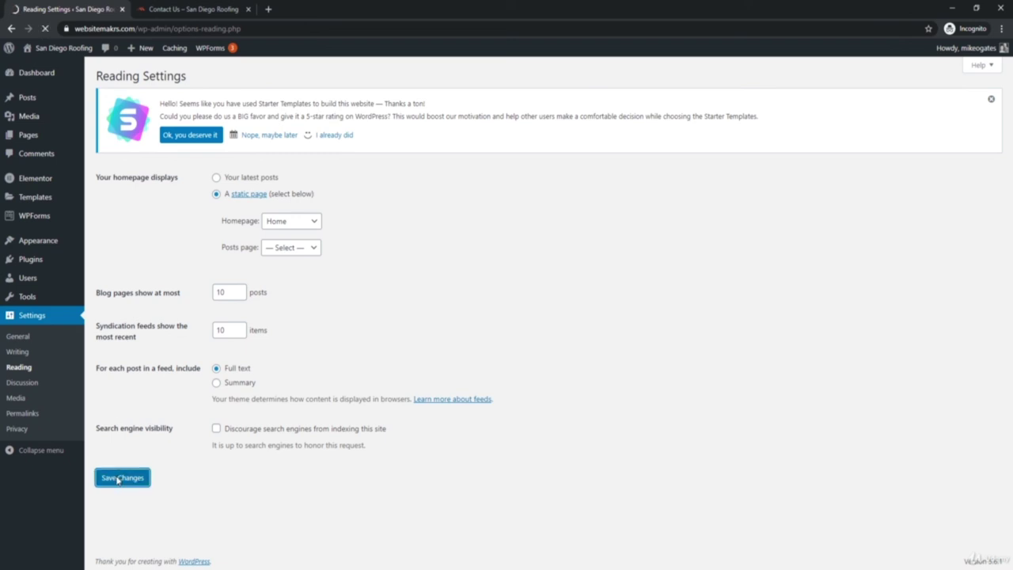
pyautogui.moveTo(55, 203)
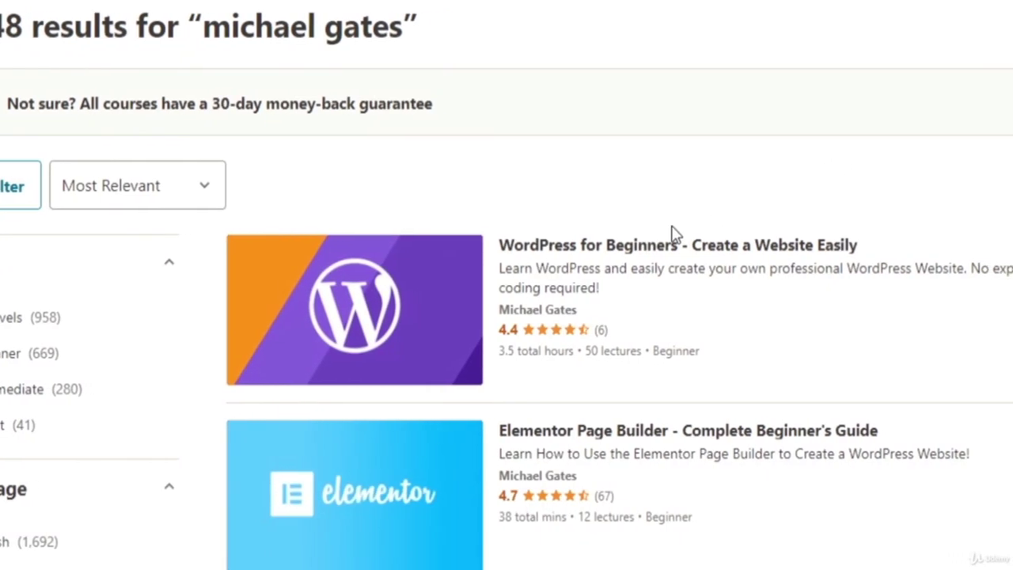
# Step: Scroll down through the WordPress for Beginners course curriculum on Udemy
pyautogui.moveTo(614, 253)
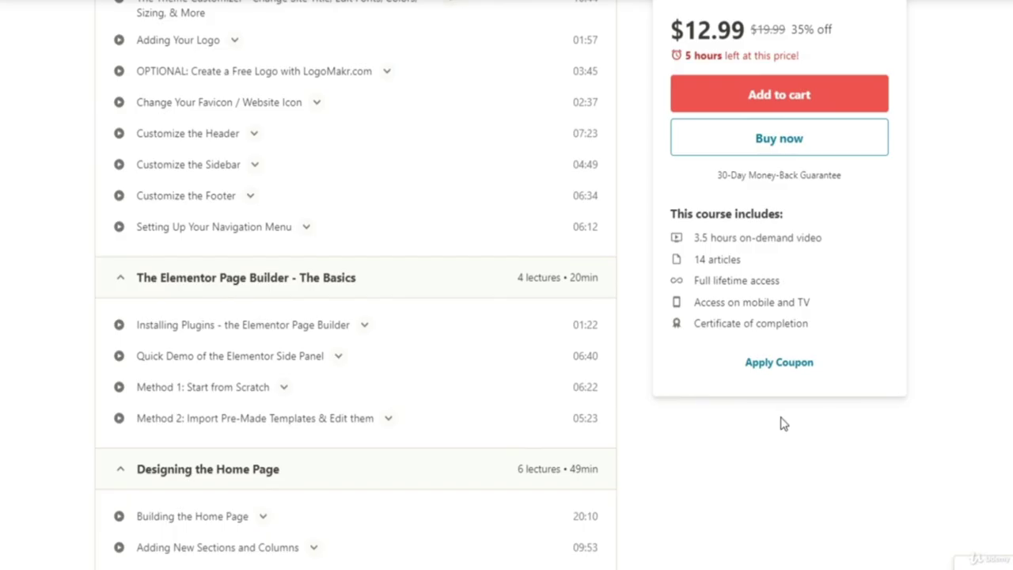
pyautogui.scroll(-2, 780, 423)
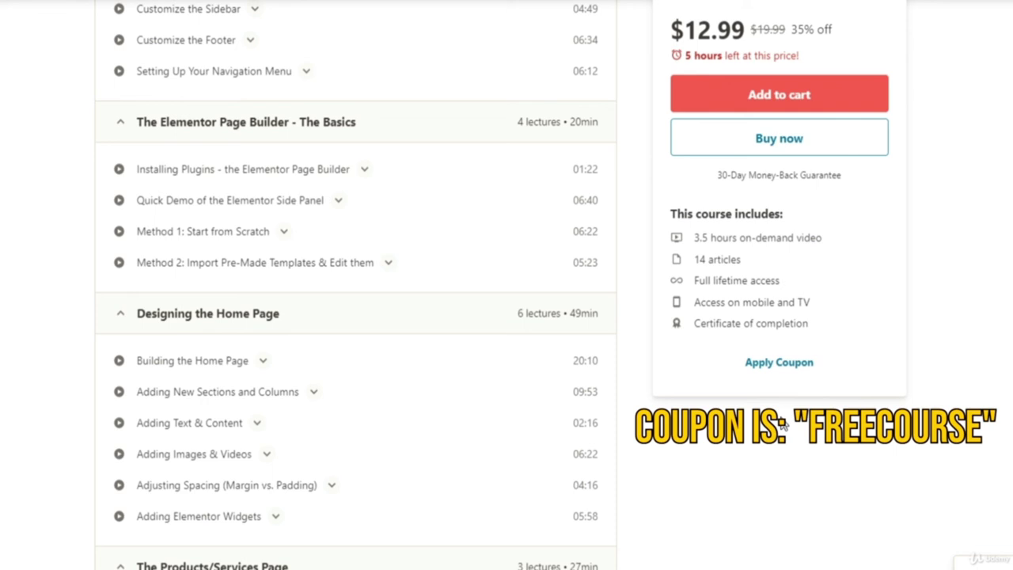
pyautogui.scroll(-1, 781, 425)
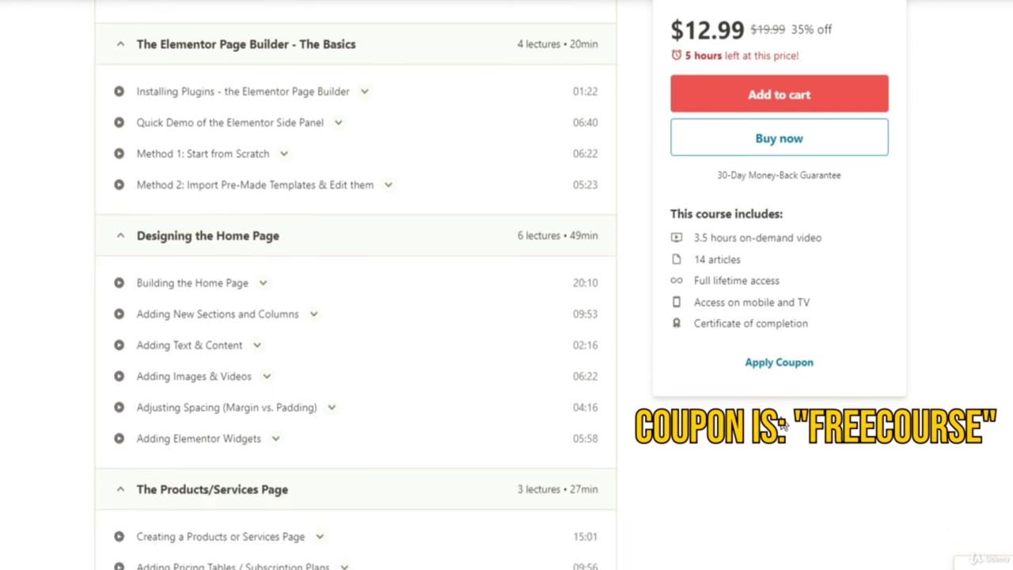
pyautogui.scroll(-5, 782, 425)
pyautogui.scroll(-4, 782, 425)
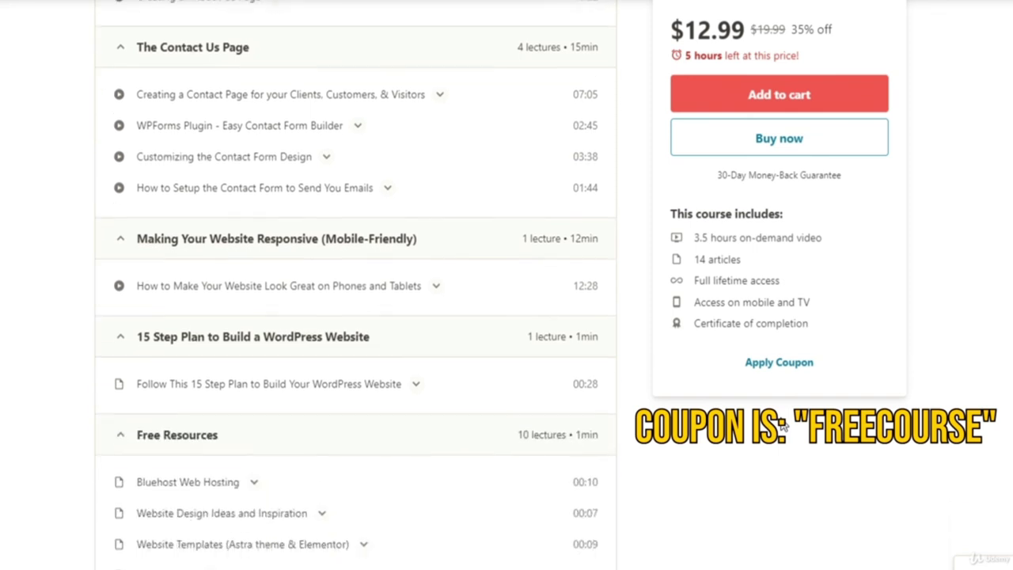
pyautogui.scroll(-4, 781, 424)
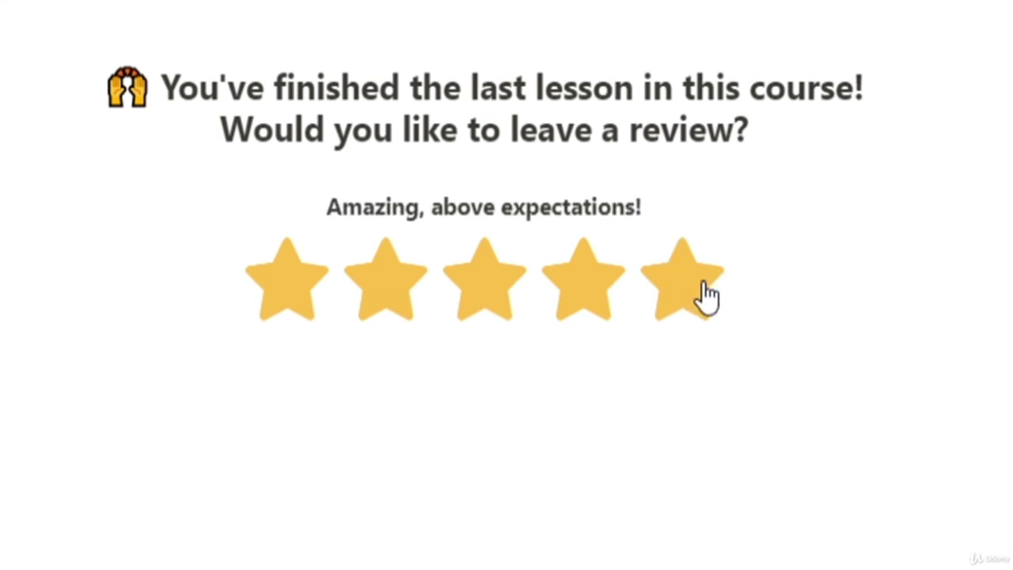
# Step: Give the course five stars and write the review 'it was great!'
pyautogui.click(705, 296)
pyautogui.click(505, 330)
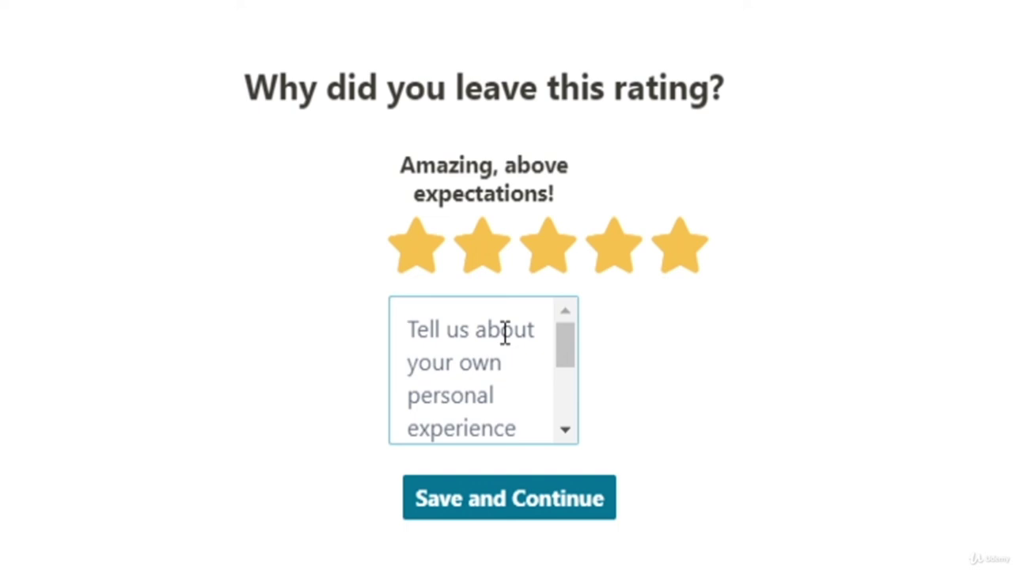
pyautogui.write('it was')
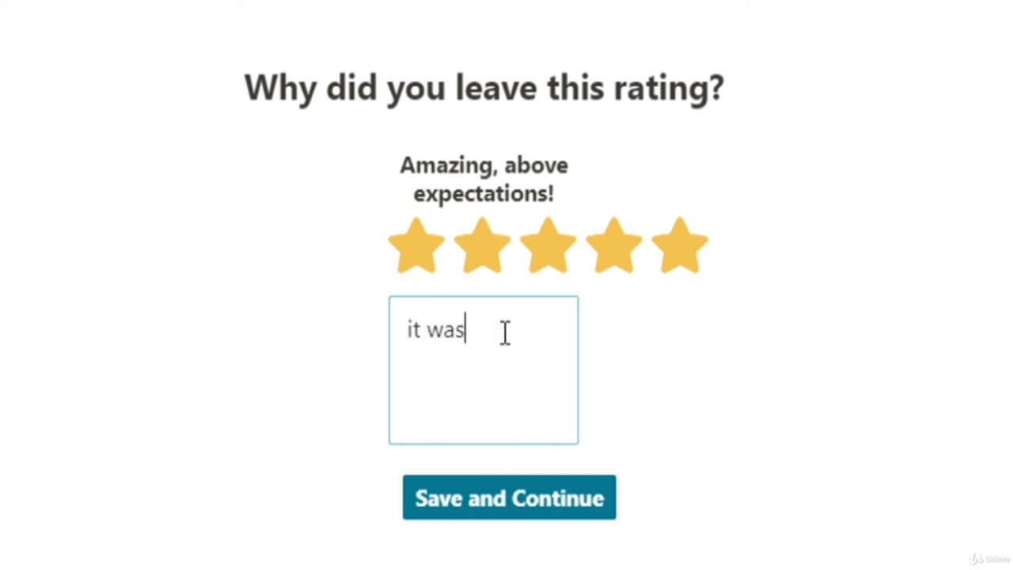
pyautogui.write(' great!')
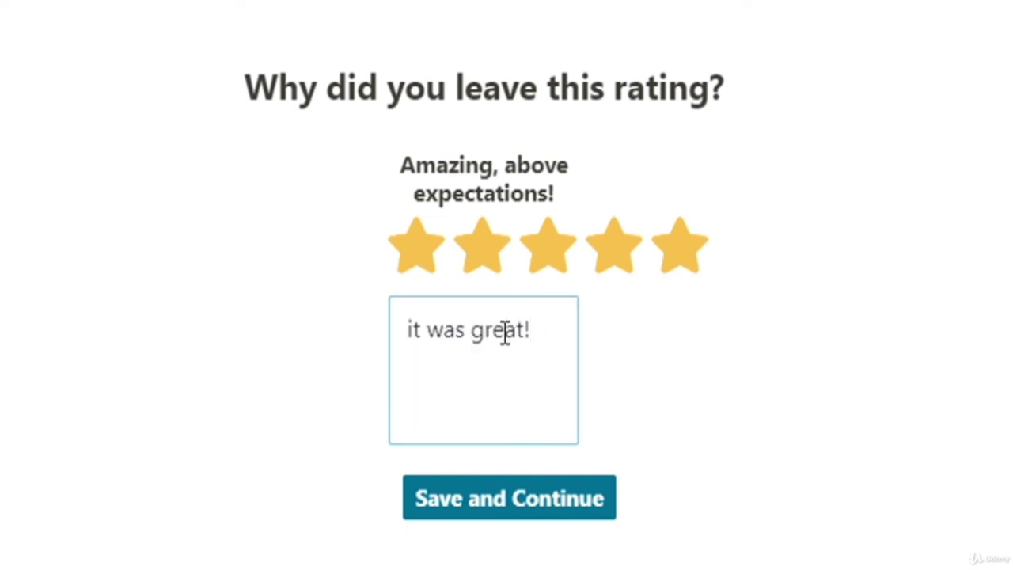